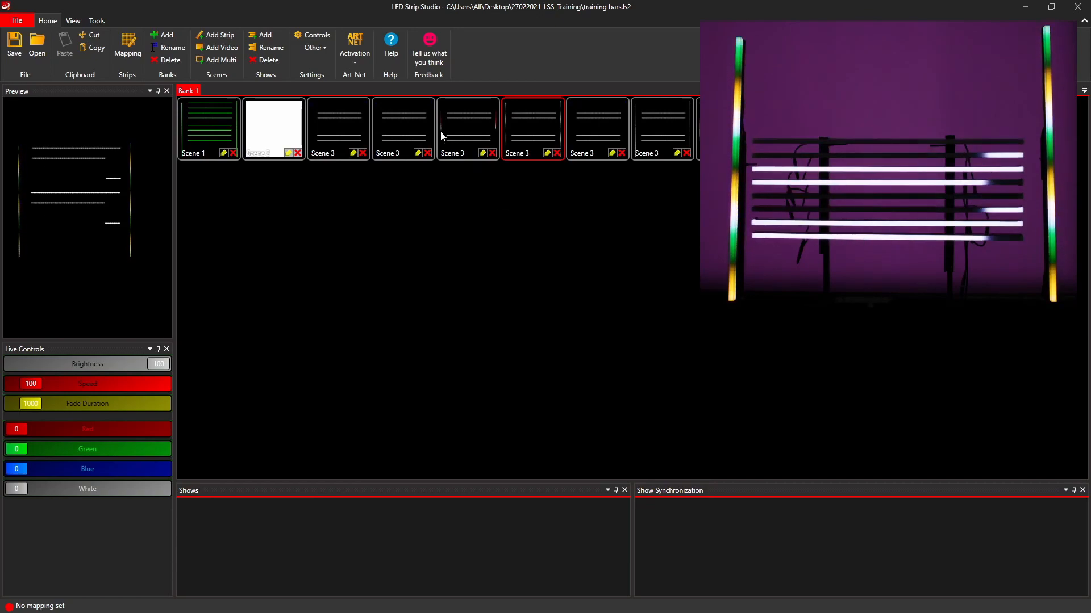
# Play different Scene 3 scenes in Bank 1 to view their effects on the LED bars
pyautogui.click(452, 142)
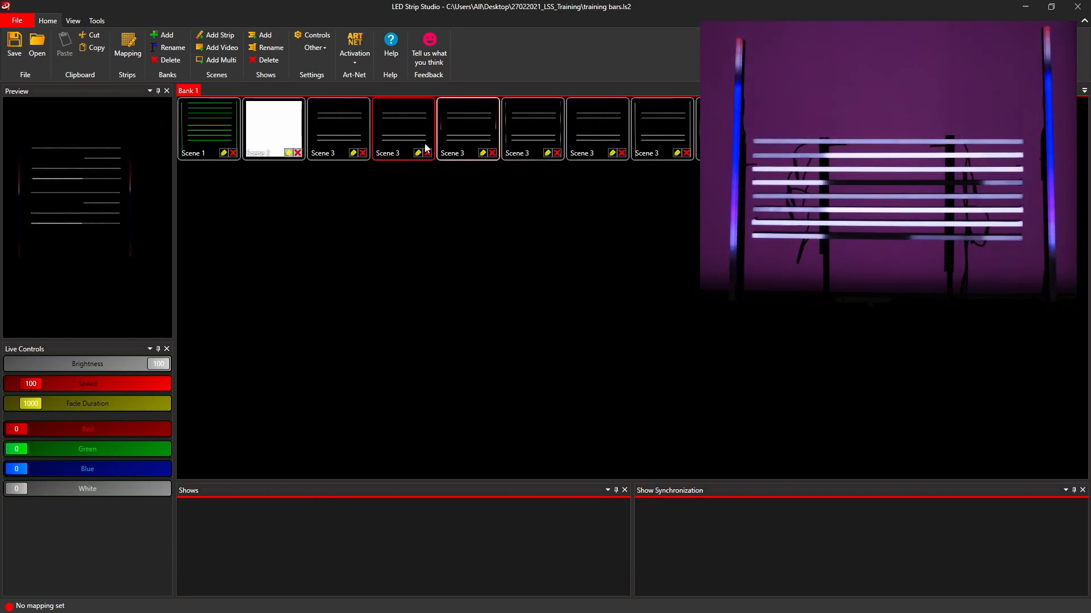
pyautogui.click(601, 136)
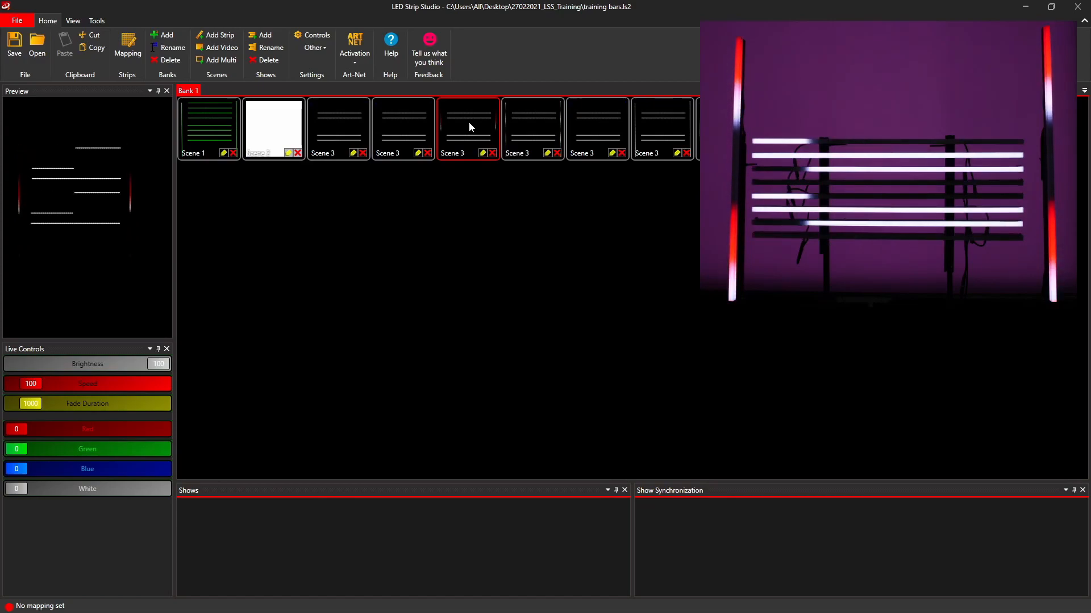
# Create a new empty workspace, saving the changes in the old training bars workspace
pyautogui.click(18, 23)
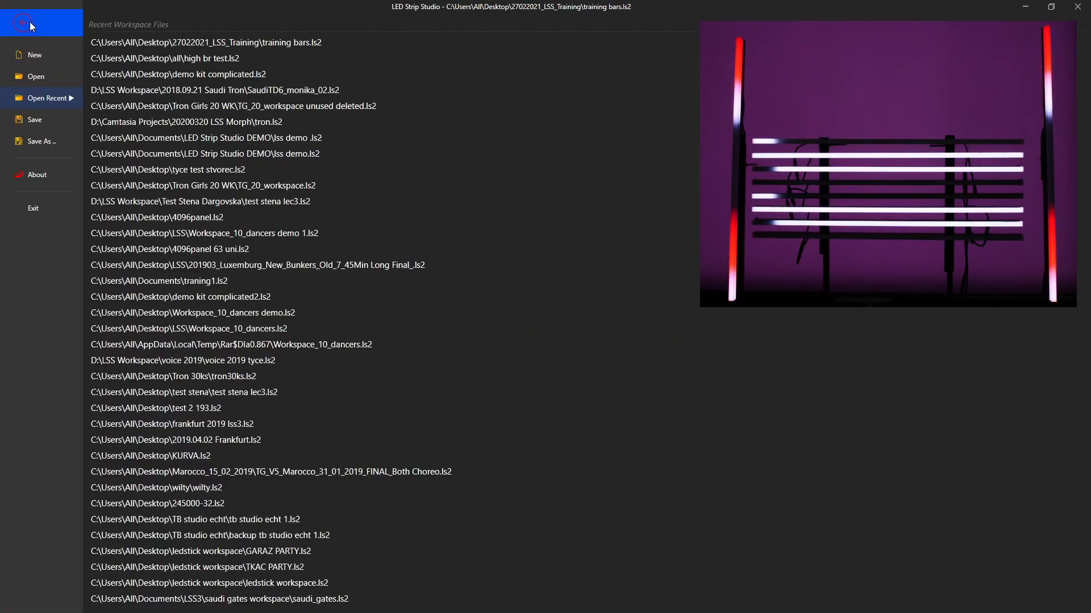
pyautogui.click(32, 29)
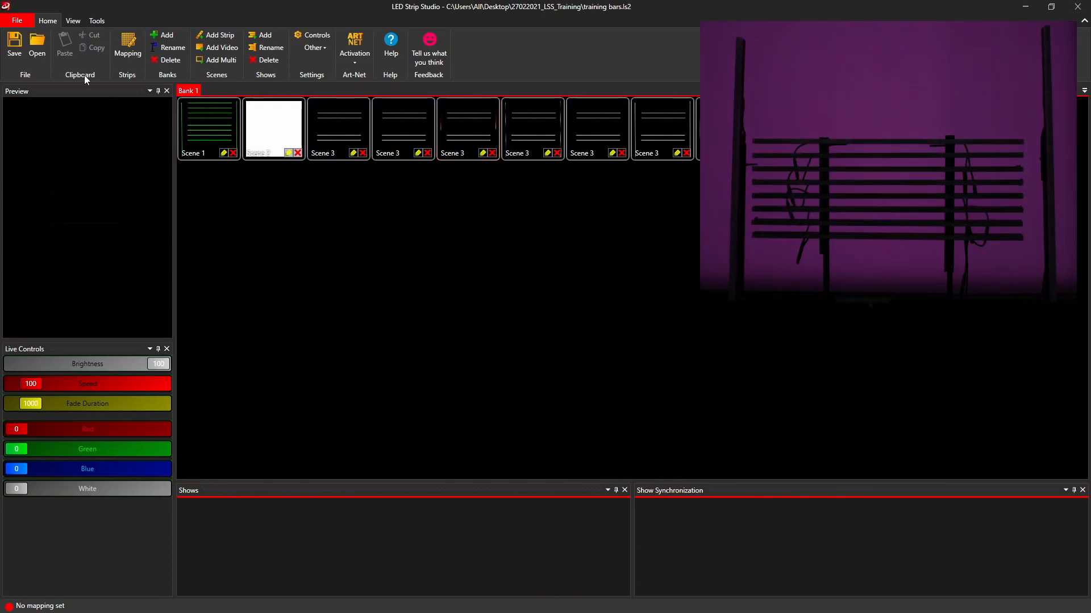
pyautogui.click(17, 20)
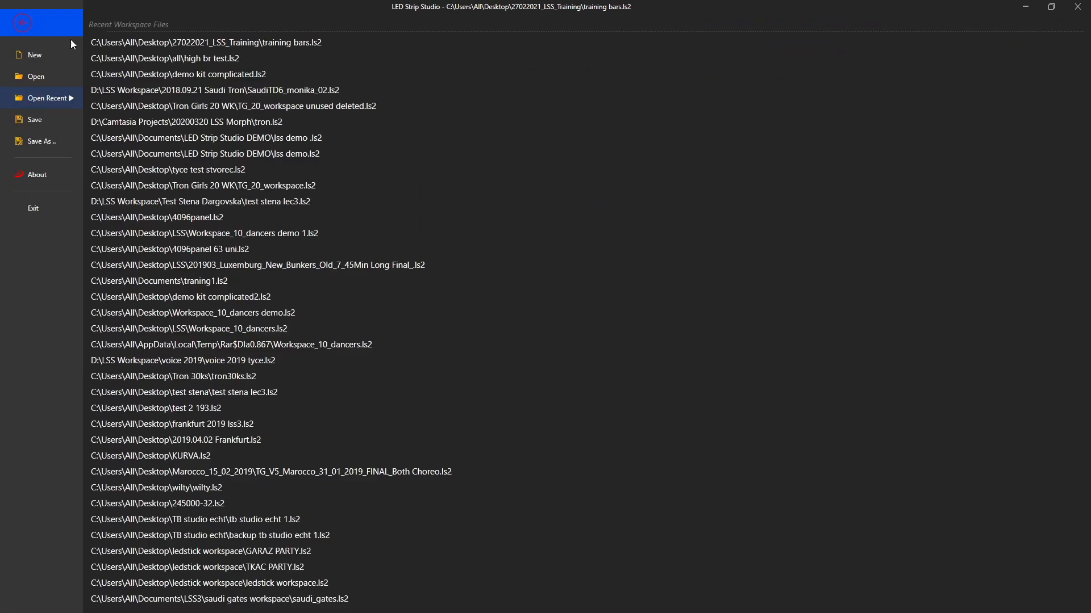
pyautogui.click(29, 56)
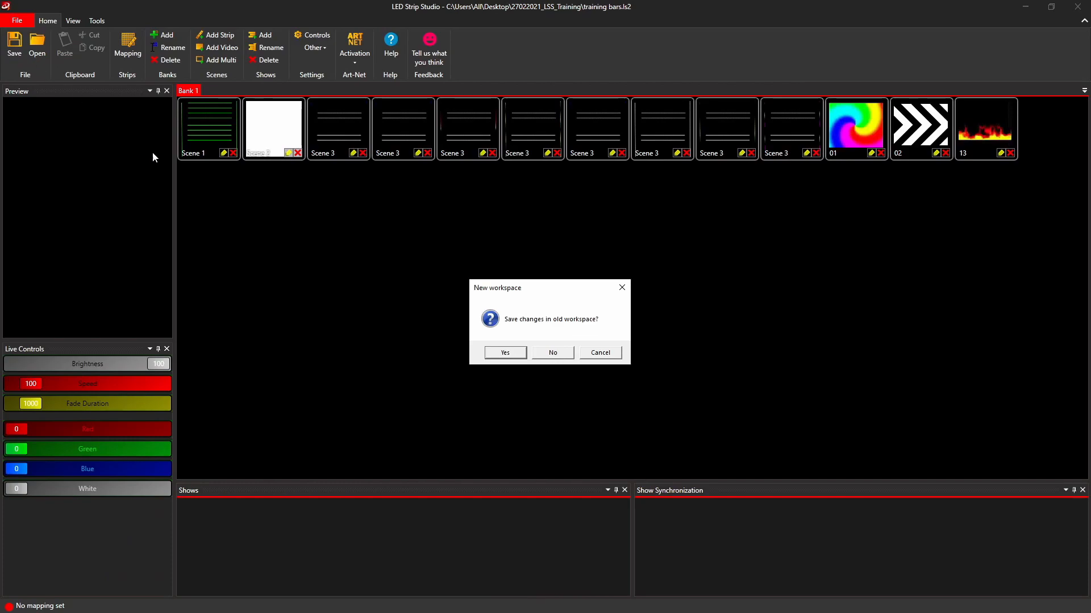
pyautogui.click(511, 353)
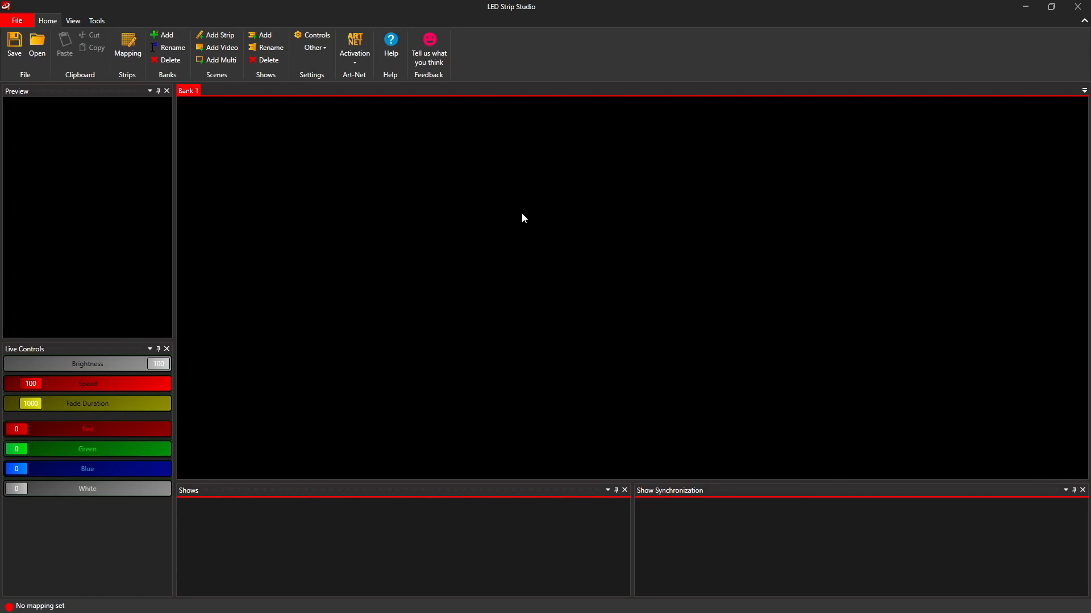
# Add a strip scene to Bank 1, open its settings for a look and close them unchanged
pyautogui.click(223, 36)
pyautogui.click(223, 153)
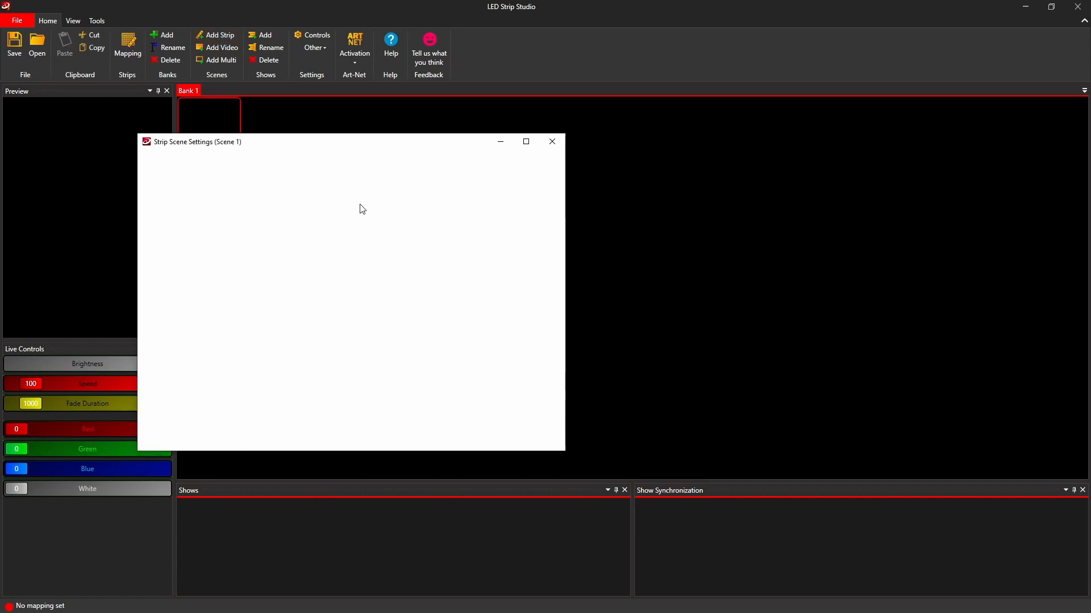
pyautogui.click(543, 143)
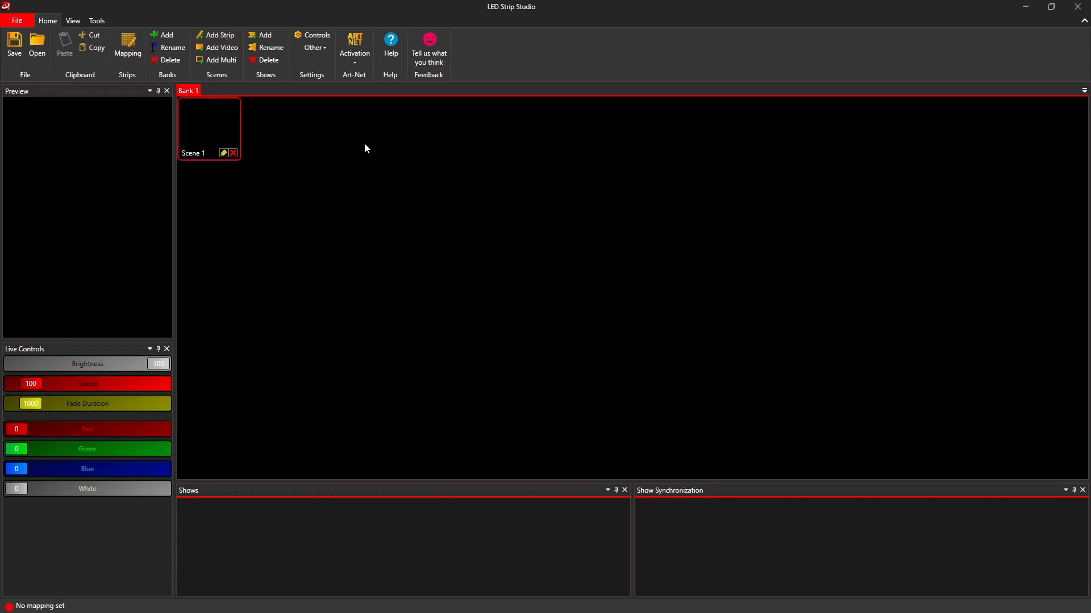
# Add a video scene, enlarge its editor window and give the scene a Color Effects layer
pyautogui.click(291, 154)
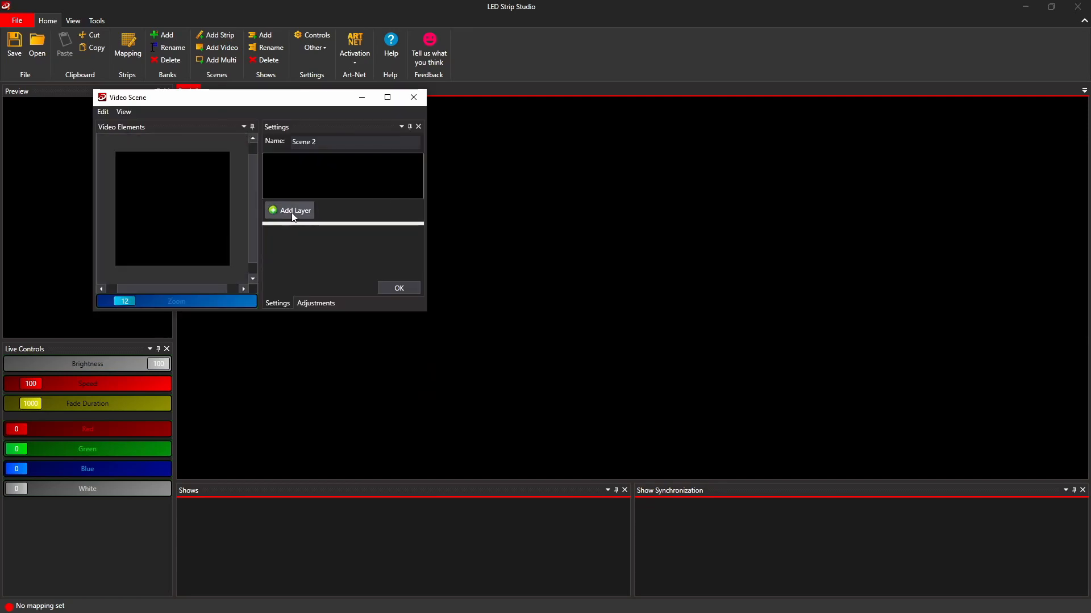
pyautogui.moveTo(426, 313); pyautogui.dragTo(710, 455)
pyautogui.click(442, 284)
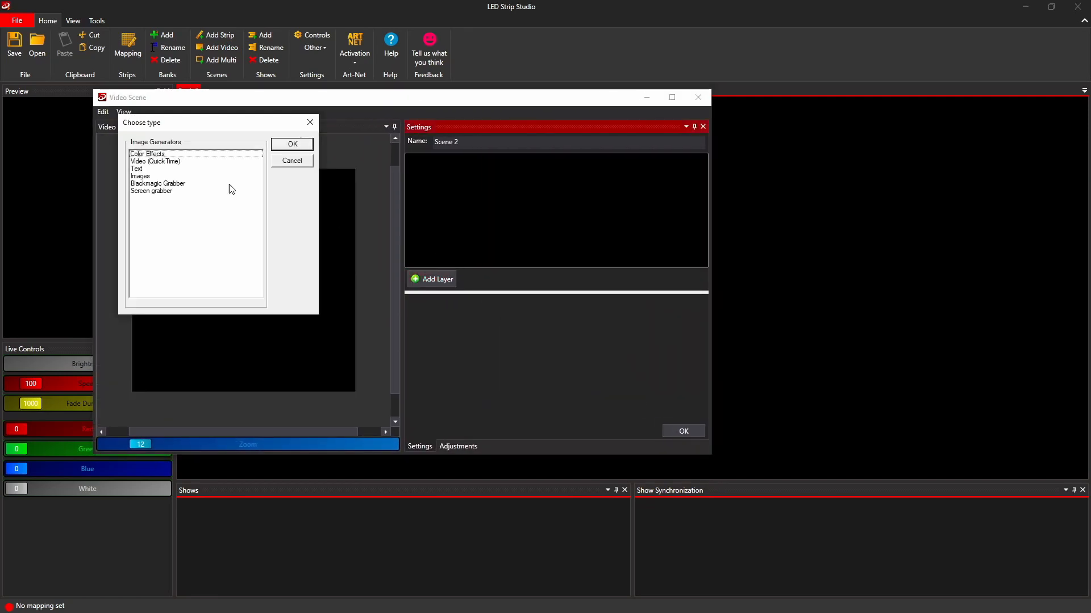
pyautogui.click(166, 161)
pyautogui.click(161, 155)
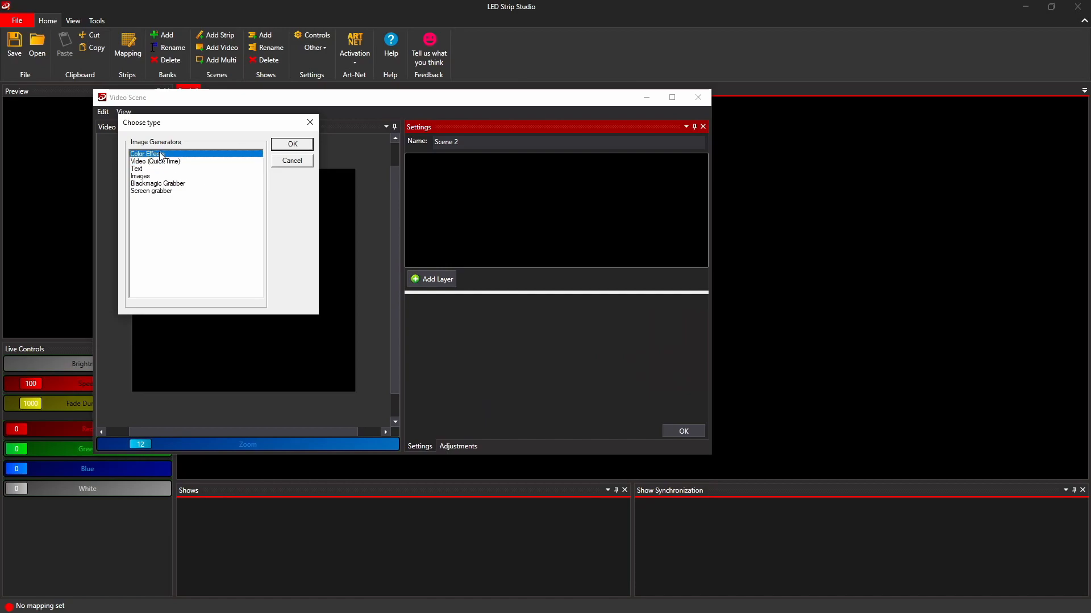
pyautogui.click(291, 145)
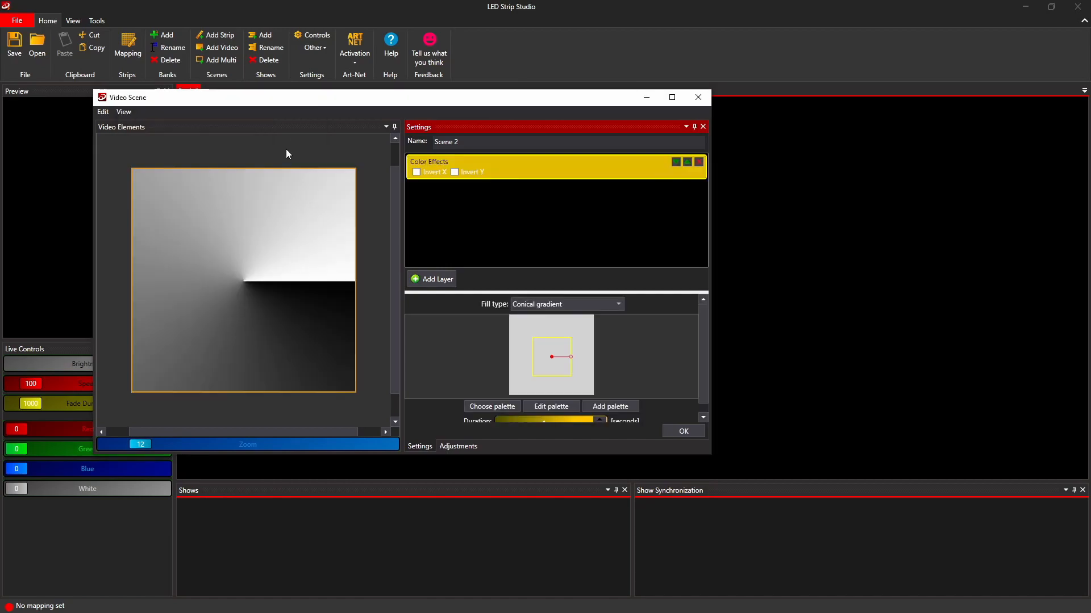
# Edit the layer's palette so a single animation key remains at 38, and remove the black end colour point
pyautogui.click(544, 406)
pyautogui.click(236, 122)
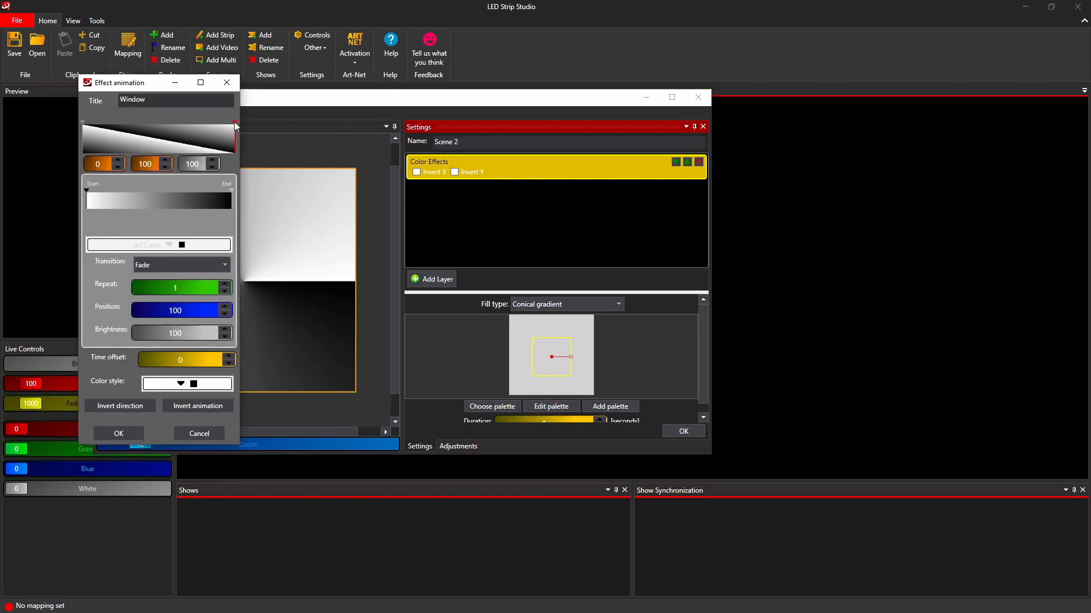
pyautogui.moveTo(235, 129)
pyautogui.mouseDown()
pyautogui.moveTo(81, 122)
pyautogui.moveTo(141, 127)
pyautogui.mouseUp()
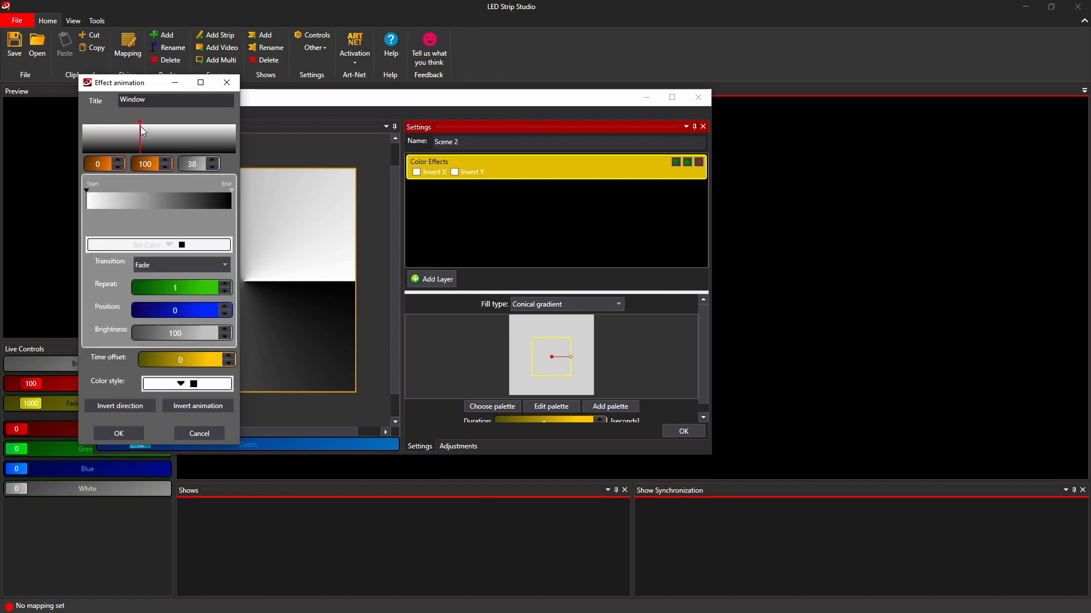
pyautogui.click(231, 190)
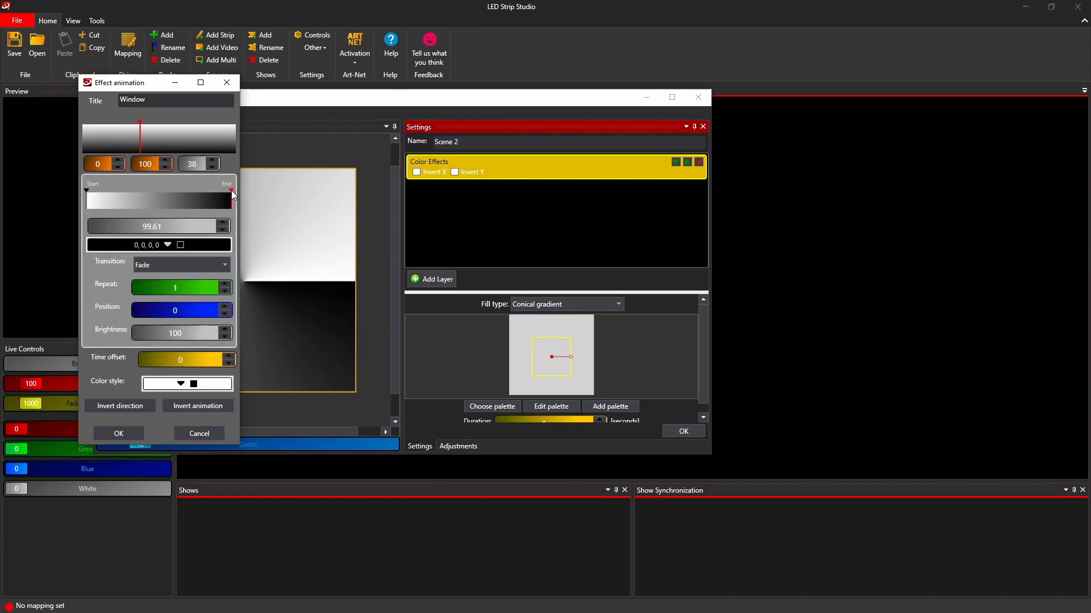
pyautogui.rightClick(230, 190)
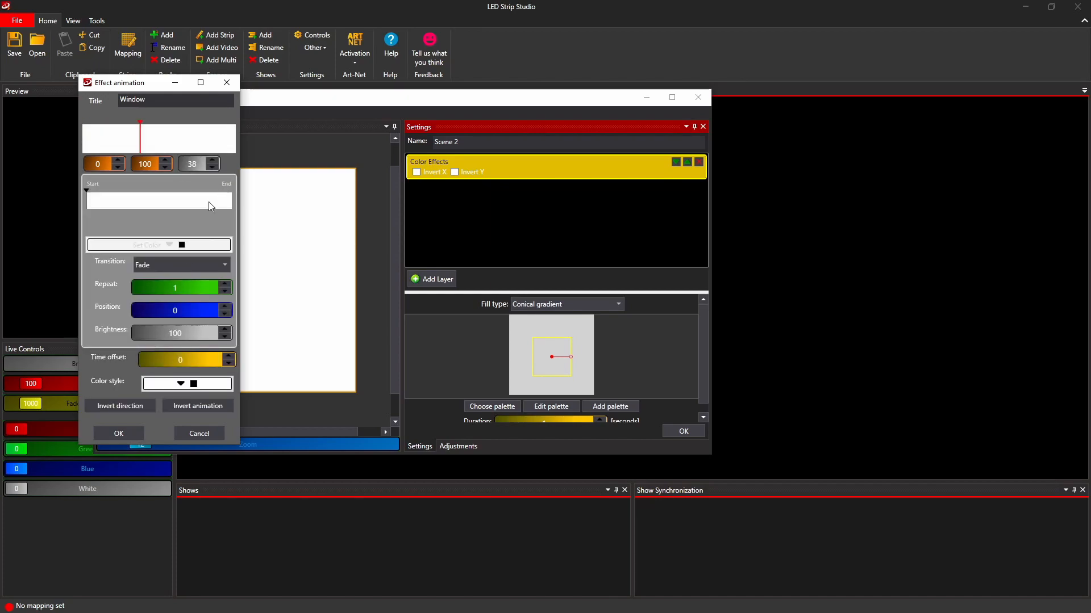
# Set the palette's remaining colour point to red, then confirm the palette and the video scene
pyautogui.click(86, 190)
pyautogui.click(165, 245)
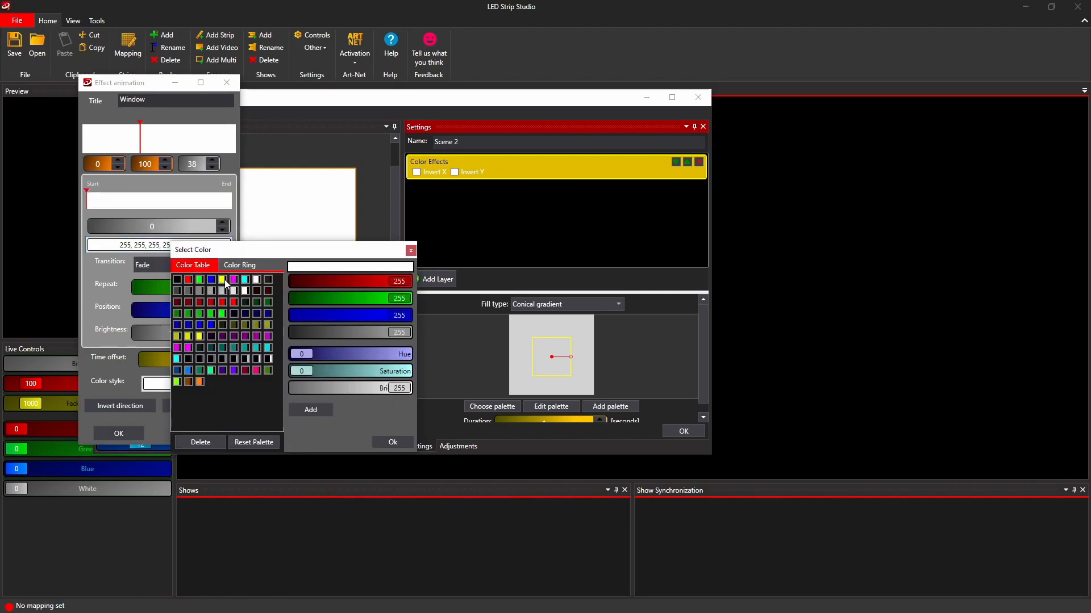
pyautogui.click(190, 279)
pyautogui.click(392, 442)
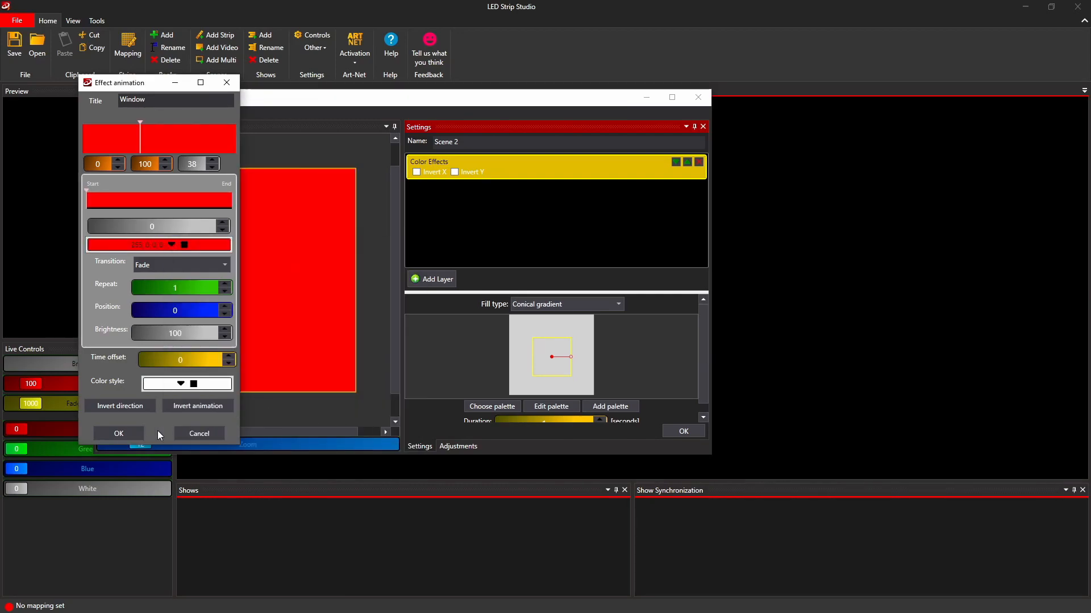
pyautogui.click(168, 430)
pyautogui.click(685, 431)
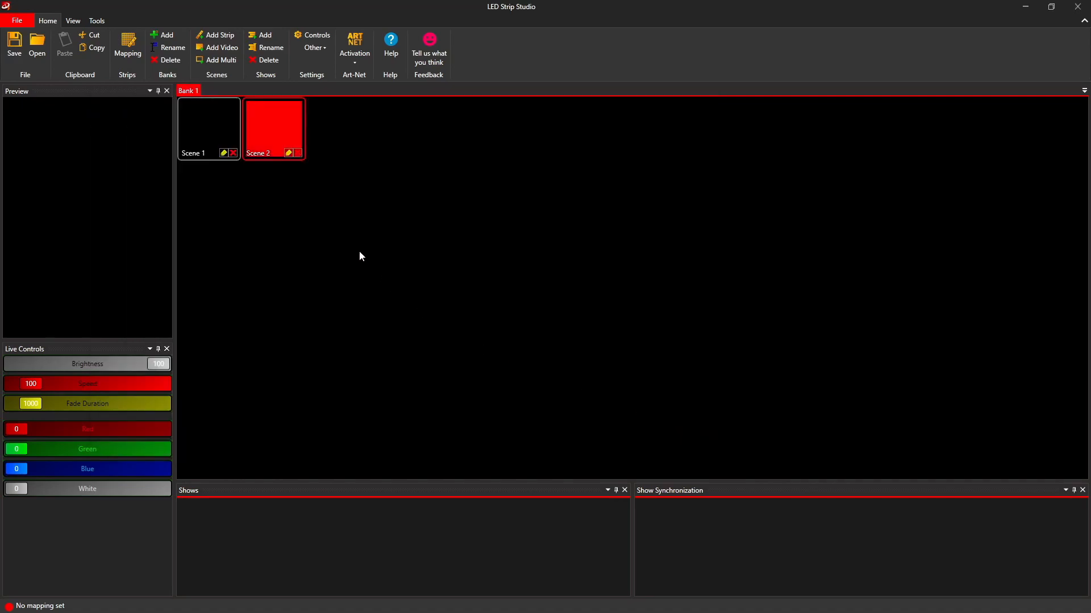
# Open the strip mapping settings and search the network for Art-Net devices
pyautogui.click(129, 55)
pyautogui.moveTo(432, 63); pyautogui.dragTo(457, 69)
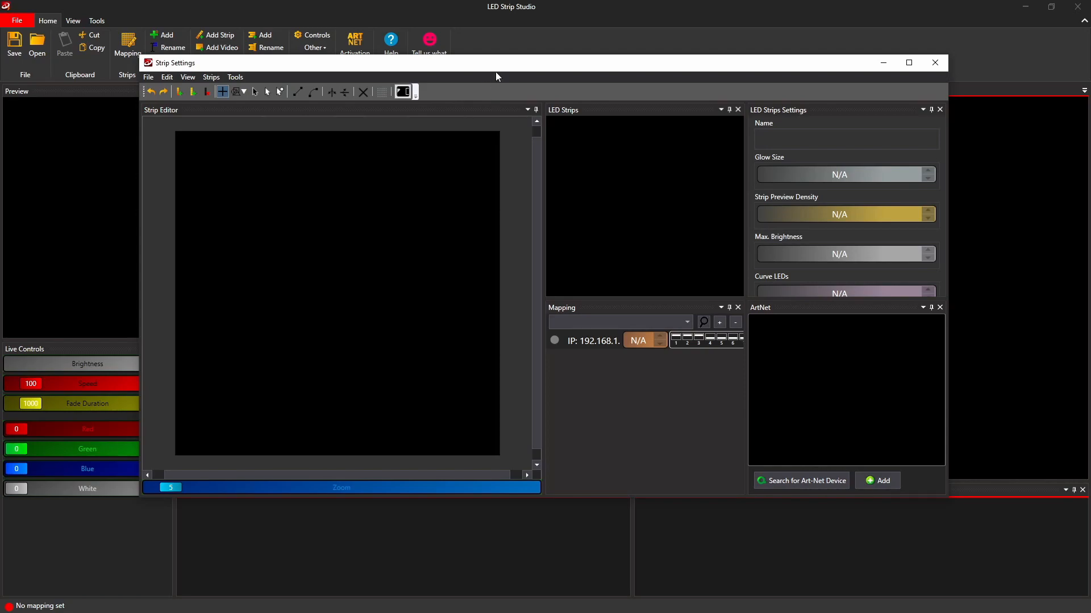
pyautogui.moveTo(493, 73); pyautogui.dragTo(487, 44)
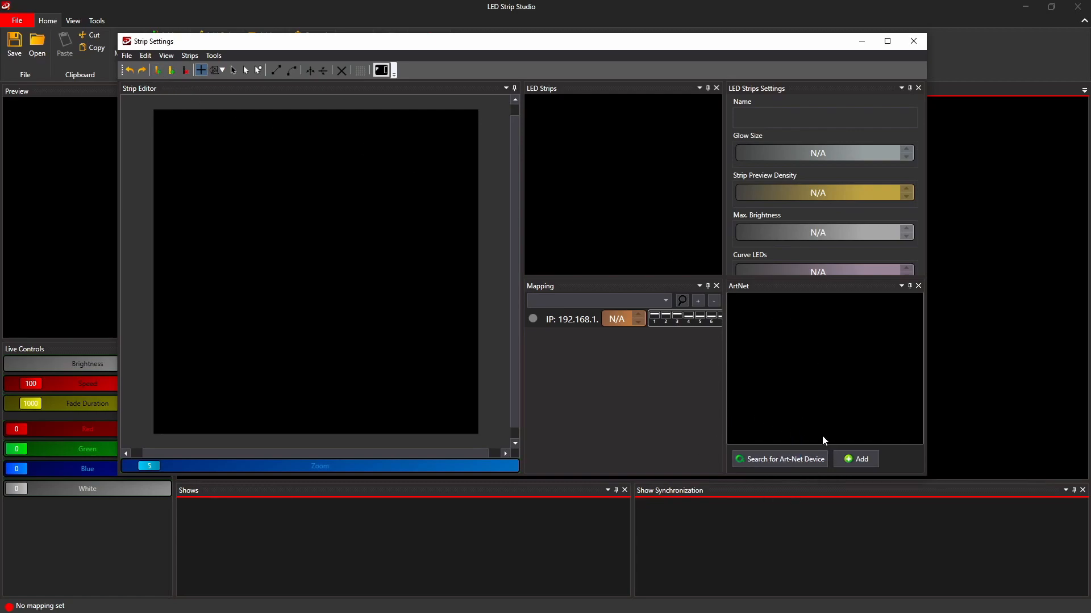
pyautogui.click(782, 459)
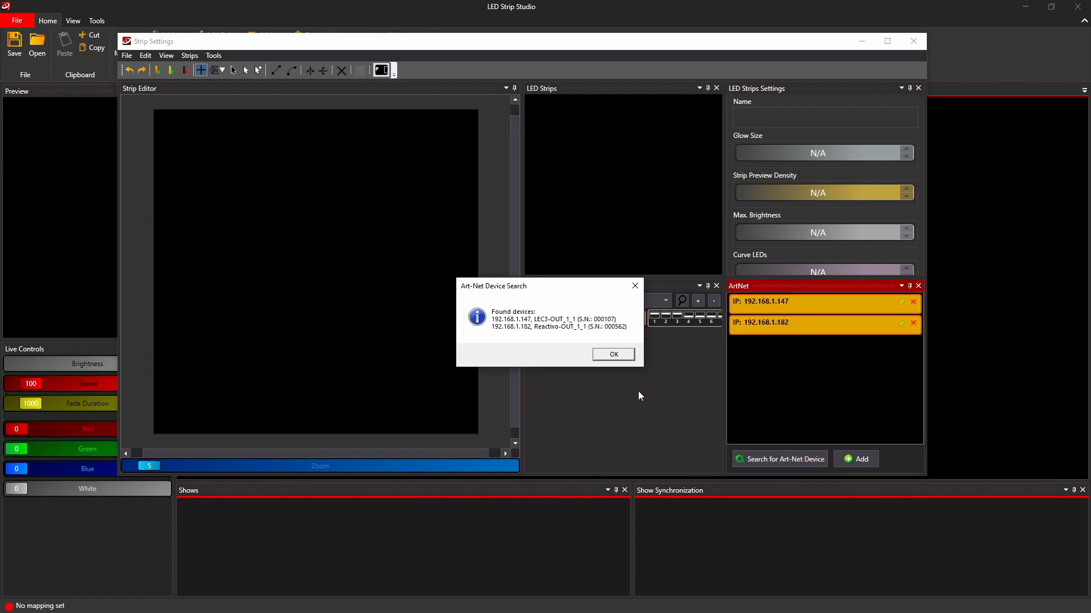
pyautogui.moveTo(581, 286); pyautogui.dragTo(545, 264)
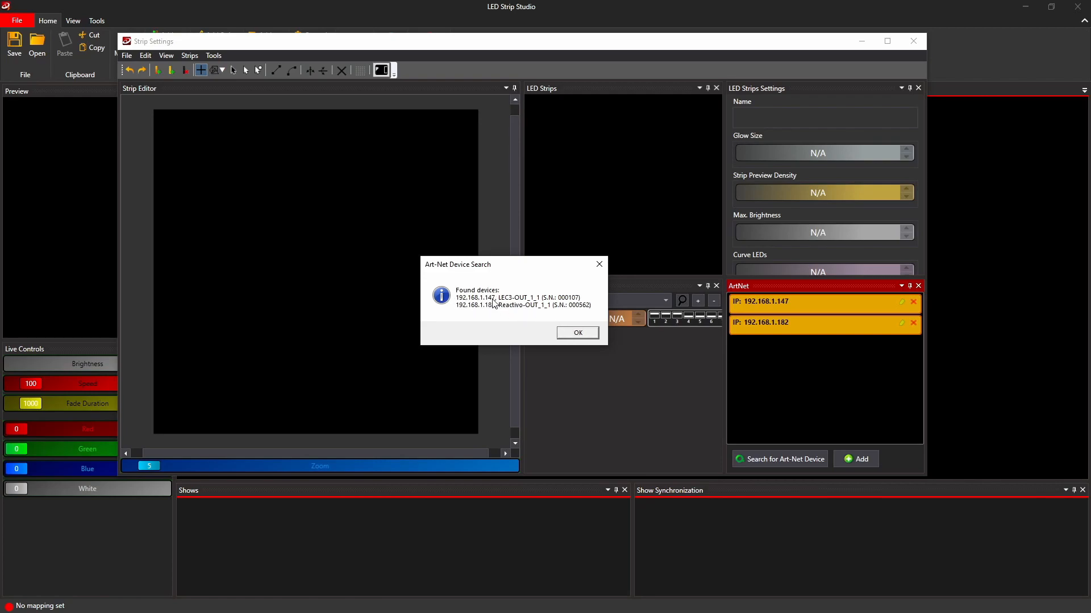
pyautogui.click(570, 333)
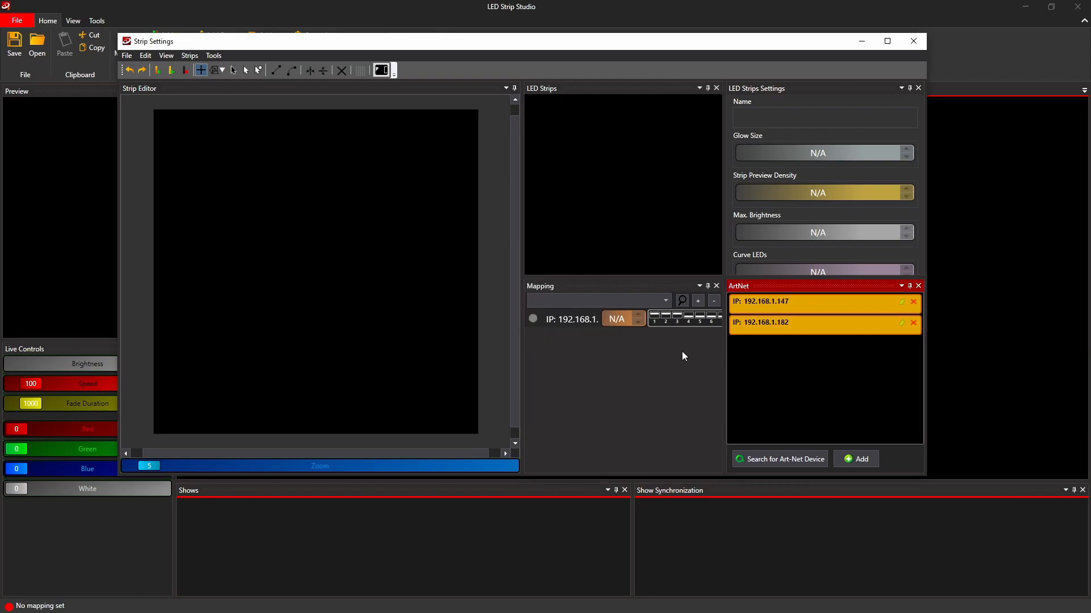
# Remove the Art-Net device 192.168.1.182 from the list and add a digital strip
pyautogui.click(913, 323)
pyautogui.click(561, 353)
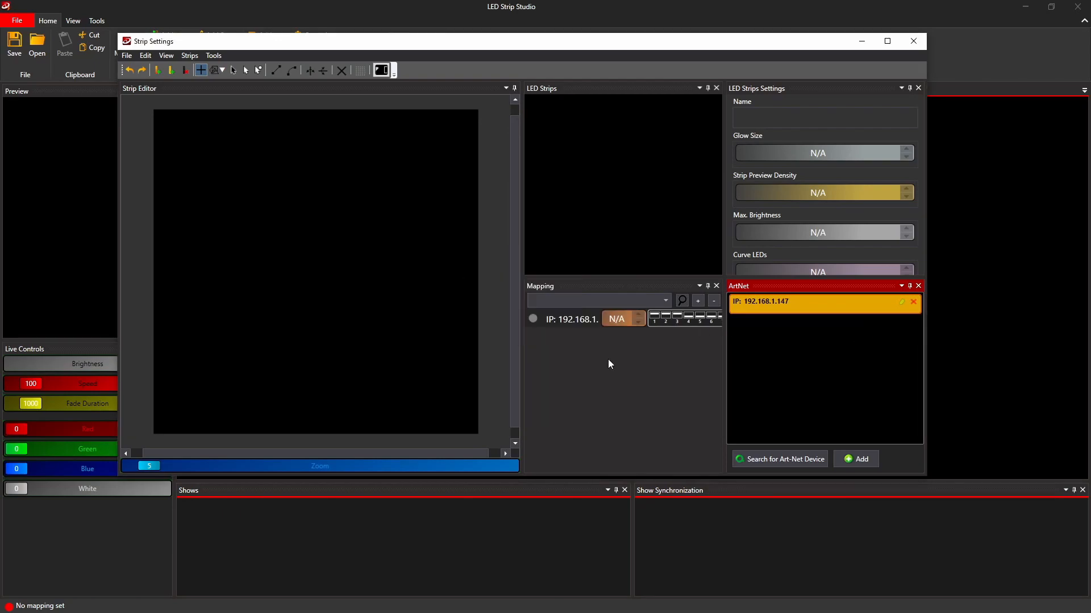
pyautogui.click(158, 70)
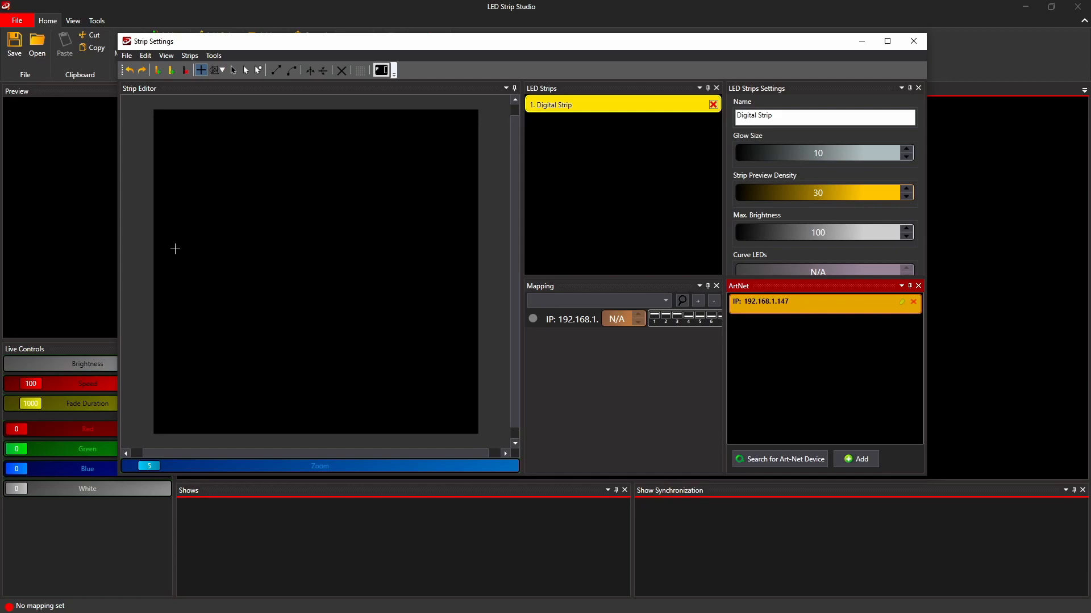
# Switch to the PowerPoint slide show, view the output wiring diagram on the next slide, and return to LED Strip Studio
pyautogui.hotkey('alt', 'Tab')
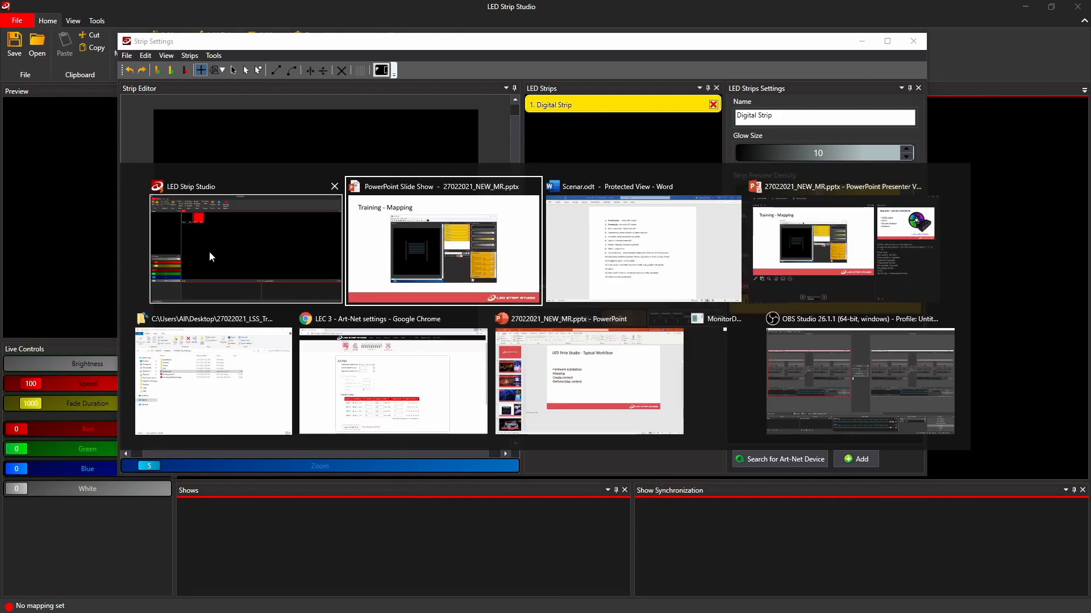
pyautogui.press('Right')
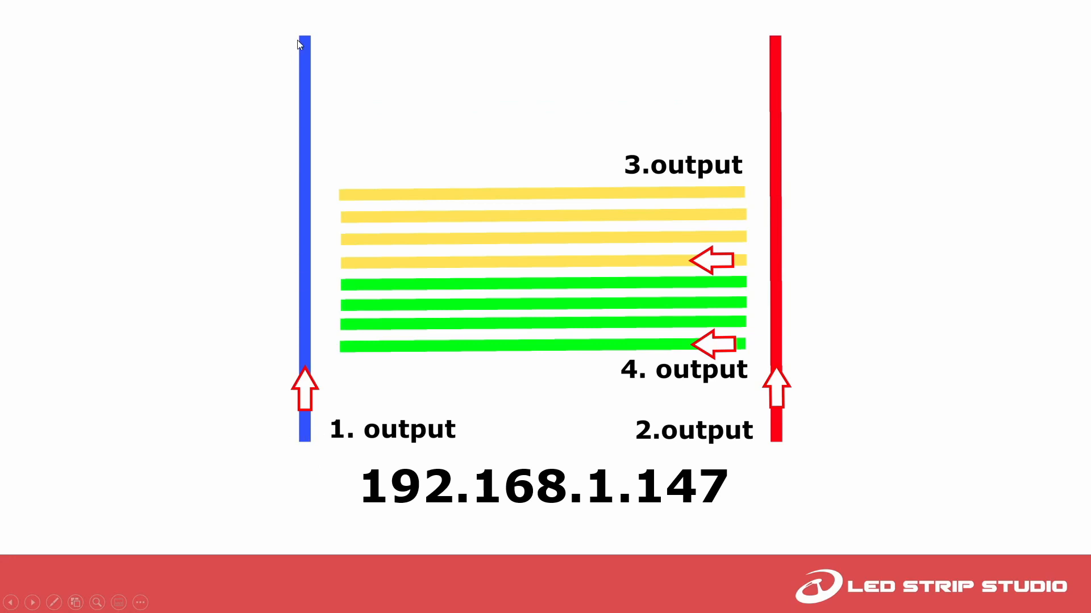
pyautogui.hotkey('alt', 'Tab')
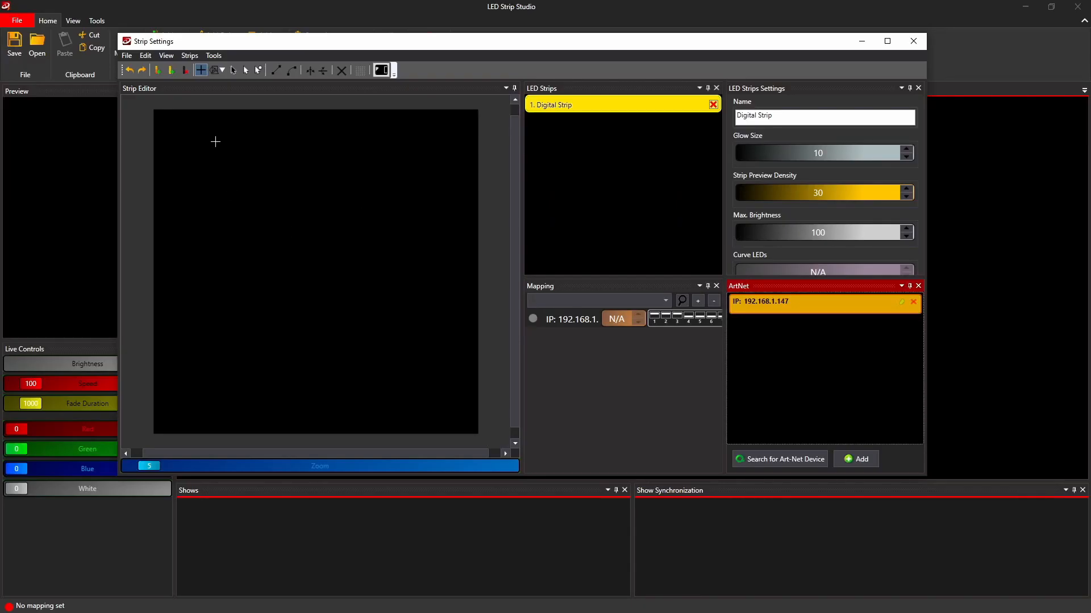
# Draw a vertical segment for the digital strip from bottom to top along the canvas's left side
pyautogui.click(201, 70)
pyautogui.moveTo(185, 388); pyautogui.dragTo(187, 138)
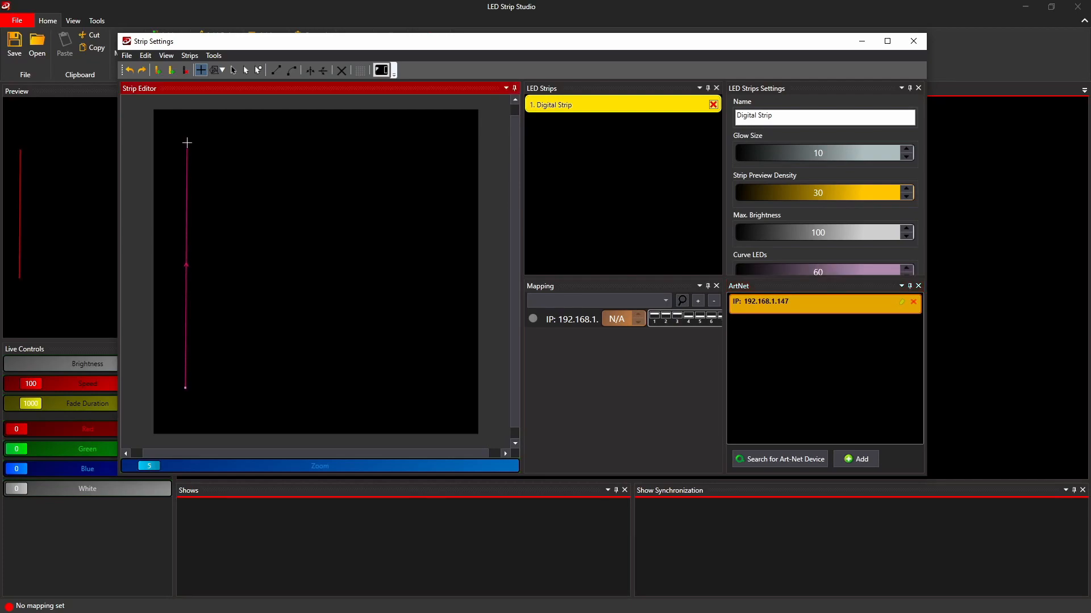
pyautogui.moveTo(187, 143); pyautogui.dragTo(187, 142)
pyautogui.scroll(4, 187, 269)
pyautogui.scroll(4, 184, 270)
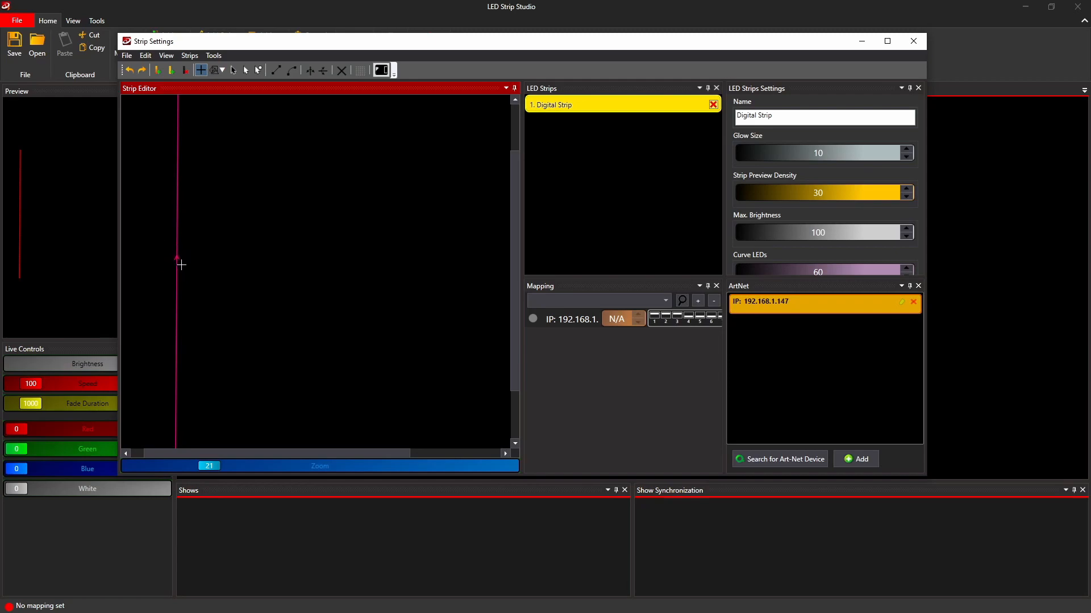
pyautogui.scroll(-8, 177, 273)
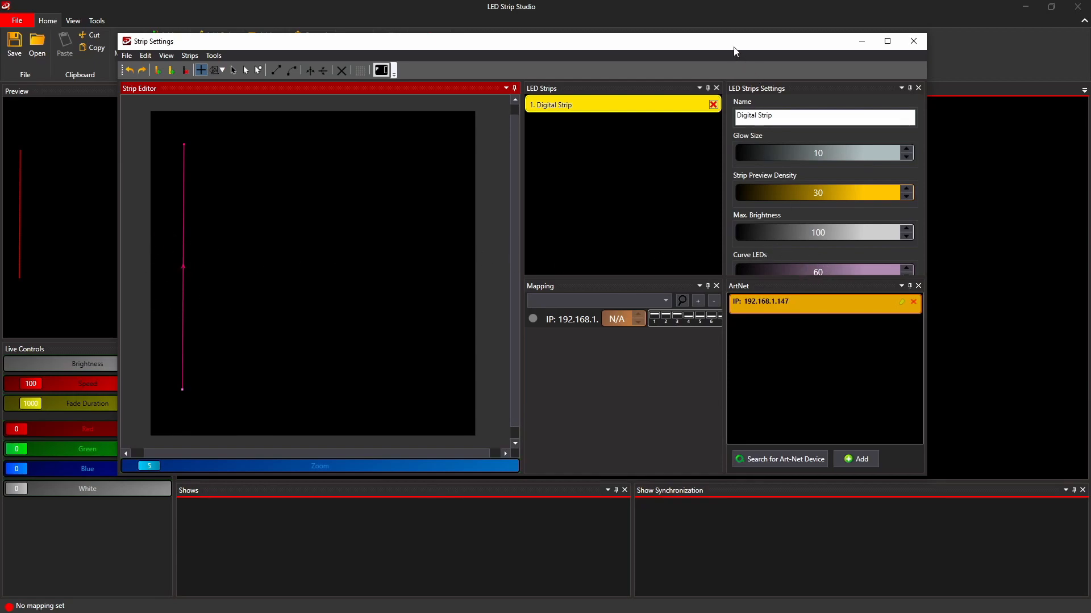
# Maximize the Strip Settings window and set the digital strip's Curve LEDs to 64
pyautogui.doubleClick(784, 41)
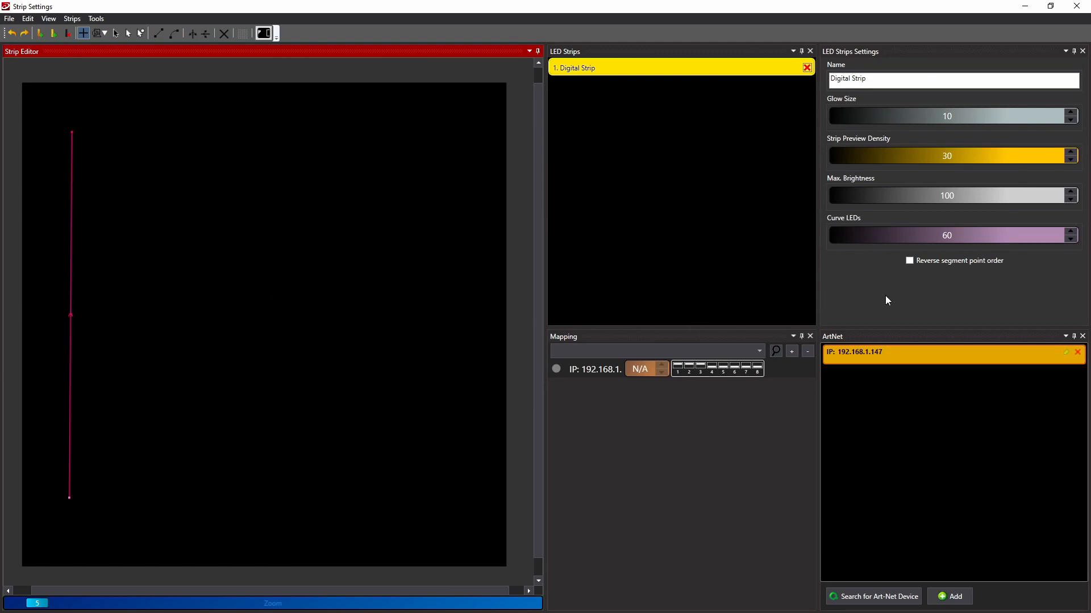
pyautogui.doubleClick(946, 236)
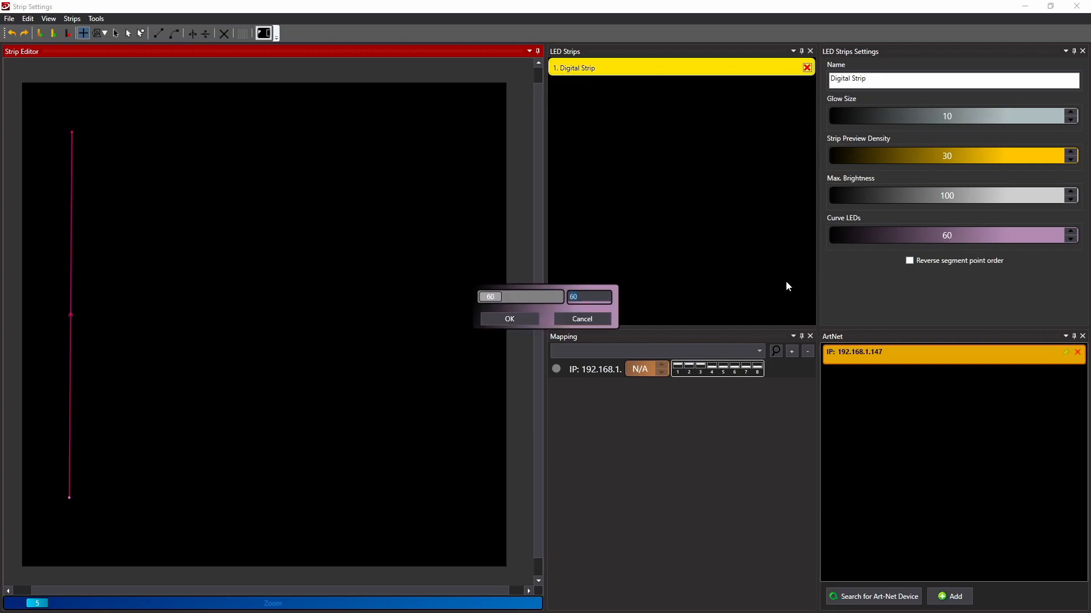
pyautogui.write('64')
pyautogui.click(510, 320)
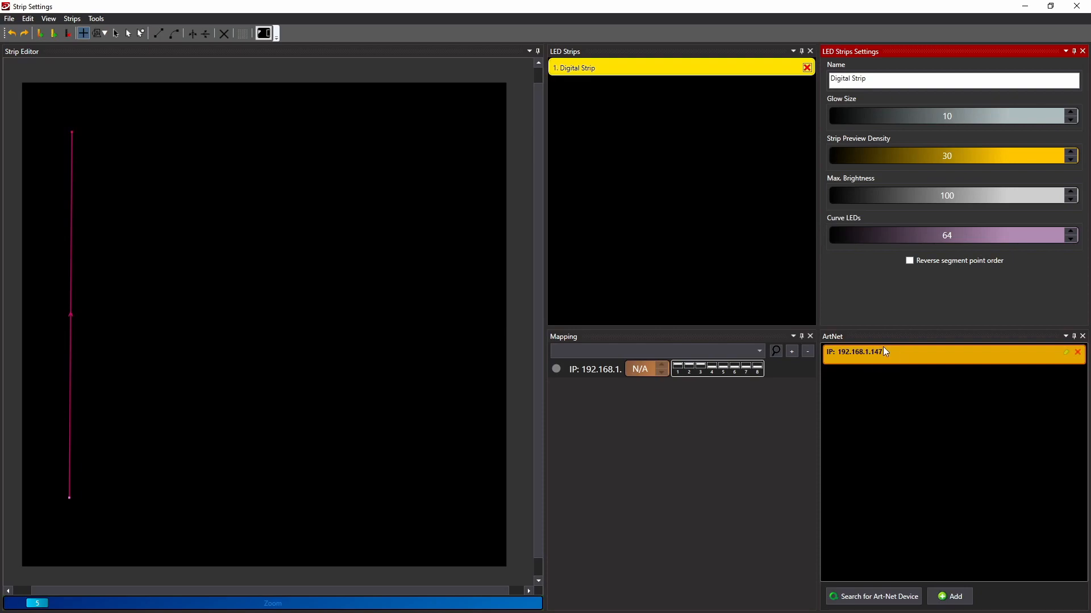
# Assign digital strip 1 to Art-Net device 192.168.1.147, check the PowerPoint universe slide, and enable 4 channels for the strip
pyautogui.moveTo(580, 68); pyautogui.dragTo(880, 353)
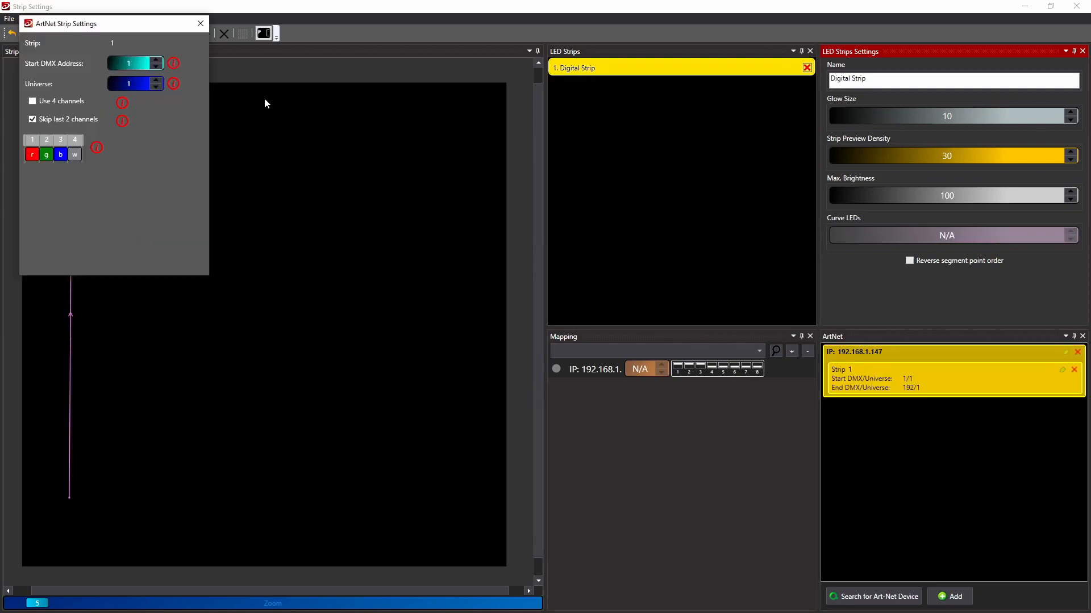
pyautogui.moveTo(122, 24); pyautogui.dragTo(409, 105)
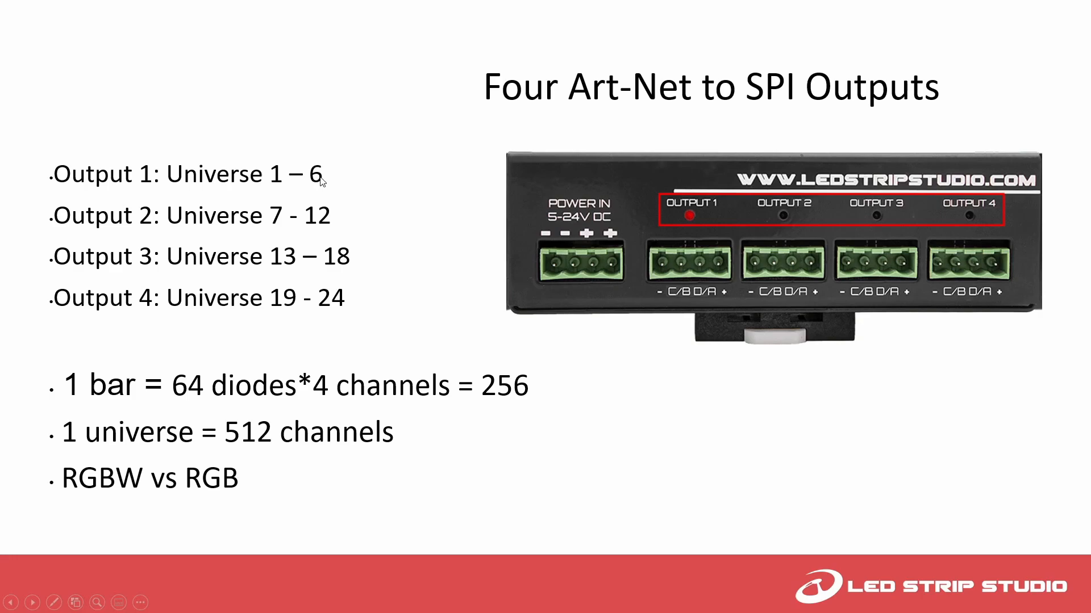
pyautogui.hotkey('alt', 'Tab')
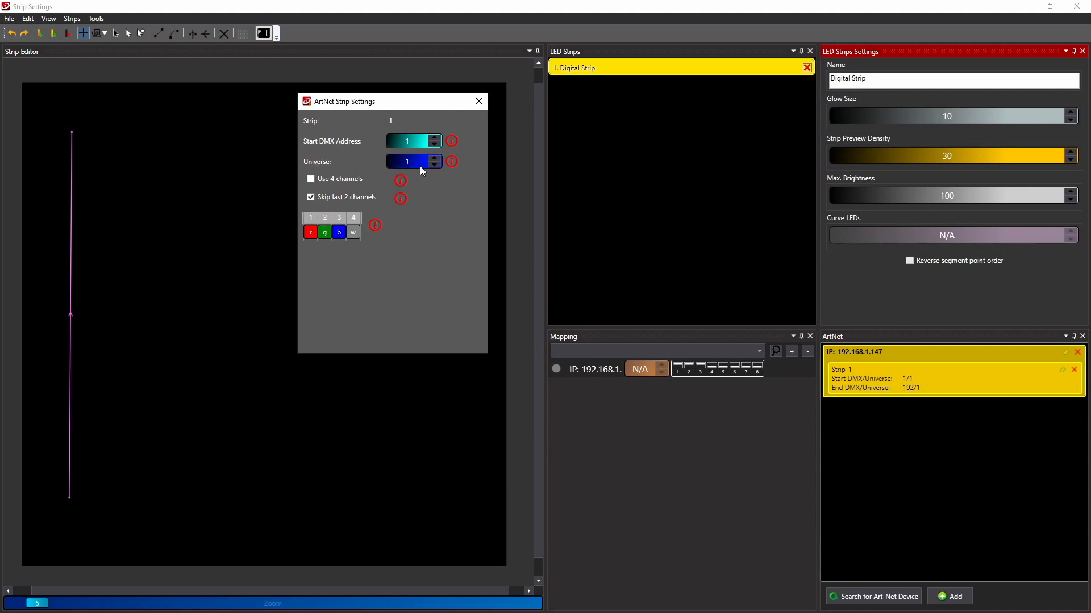
pyautogui.click(311, 179)
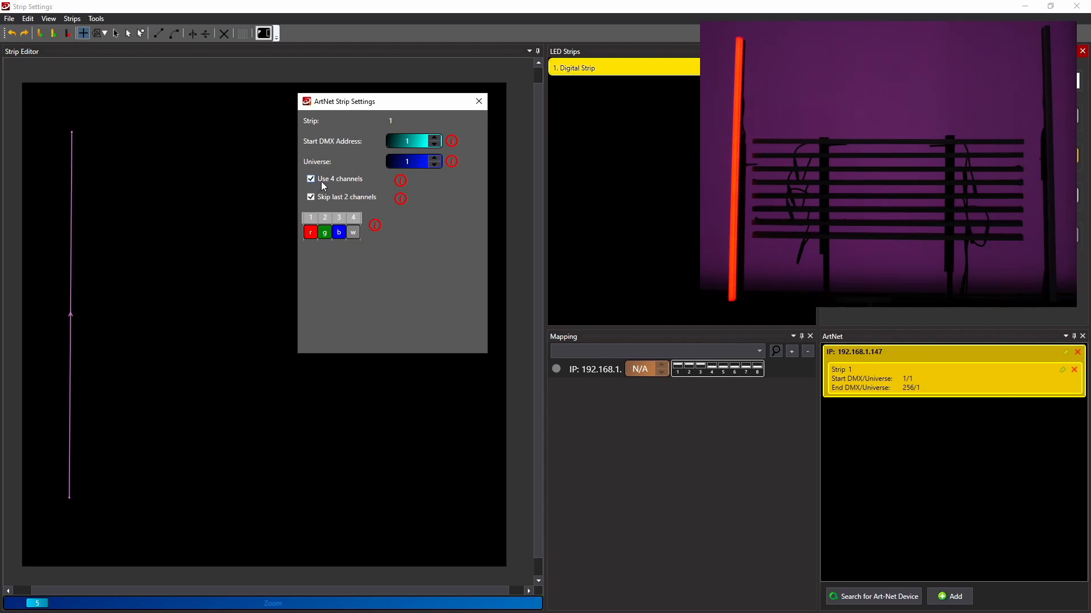
pyautogui.click(479, 101)
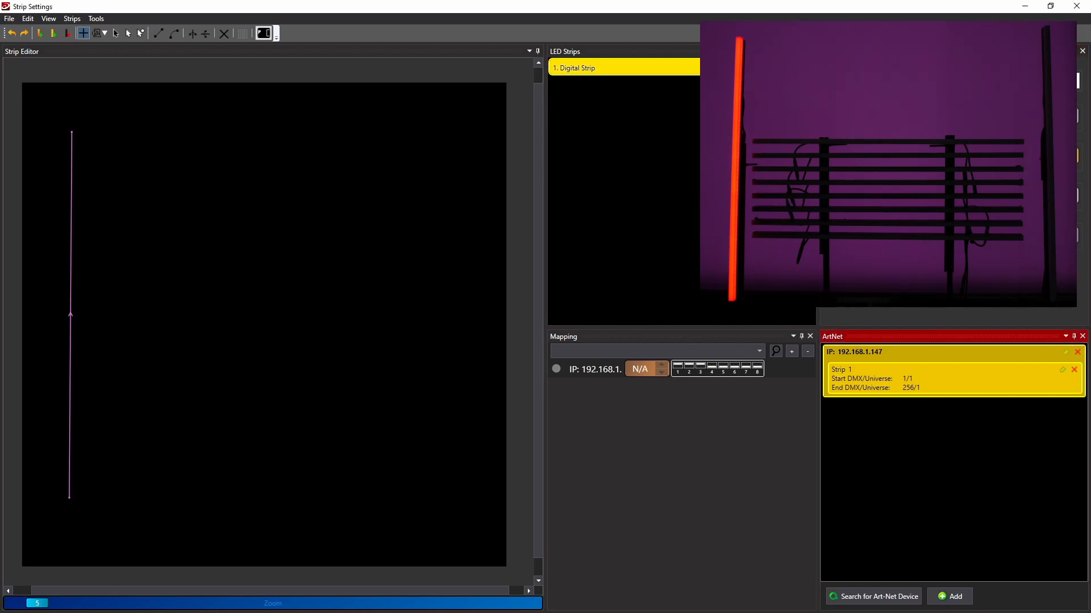
# Uncover the main window to check the scene and preview, maximize Strip Settings again, and consult the PowerPoint slides
pyautogui.doubleClick(969, 8)
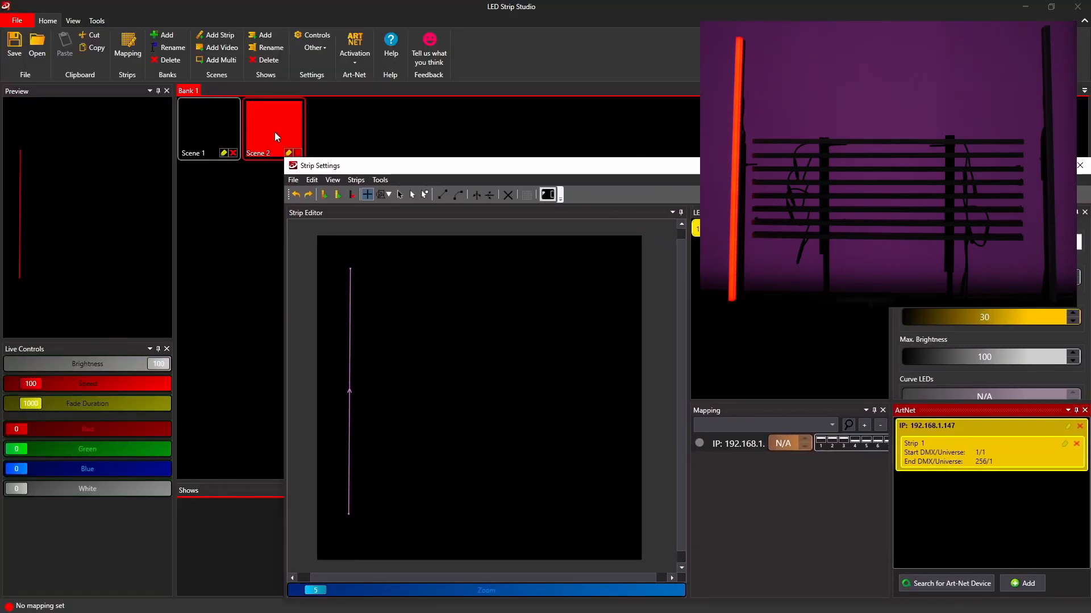
pyautogui.moveTo(659, 166); pyautogui.dragTo(465, 3)
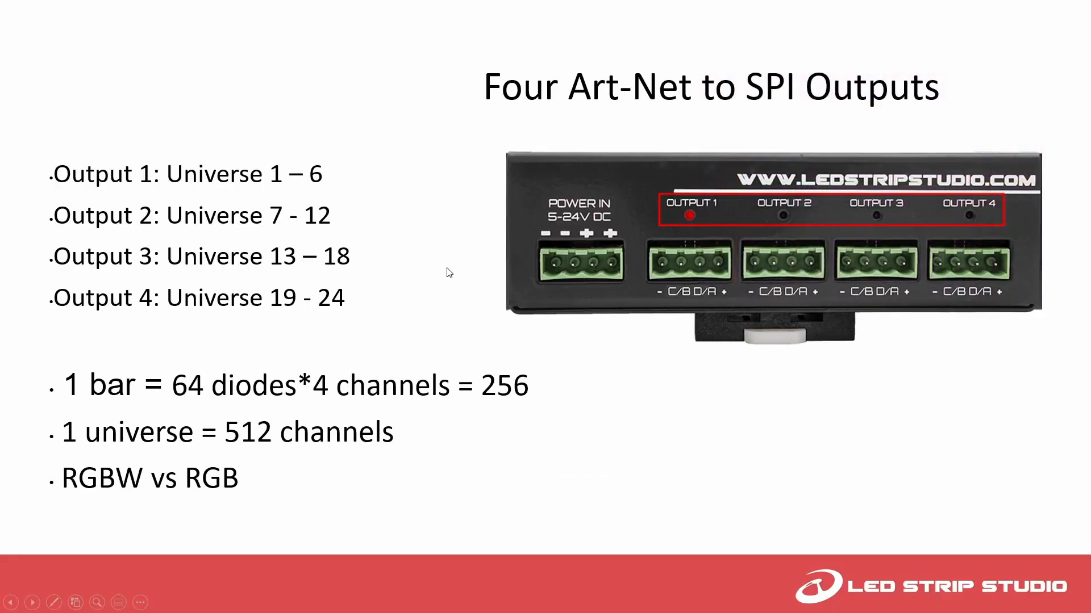
pyautogui.click(449, 274)
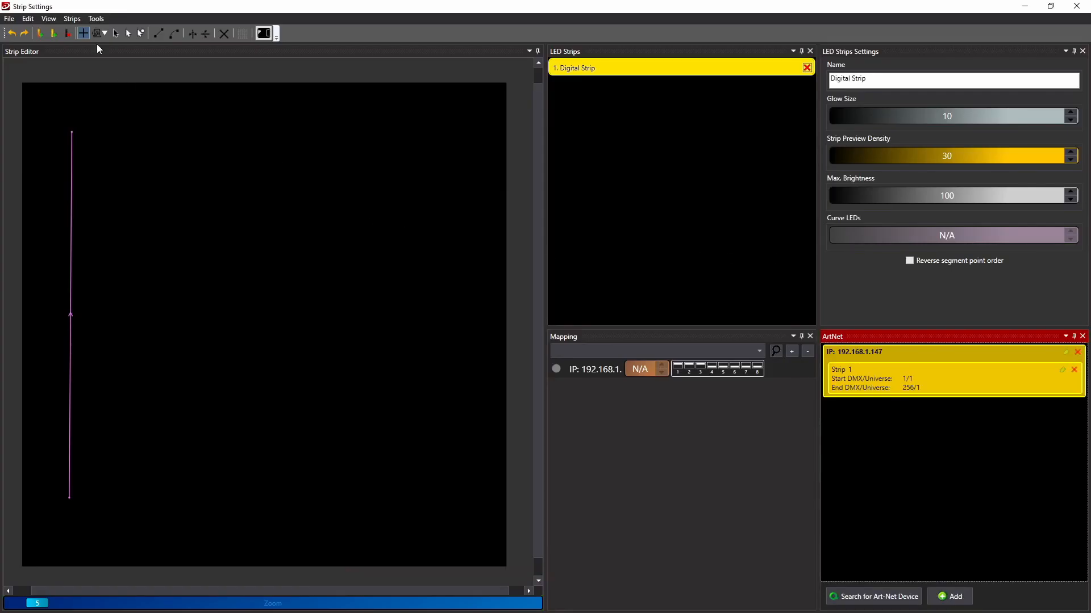
# Add a second digital strip and draw its vertical segment from bottom to top along the canvas's right side
pyautogui.click(42, 35)
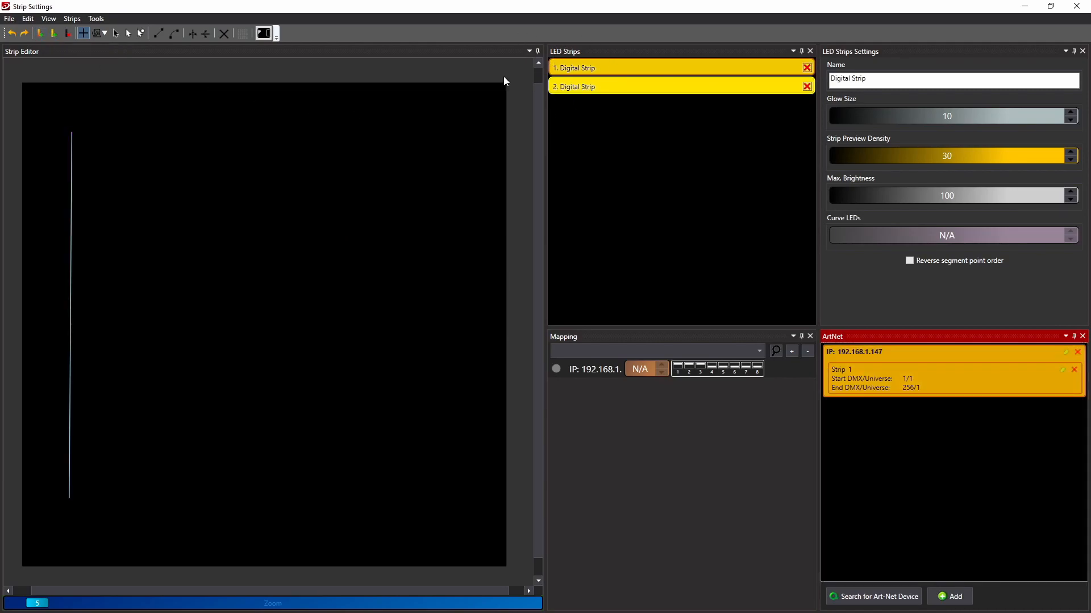
pyautogui.moveTo(454, 526)
pyautogui.mouseDown()
pyautogui.moveTo(439, 124)
pyautogui.moveTo(455, 119)
pyautogui.mouseUp()
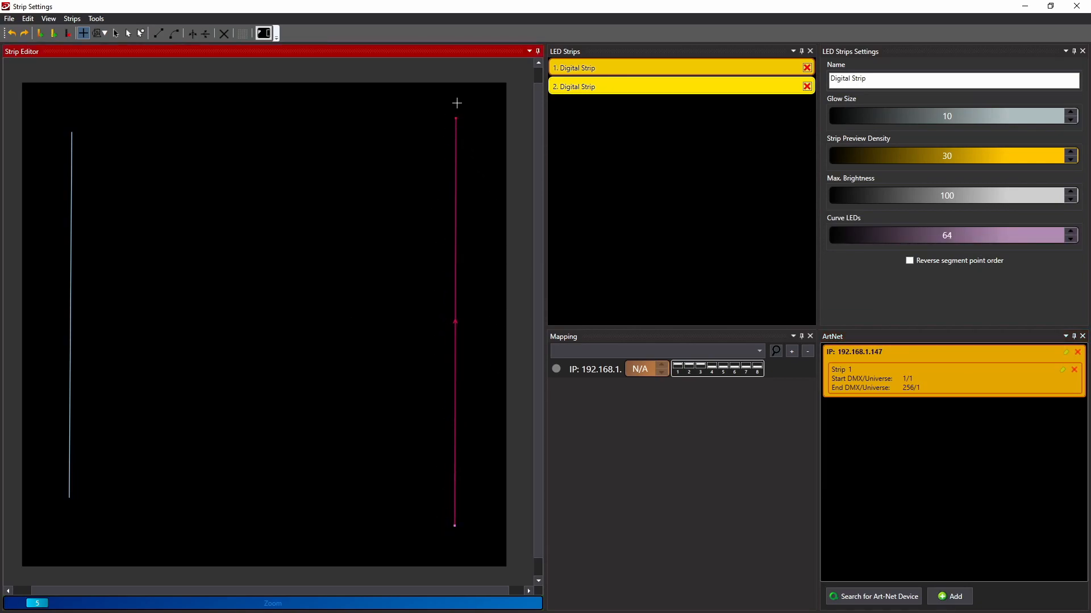
pyautogui.scroll(4, 458, 333)
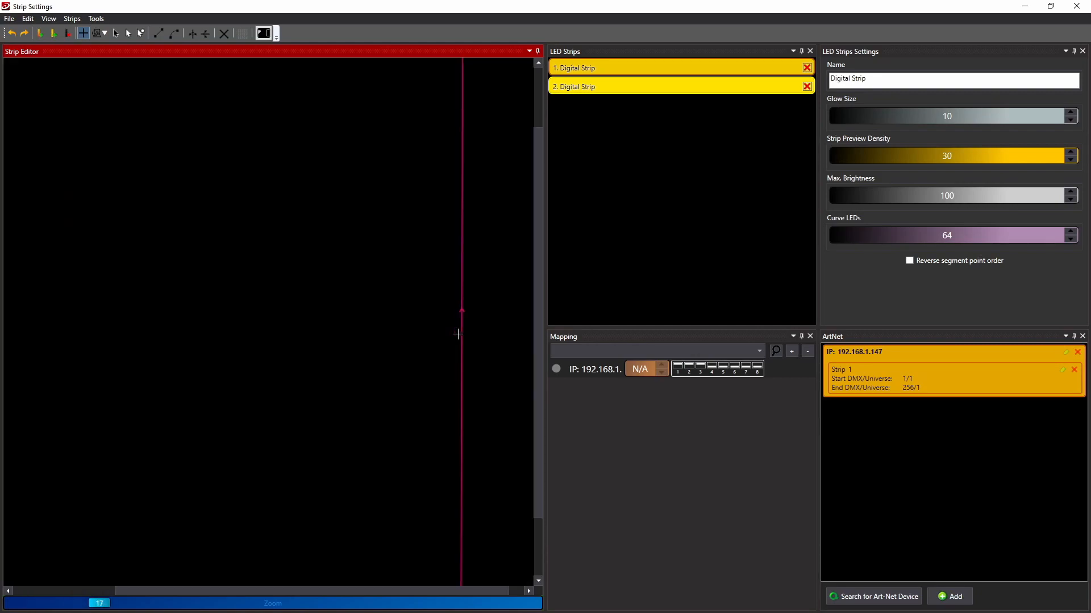
pyautogui.scroll(-4, 446, 327)
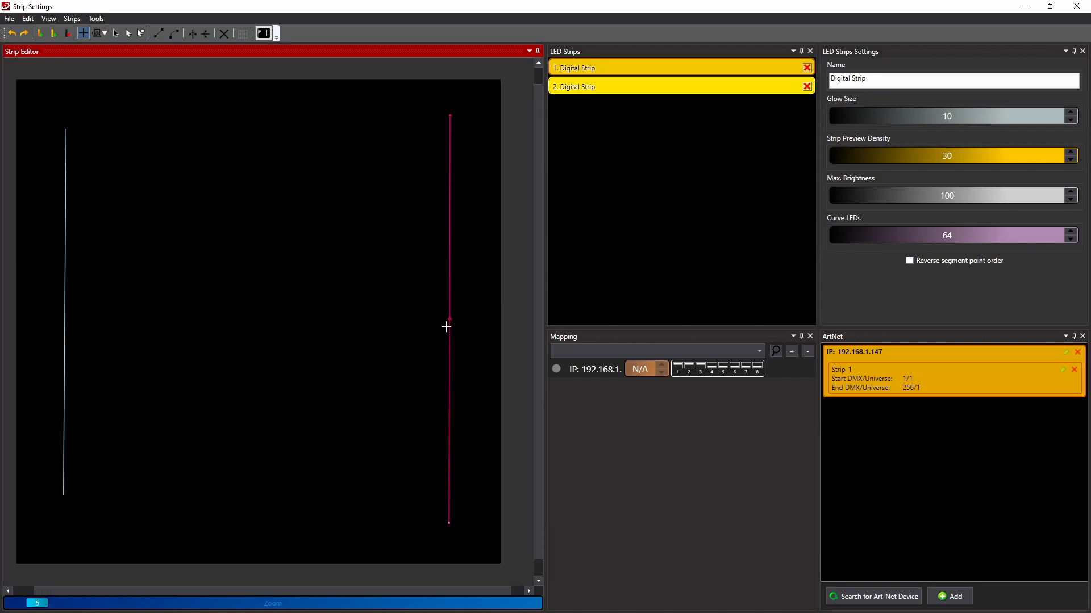
pyautogui.scroll(-1, 446, 326)
pyautogui.scroll(1, 397, 312)
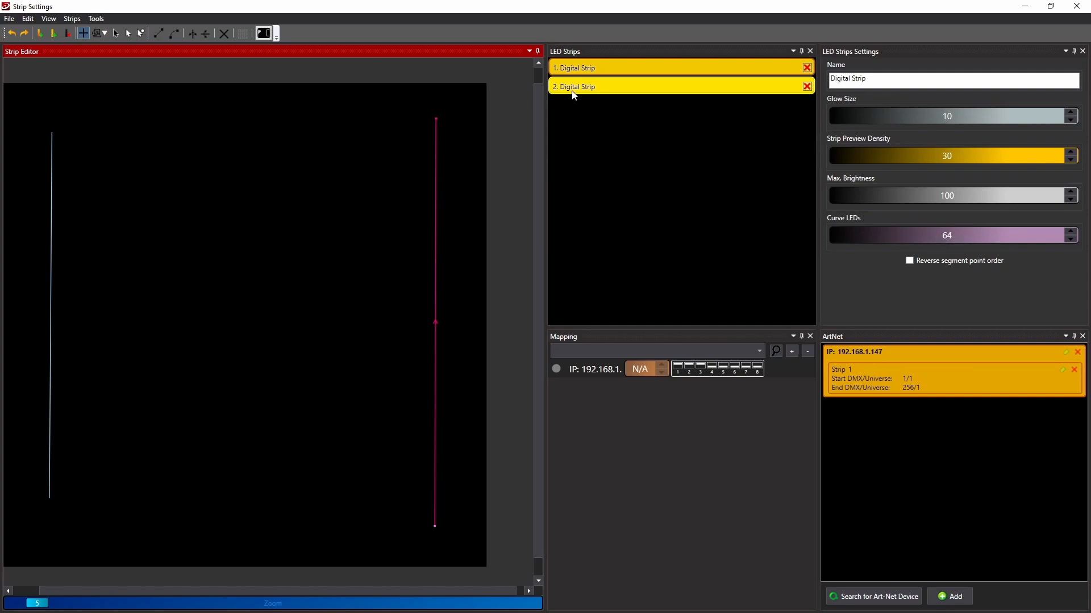
# Assign digital strip 2 to Art-Net device 192.168.1.147 and switch to PowerPoint to consult the output universe slide
pyautogui.moveTo(573, 80); pyautogui.dragTo(890, 353)
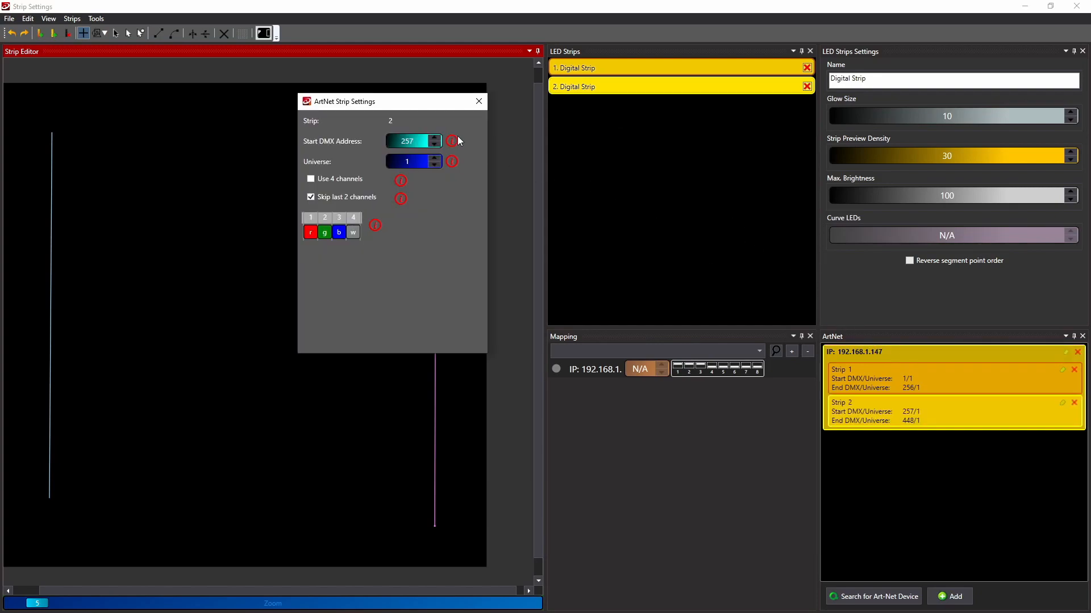
pyautogui.moveTo(415, 101); pyautogui.dragTo(334, 104)
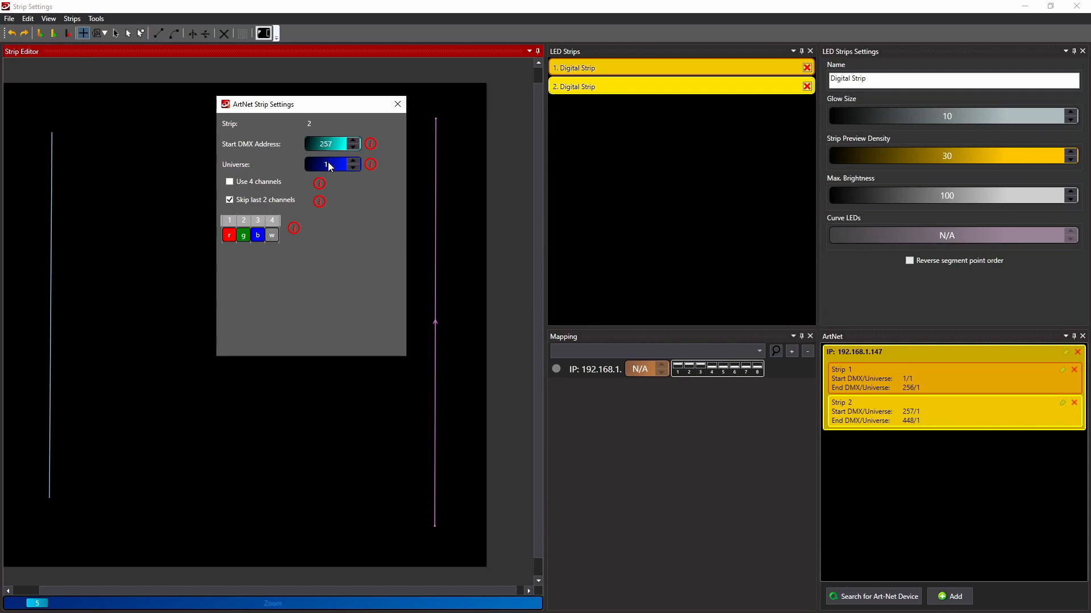
pyautogui.hotkey('alt', 'Tab')
pyautogui.press('Left')
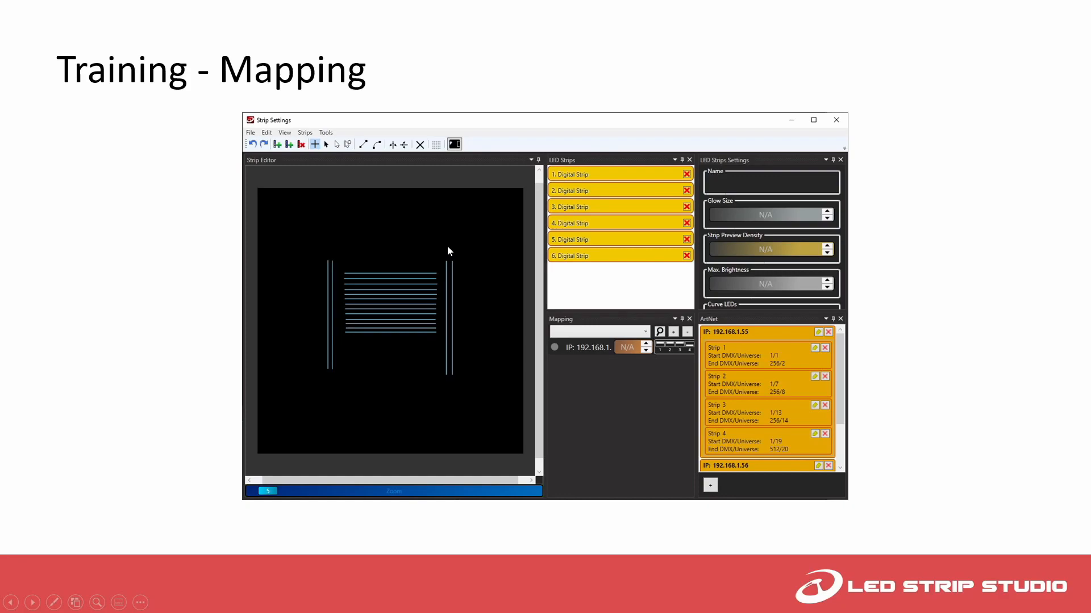
pyautogui.press('Left')
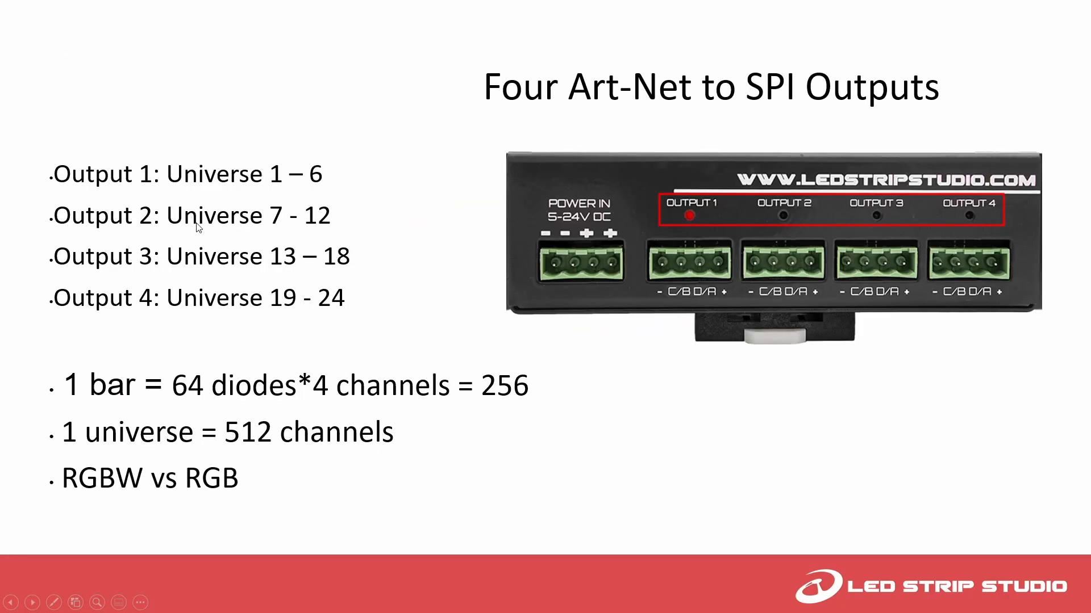
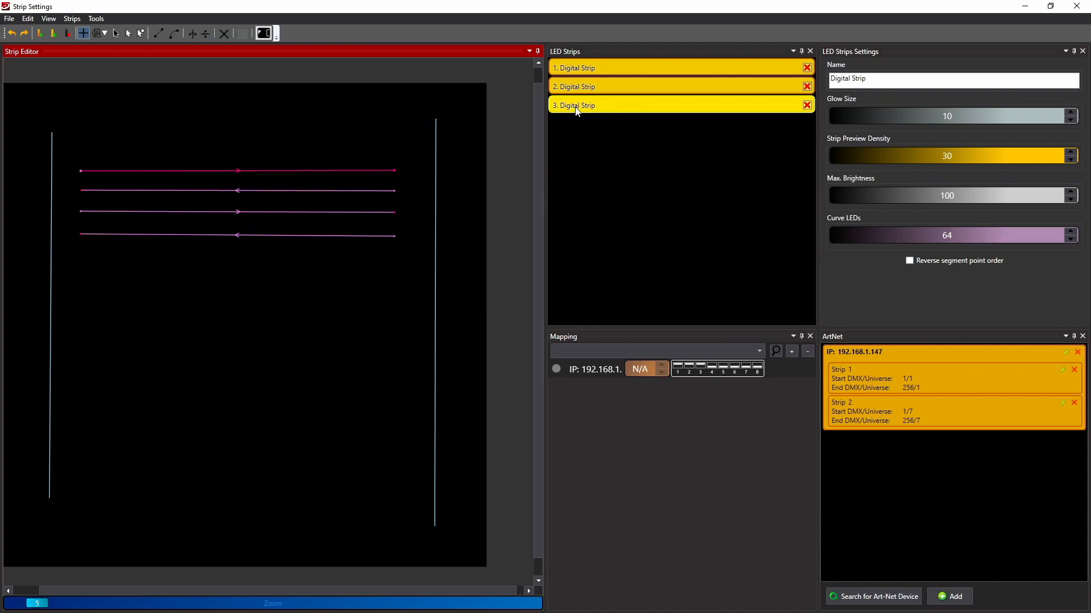
# Assign digital strip 3 to Art-Net device 192.168.1.147 and look up its output's universe range in the PowerPoint slides
pyautogui.moveTo(574, 106); pyautogui.dragTo(895, 352)
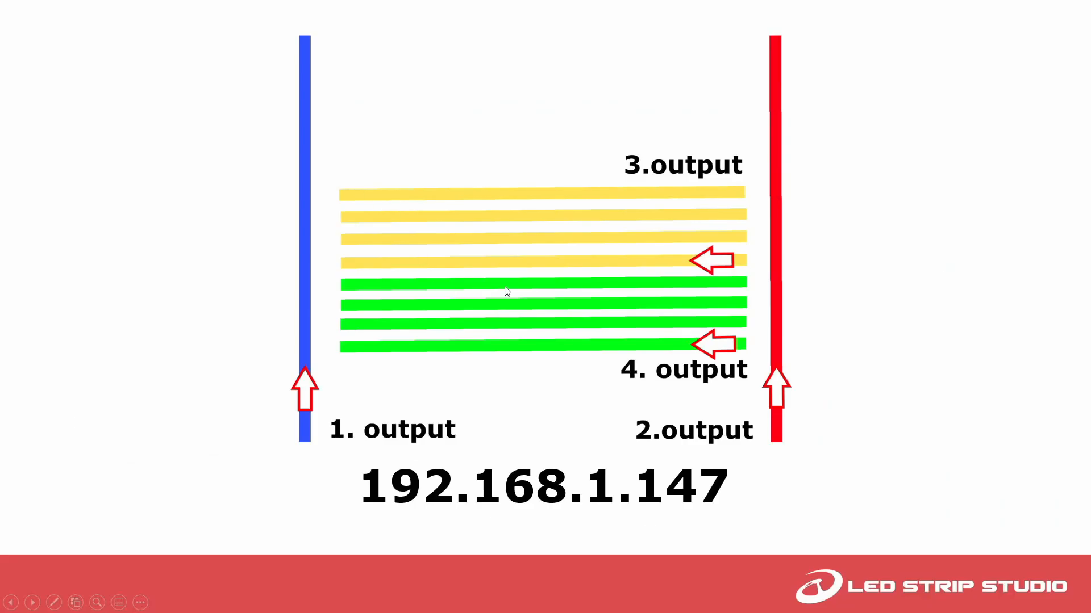
pyautogui.press('Right')
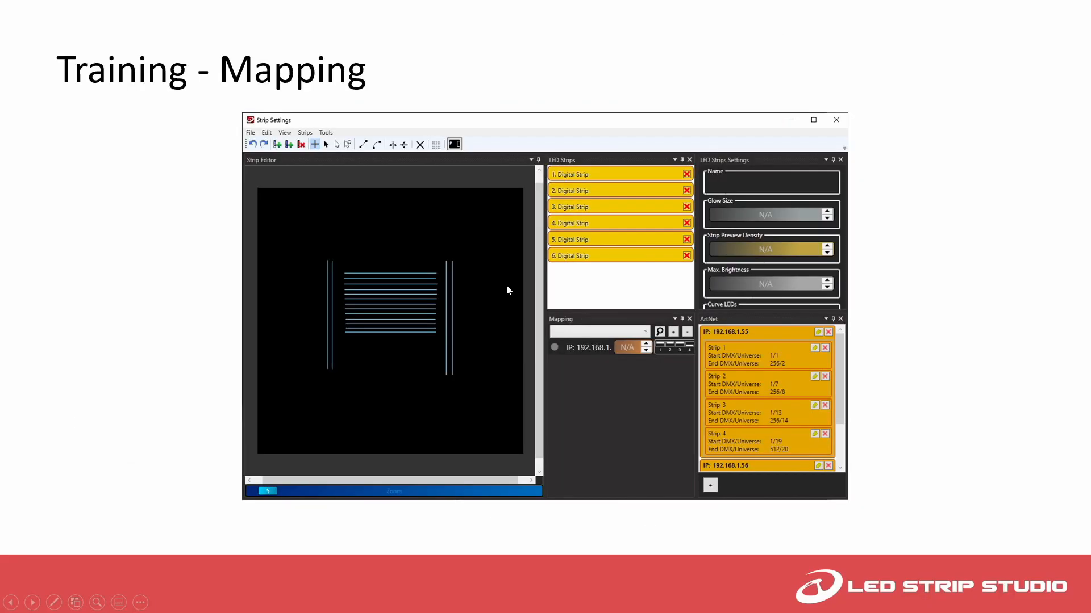
pyautogui.press('Left')
pyautogui.press('Left')
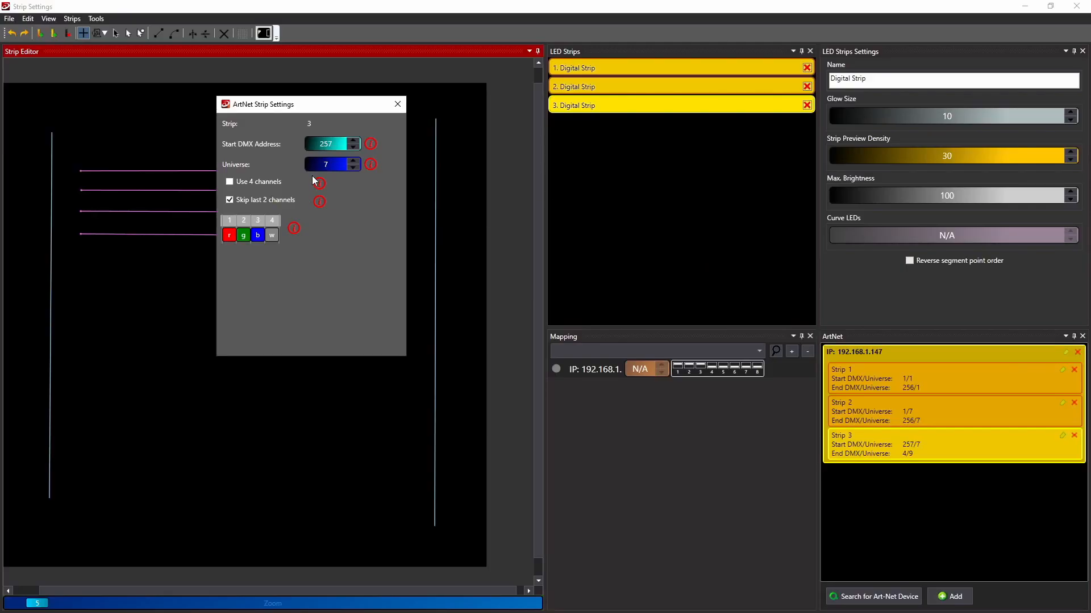
# Set strip 3's universe to 13 and start DMX address to 1, and enable the use of 4 channels
pyautogui.click(330, 165)
pyautogui.write('13')
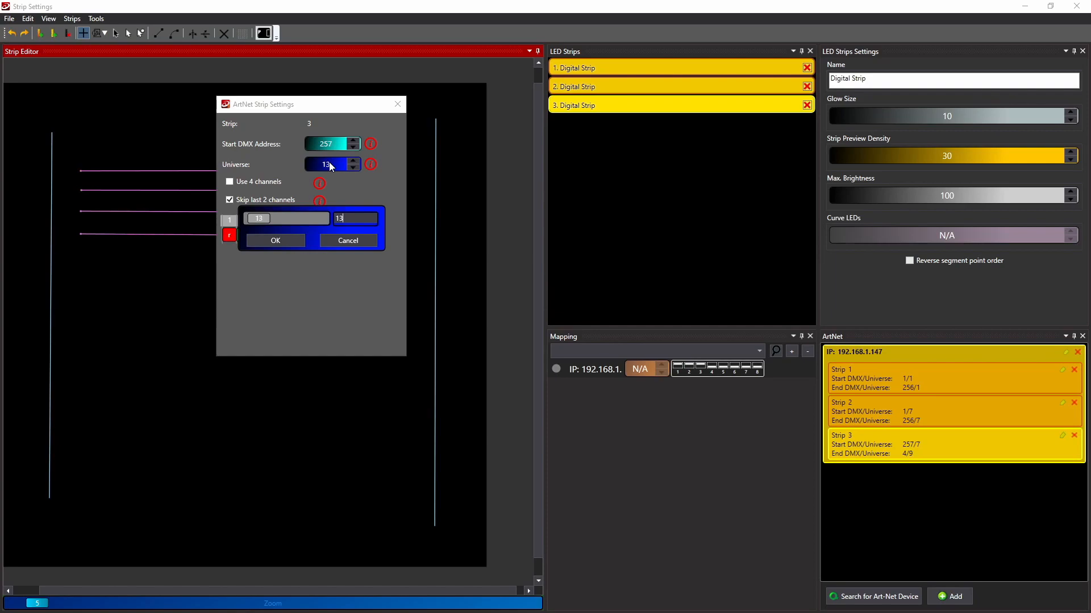
pyautogui.click(289, 240)
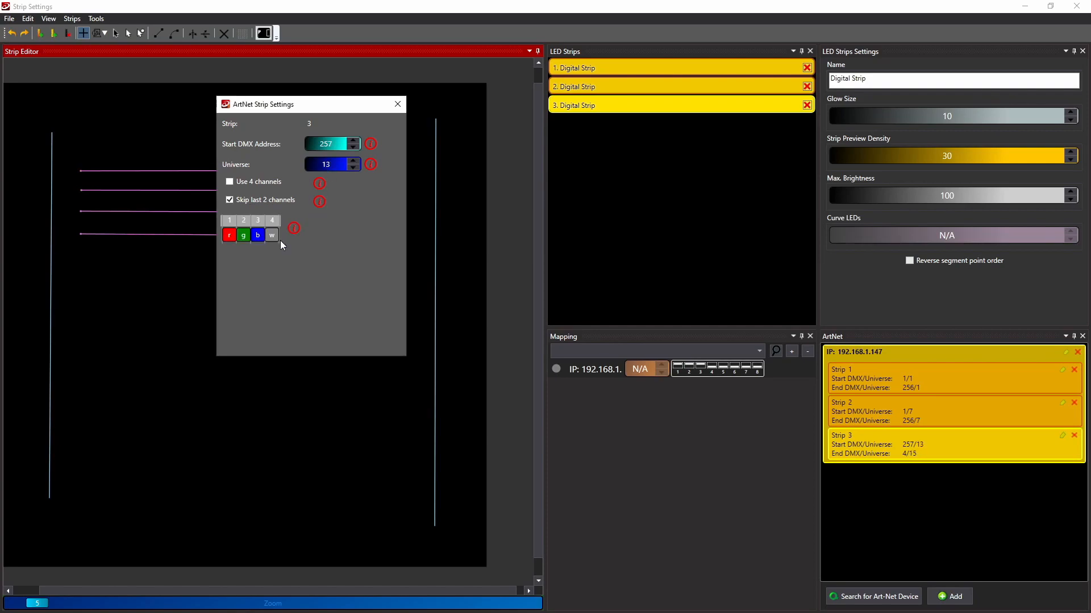
pyautogui.click(330, 145)
pyautogui.write('1')
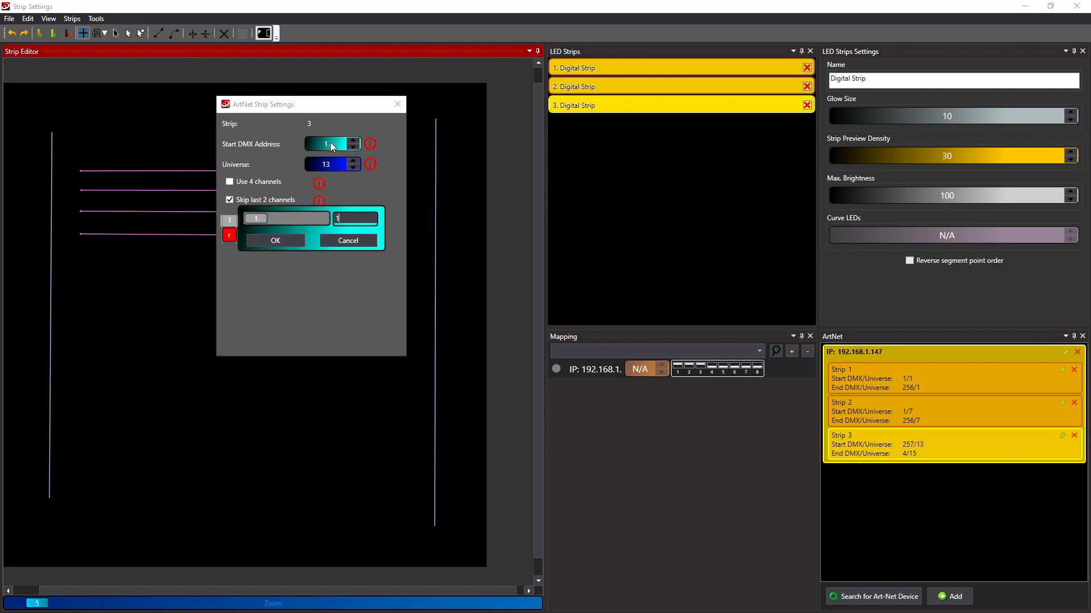
pyautogui.click(275, 241)
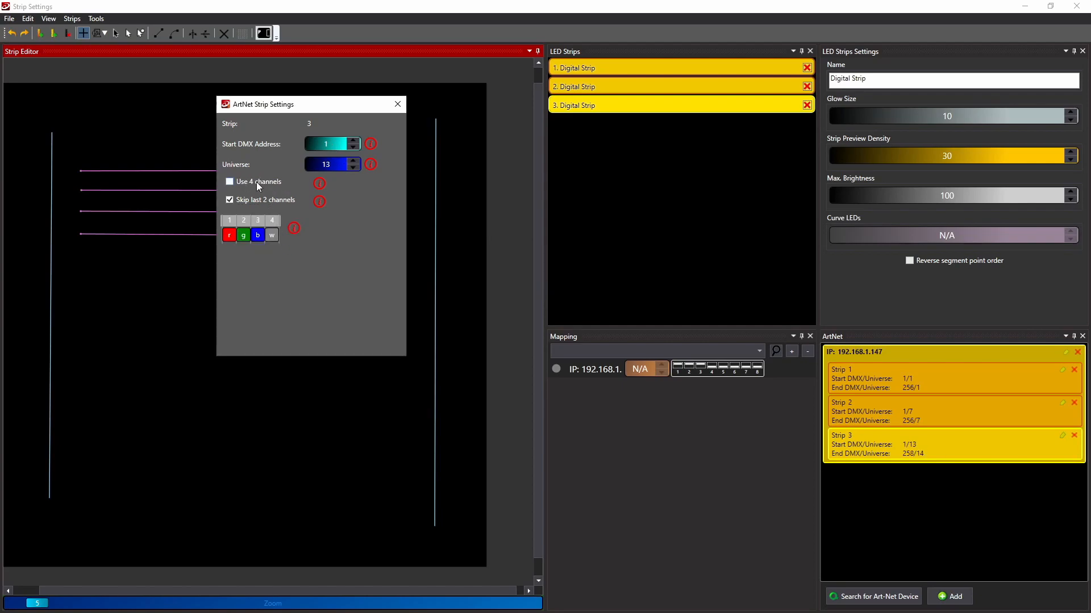
pyautogui.click(257, 182)
pyautogui.click(397, 106)
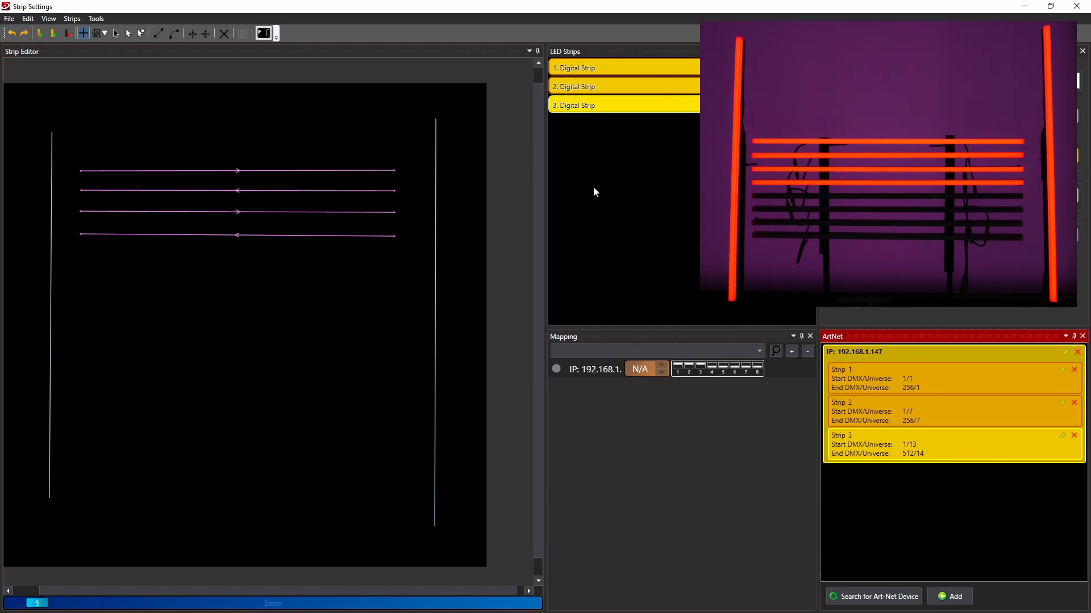
# Check the preview in the main window, then view the output wiring diagram in PowerPoint and return to the maximized Strip Settings
pyautogui.moveTo(547, 18); pyautogui.dragTo(577, 206)
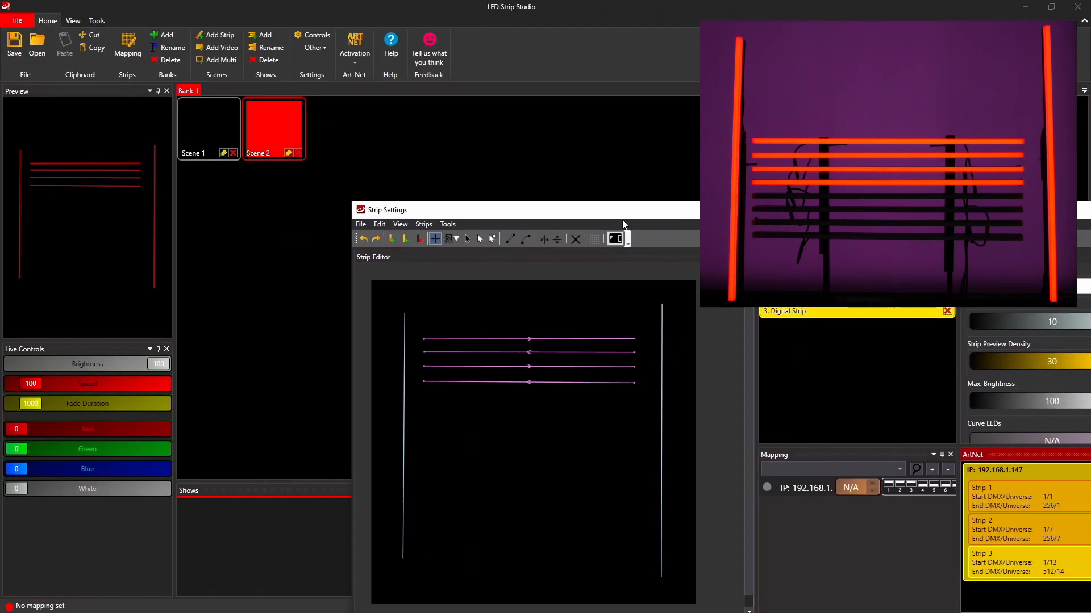
pyautogui.doubleClick(578, 207)
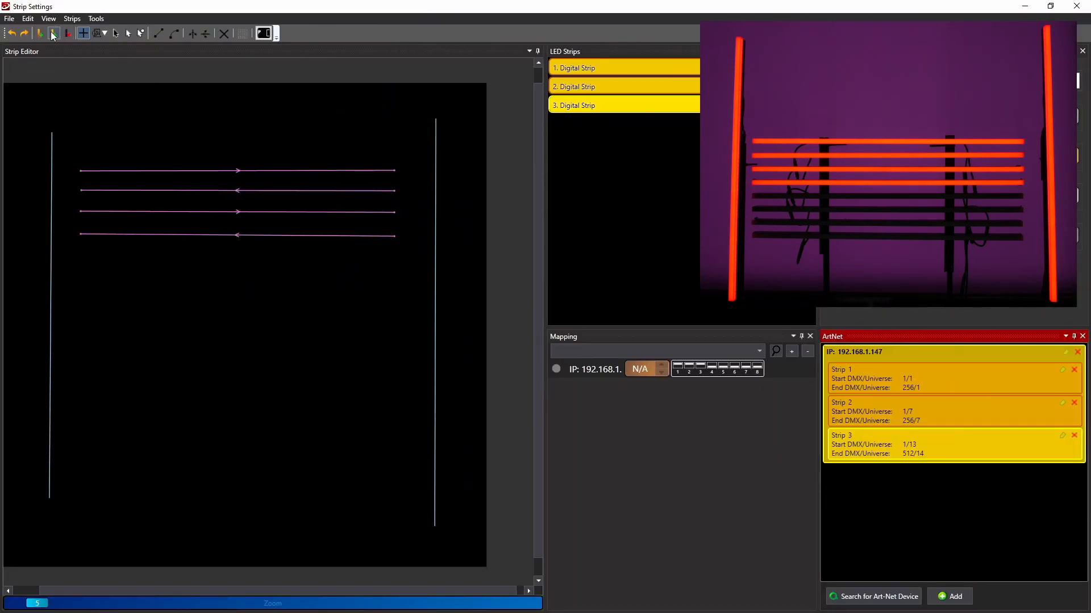
pyautogui.hotkey('alt', 'Tab')
pyautogui.press('Left')
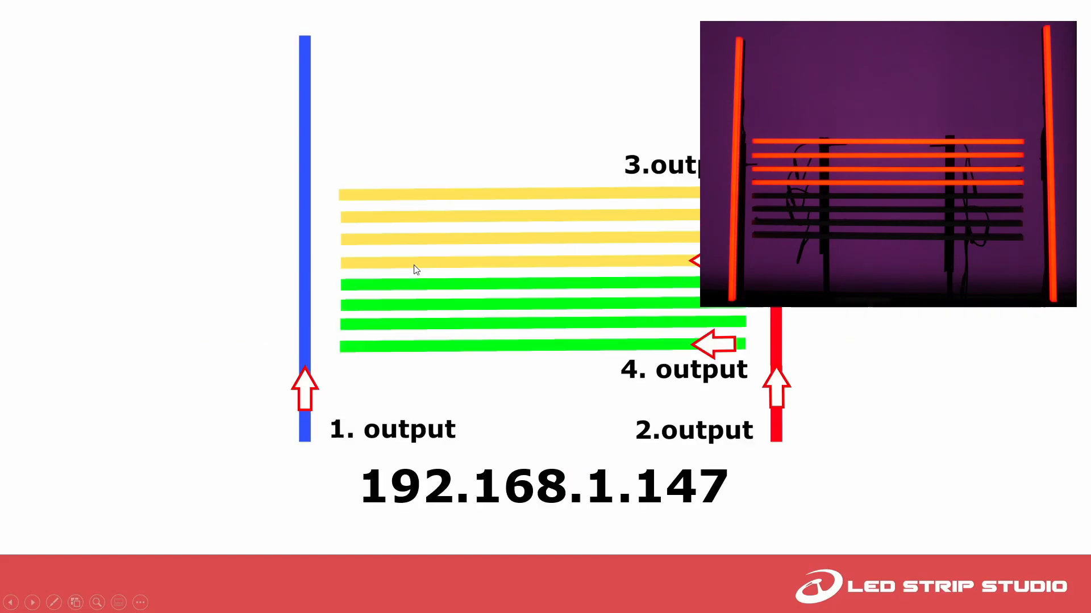
pyautogui.press('Right')
pyautogui.press('Right')
pyautogui.hotkey('alt', 'Tab')
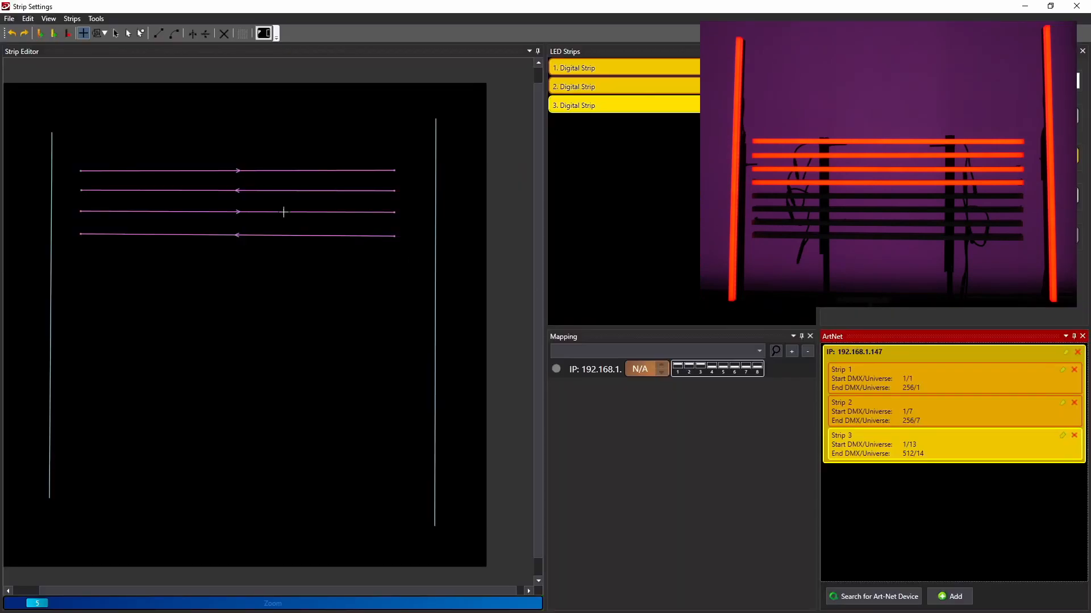
# Add a fourth digital strip and draw a block of horizontal lines for it below the existing horizontal bars
pyautogui.click(40, 34)
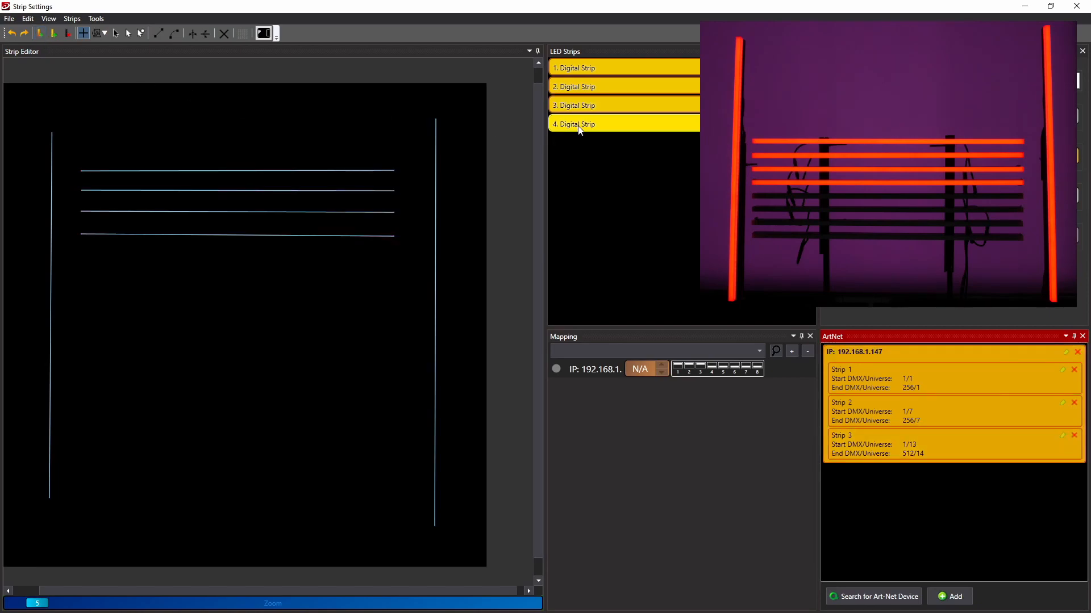
pyautogui.click(104, 34)
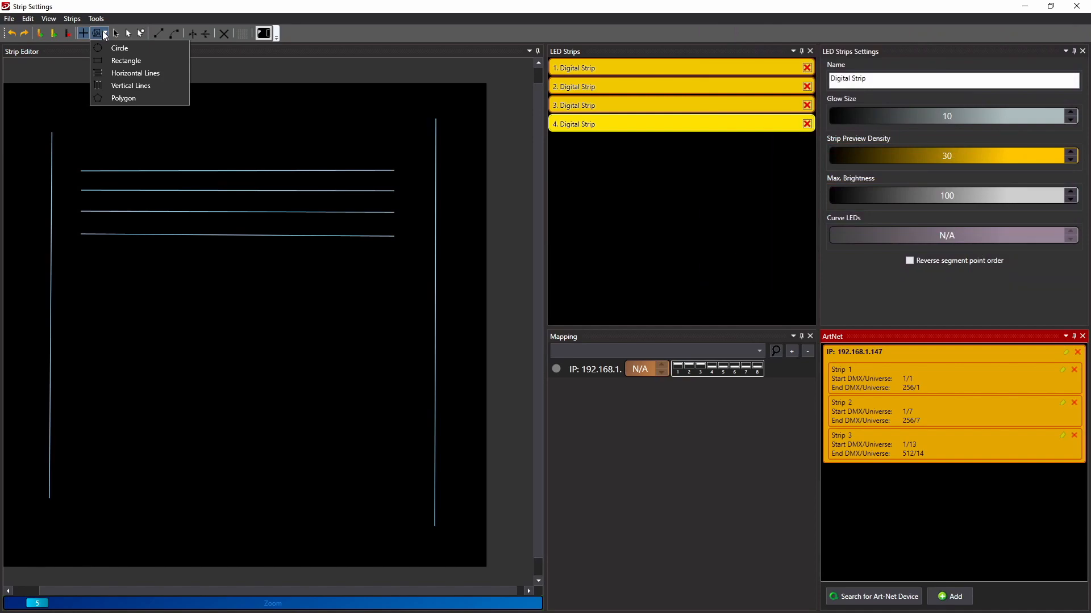
pyautogui.click(157, 73)
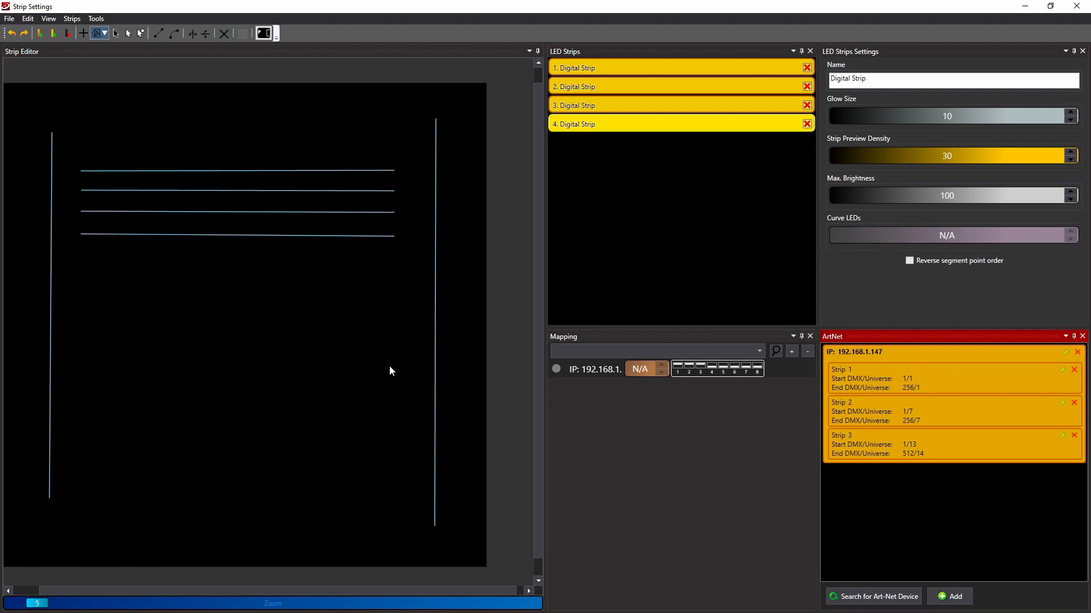
pyautogui.moveTo(390, 366); pyautogui.dragTo(79, 256)
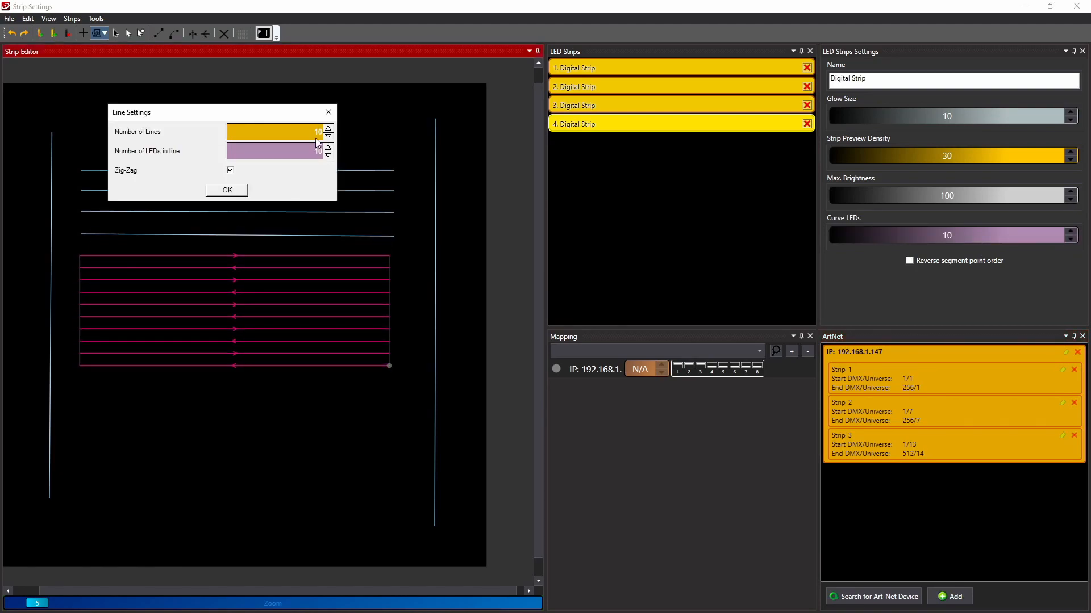
# Set the new horizontal block to 4 lines with 64 LEDs per line, keeping Zig-Zag enabled
pyautogui.moveTo(268, 110); pyautogui.dragTo(269, 98)
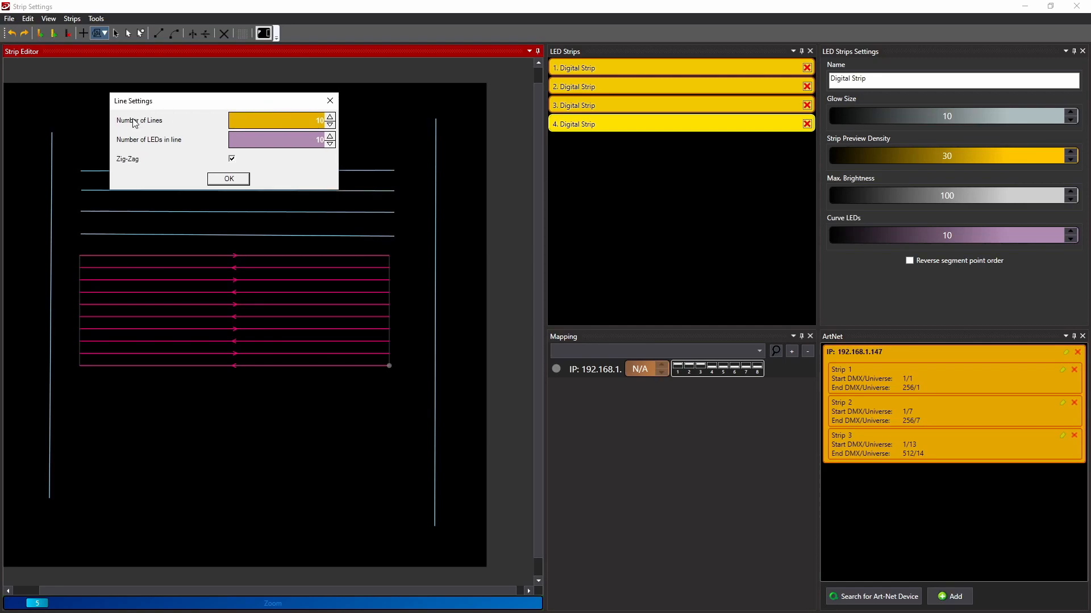
pyautogui.doubleClick(312, 126)
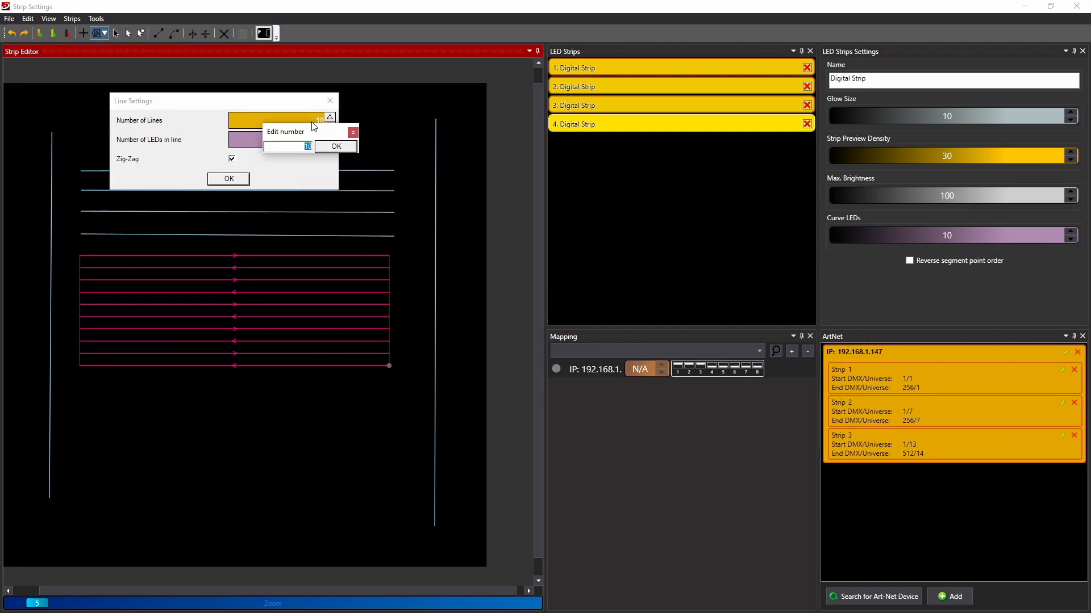
pyautogui.write('4')
pyautogui.click(338, 146)
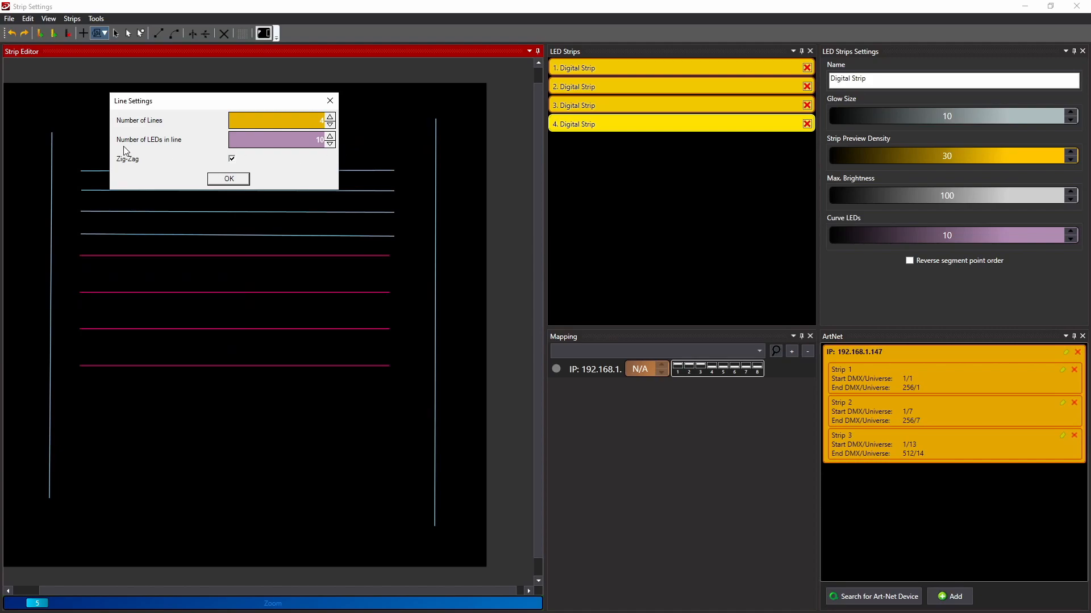
pyautogui.click(317, 140)
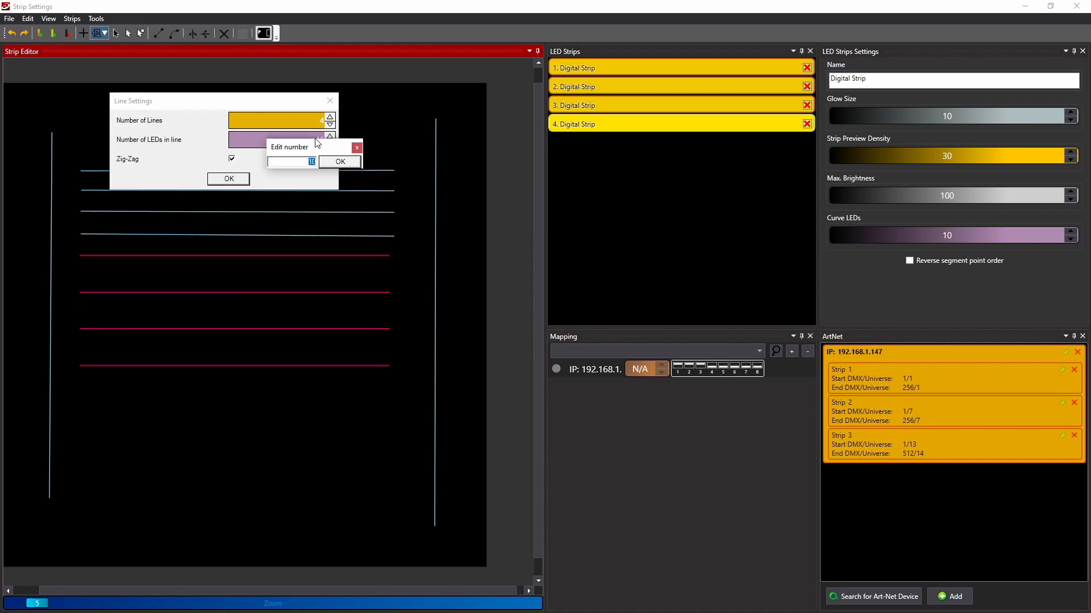
pyautogui.write('64')
pyautogui.click(343, 163)
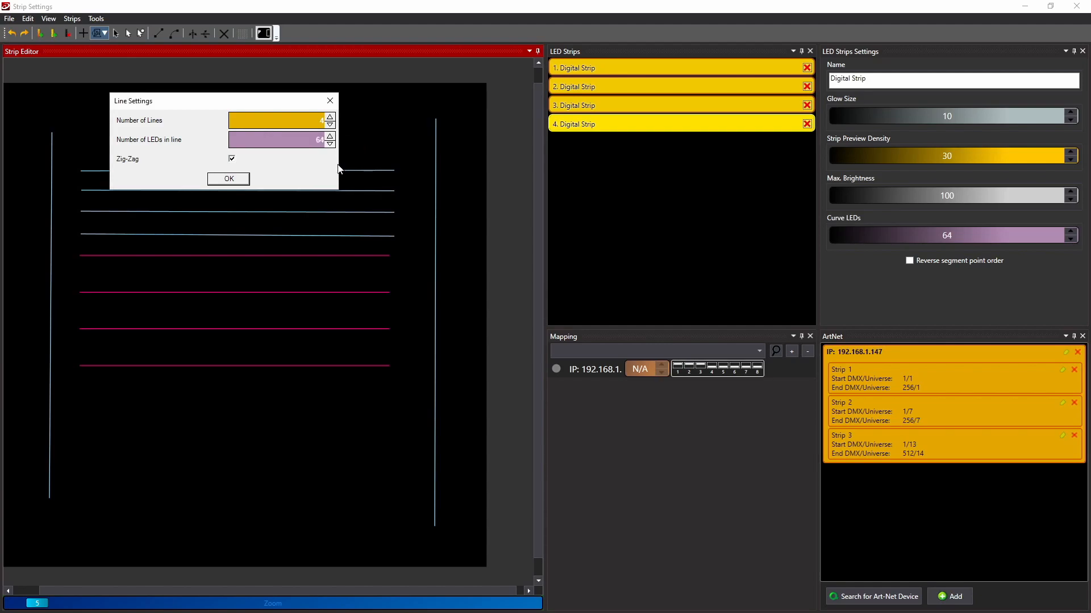
pyautogui.click(229, 178)
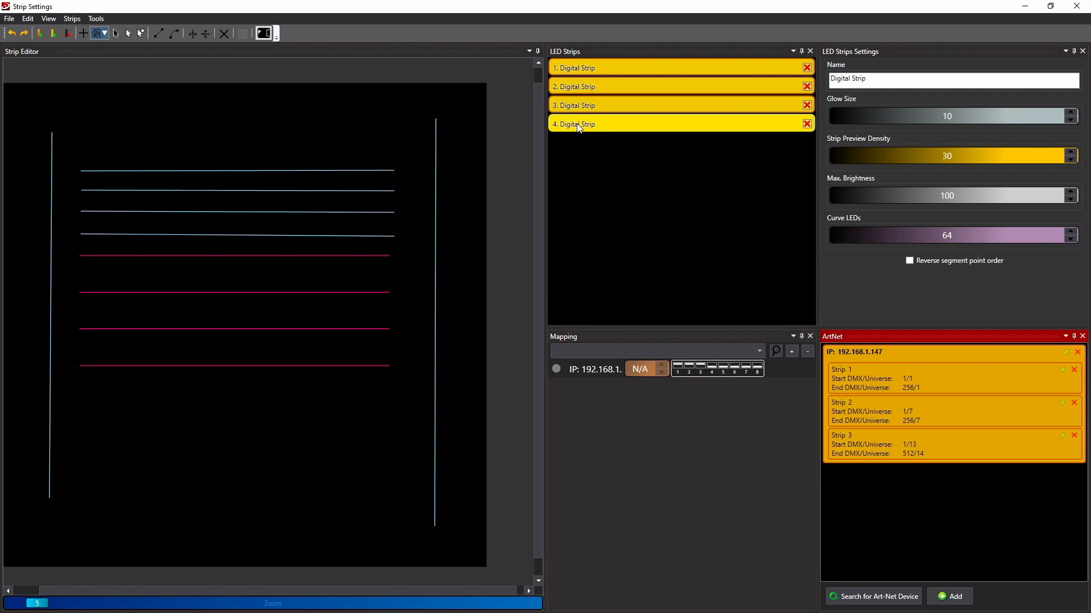
# Assign digital strip 4 to Art-Net device 192.168.1.147 and look up output 4's universe range in the PowerPoint slides
pyautogui.moveTo(575, 123); pyautogui.dragTo(882, 354)
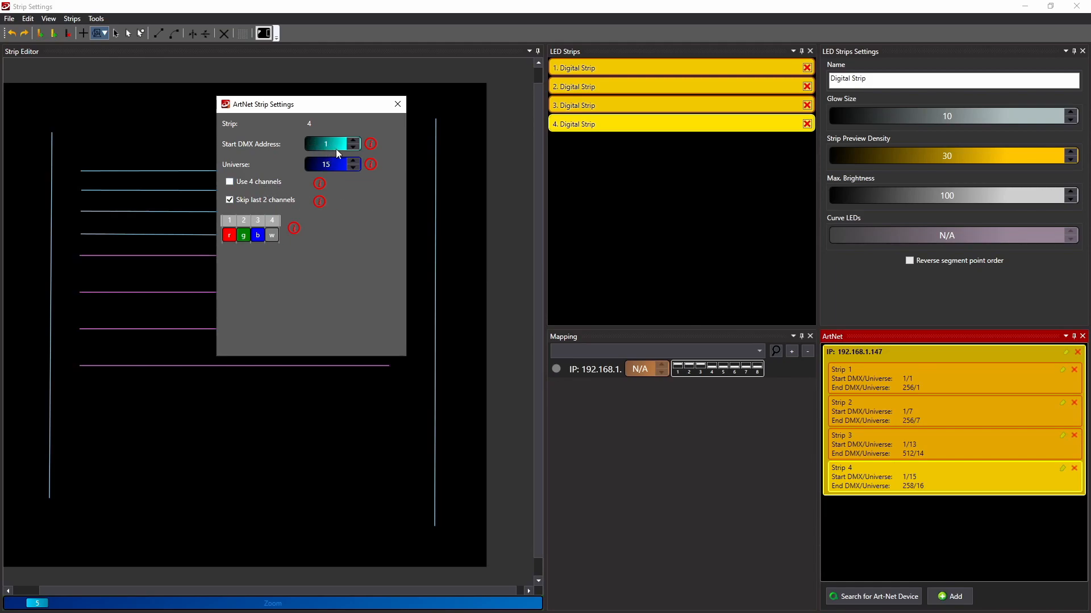
pyautogui.click(329, 169)
pyautogui.hotkey('alt', 'Tab')
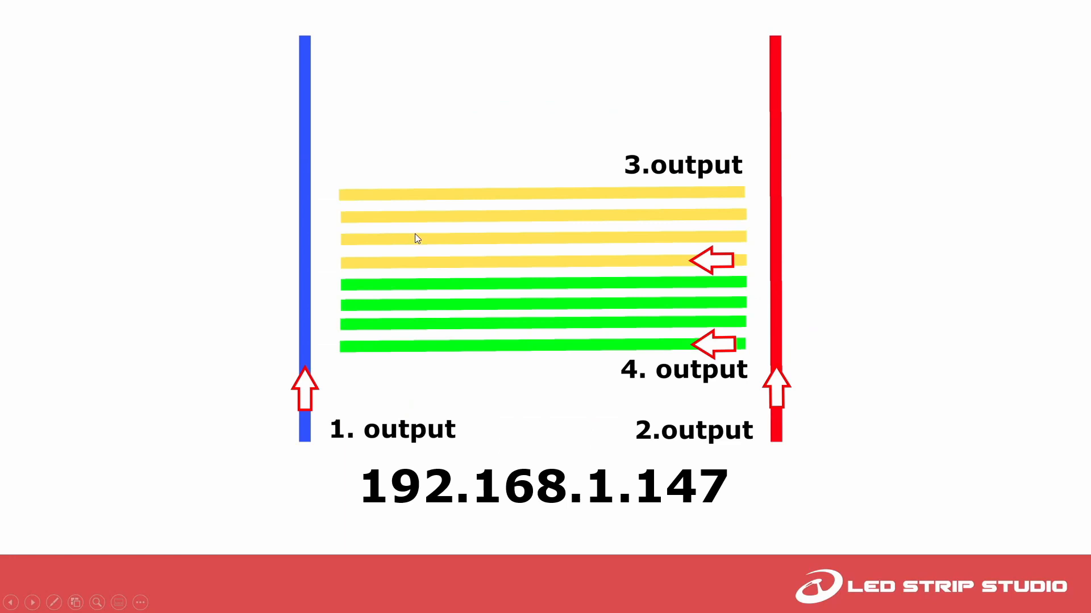
pyautogui.scroll(2, 413, 226)
pyautogui.scroll(-2, 413, 226)
pyautogui.scroll(-1, 413, 227)
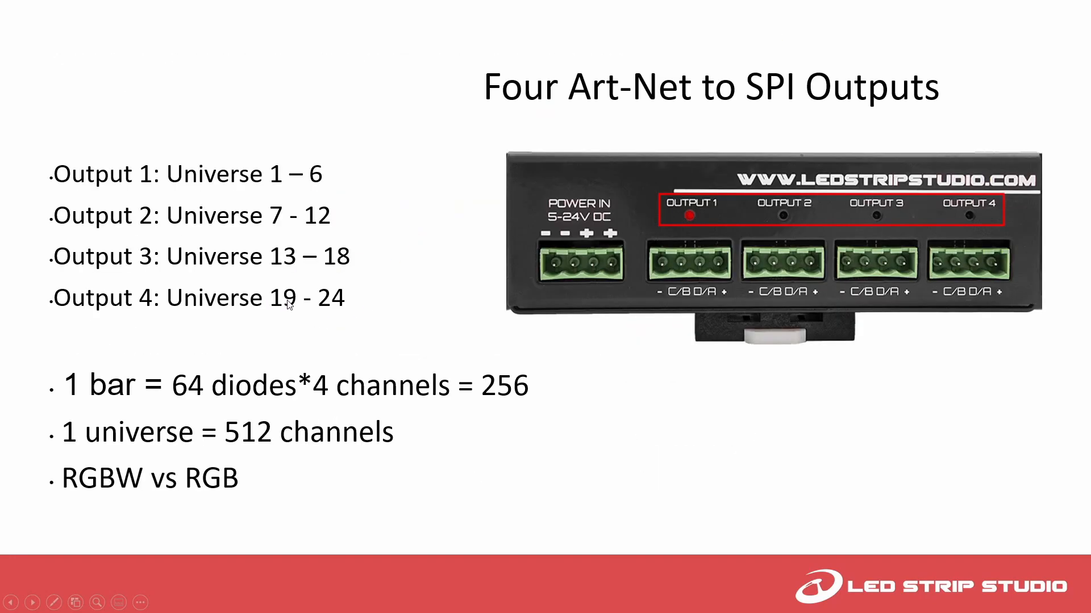
# Return to the strip's Art-Net settings, set strip 4's universe to 19 and enable the use of 4 channels
pyautogui.hotkey('alt', 'Tab')
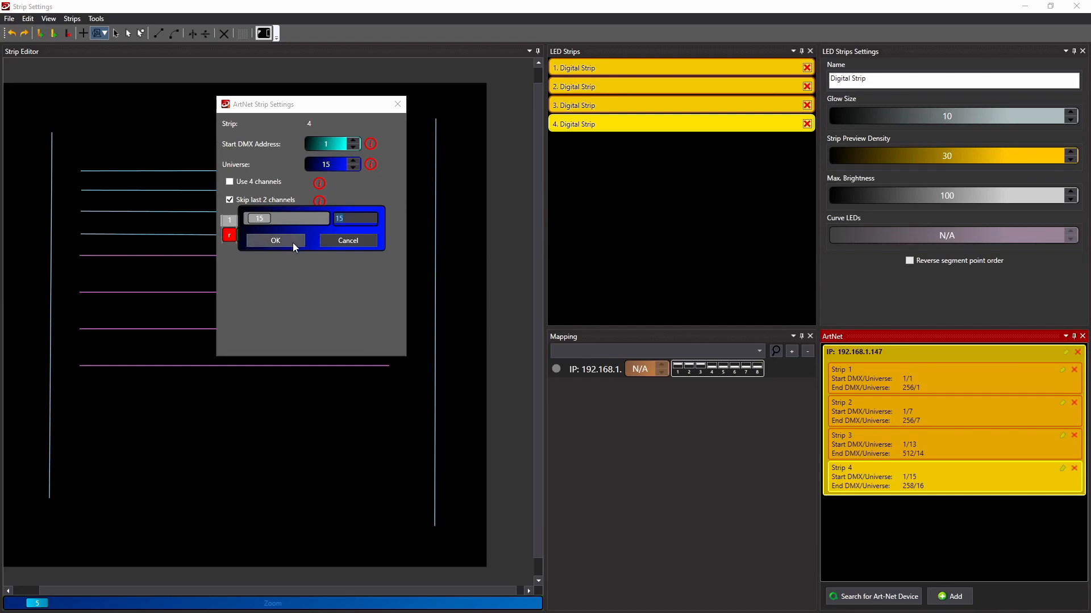
pyautogui.write('19')
pyautogui.click(292, 243)
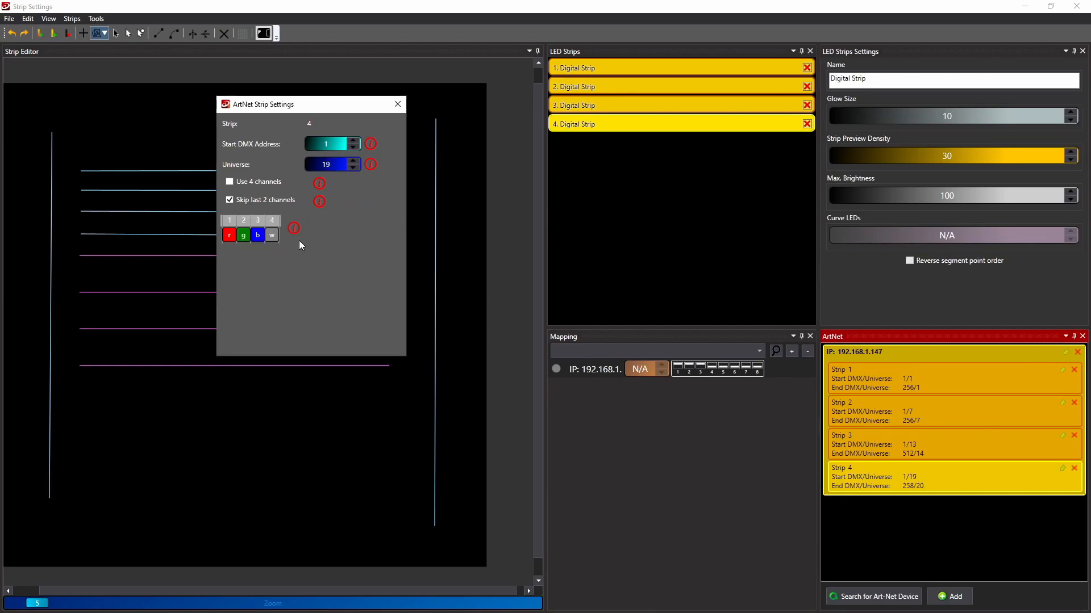
pyautogui.click(261, 182)
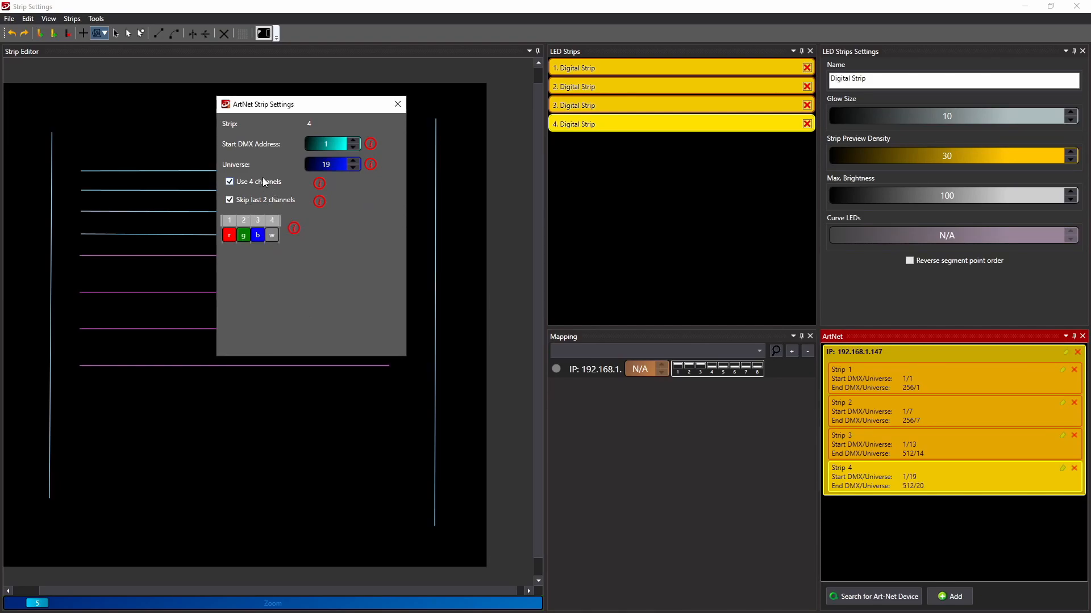
pyautogui.click(397, 105)
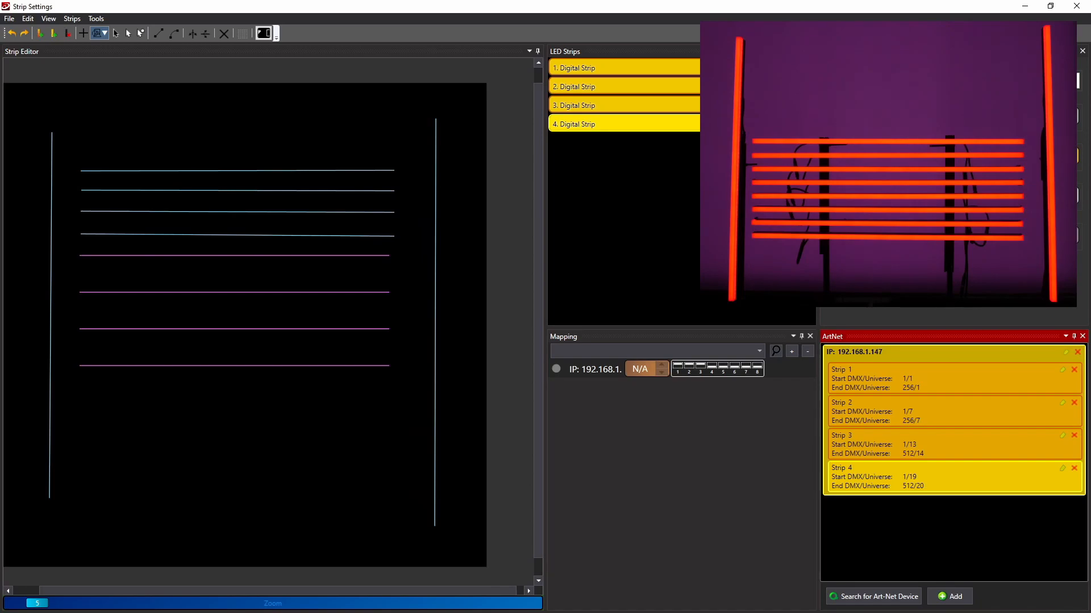
# Reopen strip 4's Art-Net settings and try universe 1, overlapping the address range of strip 1
pyautogui.moveTo(540, 162); pyautogui.dragTo(539, 170)
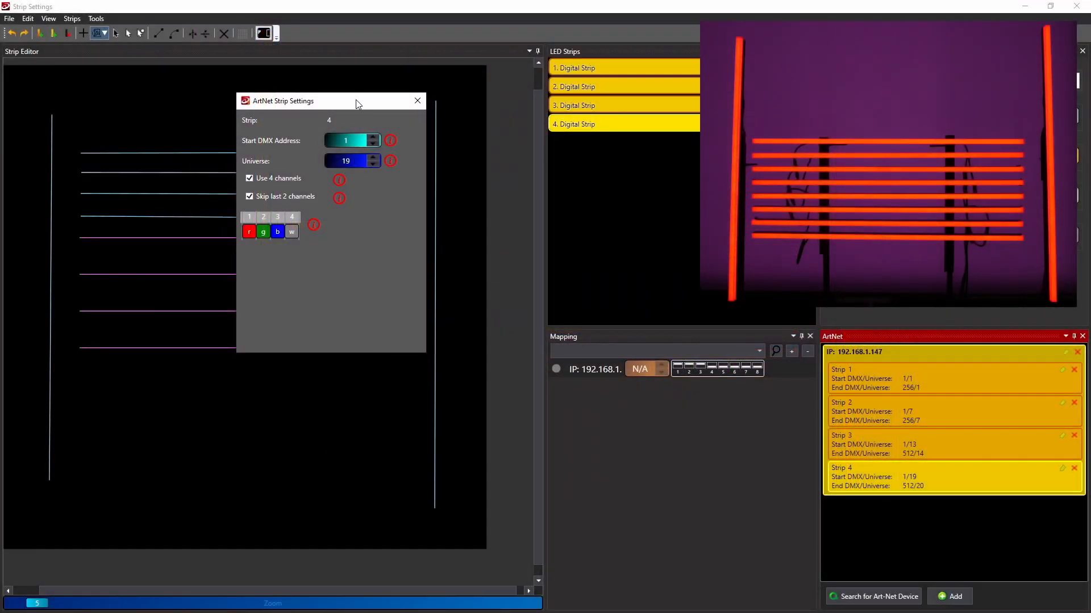
pyautogui.moveTo(358, 102); pyautogui.dragTo(327, 101)
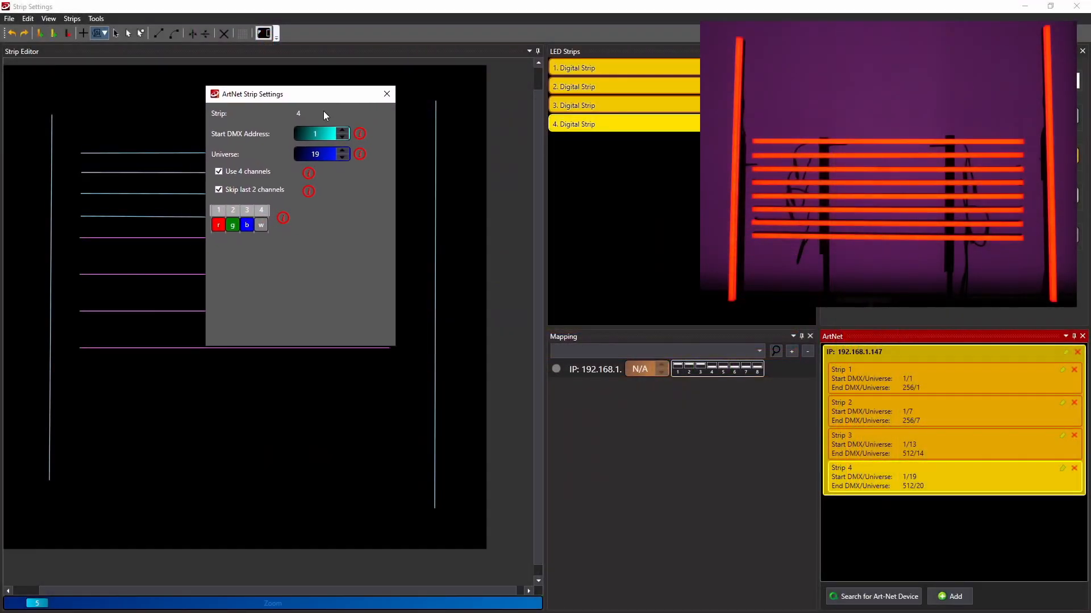
pyautogui.doubleClick(315, 155)
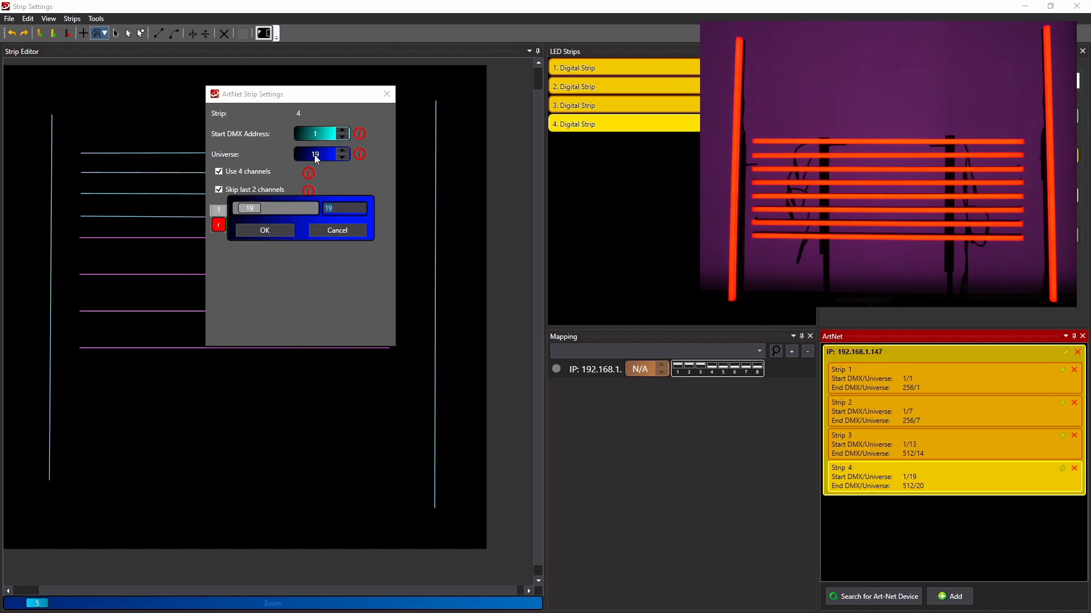
pyautogui.write('1')
pyautogui.click(265, 230)
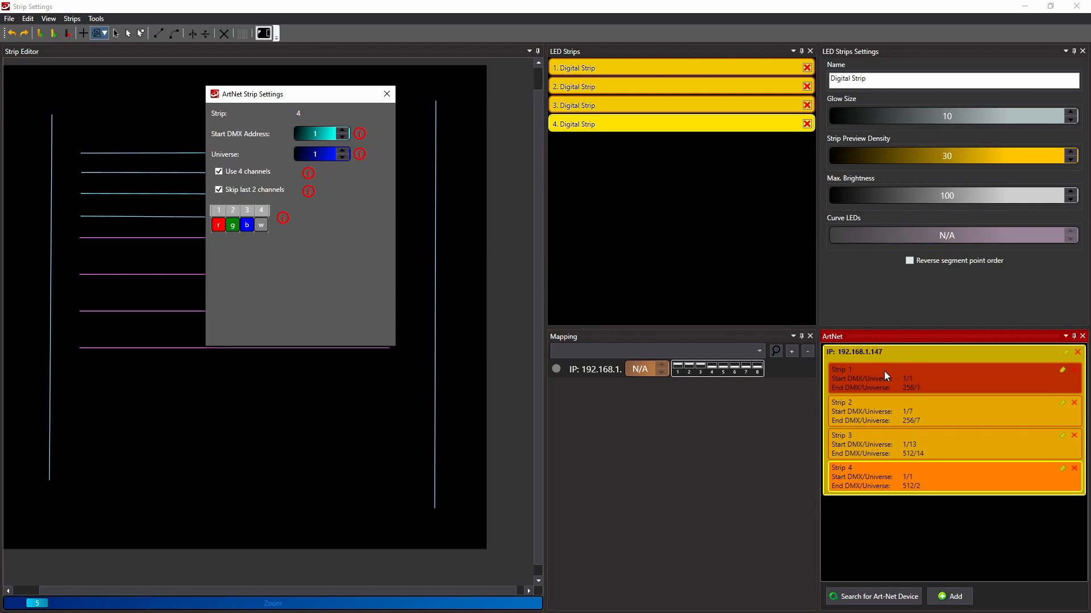
# Set strip 4's universe back to 19 and close its Art-Net settings
pyautogui.click(317, 155)
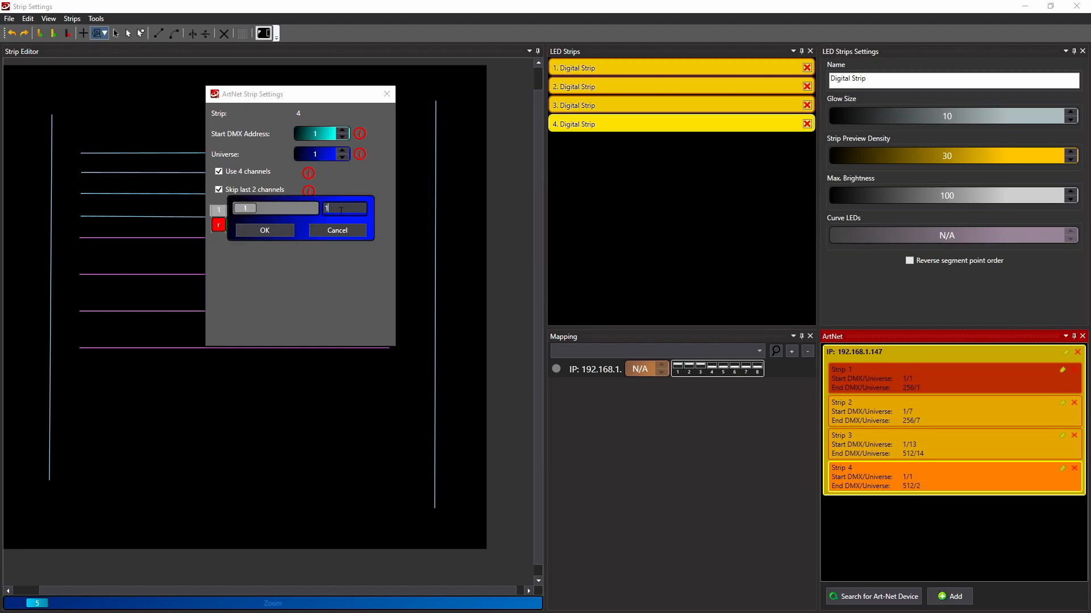
pyautogui.write('9')
pyautogui.click(264, 230)
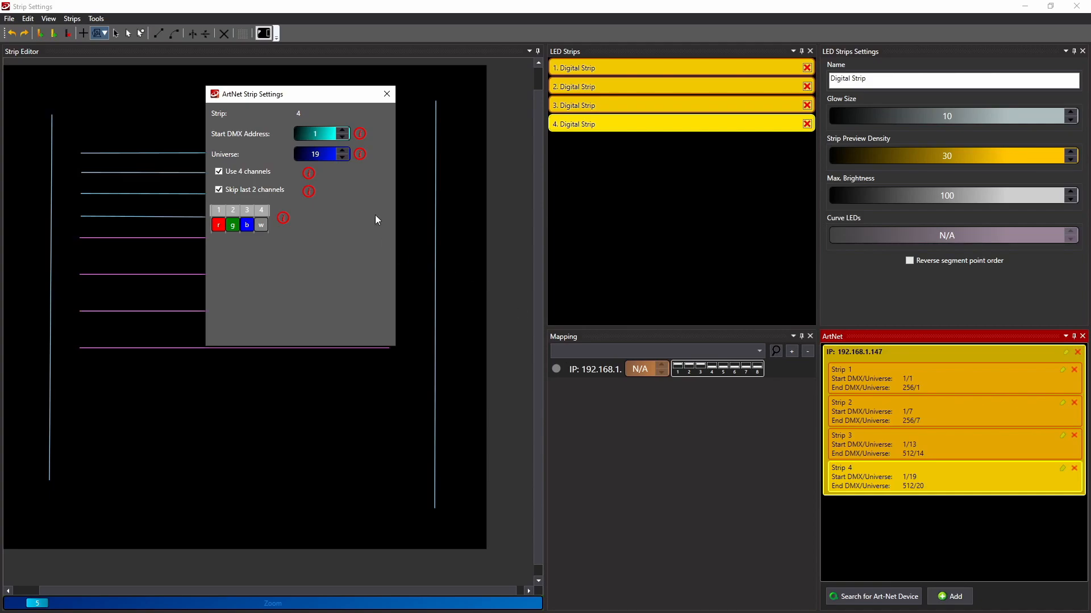
pyautogui.click(387, 94)
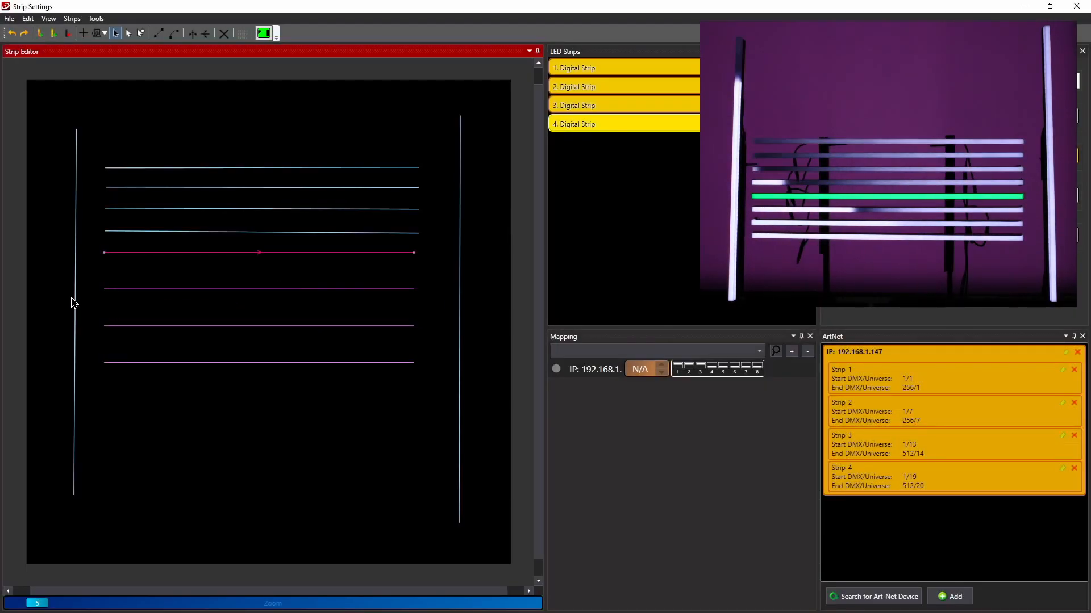
# Highlight the left vertical bar and position the Strip Settings window so the main window's preview can be seen
pyautogui.click(75, 304)
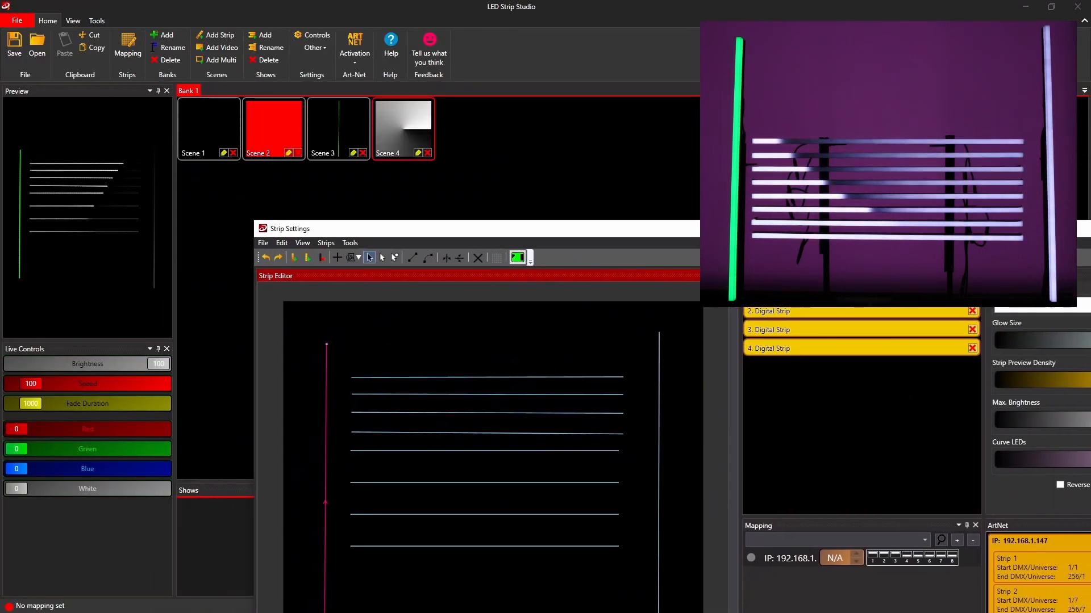
pyautogui.moveTo(741, 235); pyautogui.dragTo(677, 199)
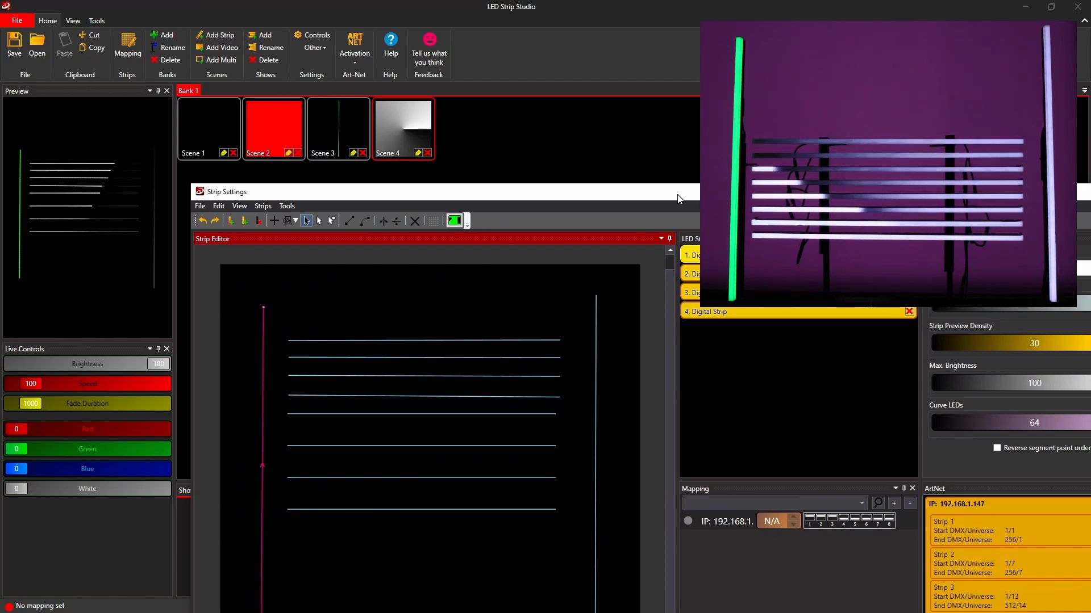
pyautogui.moveTo(678, 195); pyautogui.dragTo(675, 193)
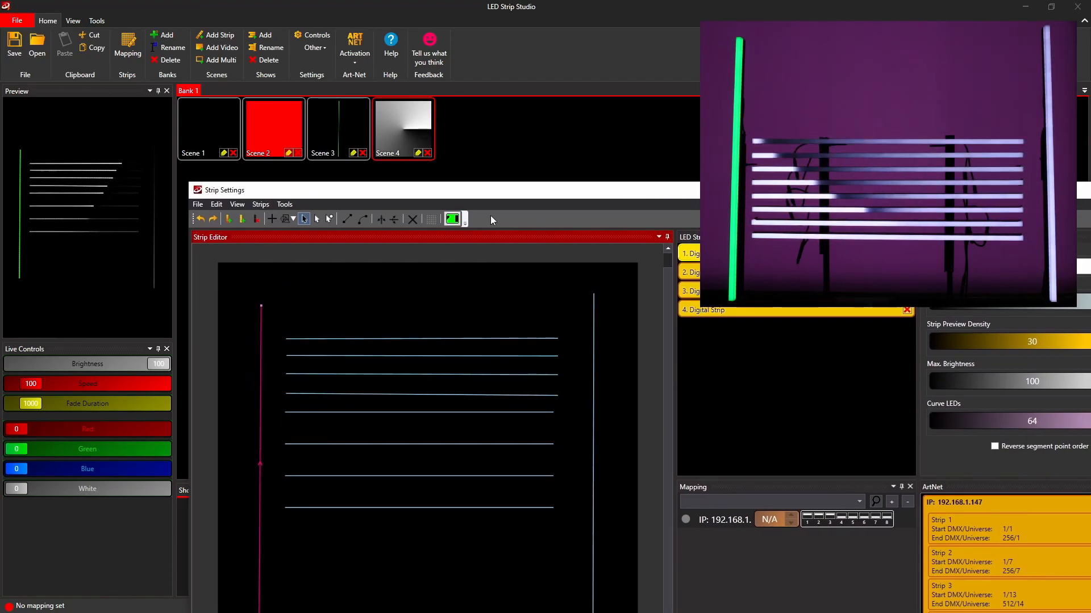
# Change the strip highlight color to magenta with red 255, green 0 and blue 255
pyautogui.click(451, 219)
pyautogui.moveTo(334, 156); pyautogui.dragTo(272, 145)
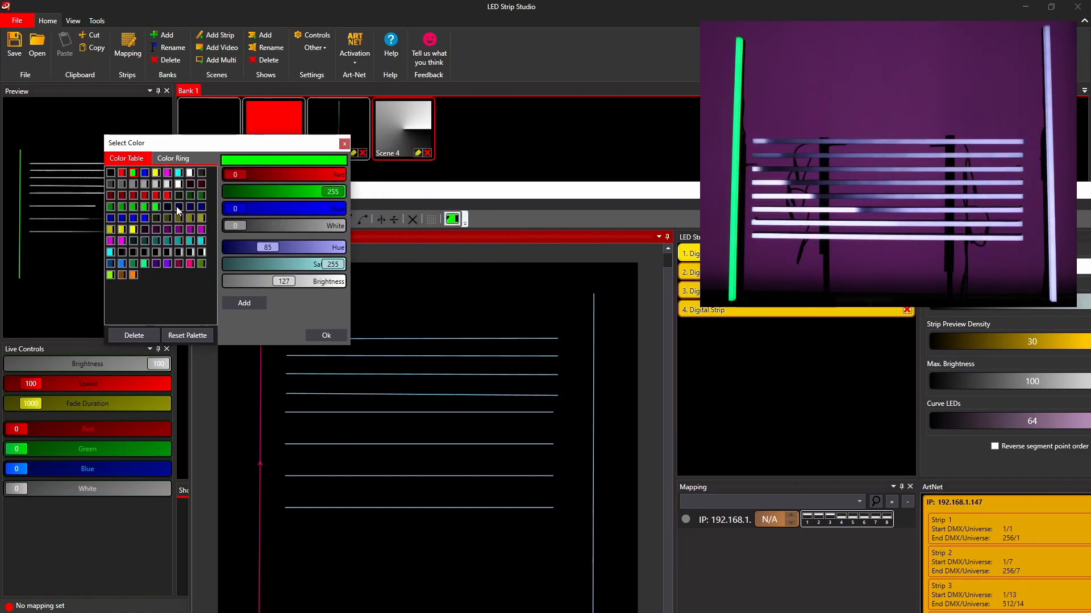
pyautogui.click(167, 195)
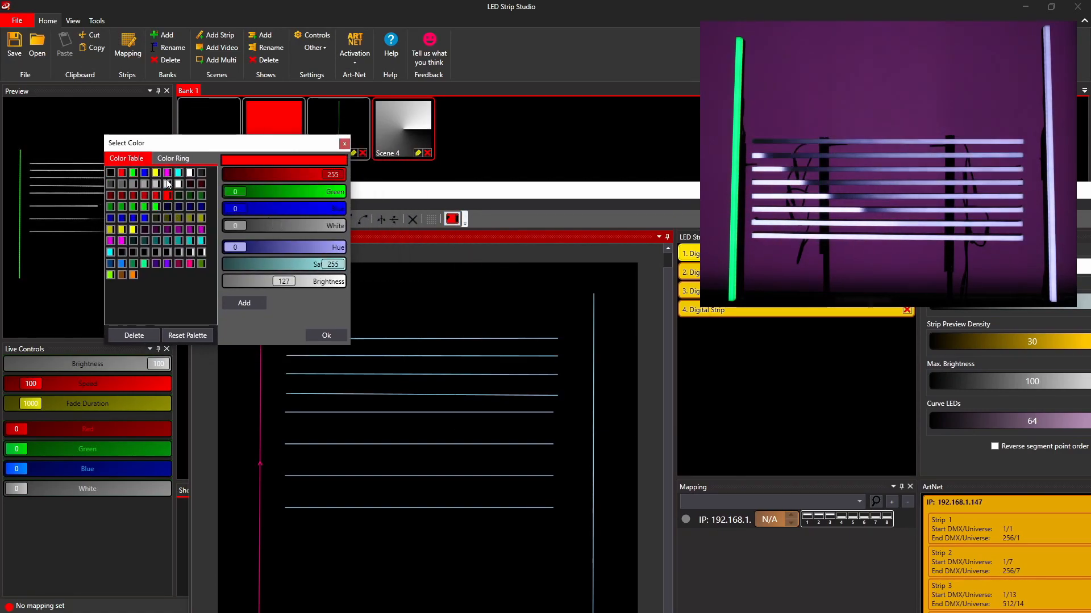
pyautogui.click(167, 173)
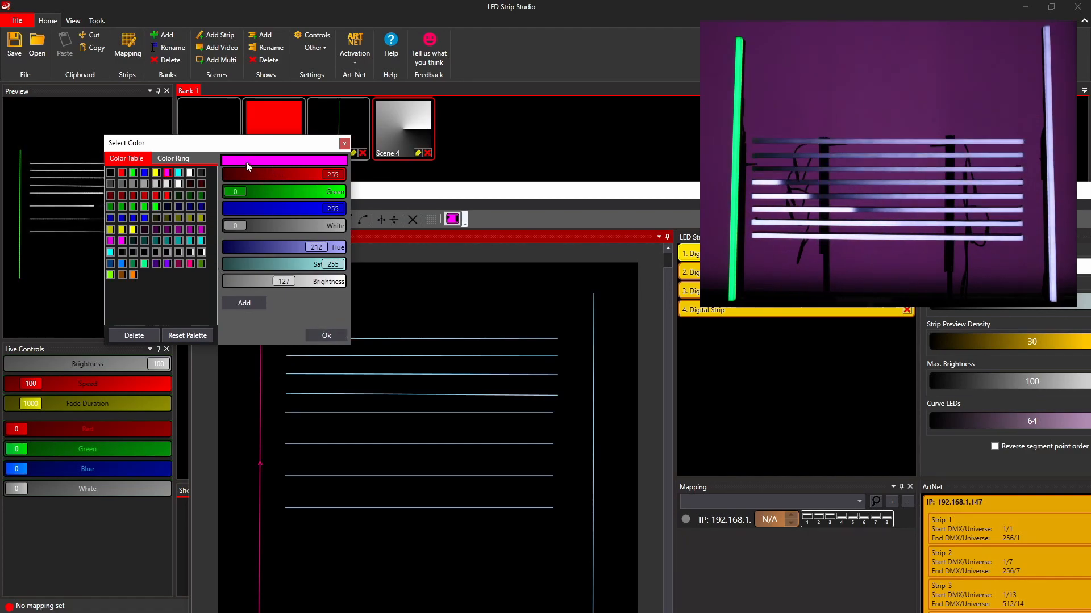
pyautogui.click(326, 335)
# Select the right vertical bar and the four upper horizontal bars one by one to check their highlighting against the preview
pyautogui.moveTo(550, 190); pyautogui.dragTo(458, 63)
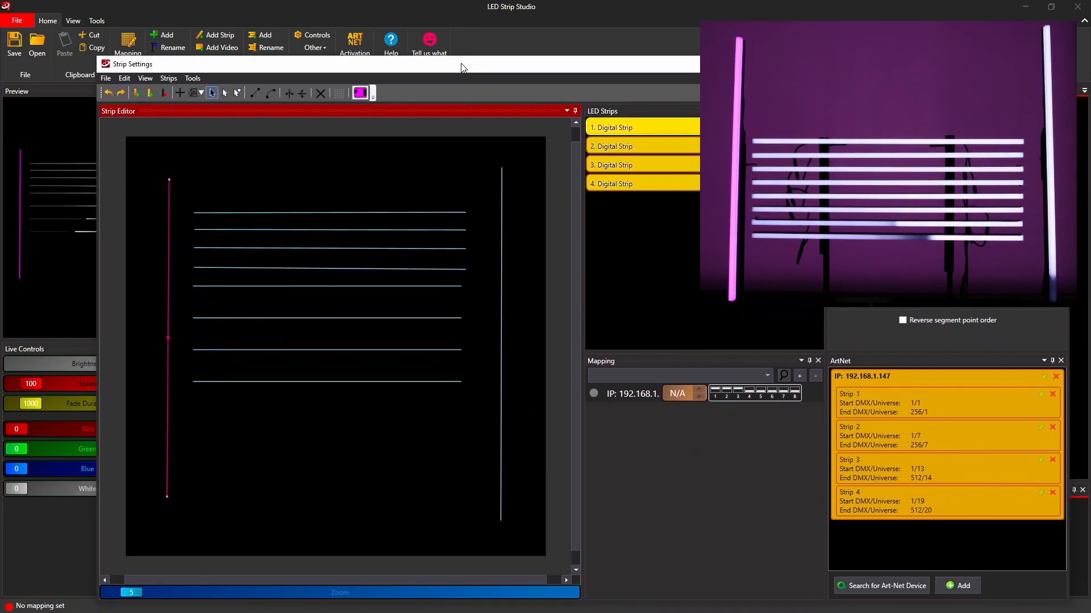
pyautogui.click(502, 299)
pyautogui.moveTo(416, 66); pyautogui.dragTo(577, 44)
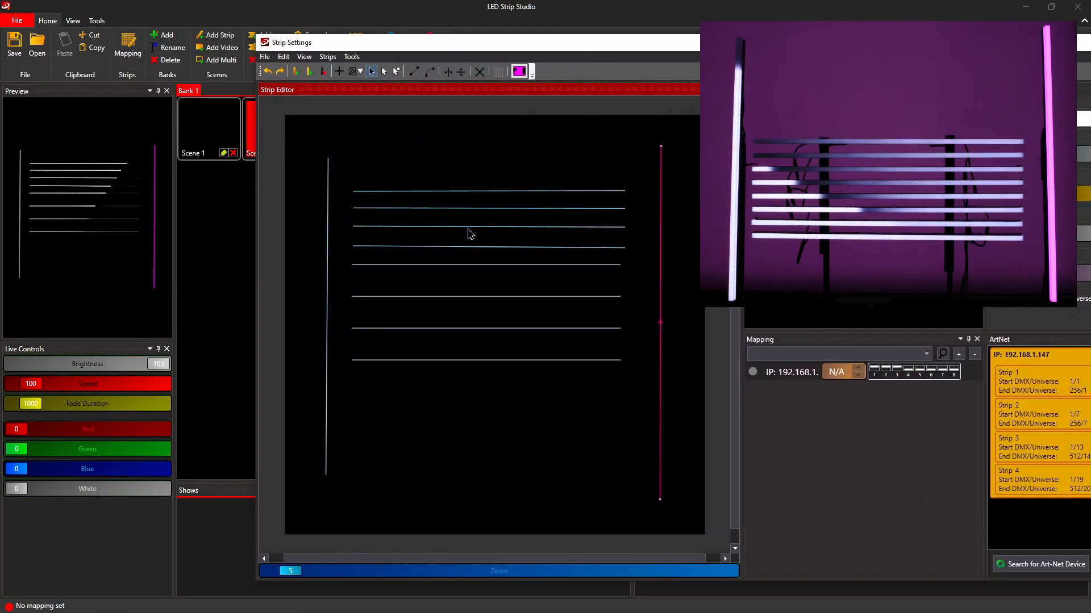
pyautogui.click(590, 193)
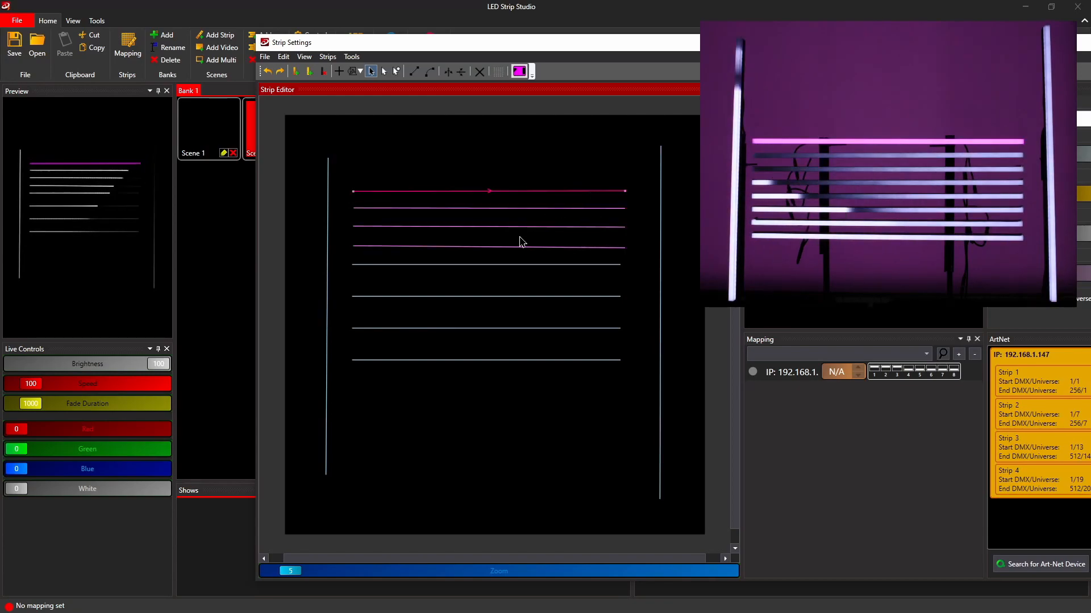
pyautogui.click(532, 209)
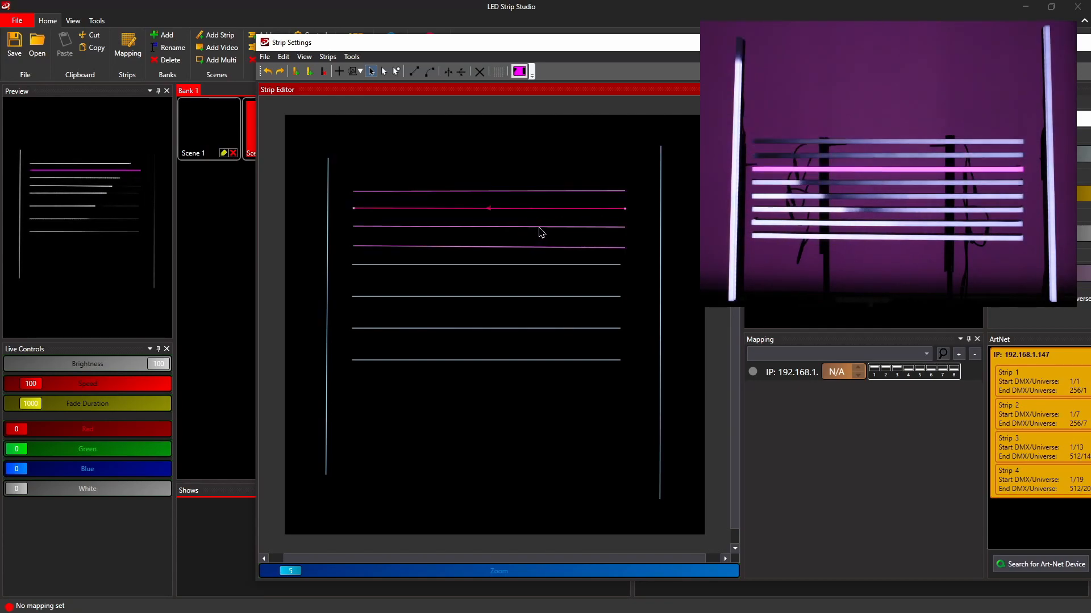
pyautogui.click(540, 227)
pyautogui.click(542, 247)
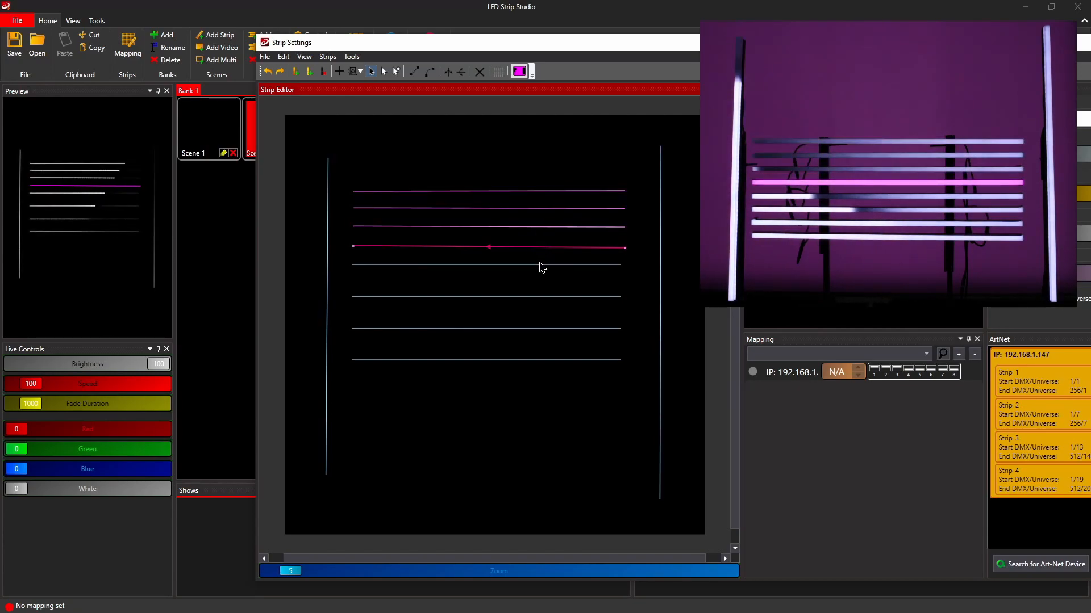
# Select the four lower horizontal bars one by one, then several bars again upward, checking each highlight against the preview
pyautogui.click(542, 264)
pyautogui.click(554, 297)
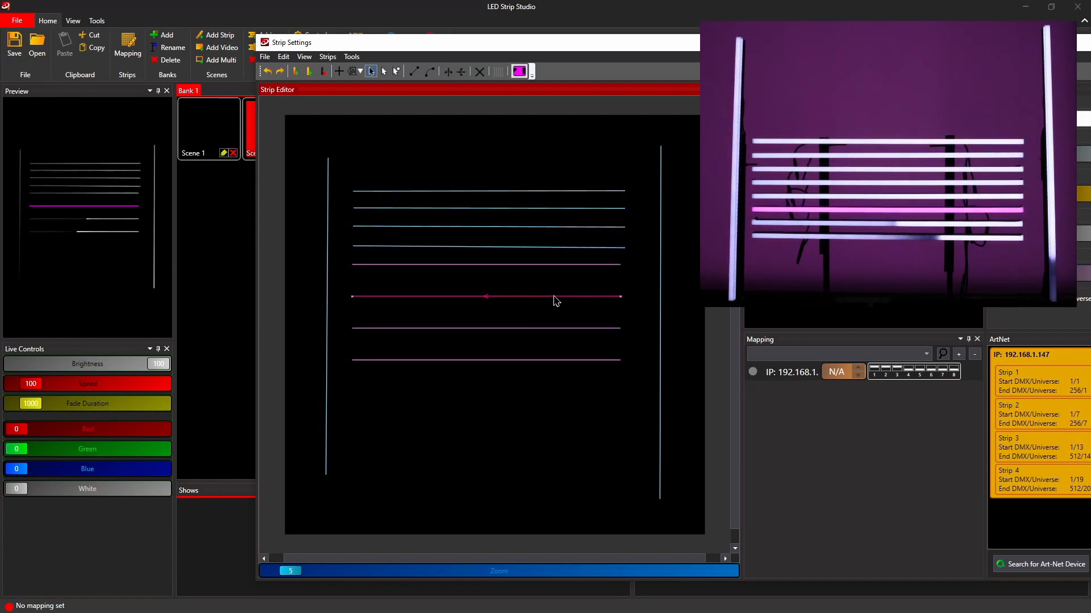
pyautogui.click(558, 332)
pyautogui.click(558, 361)
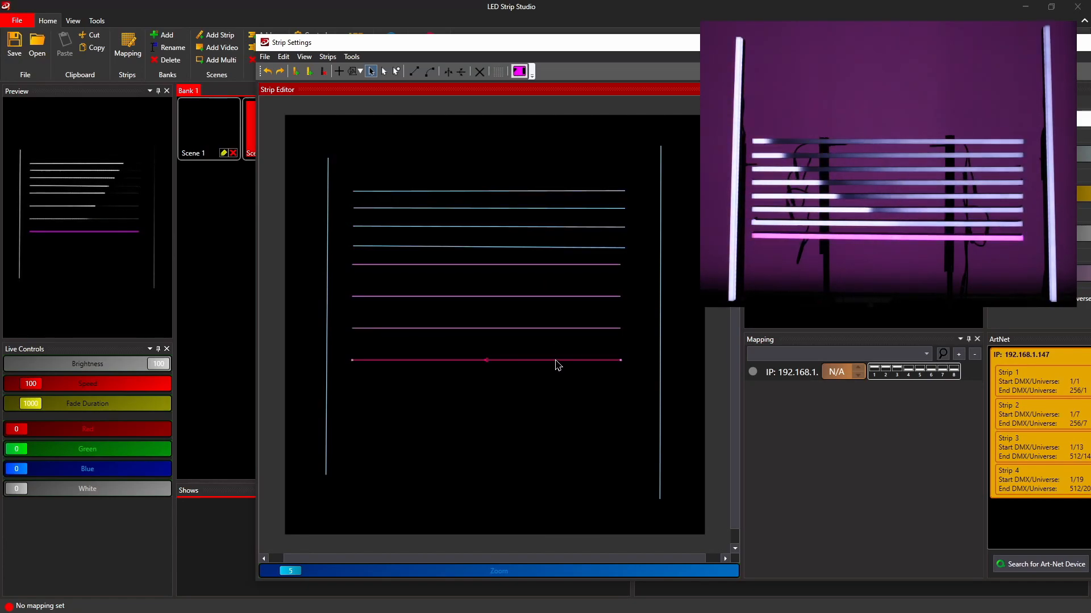
pyautogui.click(539, 332)
pyautogui.click(495, 296)
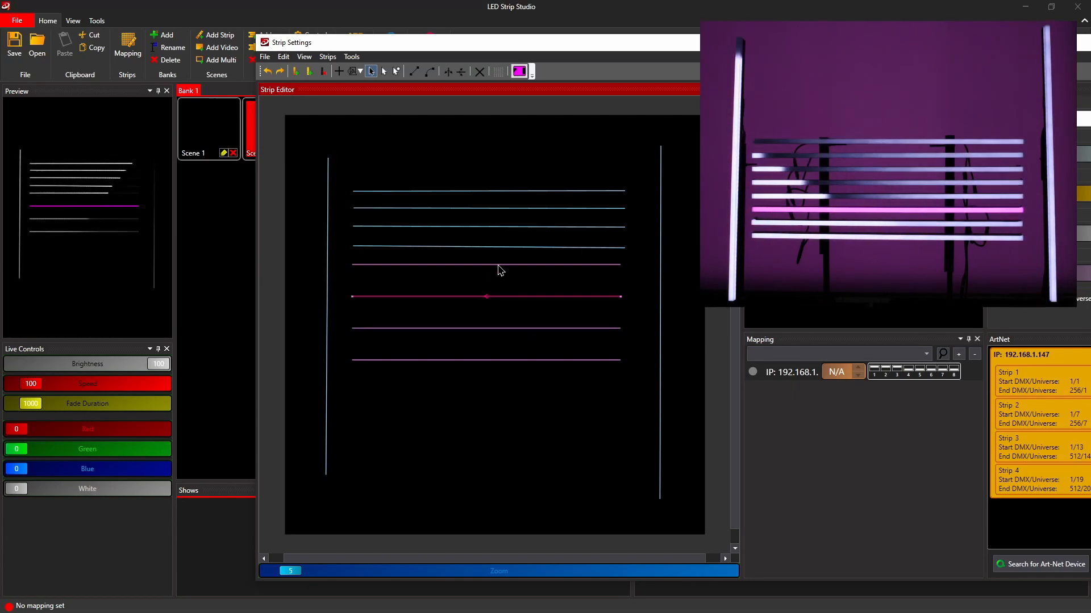
pyautogui.click(495, 248)
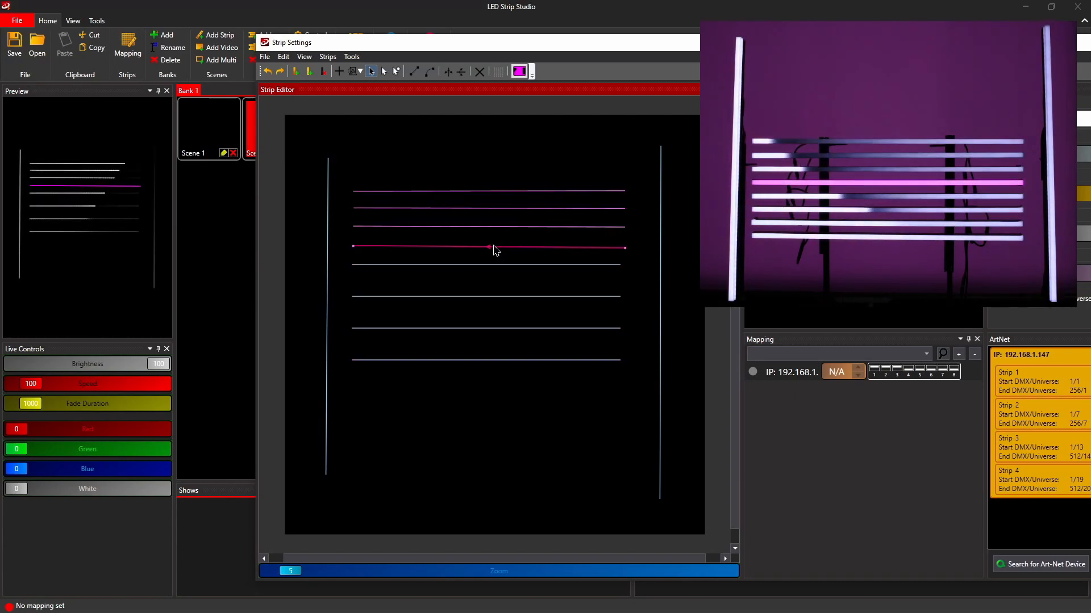
pyautogui.click(488, 210)
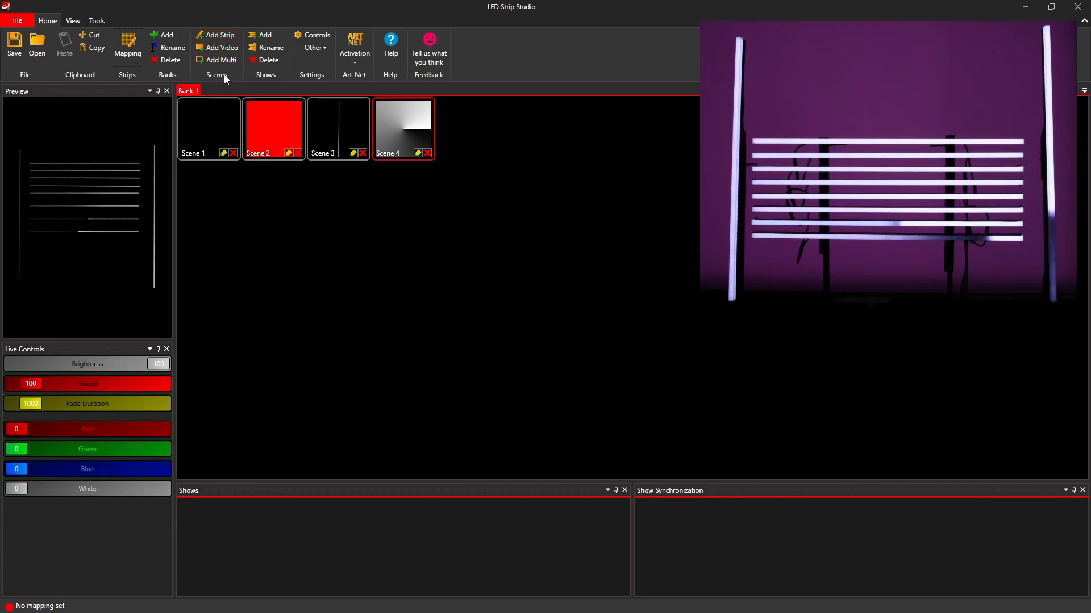
# Add a new strip scene after Scene 4, open its settings and reposition the settings window
pyautogui.click(216, 34)
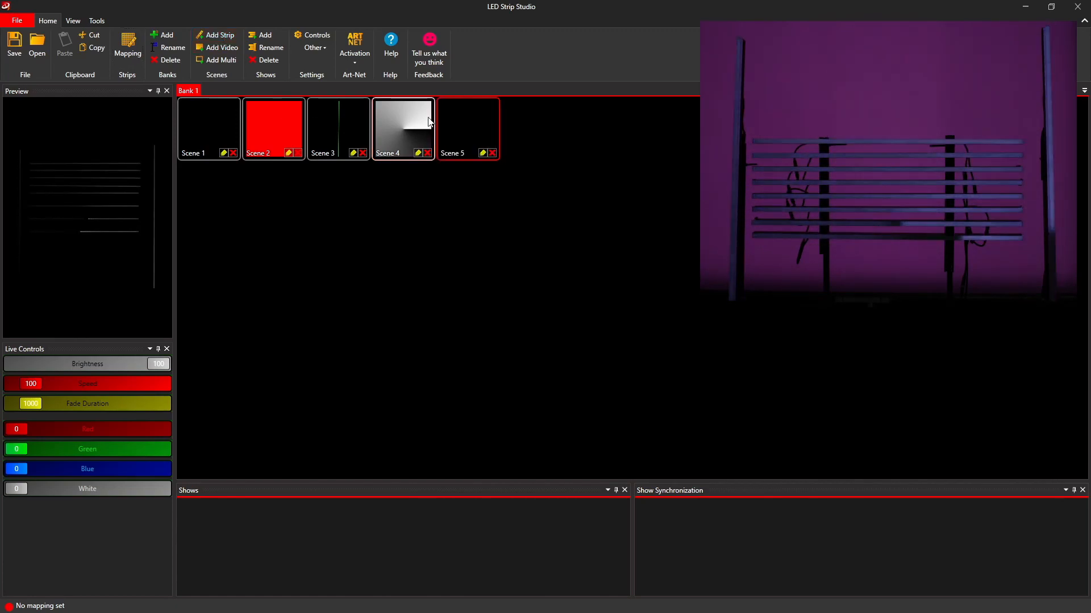
pyautogui.click(468, 121)
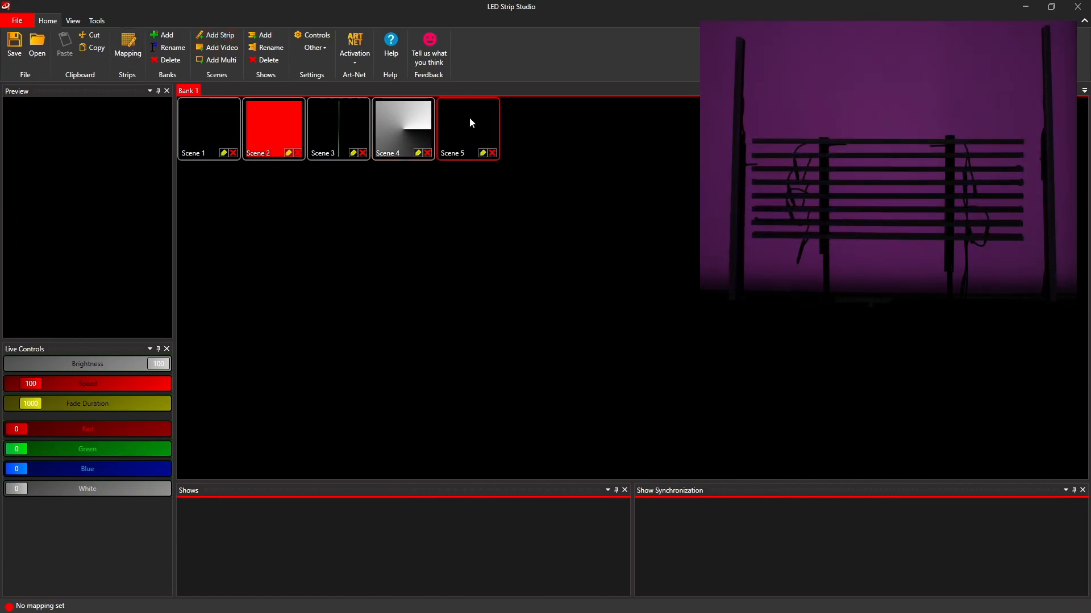
pyautogui.click(483, 153)
pyautogui.moveTo(581, 110); pyautogui.dragTo(461, 101)
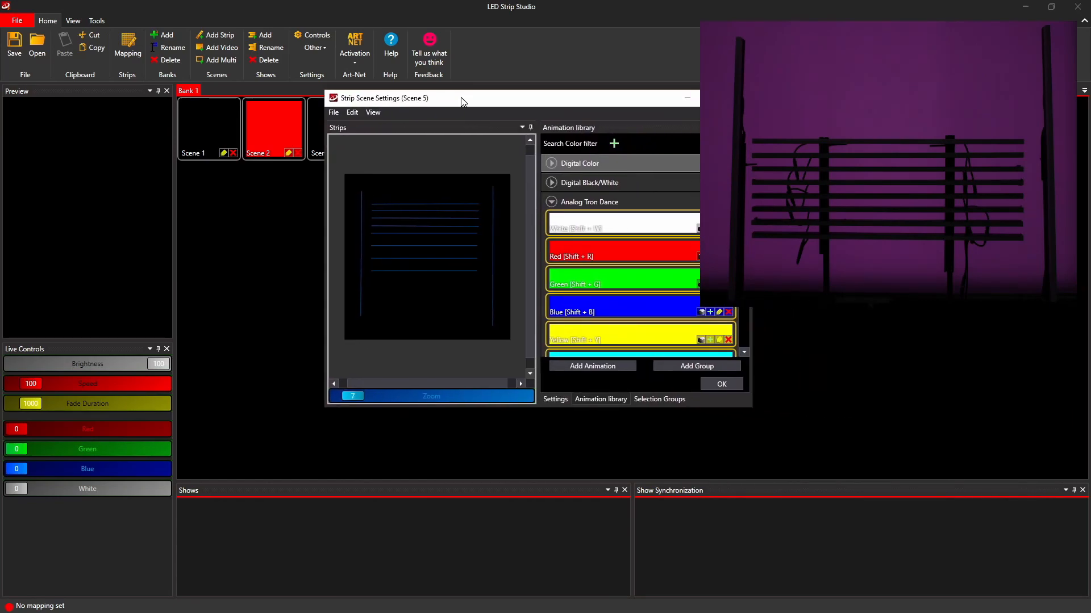
# Apply the Blue gear animation from Digital Color to both vertical bars and both groups of horizontal bars, and accept the scene settings
pyautogui.click(551, 202)
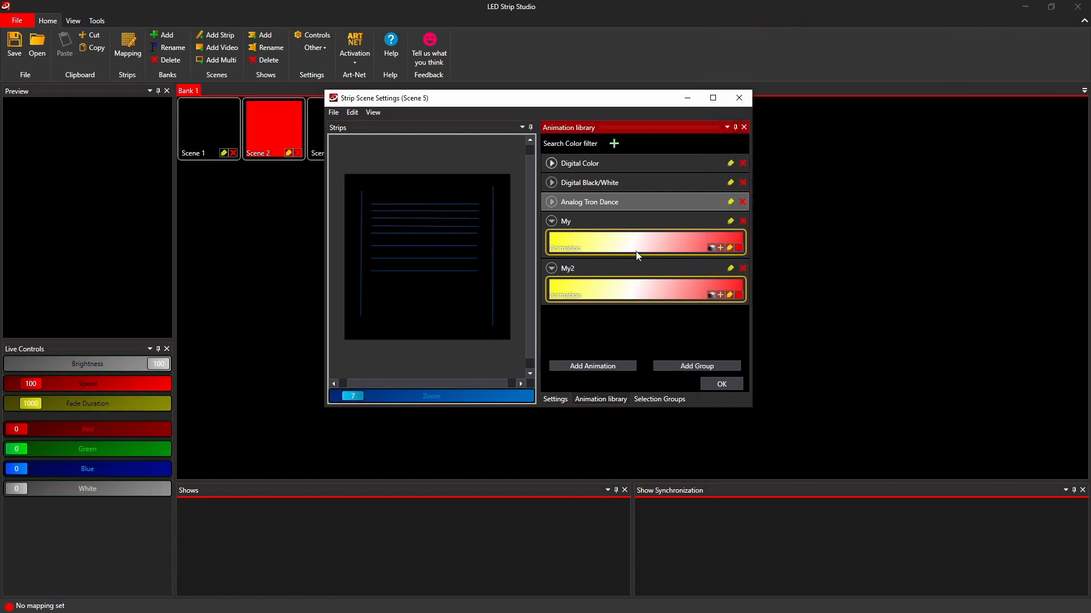
pyautogui.click(549, 165)
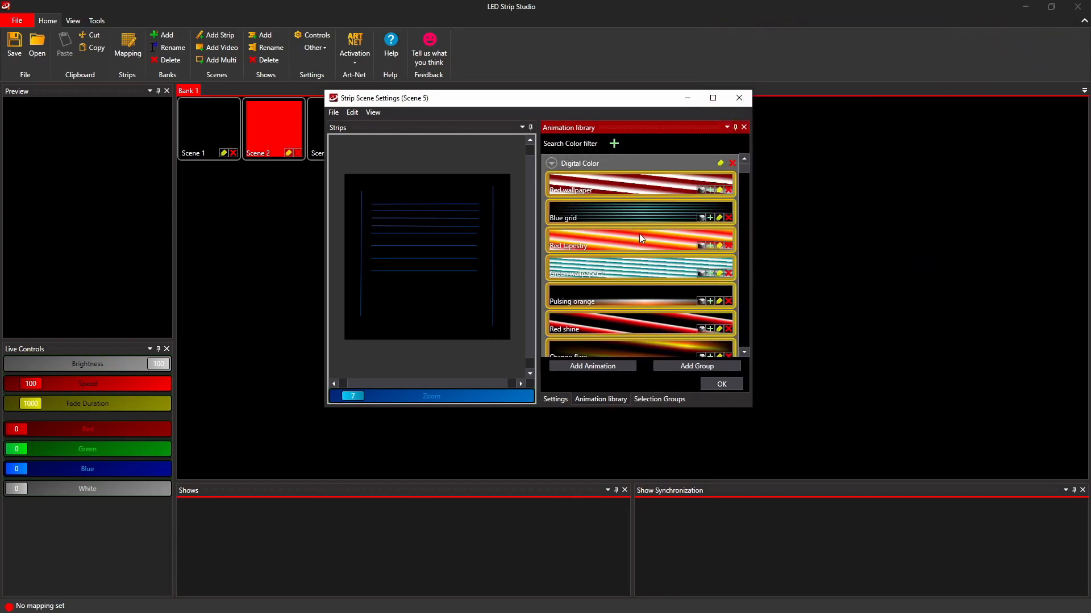
pyautogui.scroll(-10, 639, 233)
pyautogui.scroll(-6, 639, 232)
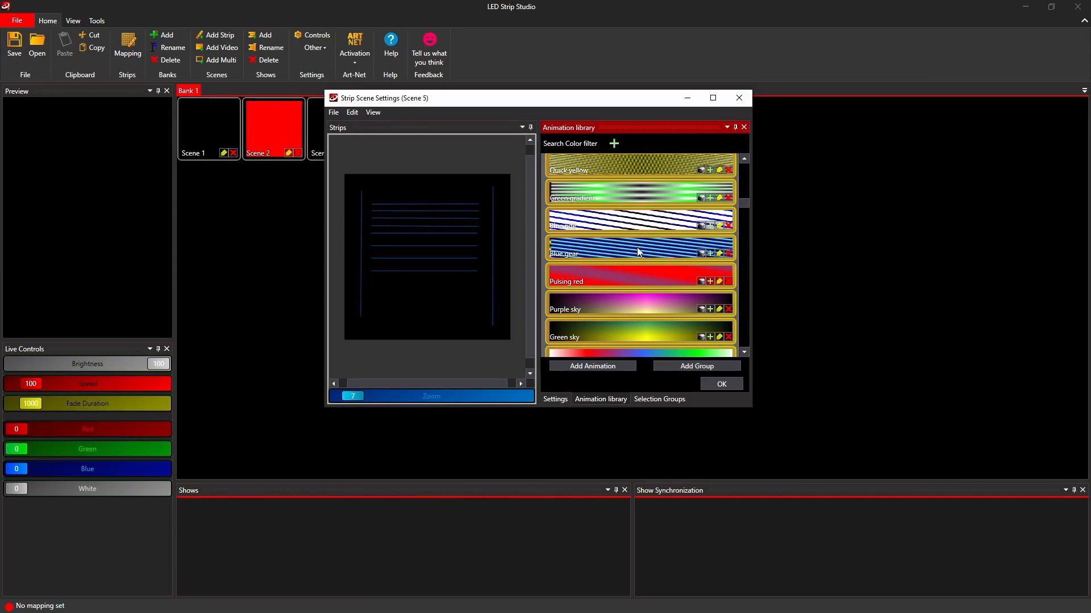
pyautogui.moveTo(657, 253); pyautogui.dragTo(364, 251)
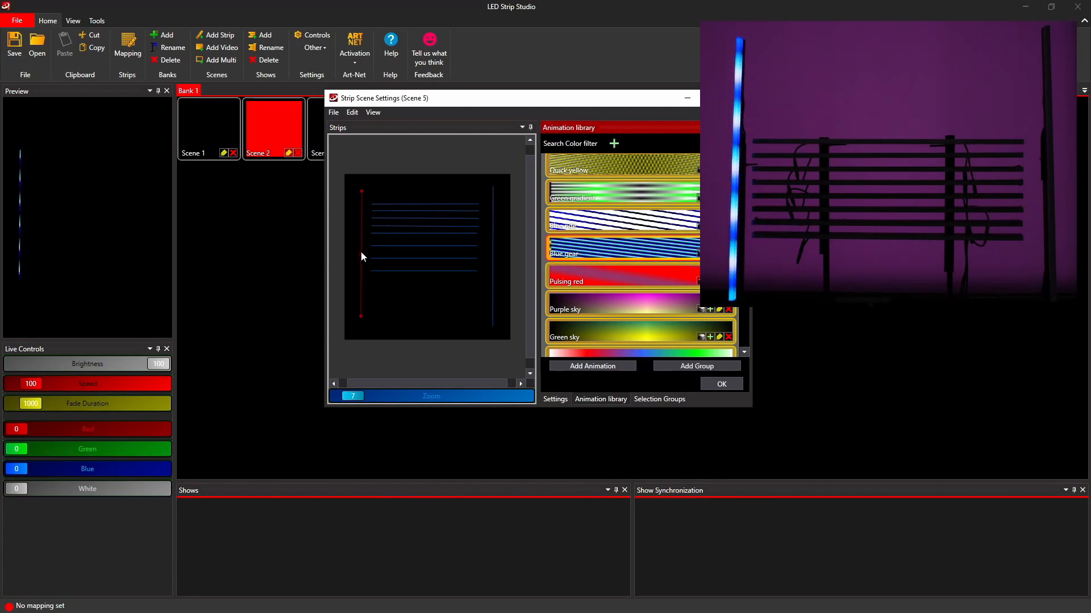
pyautogui.click(492, 250)
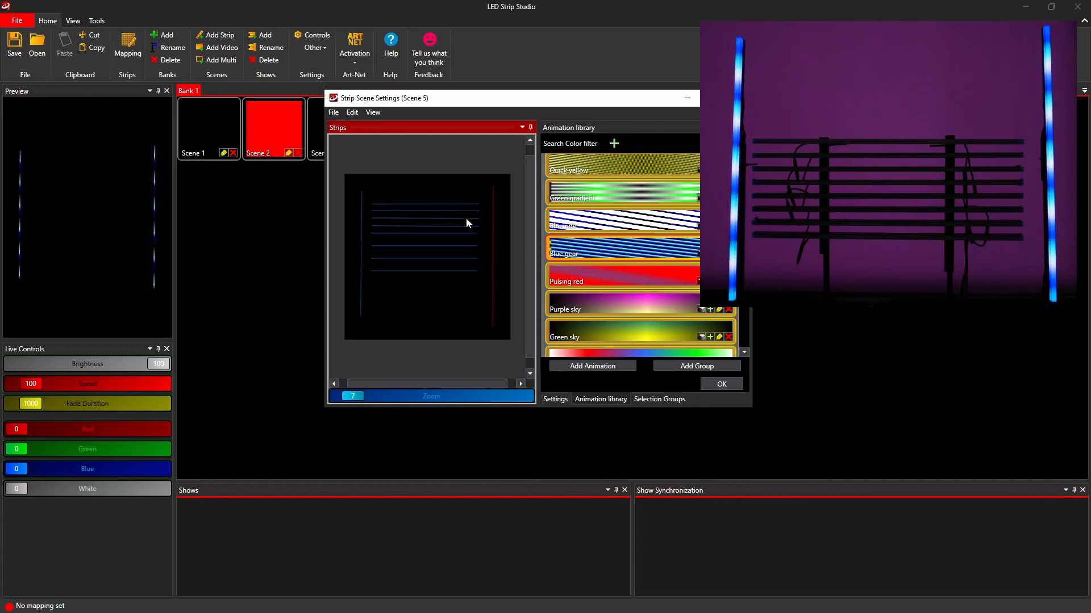
pyautogui.click(460, 204)
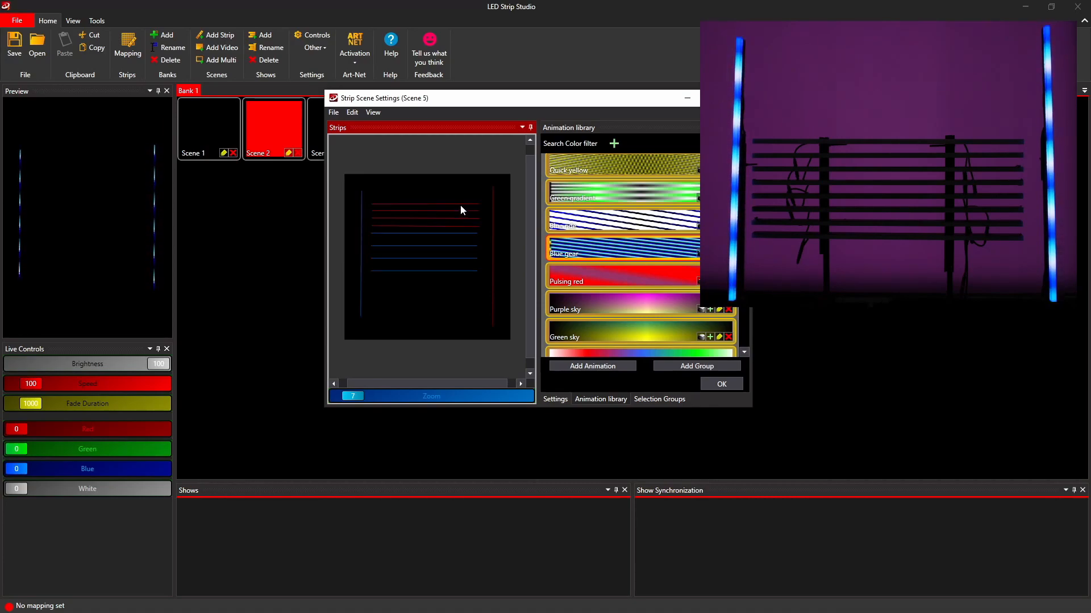
pyautogui.click(466, 233)
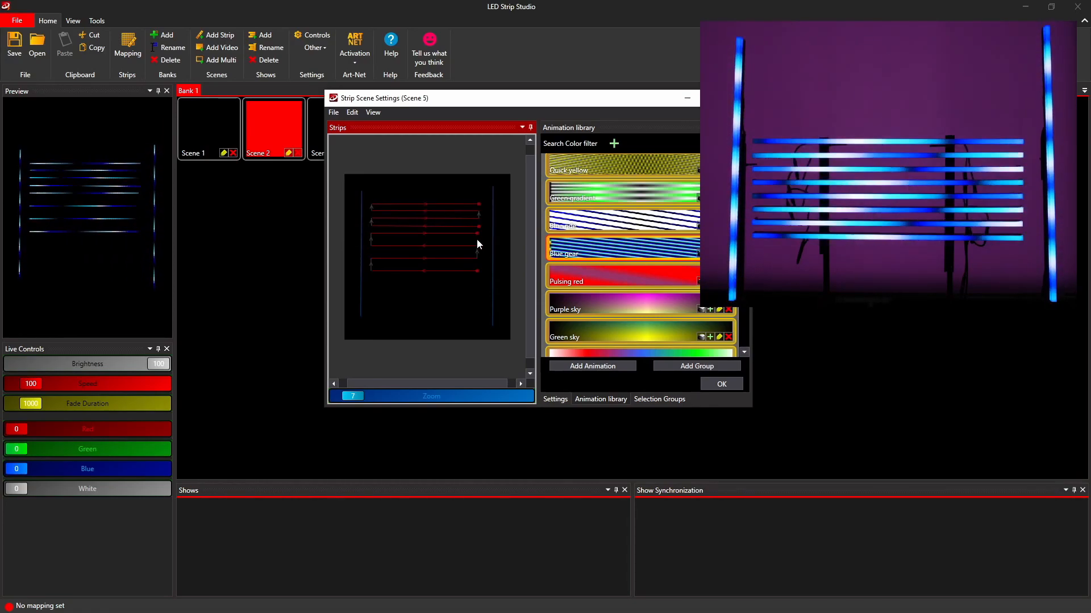
pyautogui.scroll(-5, 633, 236)
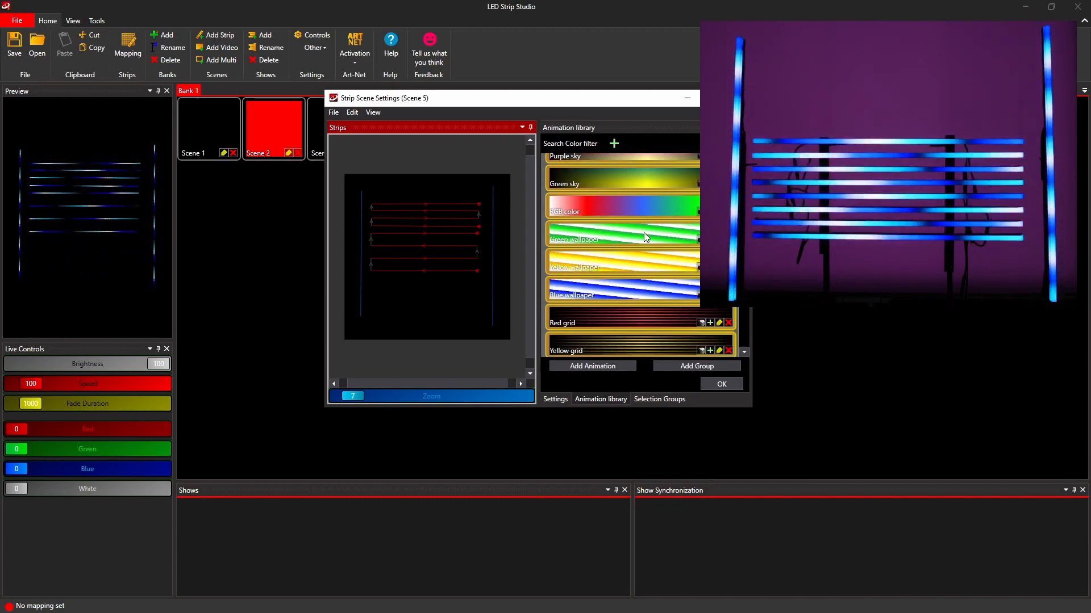
pyautogui.scroll(-3, 643, 231)
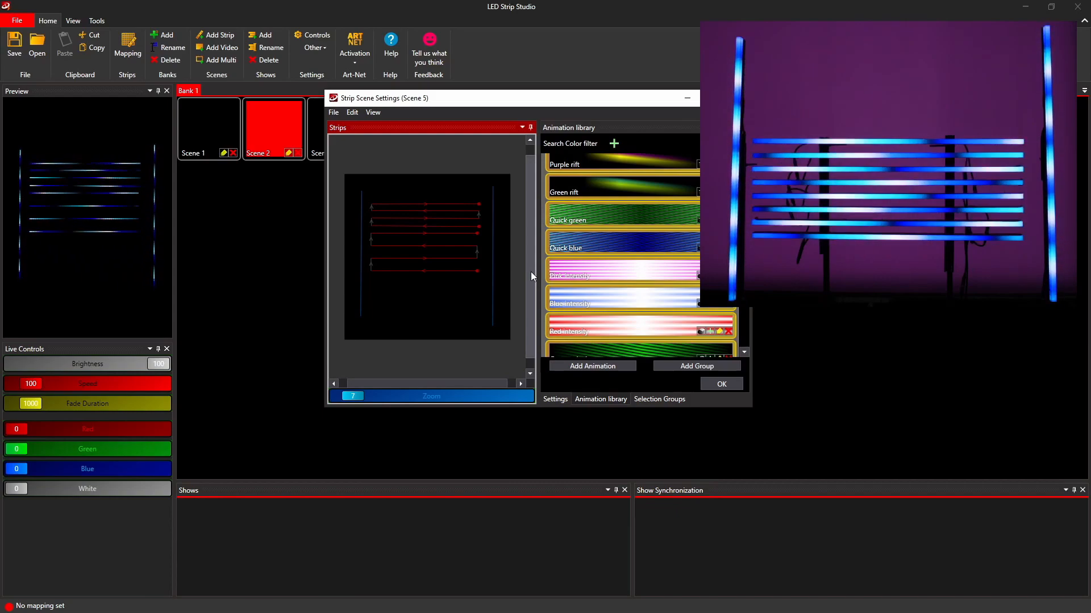
pyautogui.click(721, 378)
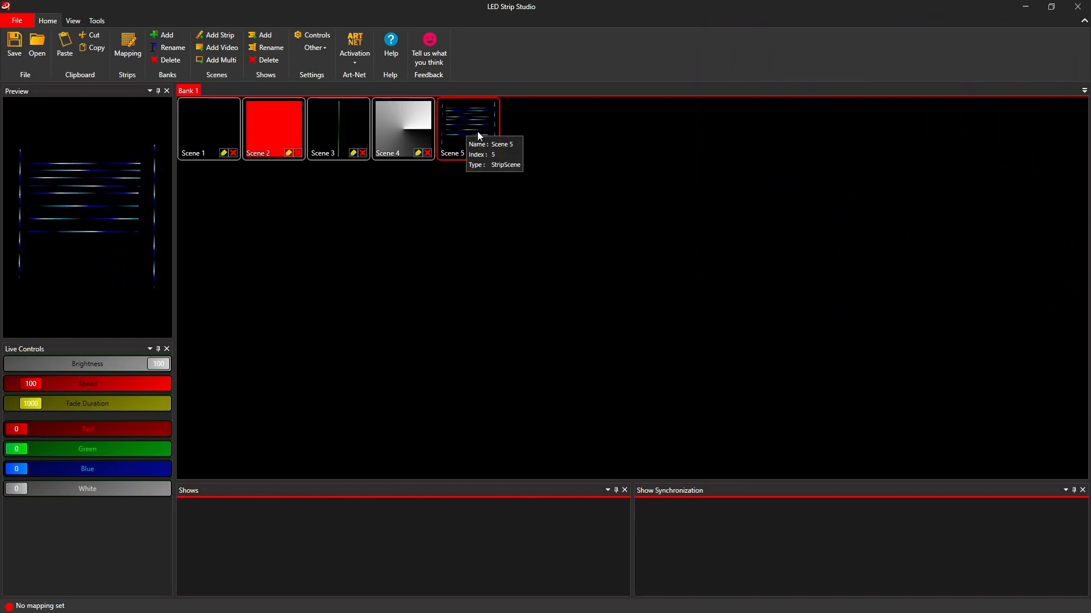
# In the second copy of Scene 5, replace the animation on all strips with Quick blue and accept the settings
pyautogui.click(548, 153)
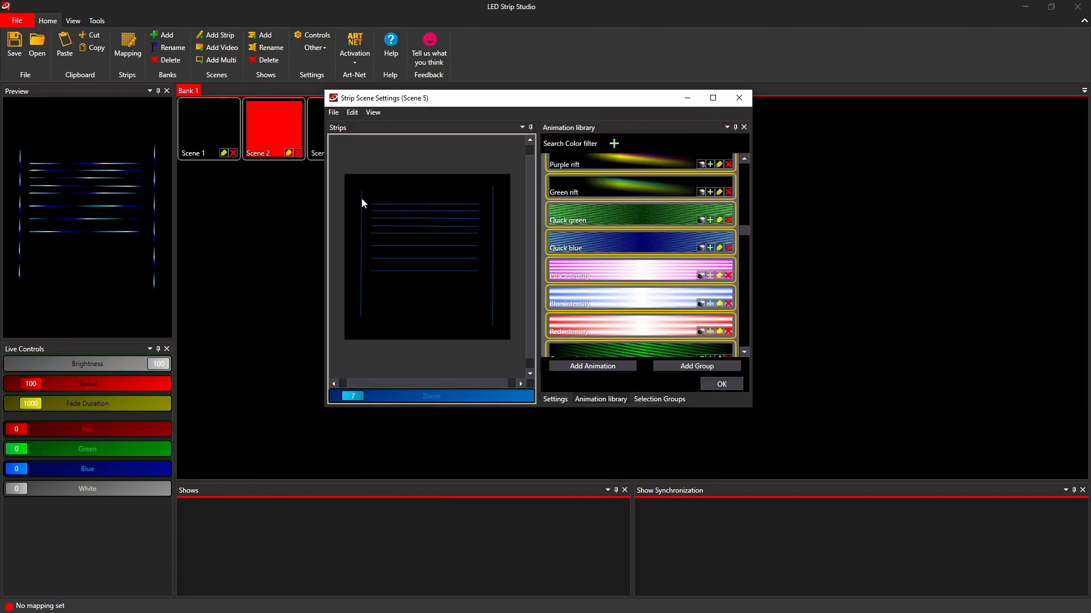
pyautogui.moveTo(362, 217); pyautogui.dragTo(503, 335)
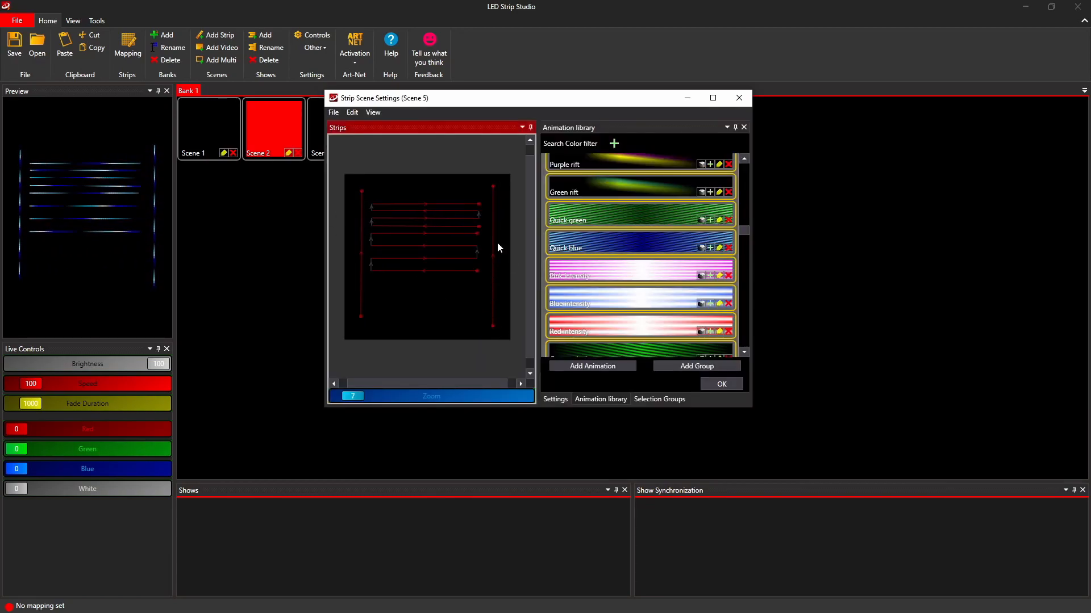
pyautogui.click(710, 248)
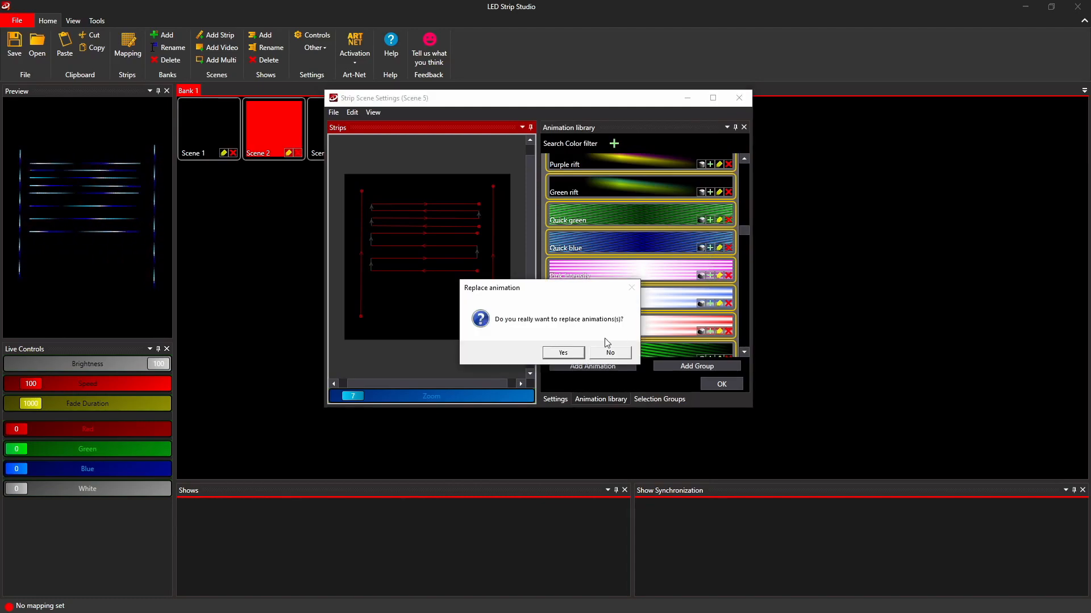
pyautogui.click(568, 352)
pyautogui.click(550, 353)
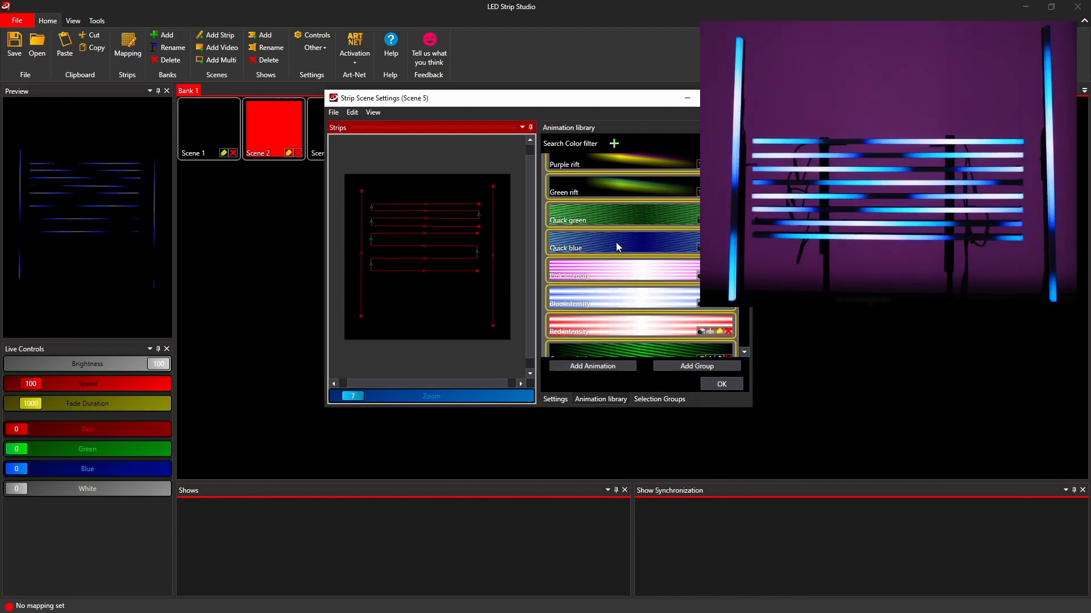
pyautogui.scroll(-3, 659, 254)
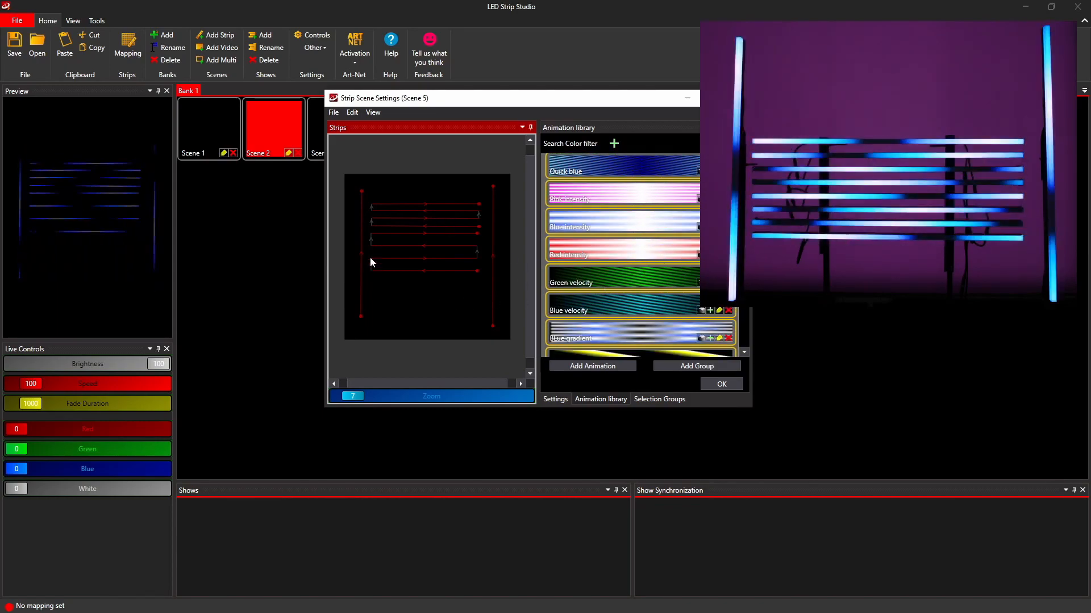
pyautogui.click(722, 384)
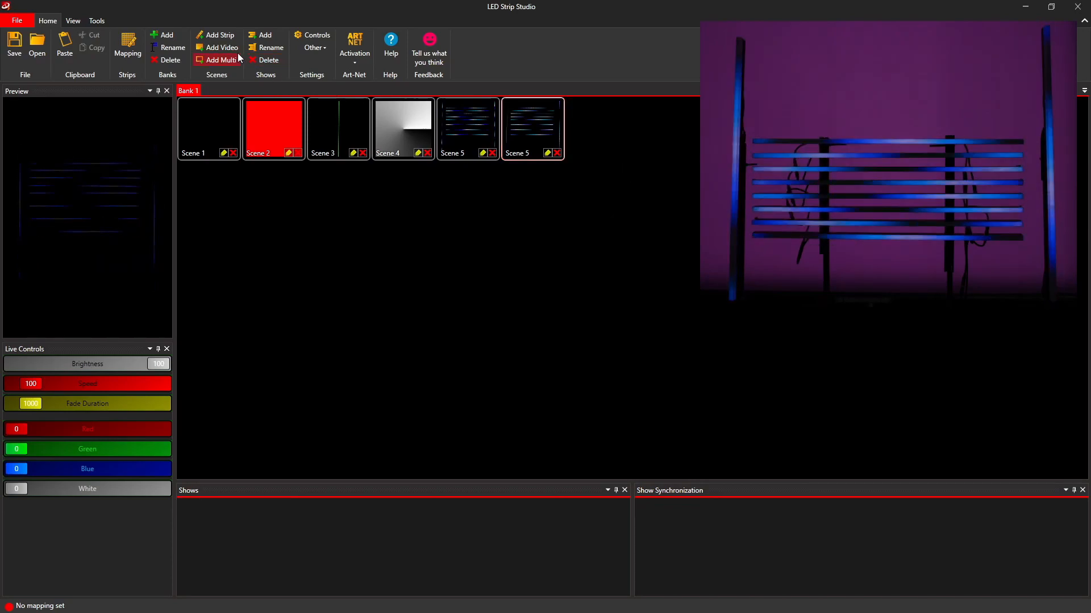
# Add another strip scene and open its settings with the start of the Digital Color animations in view
pyautogui.click(216, 36)
pyautogui.click(613, 153)
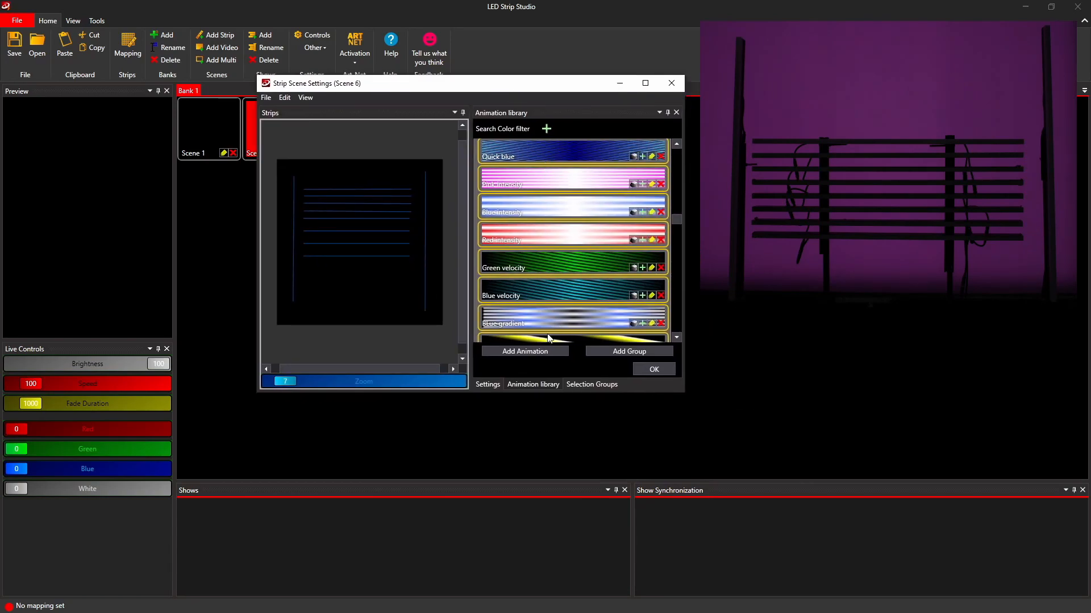
pyautogui.moveTo(679, 217); pyautogui.dragTo(681, 130)
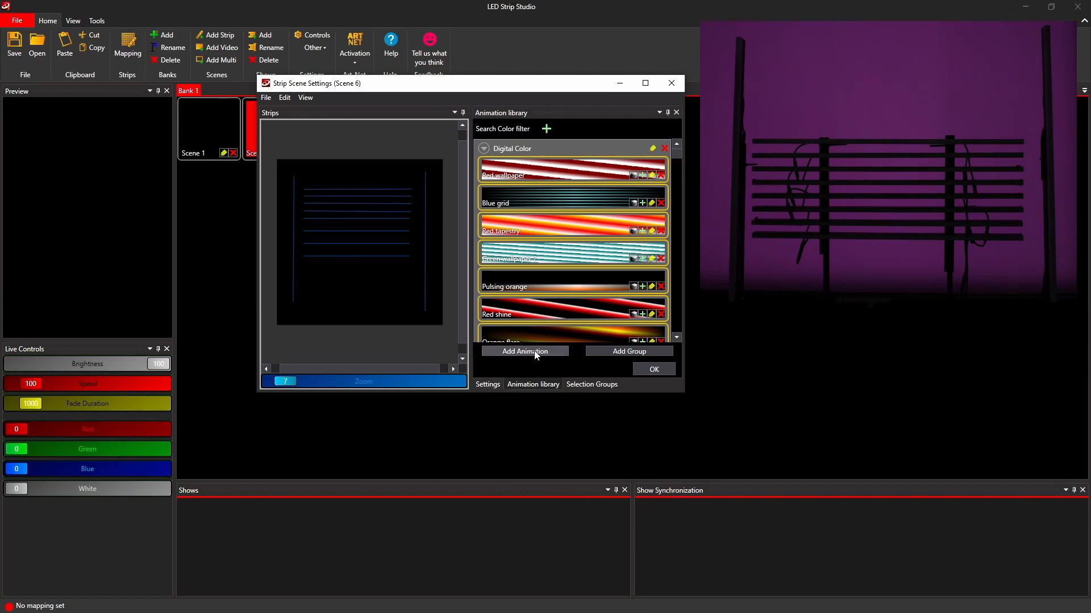
# Select all strips of Scene 6 and apply the Red wallpaper animation to them
pyautogui.moveTo(283, 167); pyautogui.dragTo(447, 335)
pyautogui.click(541, 173)
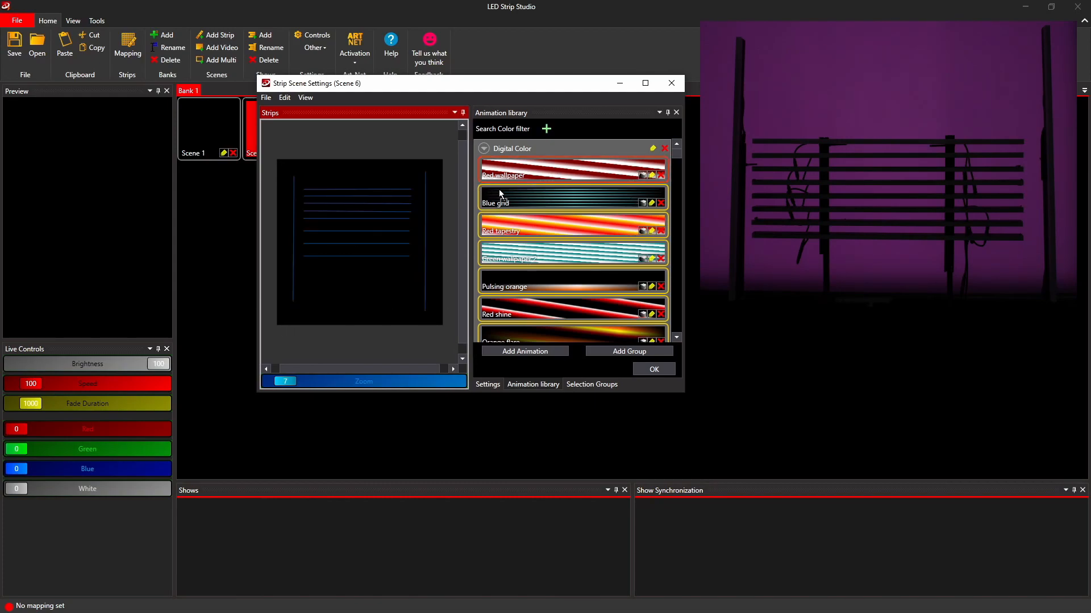
pyautogui.moveTo(296, 184); pyautogui.dragTo(445, 322)
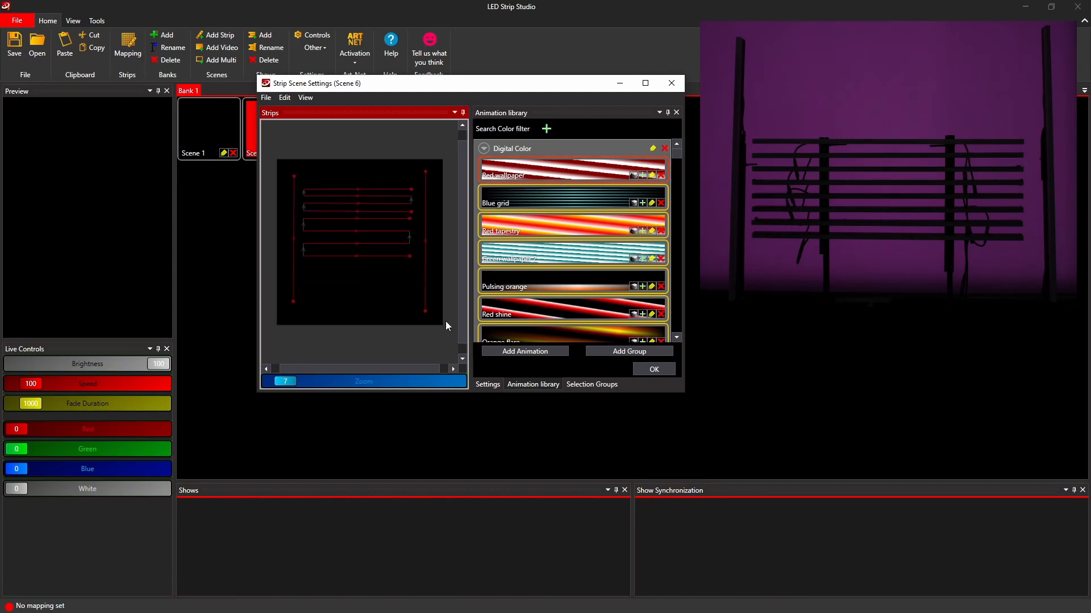
pyautogui.click(642, 202)
pyautogui.click(555, 341)
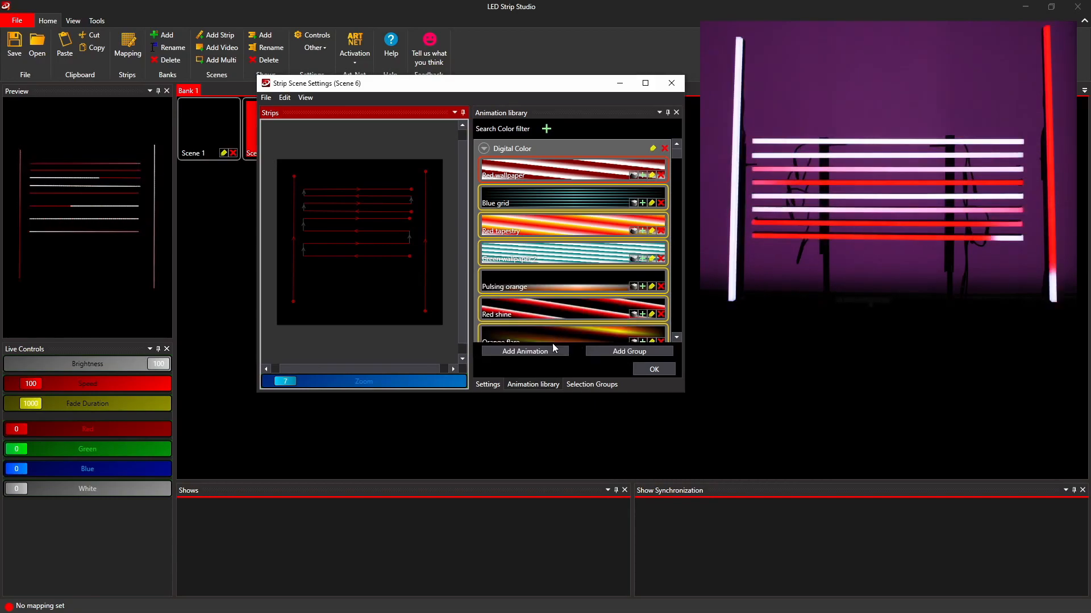
# For the lower group of horizontal bars, remove the dark red and white color stops from the animation's first keyframe
pyautogui.click(488, 385)
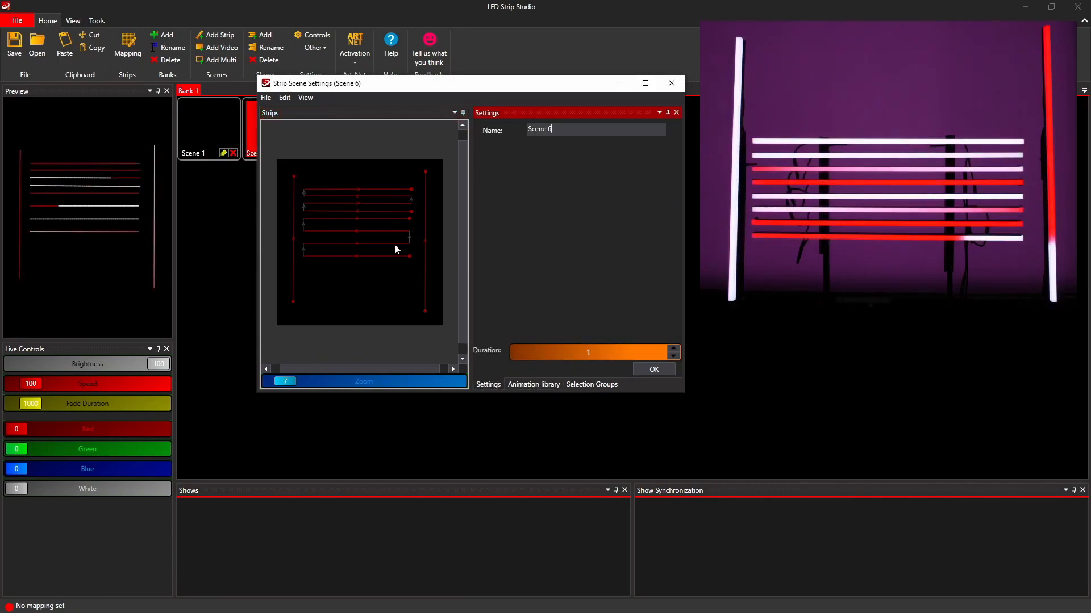
pyautogui.click(401, 230)
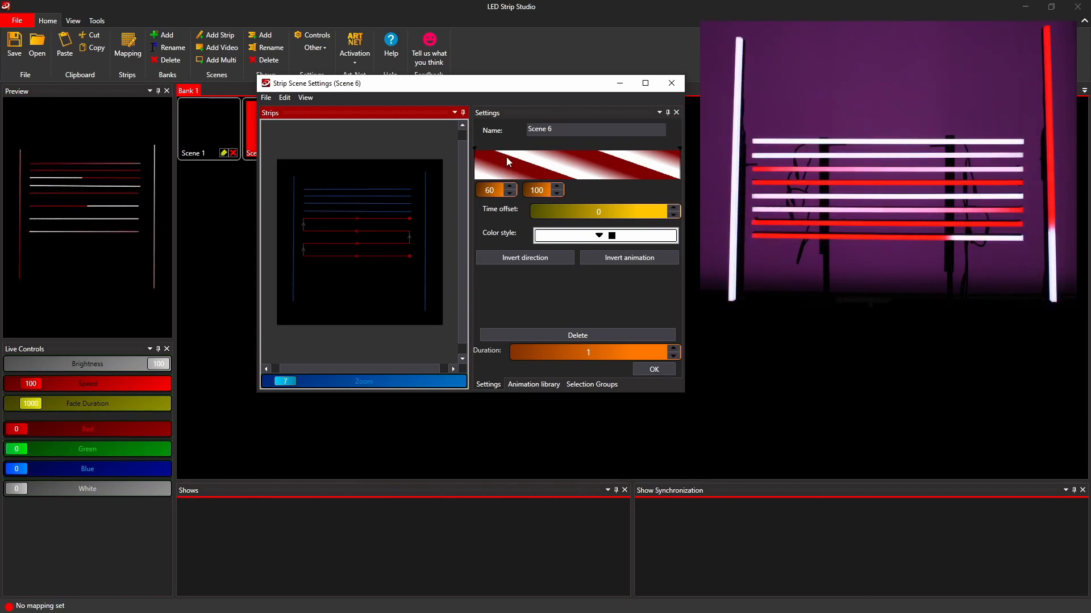
pyautogui.click(477, 151)
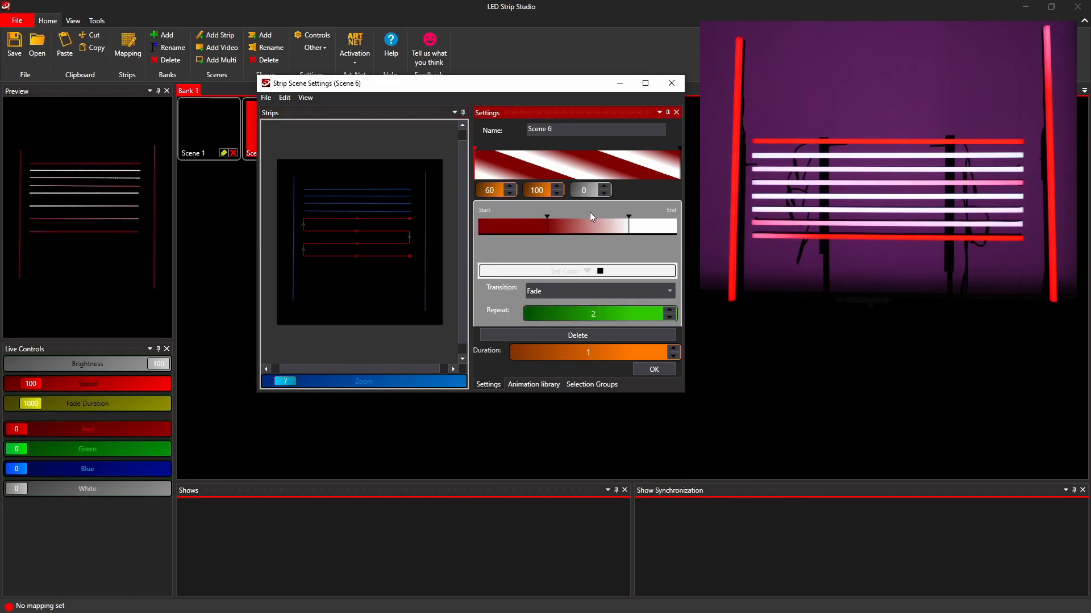
pyautogui.click(549, 217)
pyautogui.rightClick(547, 217)
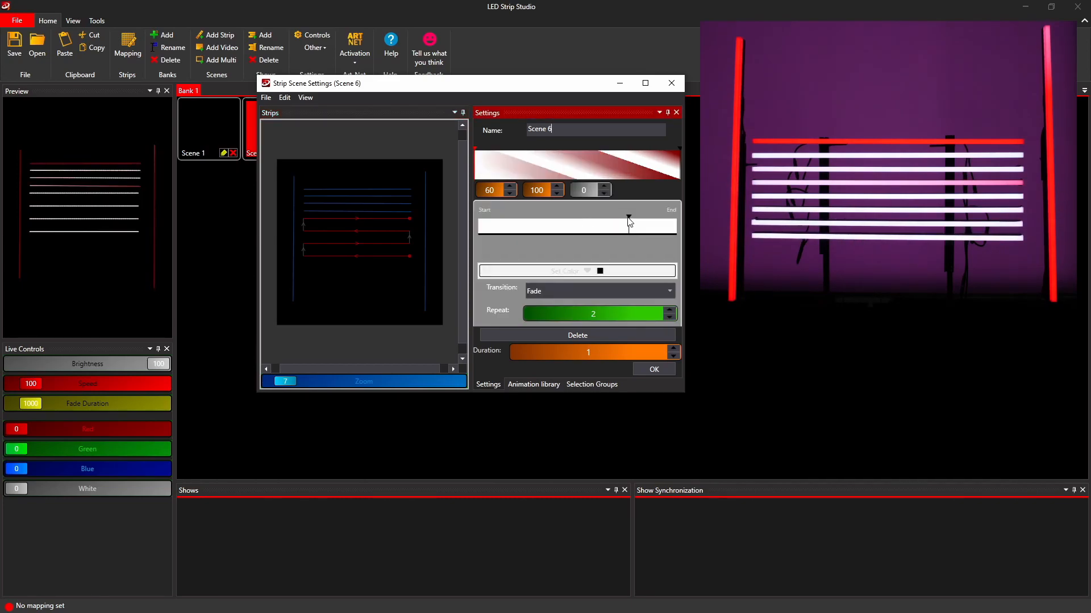
pyautogui.click(628, 218)
pyautogui.rightClick(628, 218)
# Remove the dark red stop from the last keyframe of the lower bars' animation and move that keyframe to 33
pyautogui.click(679, 149)
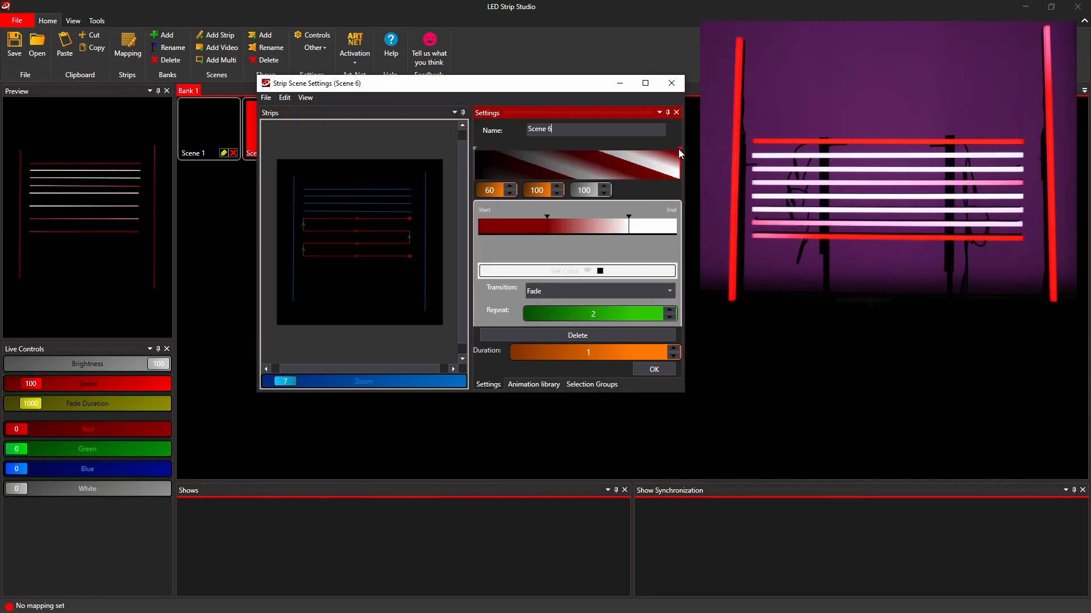
pyautogui.click(629, 218)
pyautogui.click(548, 217)
pyautogui.rightClick(547, 217)
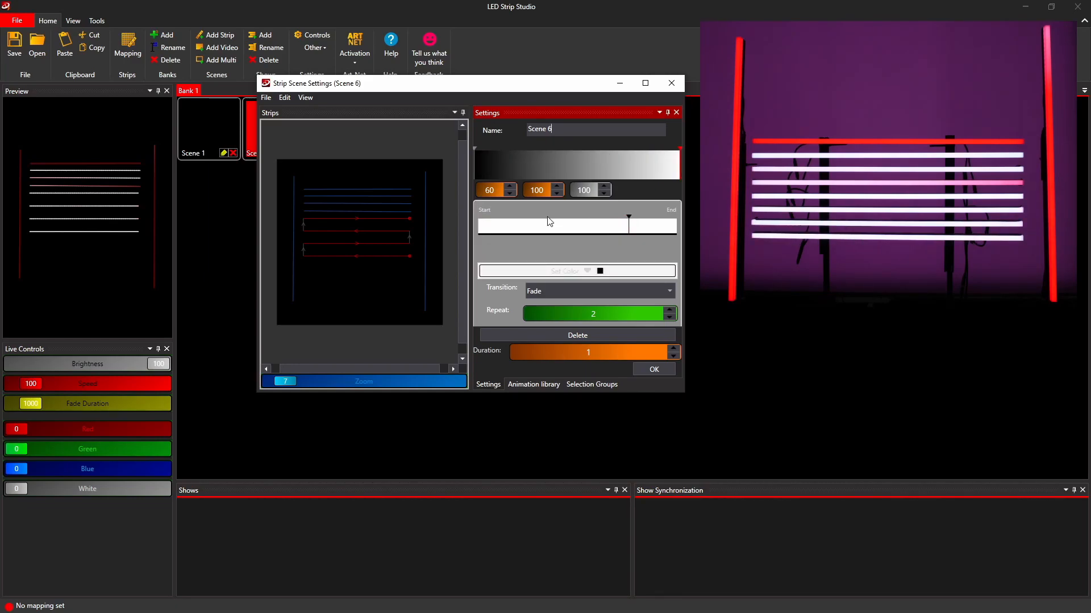
pyautogui.click(679, 149)
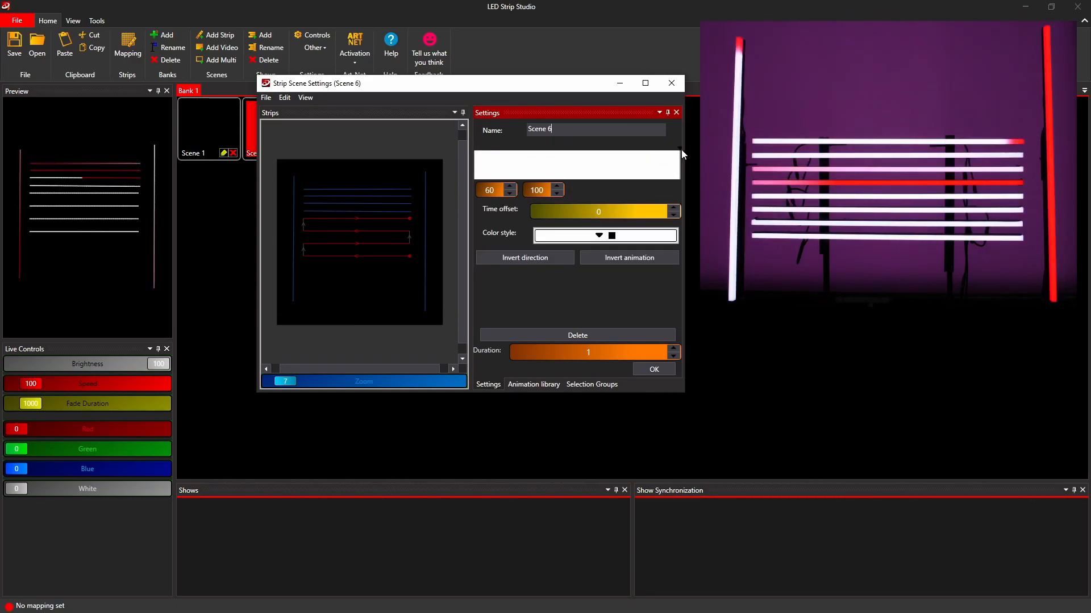
pyautogui.moveTo(680, 150); pyautogui.dragTo(541, 157)
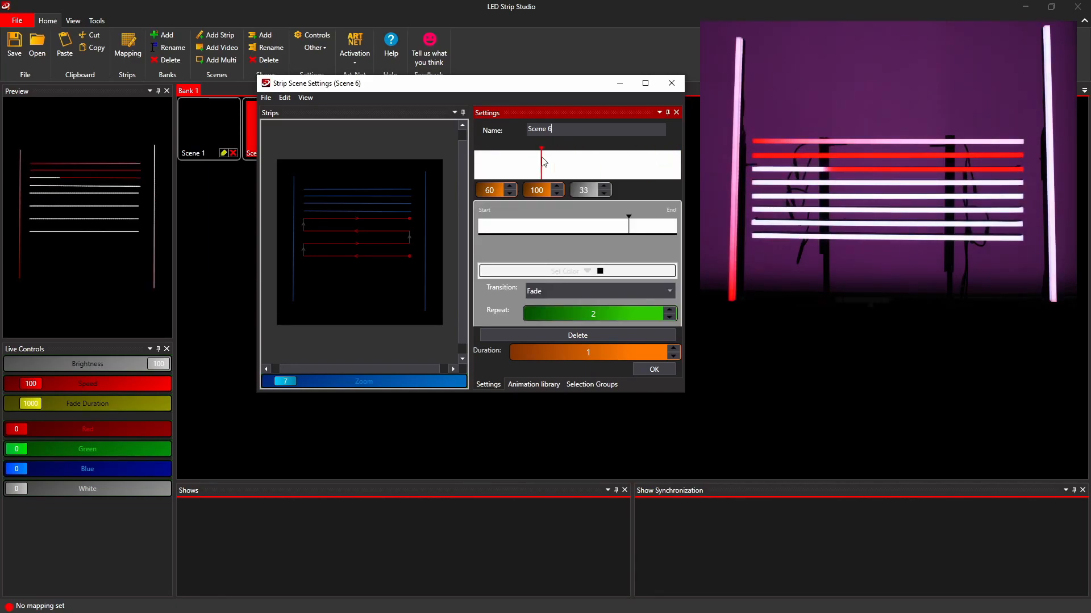
# Copy the lower bars' white animation onto the upper horizontal bars and both vertical bars, replacing their existing animations
pyautogui.click(364, 254)
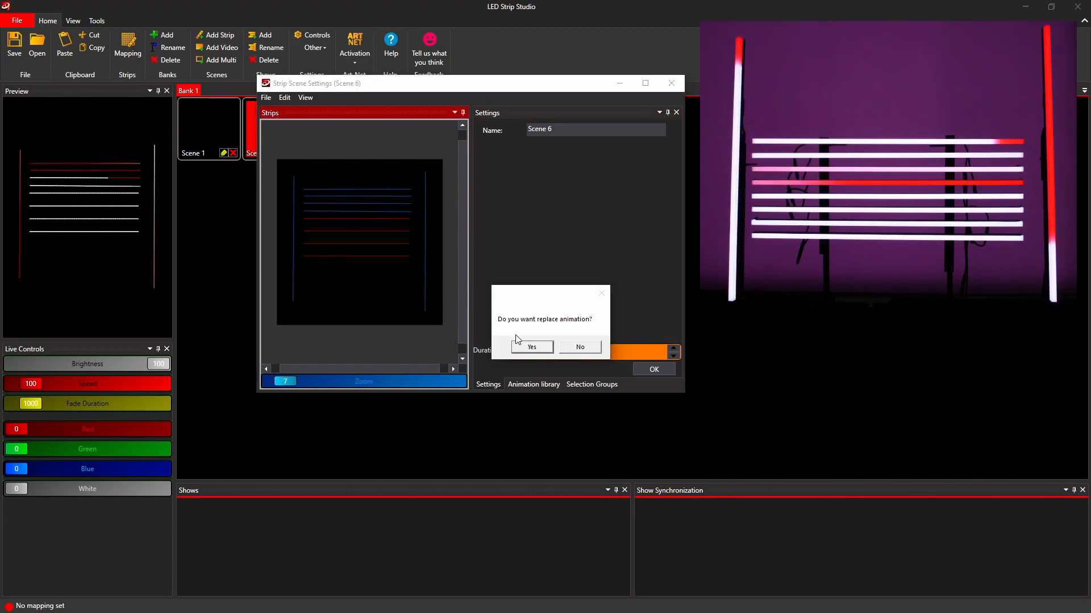
pyautogui.click(528, 346)
pyautogui.click(394, 220)
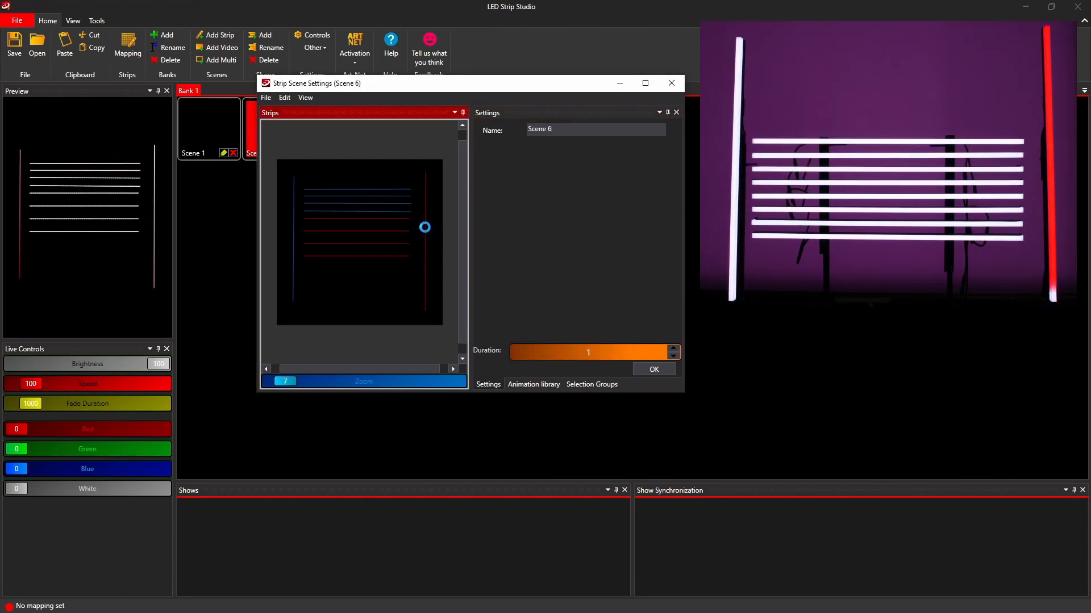
pyautogui.click(534, 346)
pyautogui.moveTo(388, 218); pyautogui.dragTo(292, 223)
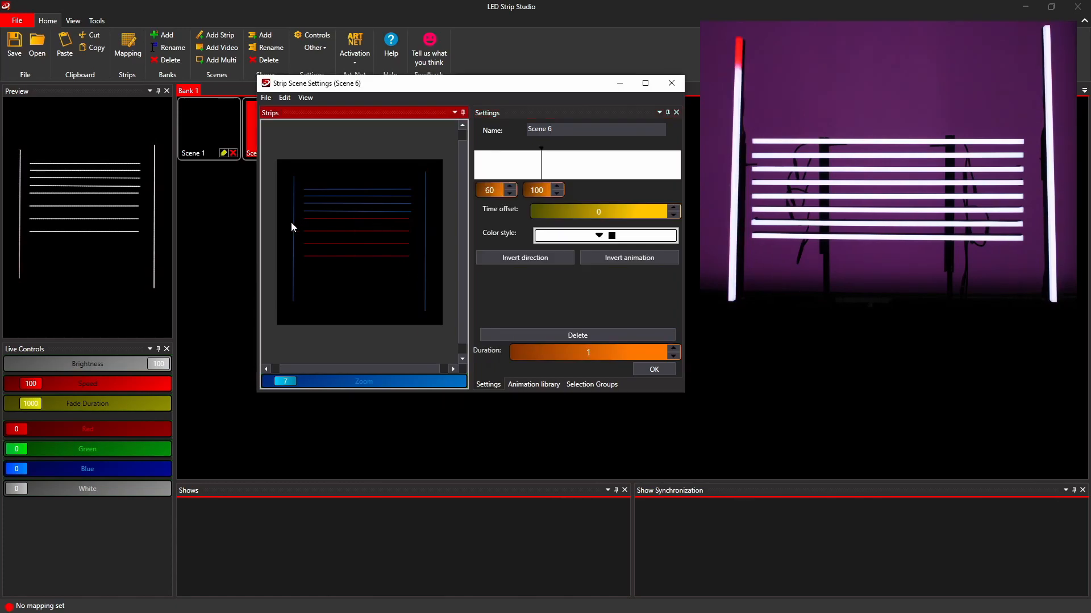
pyautogui.click(294, 222)
pyautogui.click(585, 346)
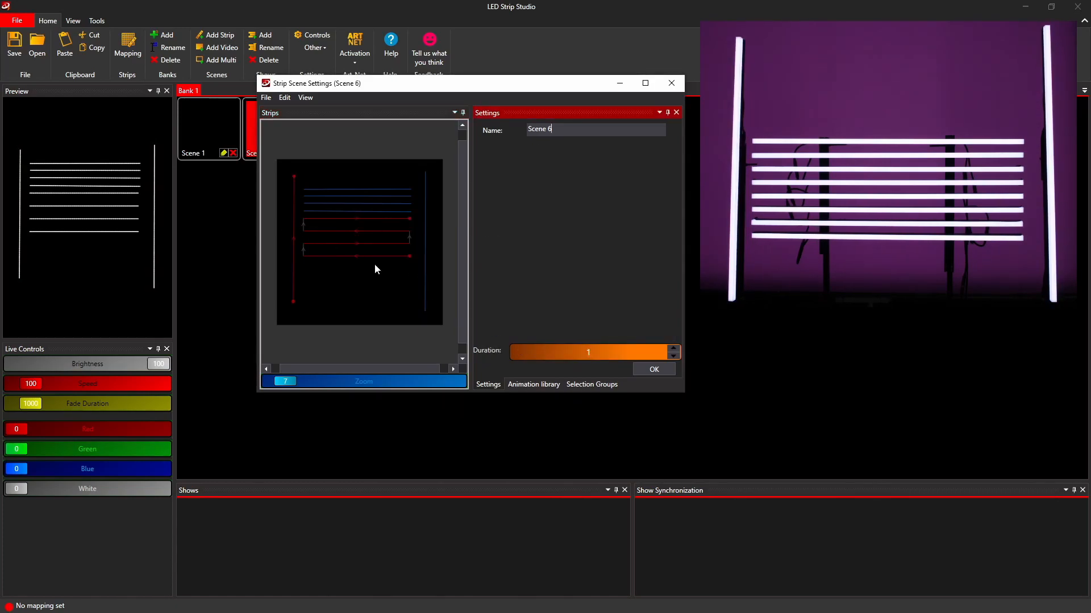
# In the lower horizontal bars' animation, place the white keyframe at 0 and add a black keyframe at 99
pyautogui.click(390, 234)
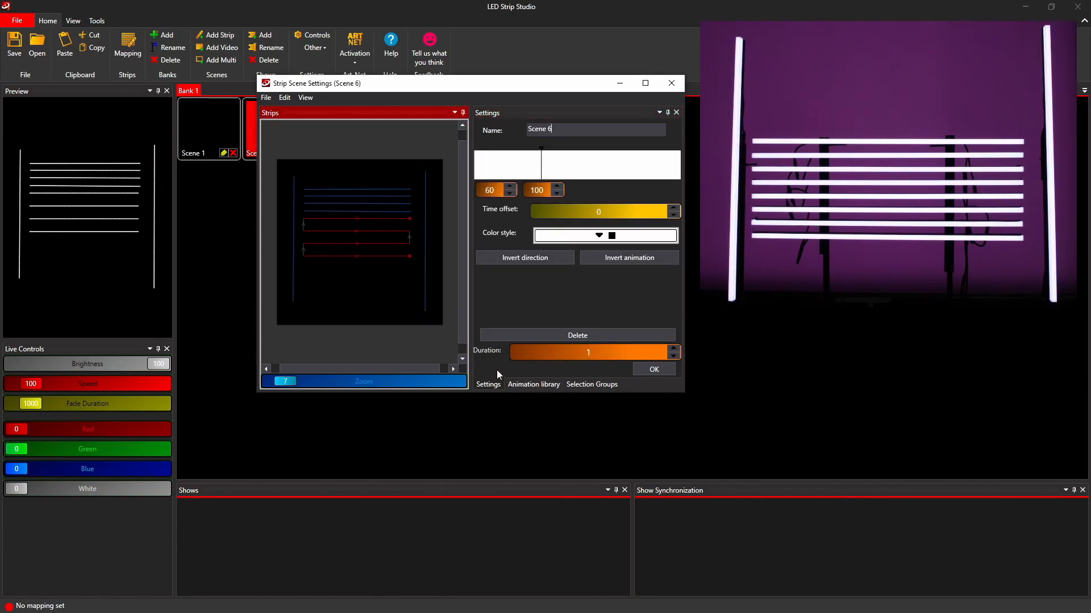
pyautogui.click(551, 155)
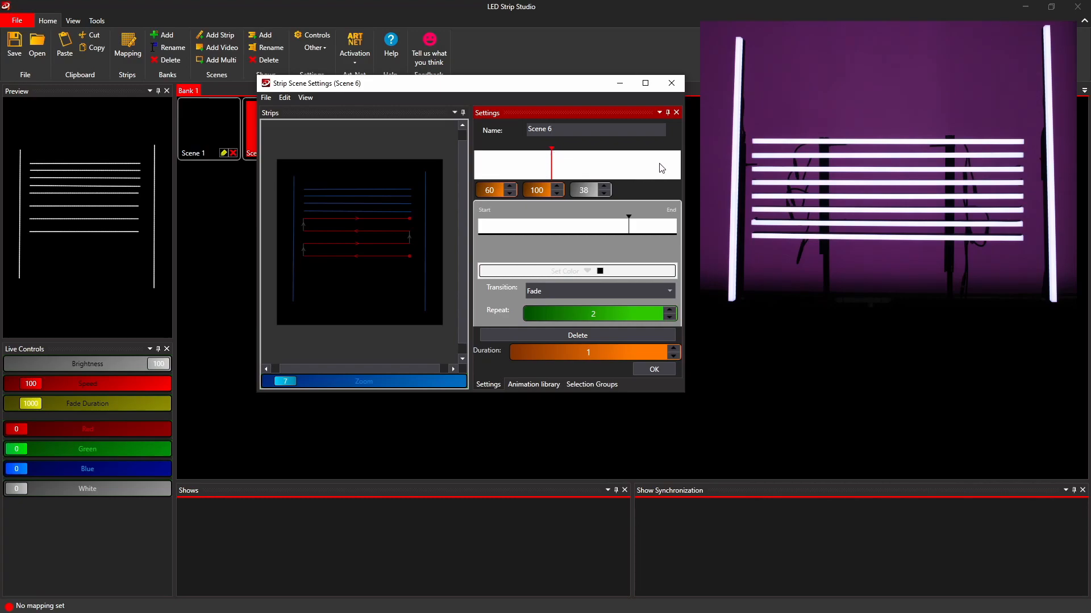
pyautogui.moveTo(551, 153); pyautogui.dragTo(482, 150)
pyautogui.click(641, 165)
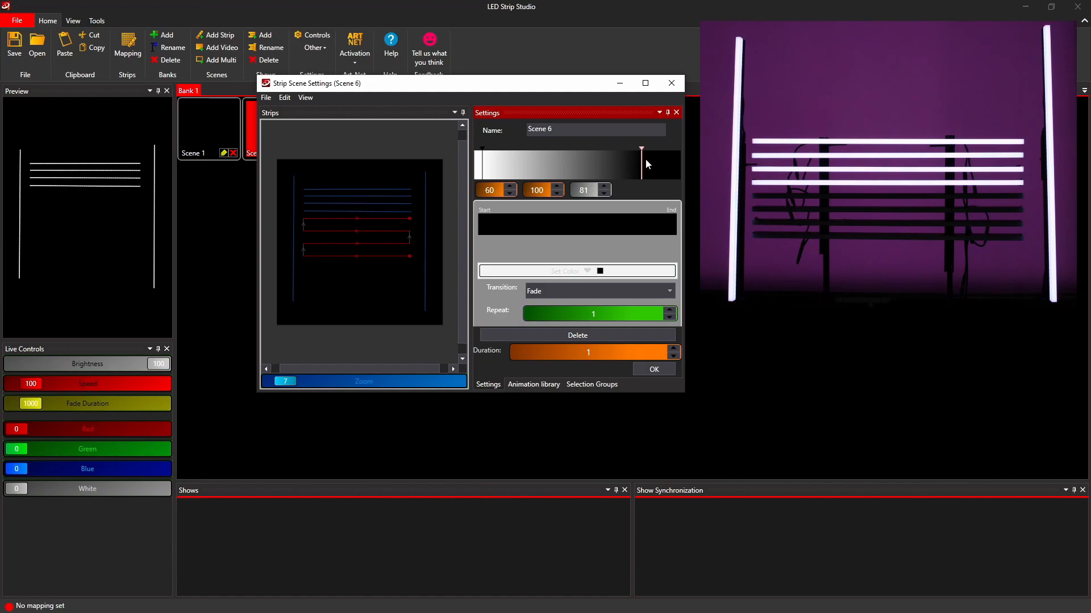
pyautogui.moveTo(646, 164); pyautogui.dragTo(680, 163)
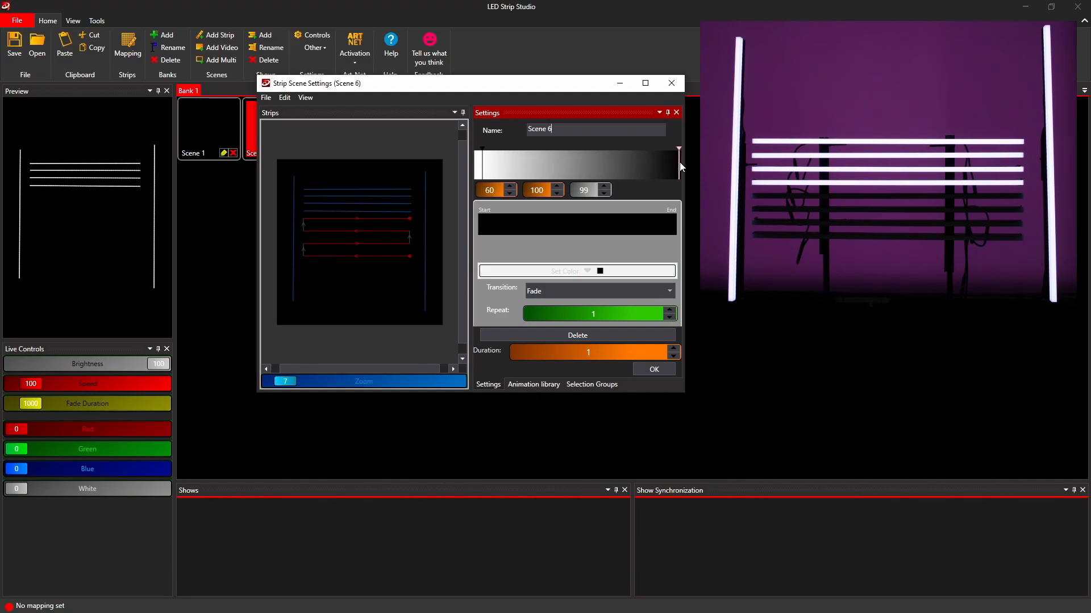
pyautogui.moveTo(483, 150); pyautogui.dragTo(475, 150)
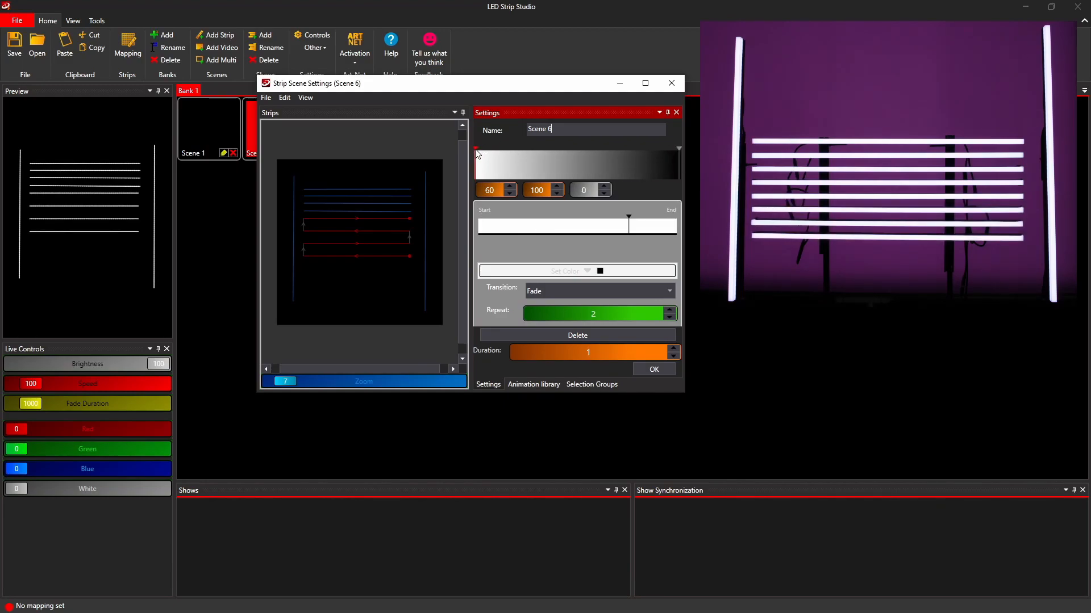
# Move the first keyframe's color stop to 14.16 and give it a pure blue color from the color table
pyautogui.moveTo(630, 220); pyautogui.dragTo(521, 222)
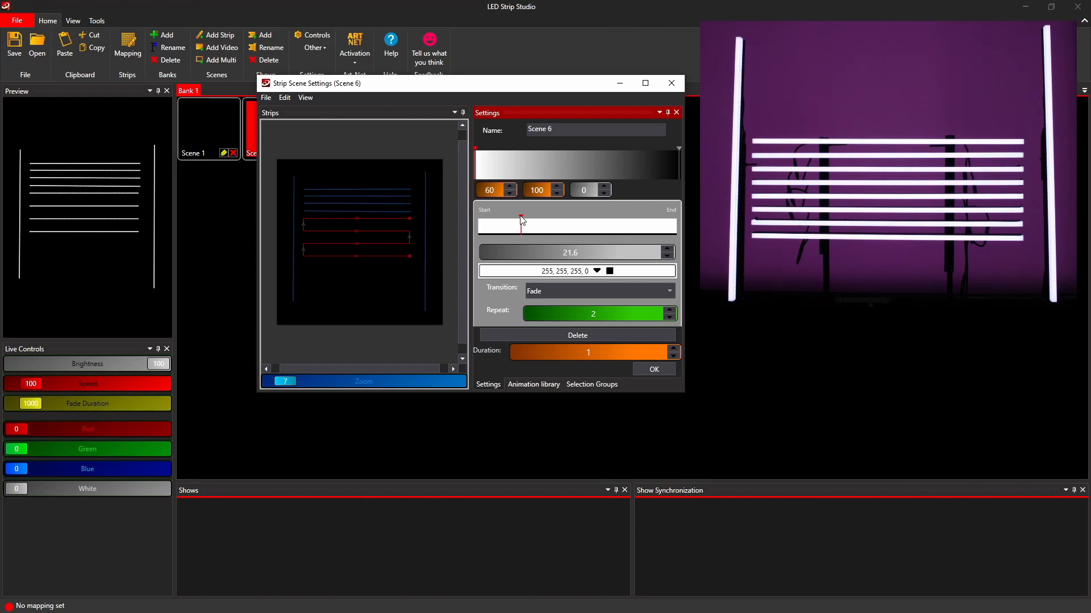
pyautogui.moveTo(522, 219); pyautogui.dragTo(507, 221)
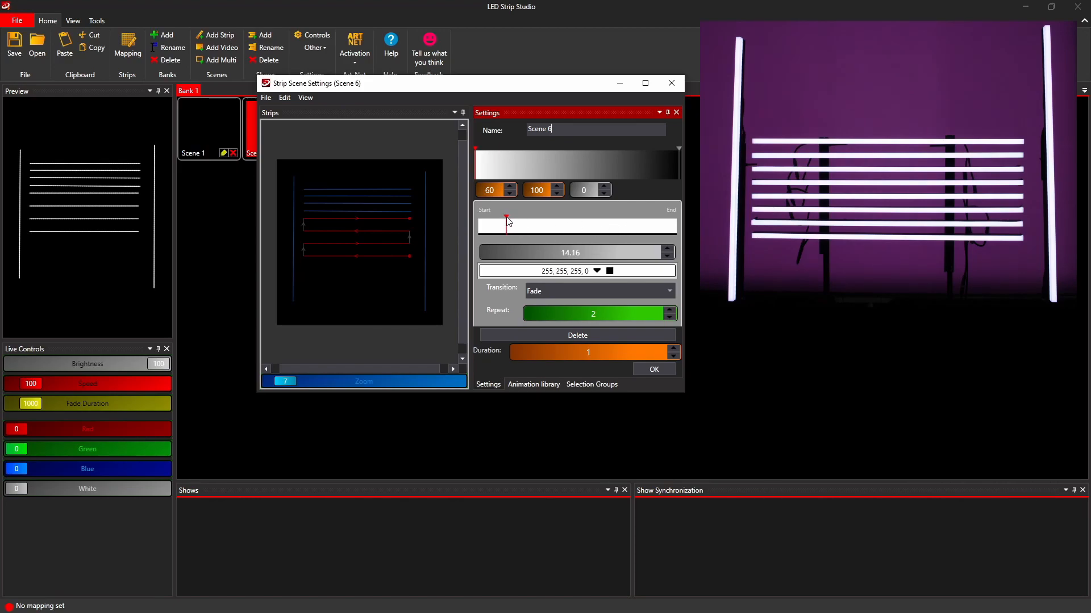
pyautogui.click(589, 274)
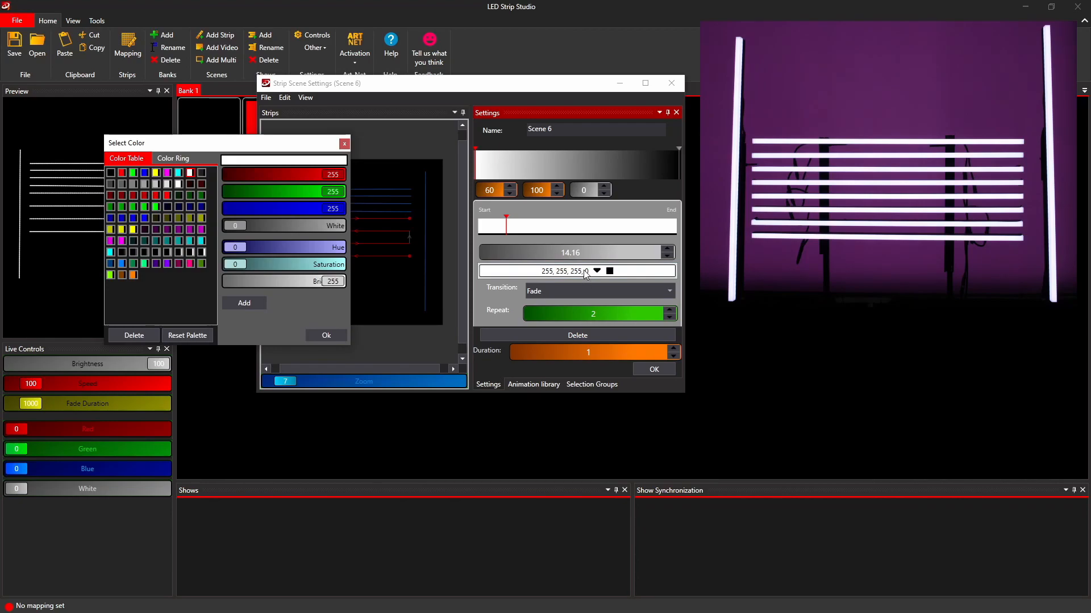
pyautogui.moveTo(238, 141); pyautogui.dragTo(301, 138)
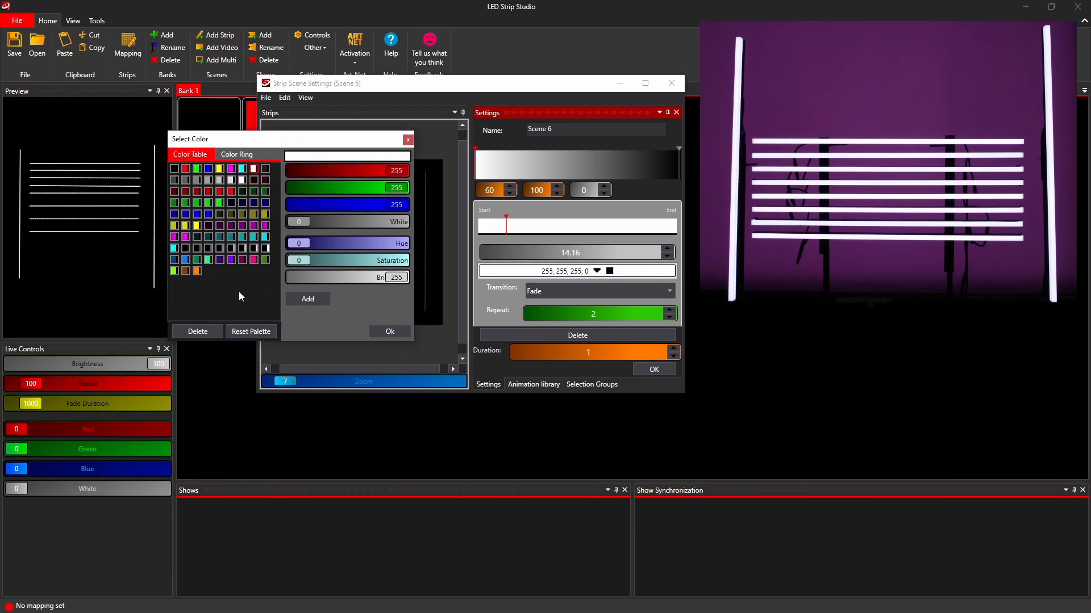
pyautogui.click(219, 169)
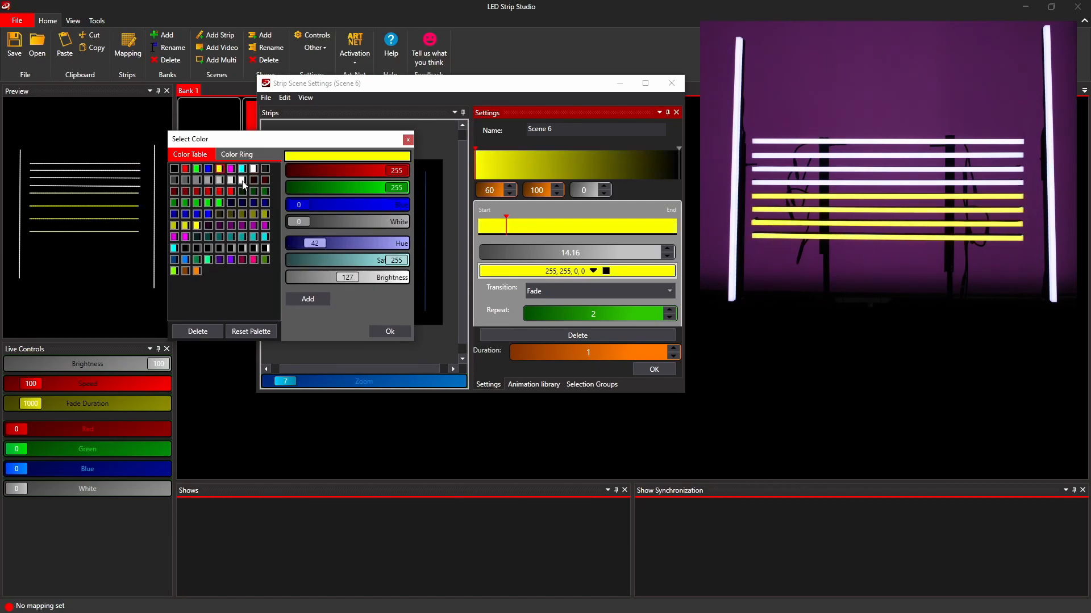
pyautogui.click(241, 169)
pyautogui.click(219, 169)
pyautogui.click(231, 169)
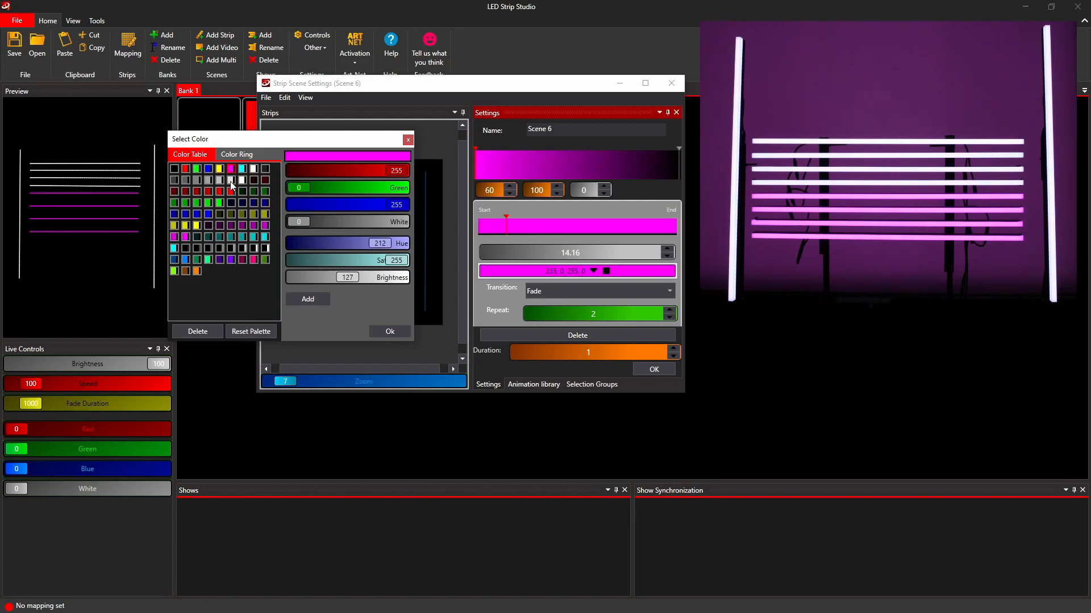
pyautogui.click(208, 215)
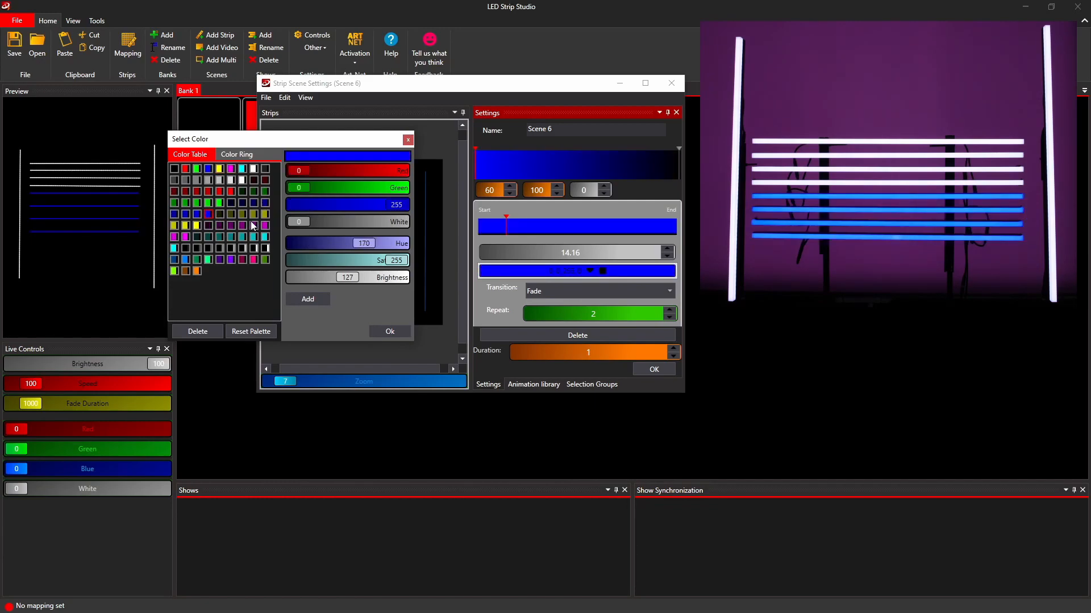
pyautogui.click(505, 217)
pyautogui.moveTo(397, 196); pyautogui.dragTo(291, 182)
pyautogui.moveTo(295, 222); pyautogui.dragTo(256, 234)
pyautogui.click(397, 331)
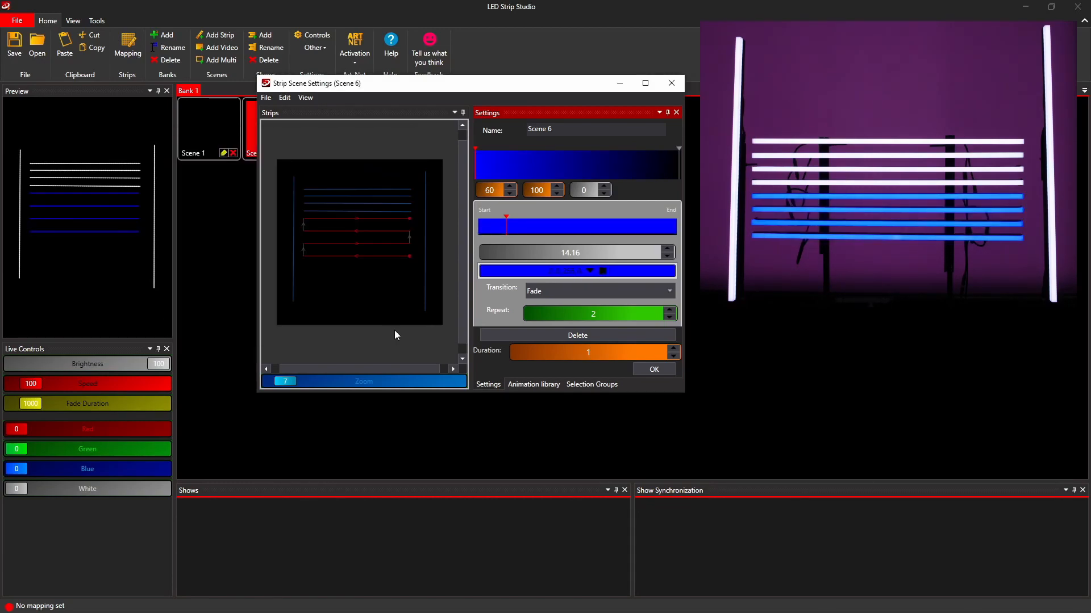
# Add a second color stop at 72.53 to the first keyframe and color it magenta (255, 0, 255)
pyautogui.click(622, 226)
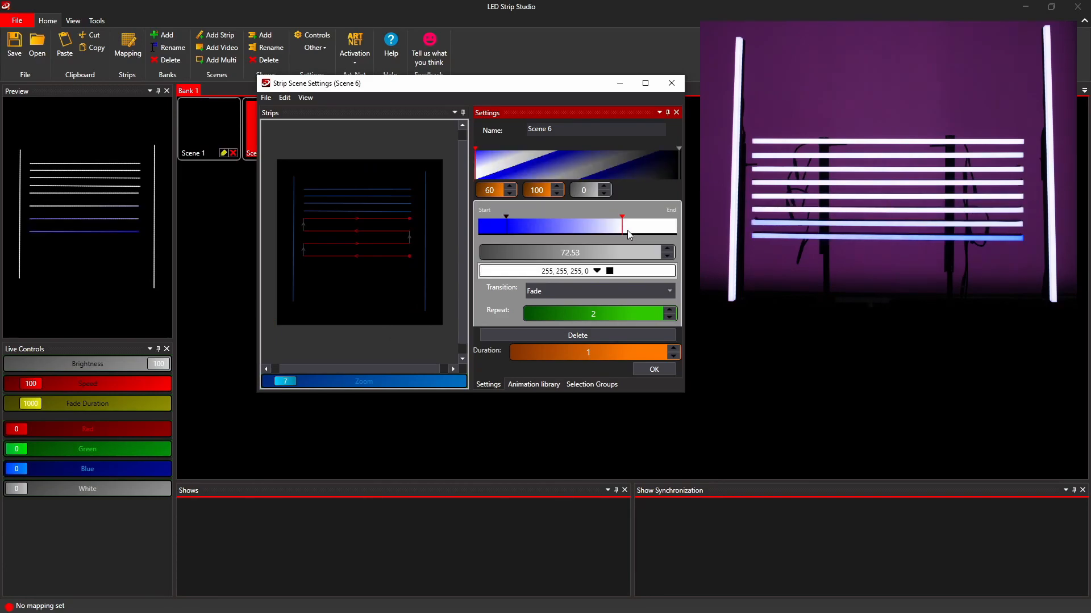
pyautogui.click(596, 272)
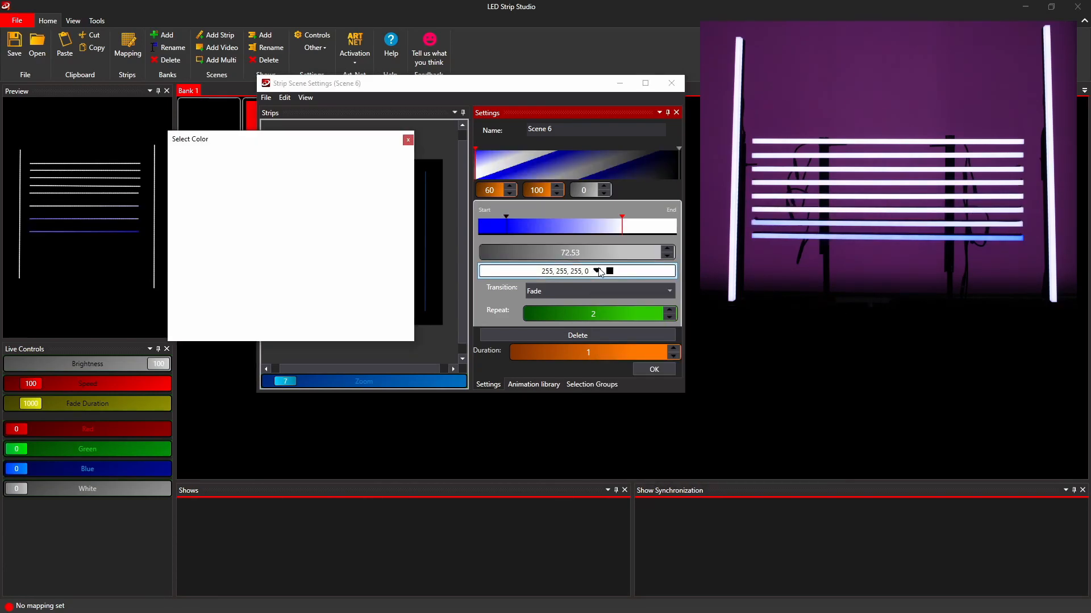
pyautogui.click(232, 170)
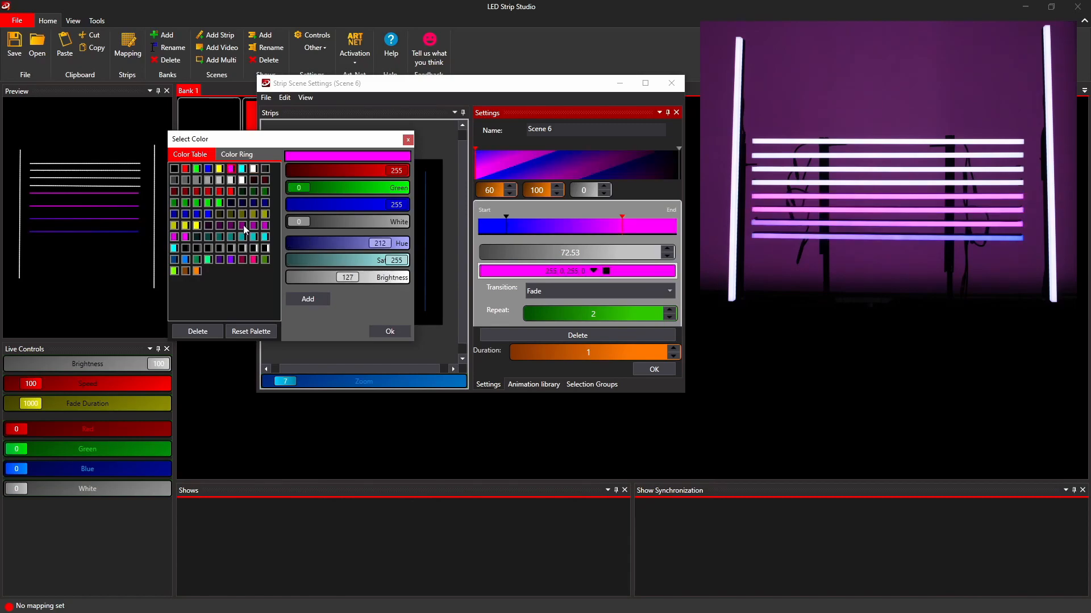
pyautogui.click(392, 330)
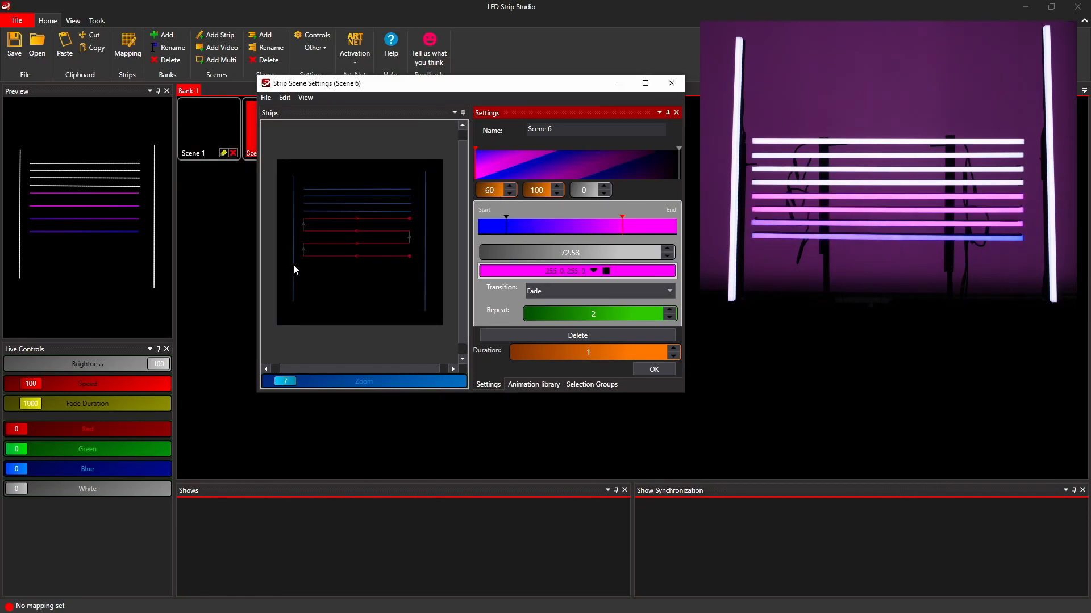
# Recolor the stop at 14.16 yellow (255, 255, 0) and move the magenta stop to 78.54
pyautogui.click(506, 216)
pyautogui.click(590, 271)
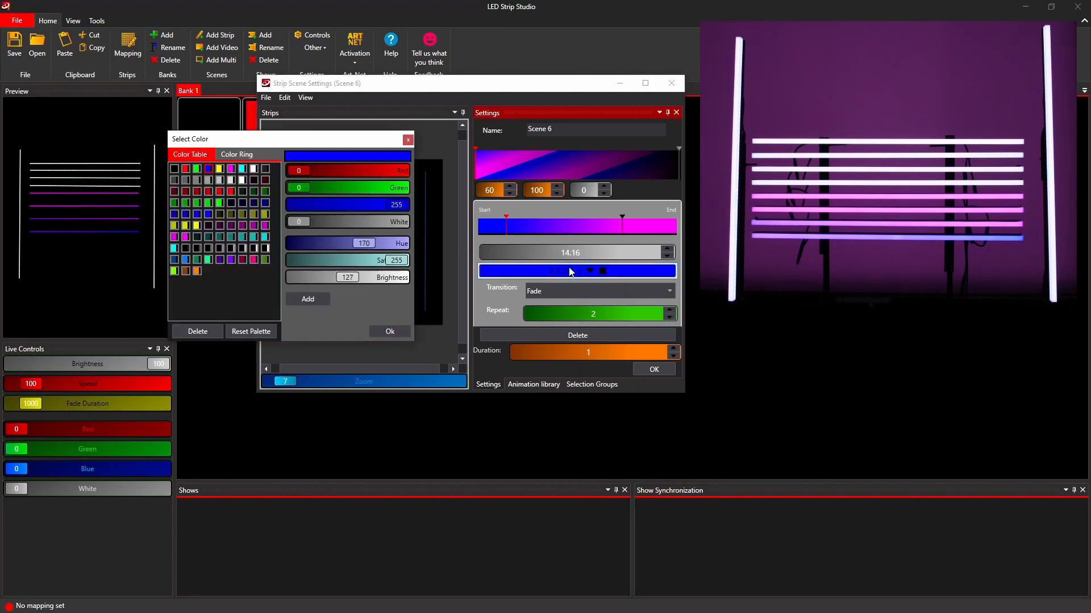
pyautogui.click(219, 168)
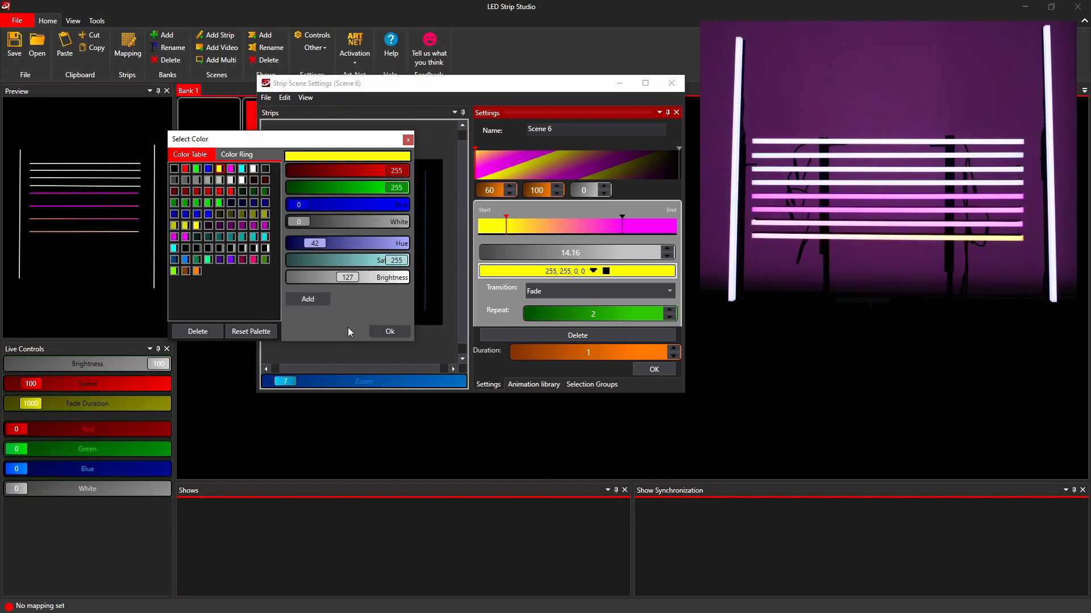
pyautogui.click(385, 331)
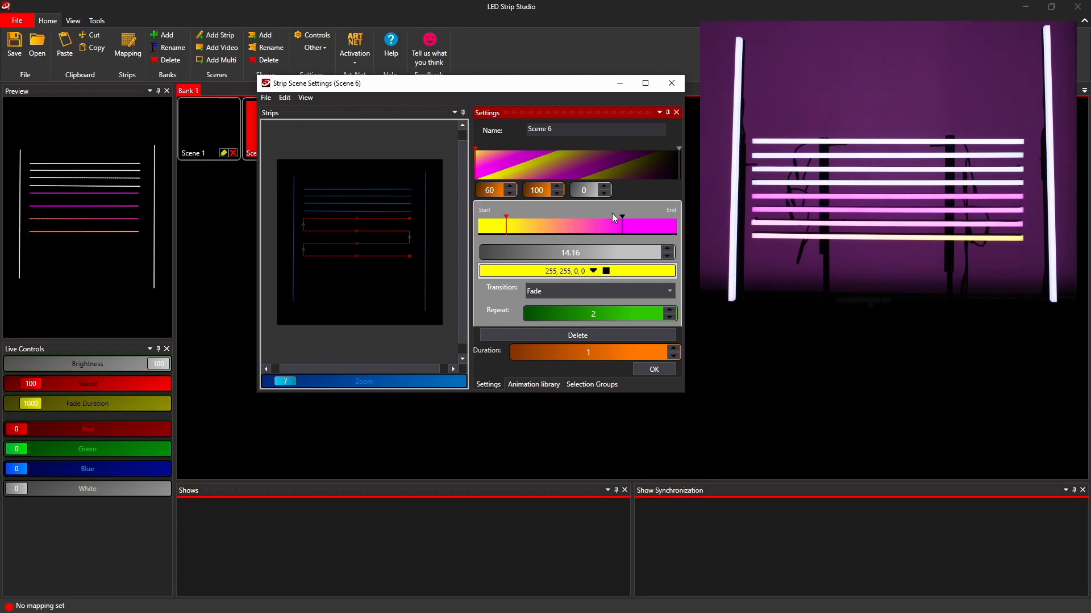
pyautogui.moveTo(622, 216); pyautogui.dragTo(635, 215)
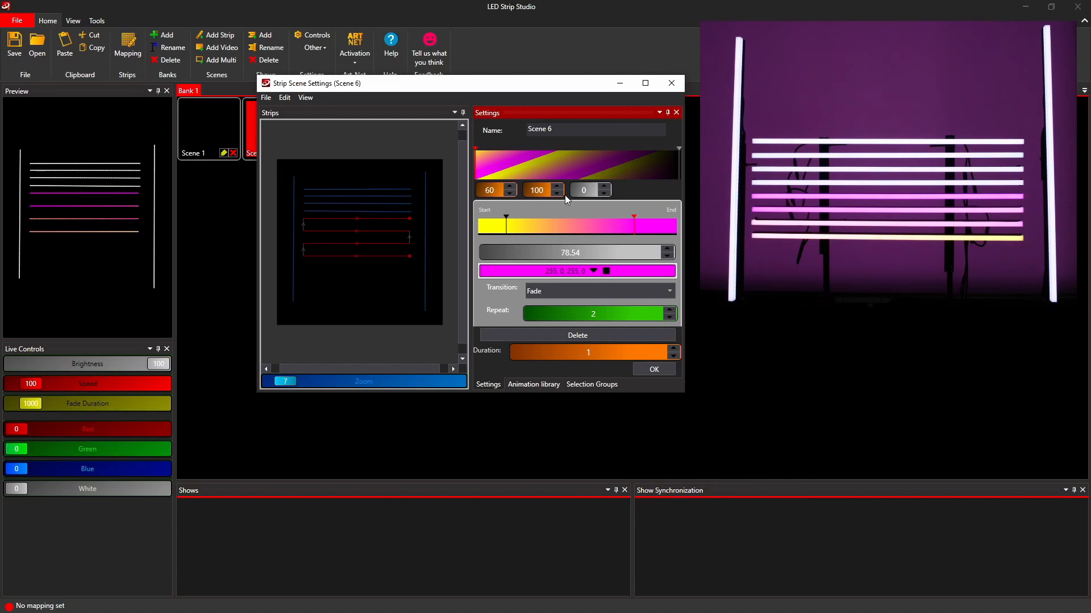
# Replace the black end keyframe of the lower bars' animation with a copy of the yellow-to-magenta first keyframe
pyautogui.click(476, 149)
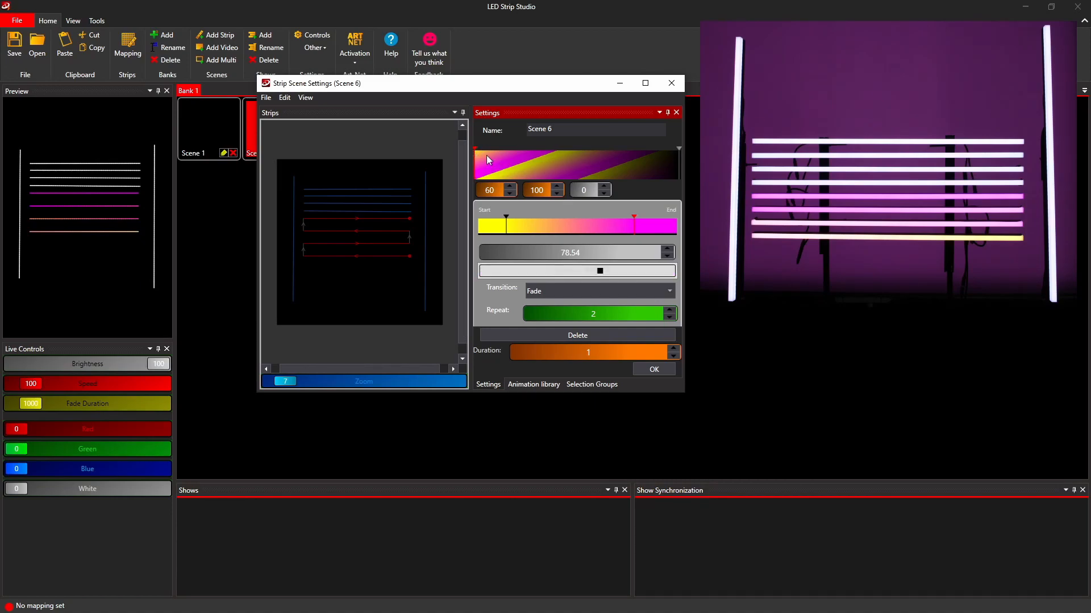
pyautogui.click(679, 149)
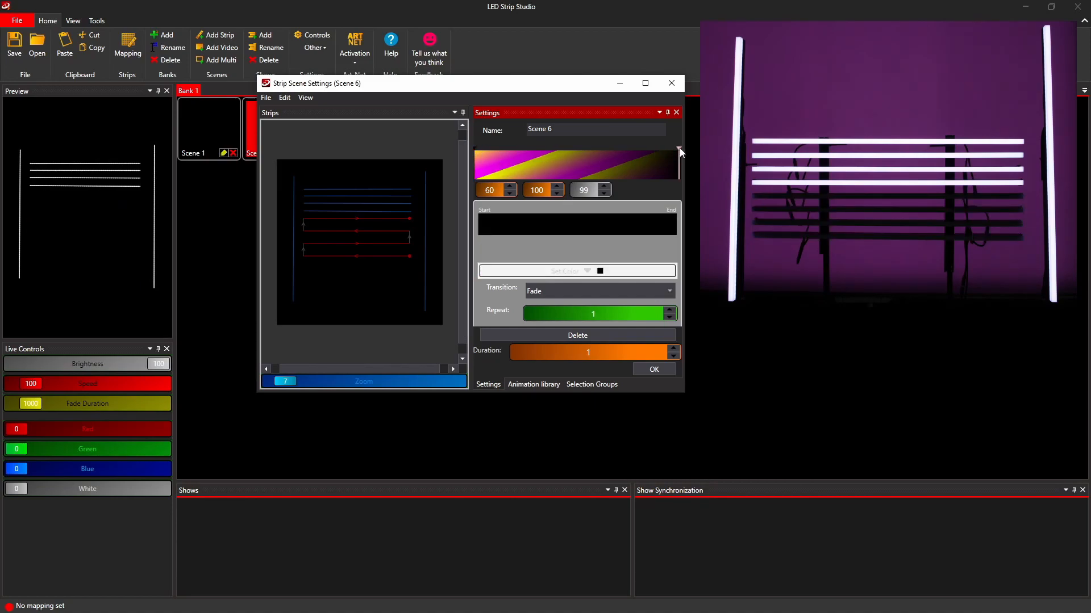
pyautogui.rightClick(483, 162)
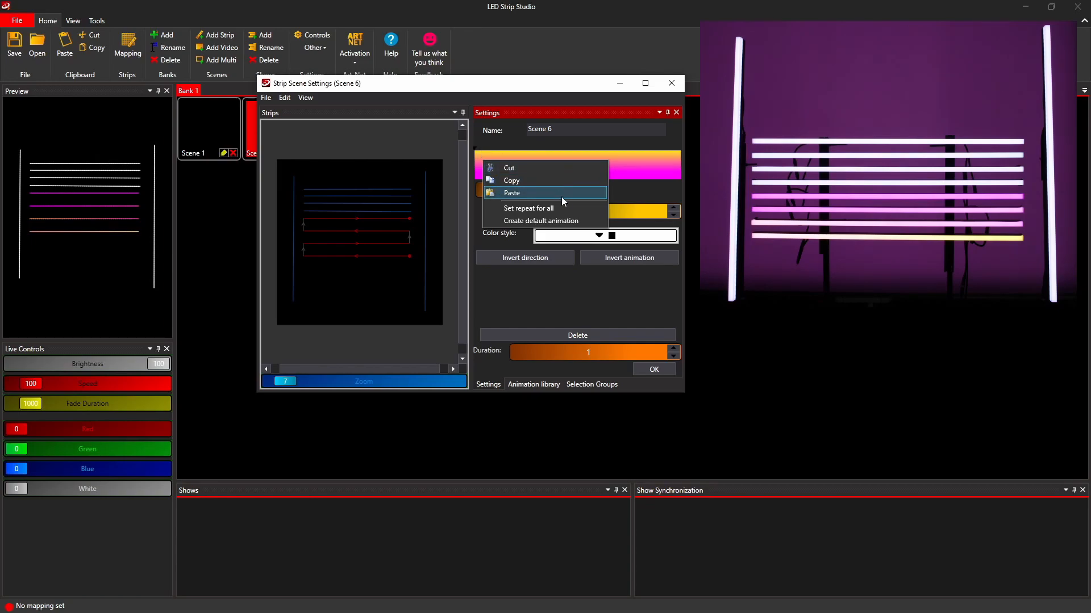
pyautogui.click(578, 209)
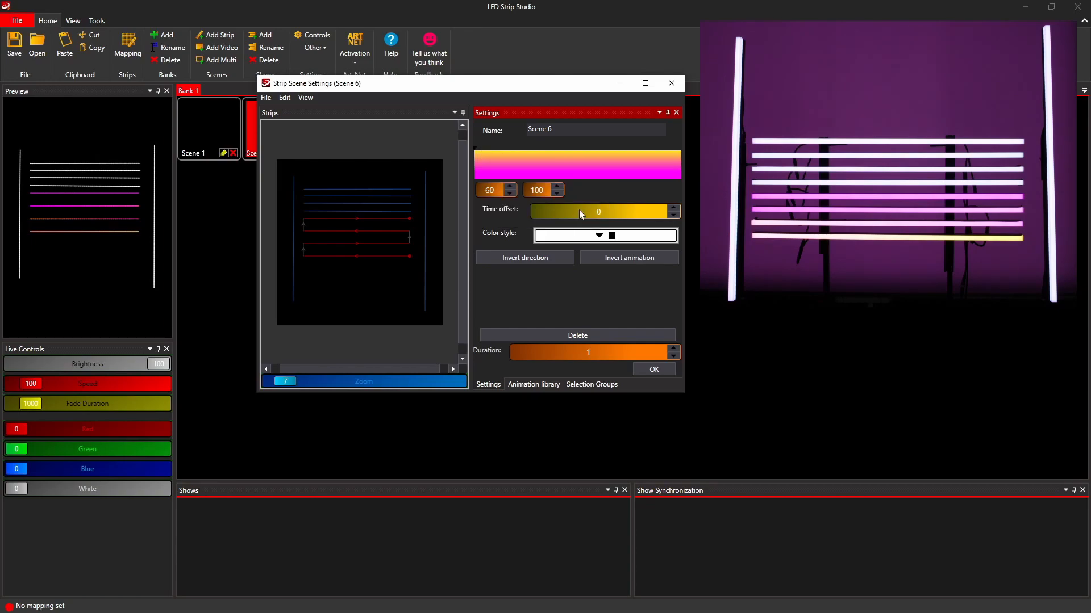
pyautogui.click(476, 149)
pyautogui.rightClick(473, 149)
pyautogui.click(521, 209)
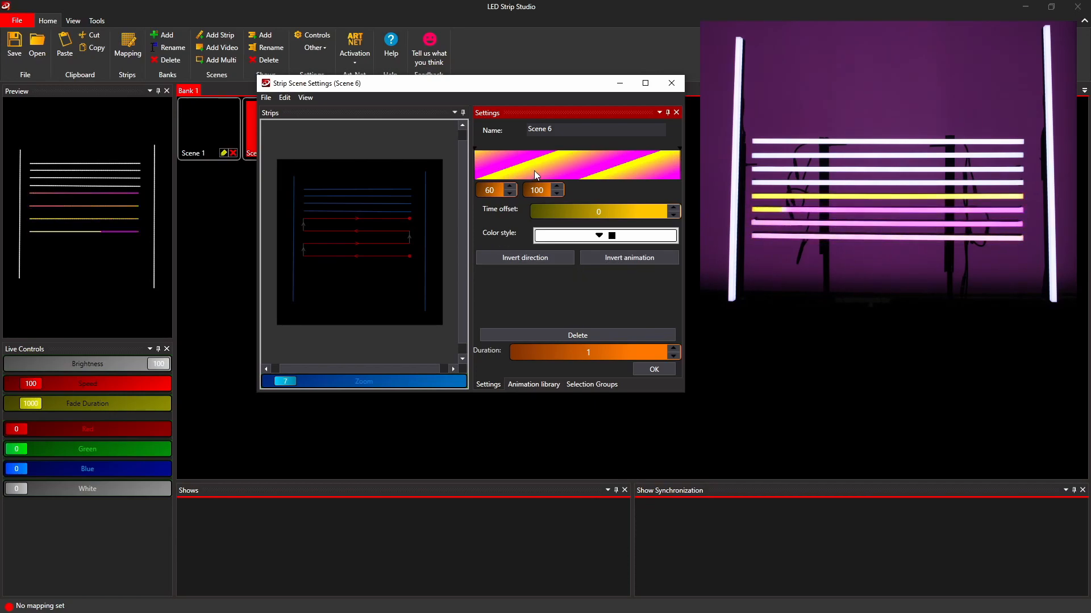
pyautogui.click(475, 148)
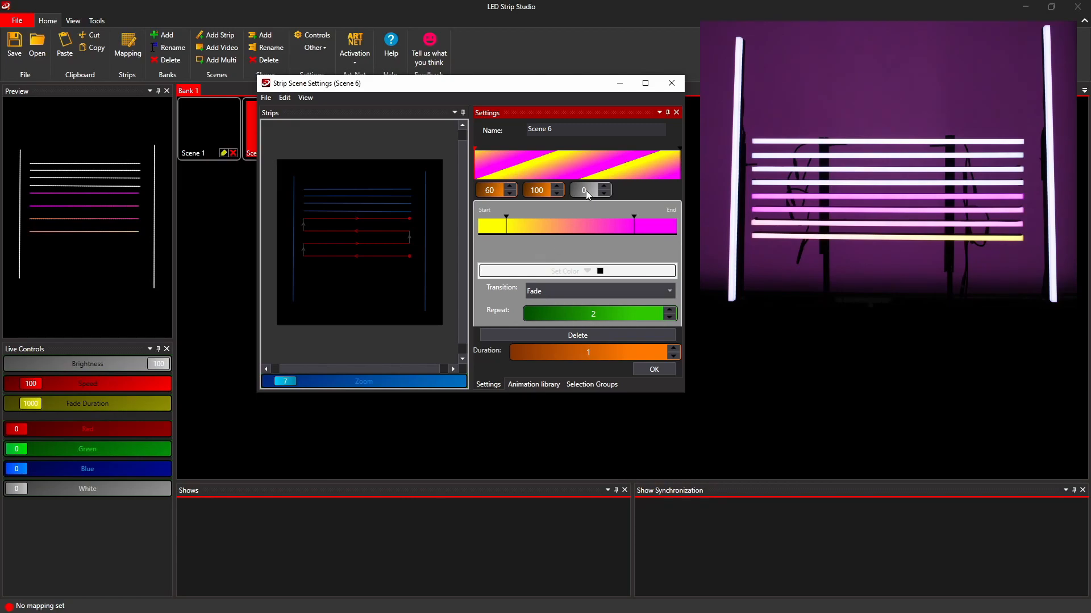
# Set the start value of the lower bars' yellow-to-magenta animation to 0 and save Scene 6
pyautogui.doubleClick(489, 190)
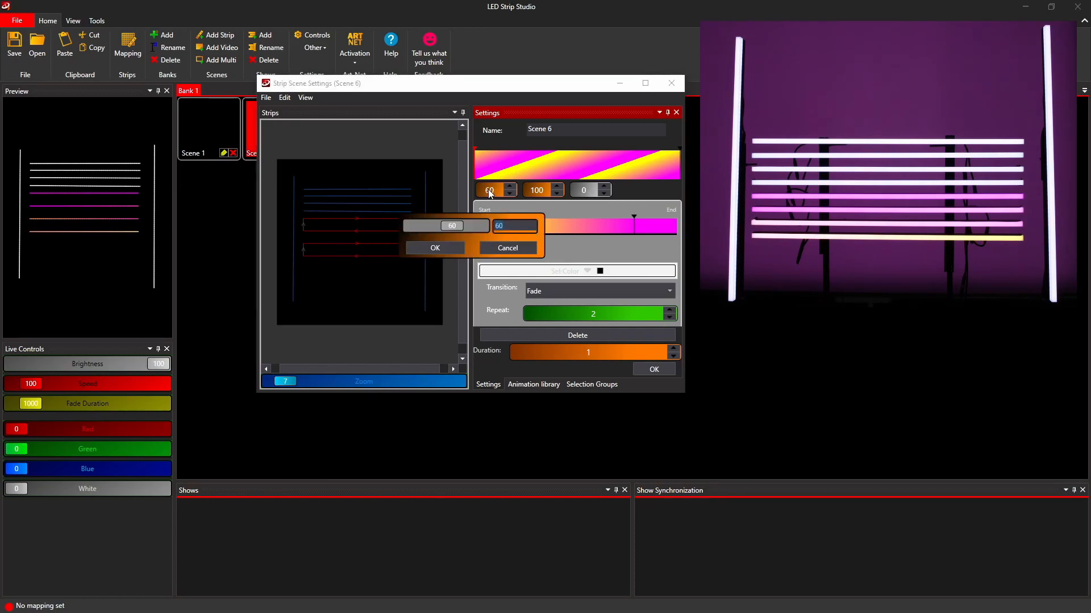
pyautogui.write('0')
pyautogui.press('Return')
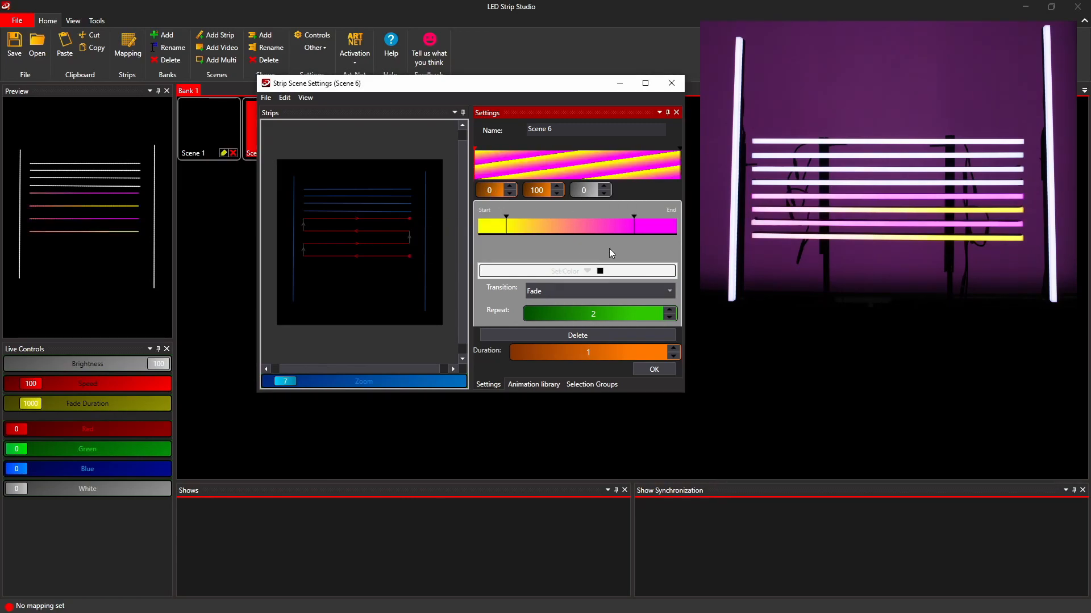
pyautogui.click(654, 369)
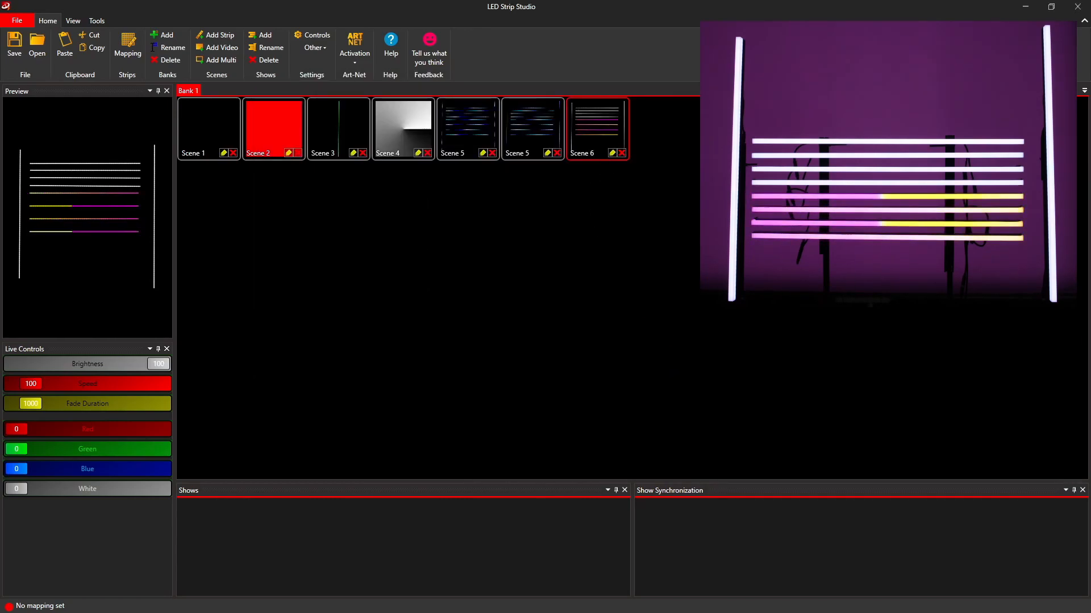
# Reopen Scene 6 and move the magenta stop of the lower bars' animation to 83.12
pyautogui.click(612, 153)
pyautogui.moveTo(551, 84); pyautogui.dragTo(514, 79)
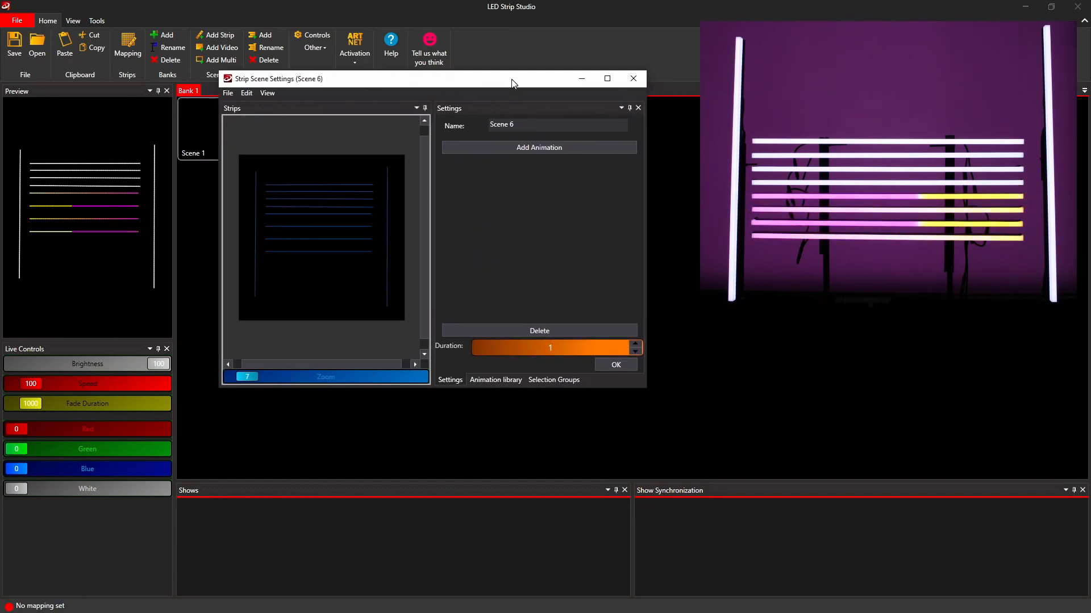
pyautogui.click(348, 240)
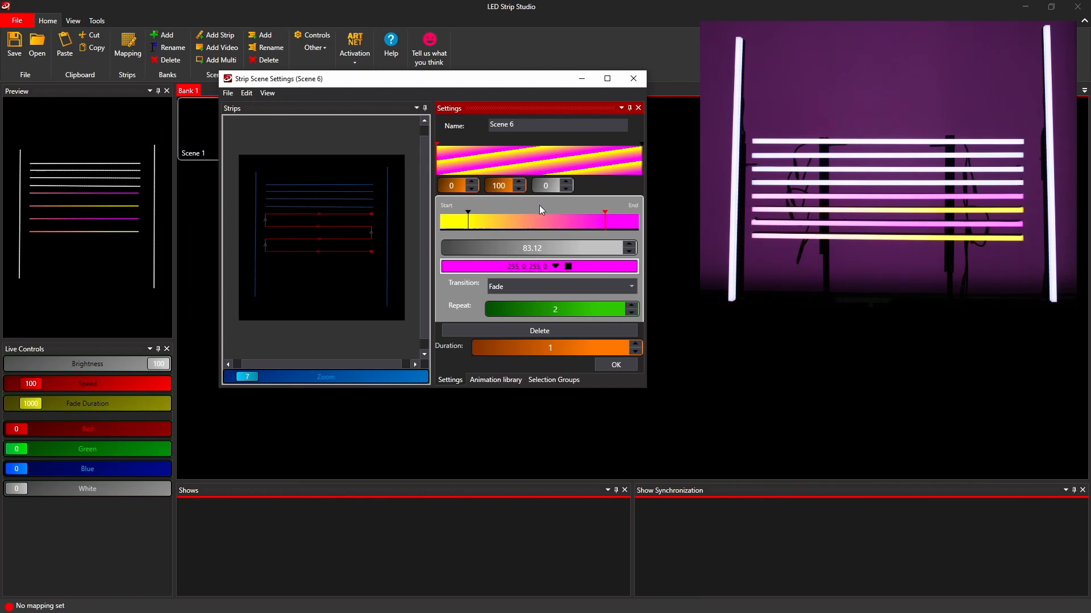
# Apply the teal-and-white wallpaper animation from the Digital Color library group to the upper horizontal bars
pyautogui.click(495, 380)
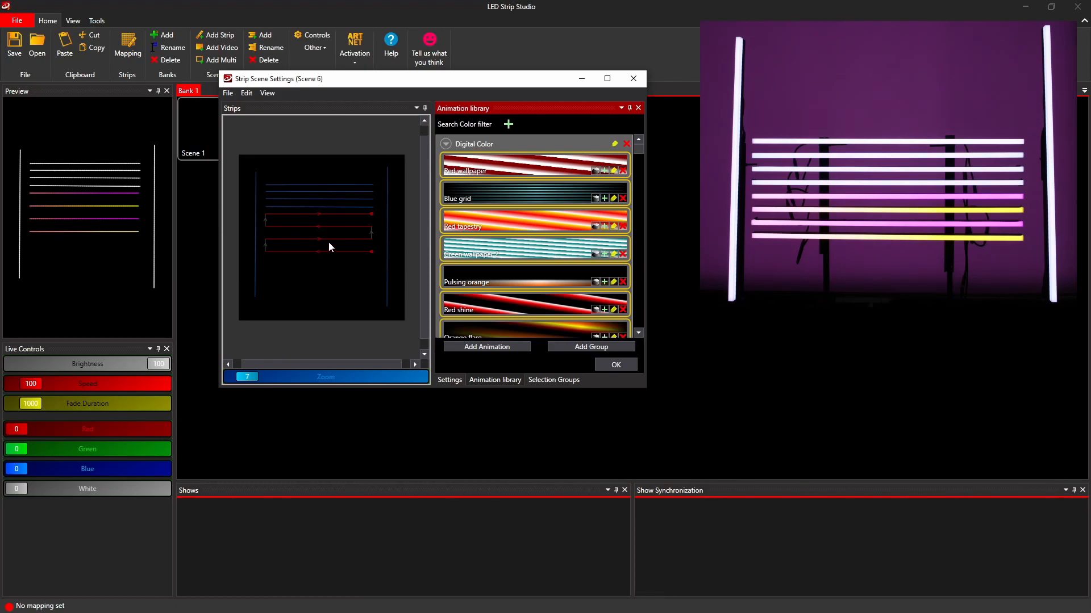
pyautogui.moveTo(533, 252); pyautogui.dragTo(346, 193)
pyautogui.click(530, 347)
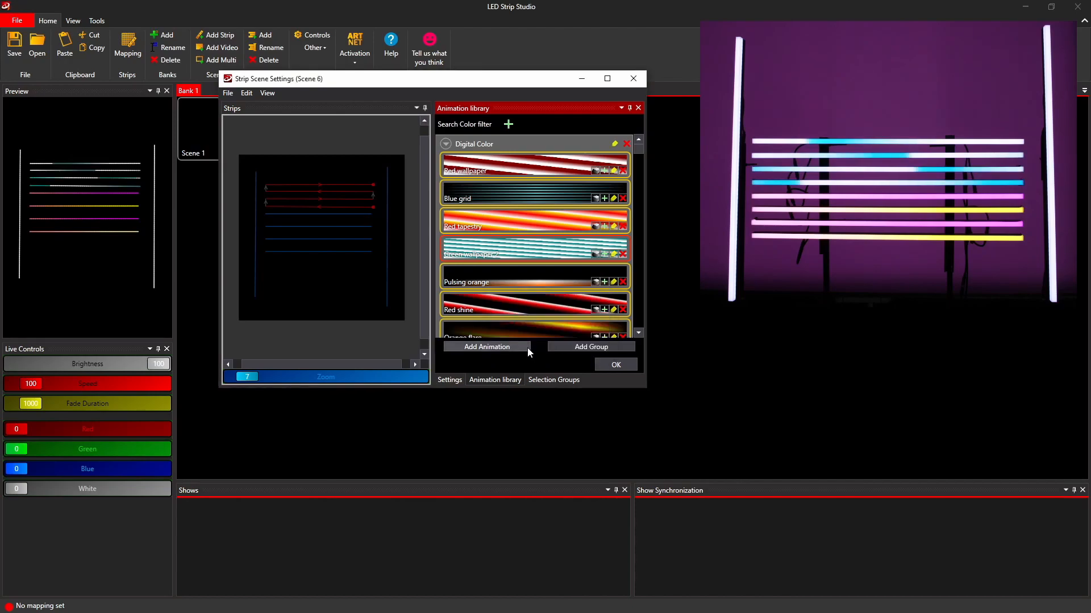
# Open the first keyframe of the upper bars' teal-and-white animation and save Scene 6
pyautogui.click(452, 380)
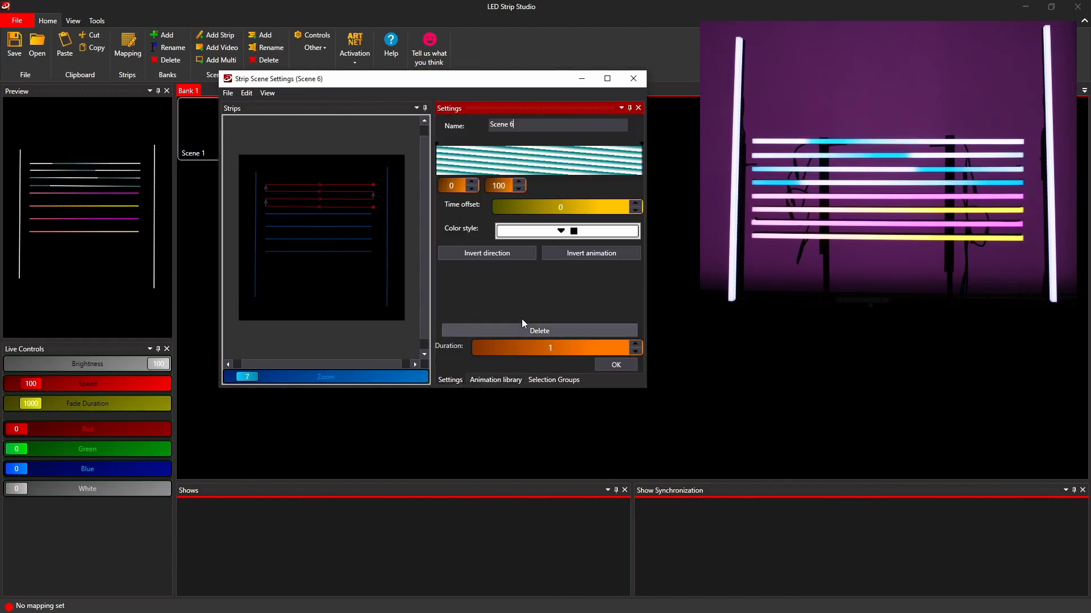
pyautogui.click(437, 149)
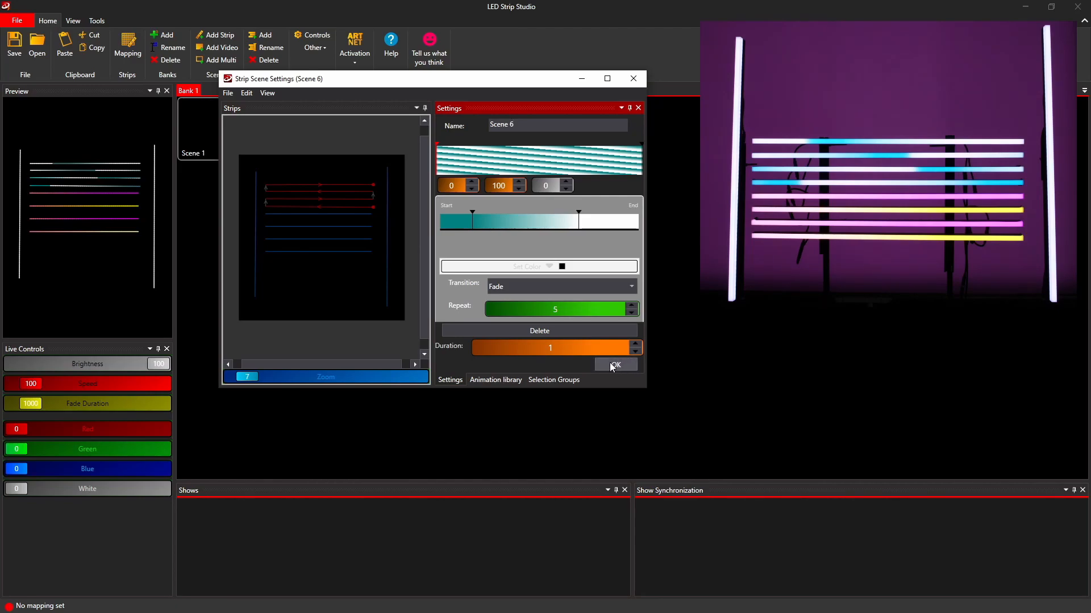
pyautogui.moveTo(480, 81); pyautogui.dragTo(505, 191)
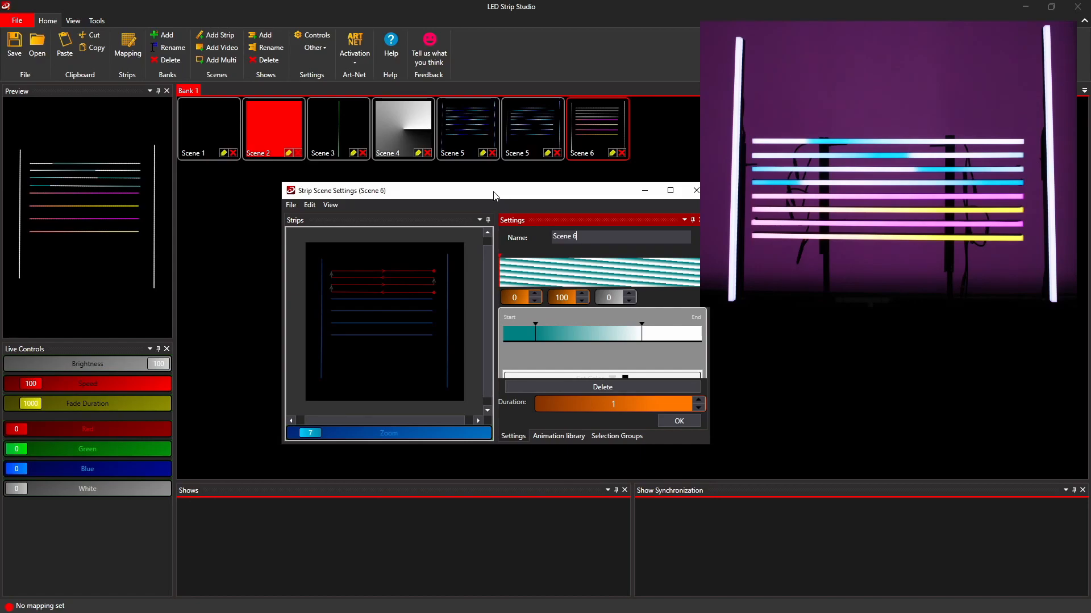
pyautogui.moveTo(496, 190); pyautogui.dragTo(438, 174)
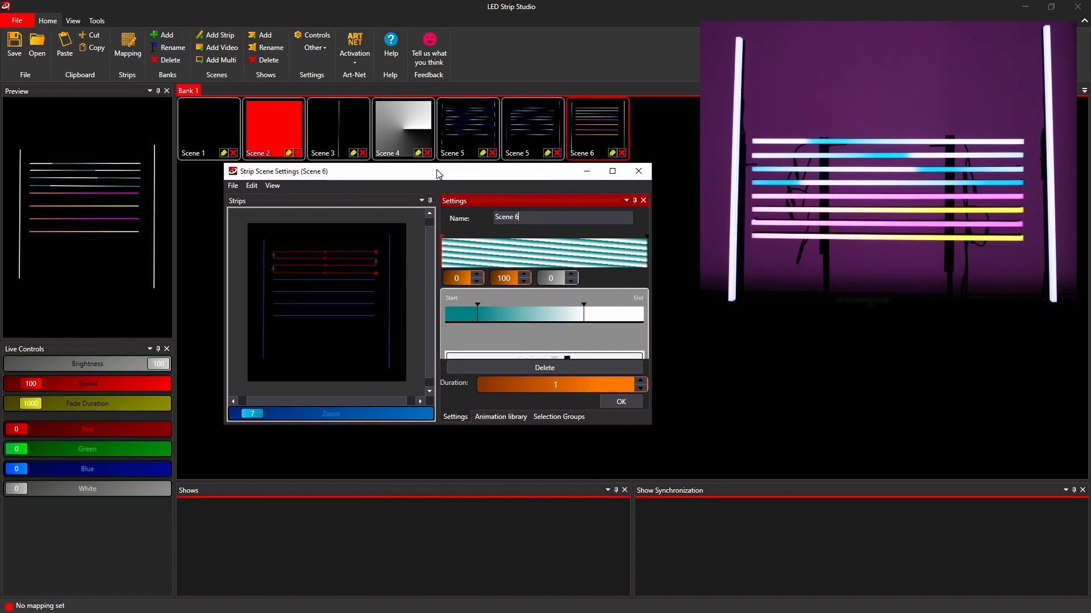
pyautogui.click(622, 403)
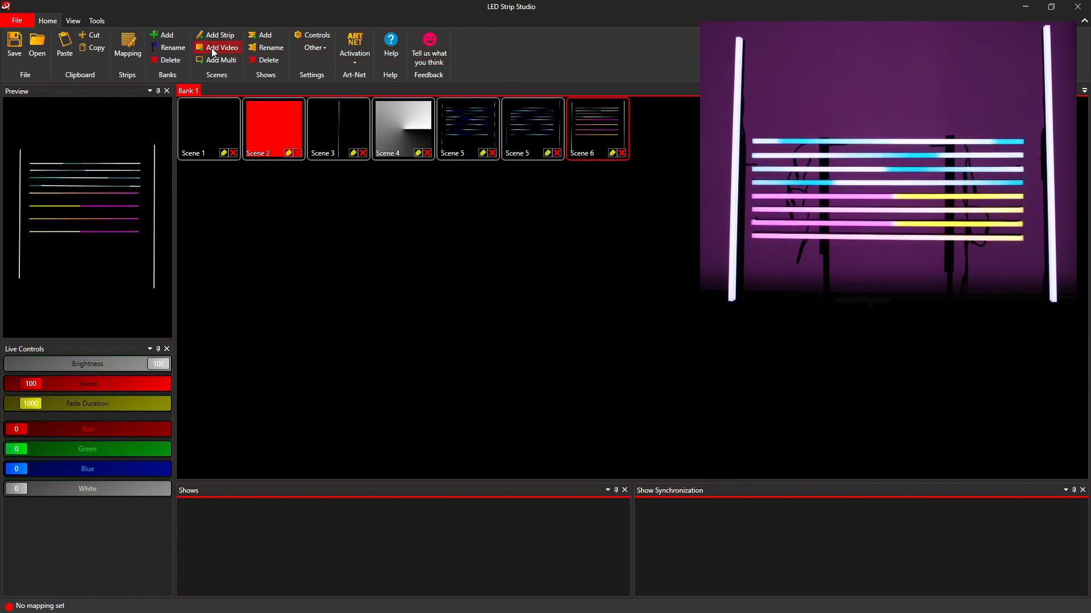
# Create a new video scene, Scene 7, and give it a Video (QuickTime) layer
pyautogui.click(232, 49)
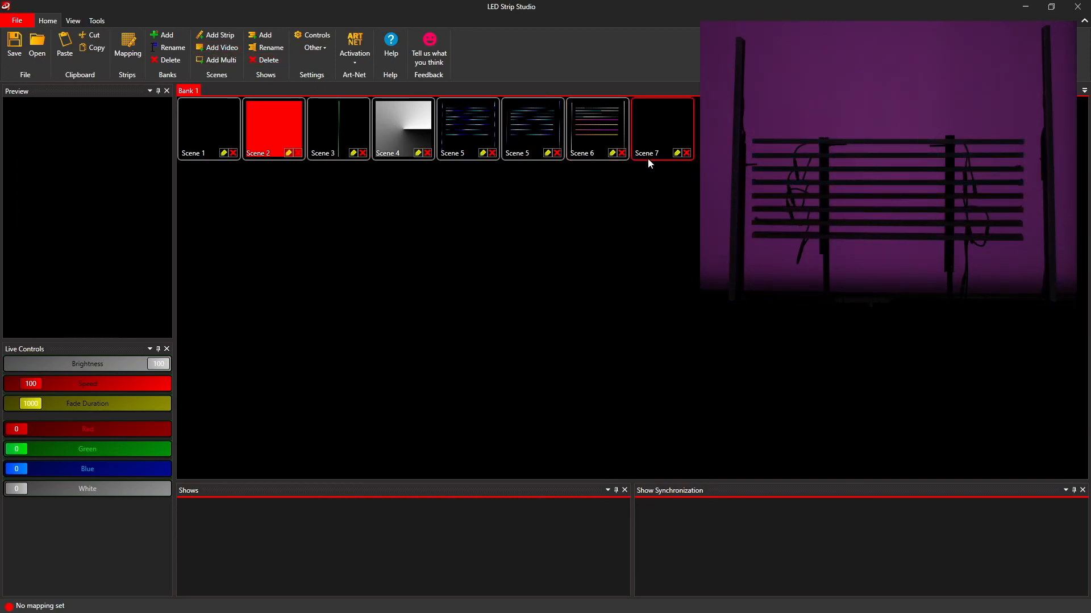
pyautogui.click(677, 153)
pyautogui.moveTo(500, 104); pyautogui.dragTo(518, 36)
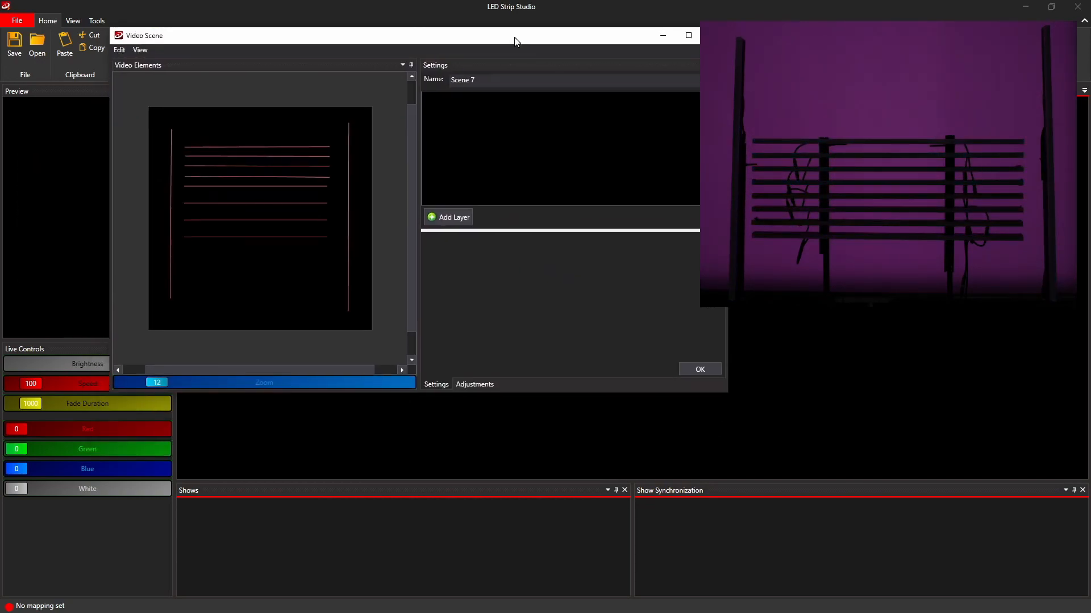
pyautogui.click(448, 219)
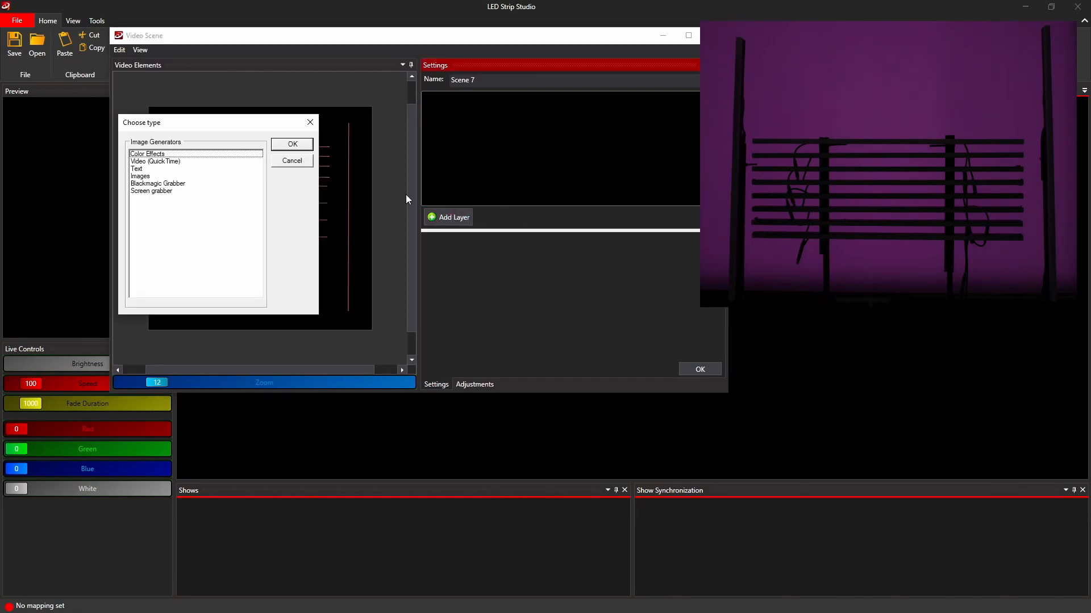
pyautogui.moveTo(253, 125); pyautogui.dragTo(284, 111)
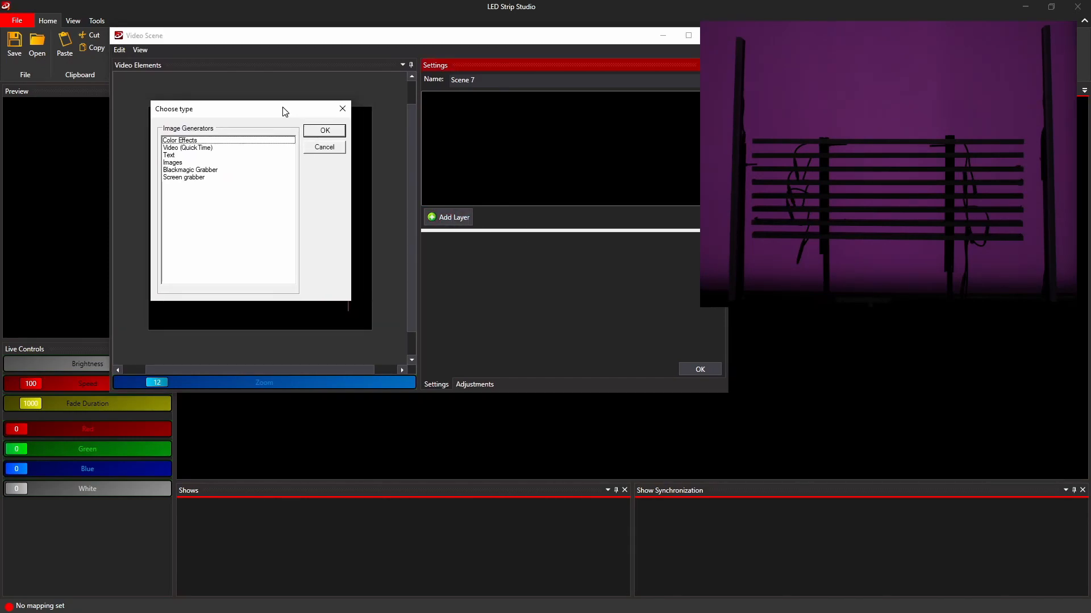
pyautogui.click(187, 141)
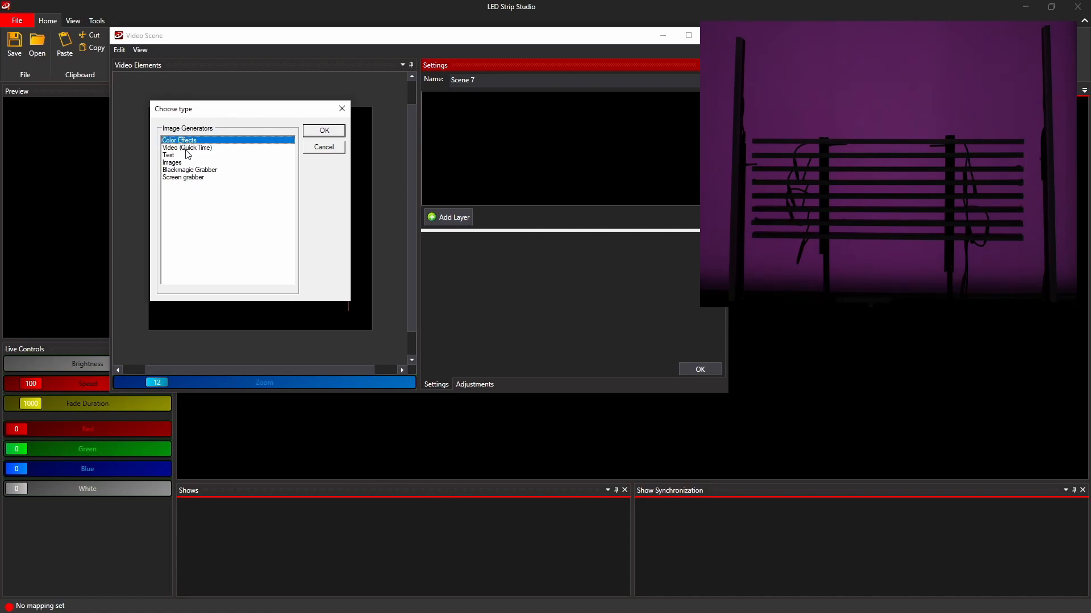
pyautogui.click(192, 149)
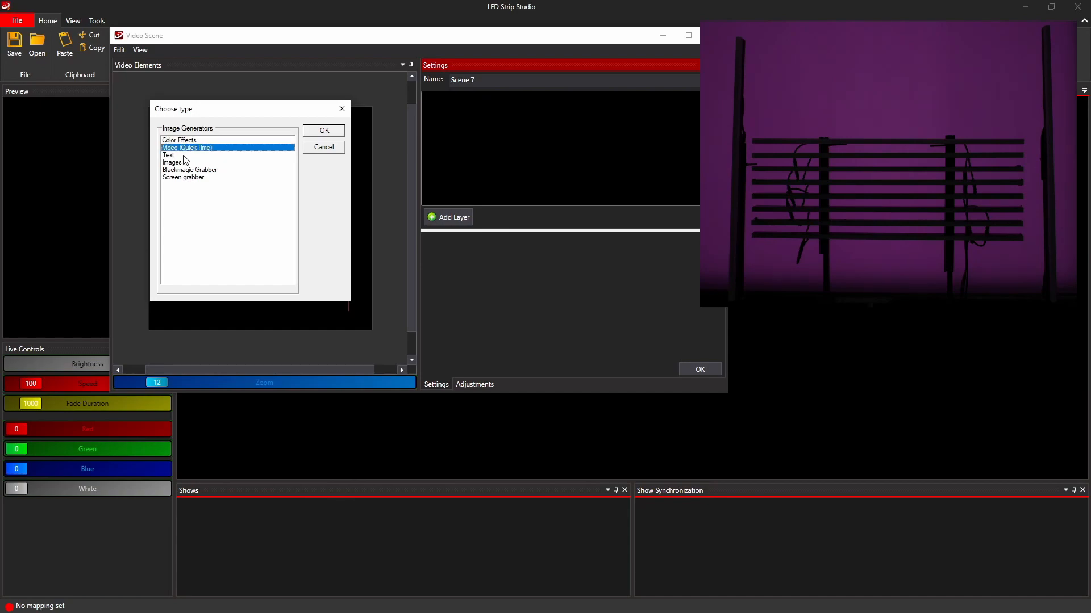
pyautogui.click(323, 130)
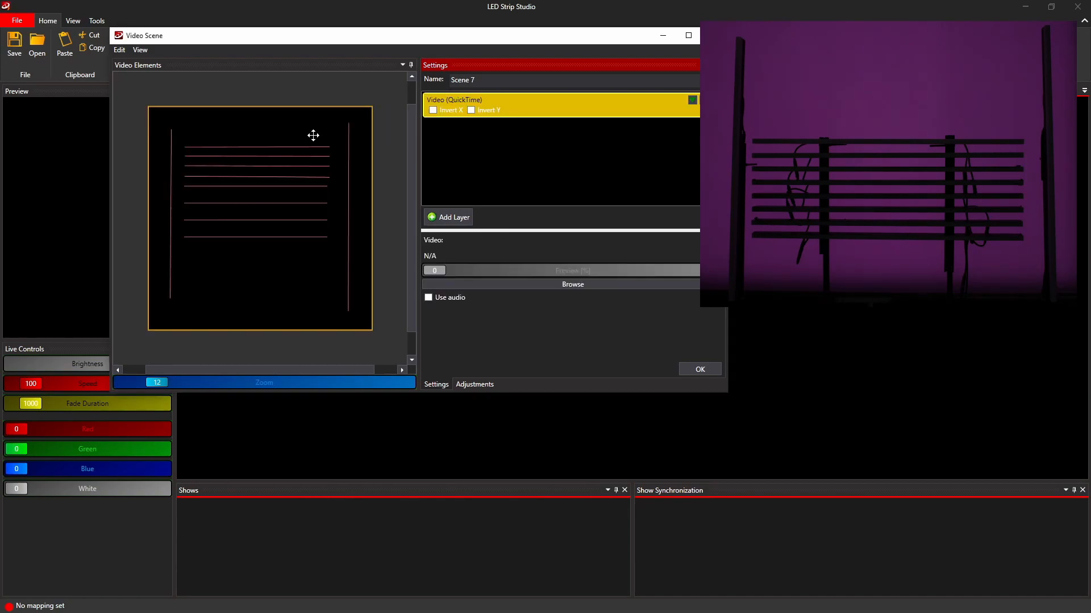
# Load 13.mov from the vids folder in Desktop\27022021_LSS_Training into Scene 7's video layer
pyautogui.click(590, 283)
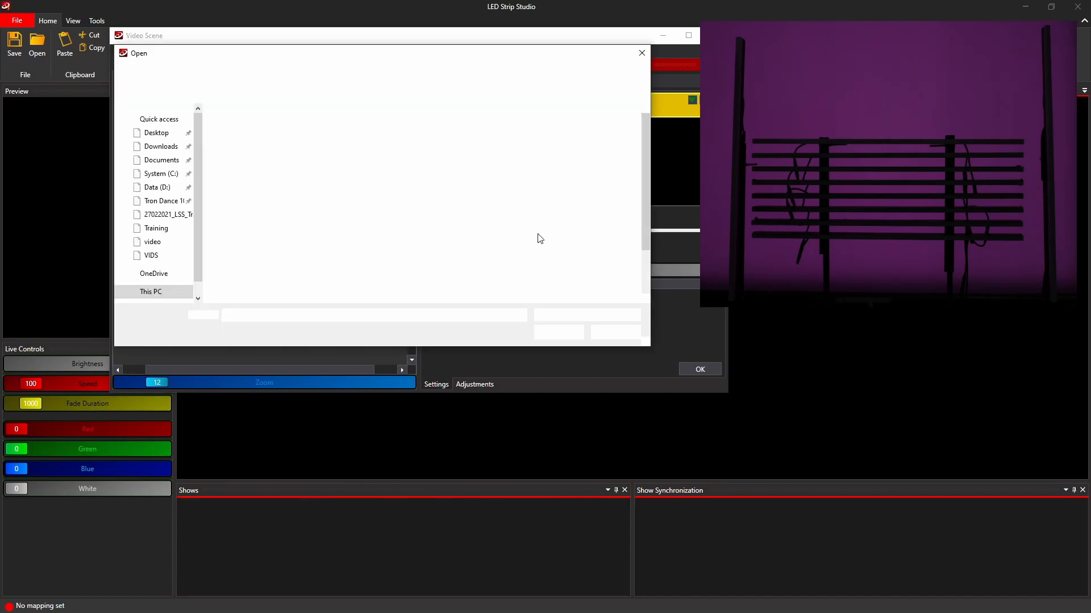
pyautogui.click(155, 133)
pyautogui.doubleClick(271, 113)
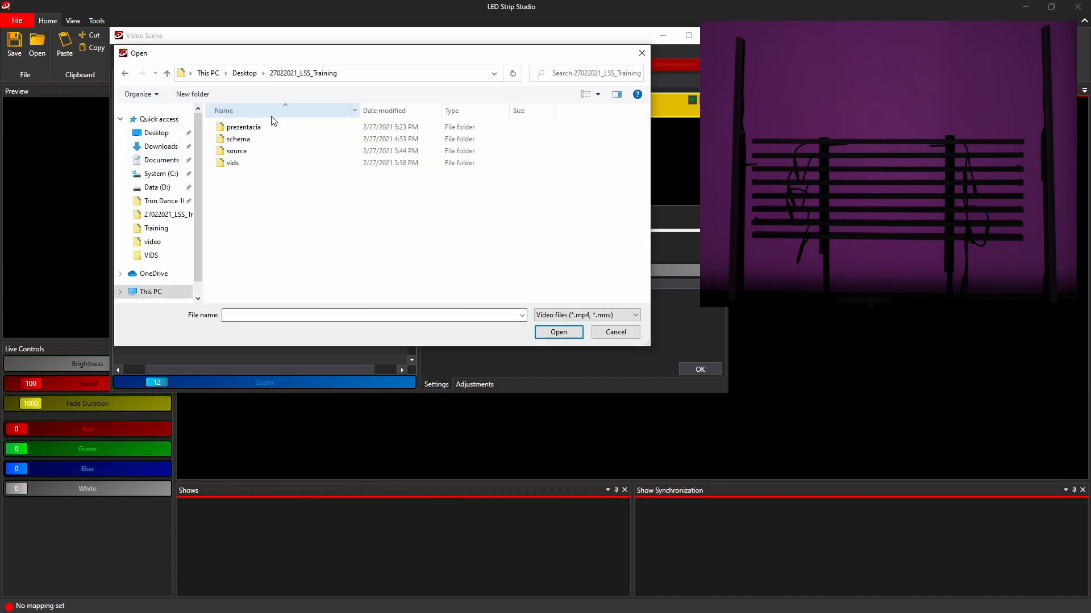
pyautogui.doubleClick(232, 159)
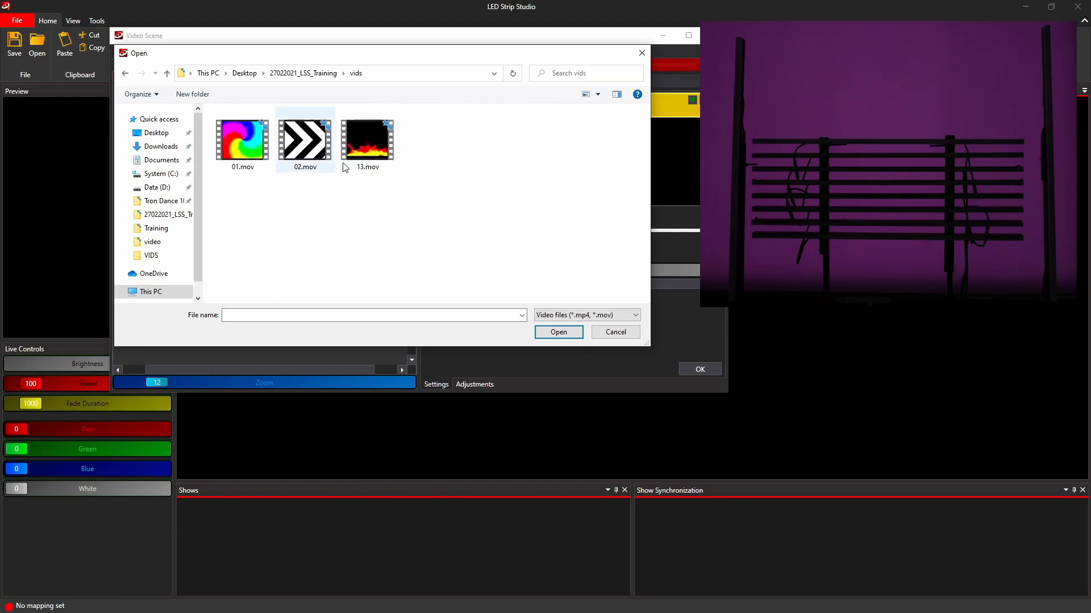
pyautogui.click(367, 142)
pyautogui.click(558, 332)
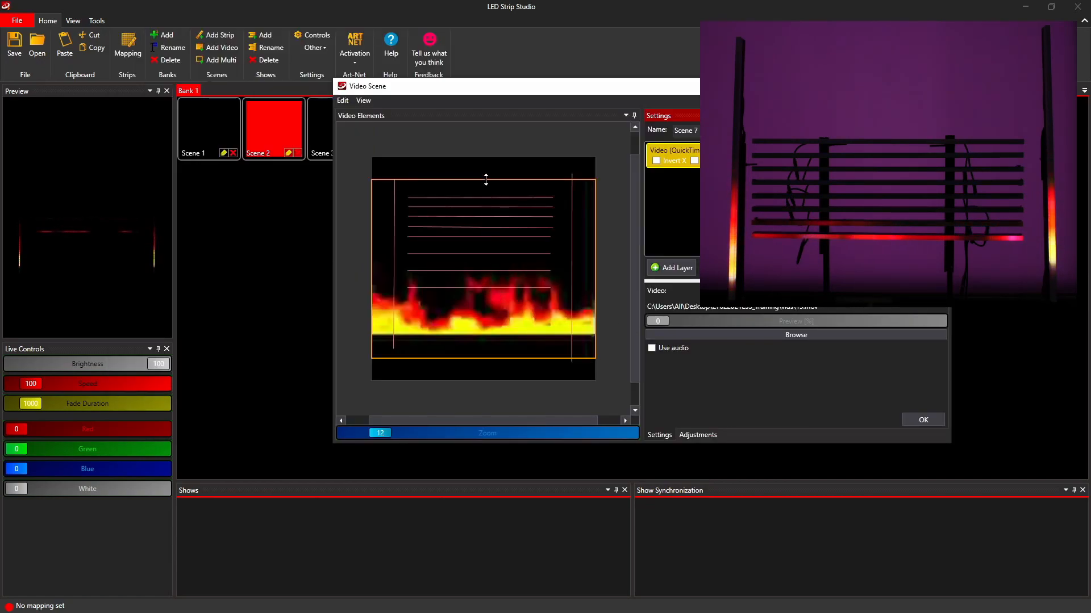
# Stretch the fire video taller, shift it up, narrow it from its left edge over the LED bars, and save Scene 7
pyautogui.moveTo(485, 182); pyautogui.dragTo(486, 222)
pyautogui.moveTo(489, 271); pyautogui.dragTo(494, 215)
pyautogui.moveTo(496, 160); pyautogui.dragTo(494, 114)
pyautogui.moveTo(502, 263); pyautogui.dragTo(496, 292)
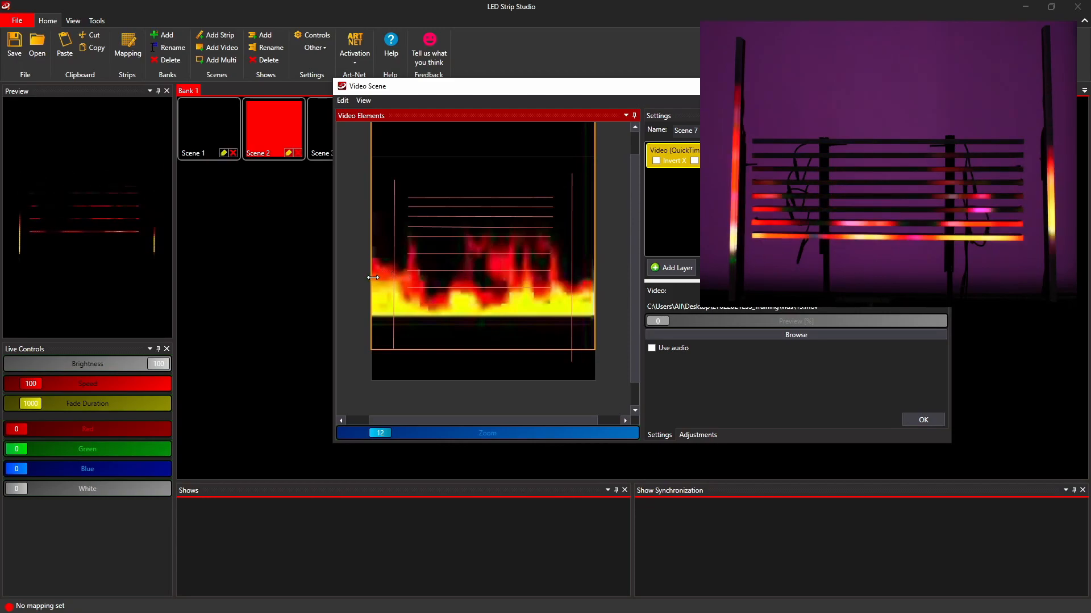
pyautogui.moveTo(372, 279); pyautogui.dragTo(380, 279)
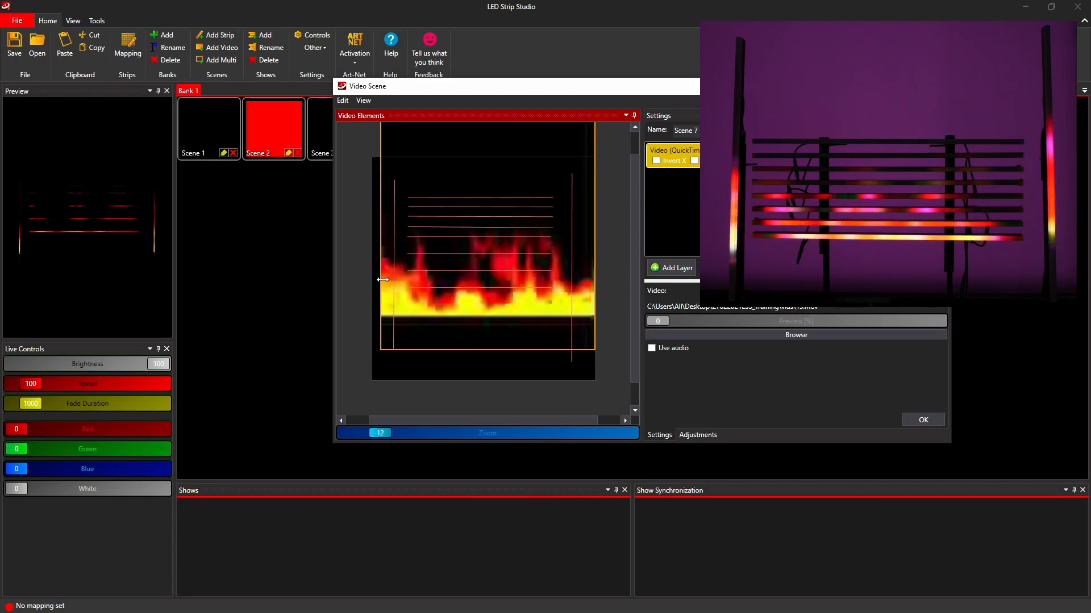
pyautogui.click(923, 420)
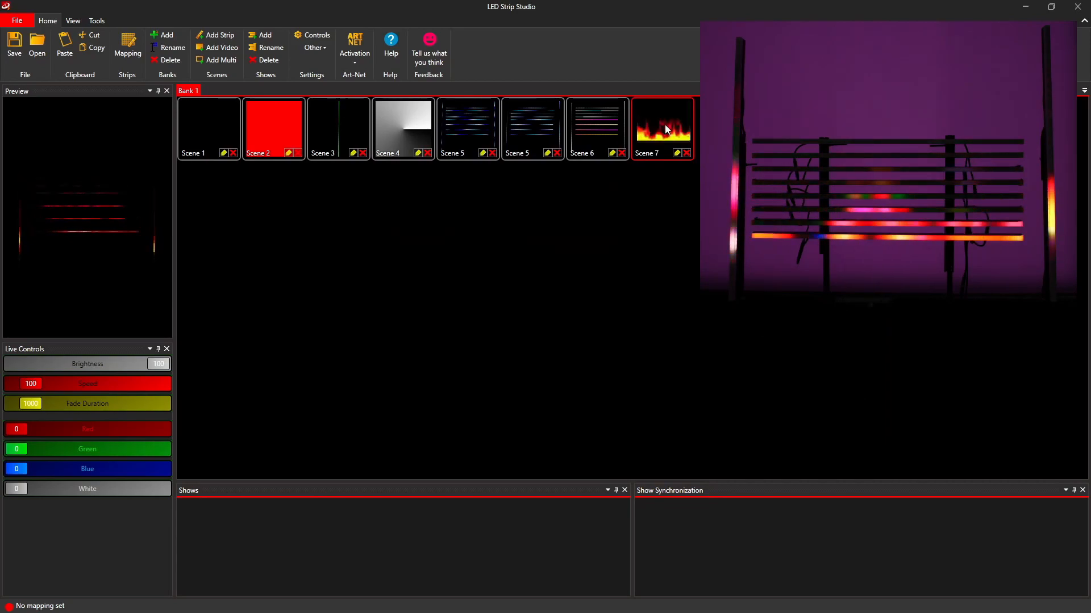
# Switch to File Explorer and add 01.mov from the vids folder to Bank 1 as a new video scene
pyautogui.hotkey('alt', 'Tab')
pyautogui.click(244, 369)
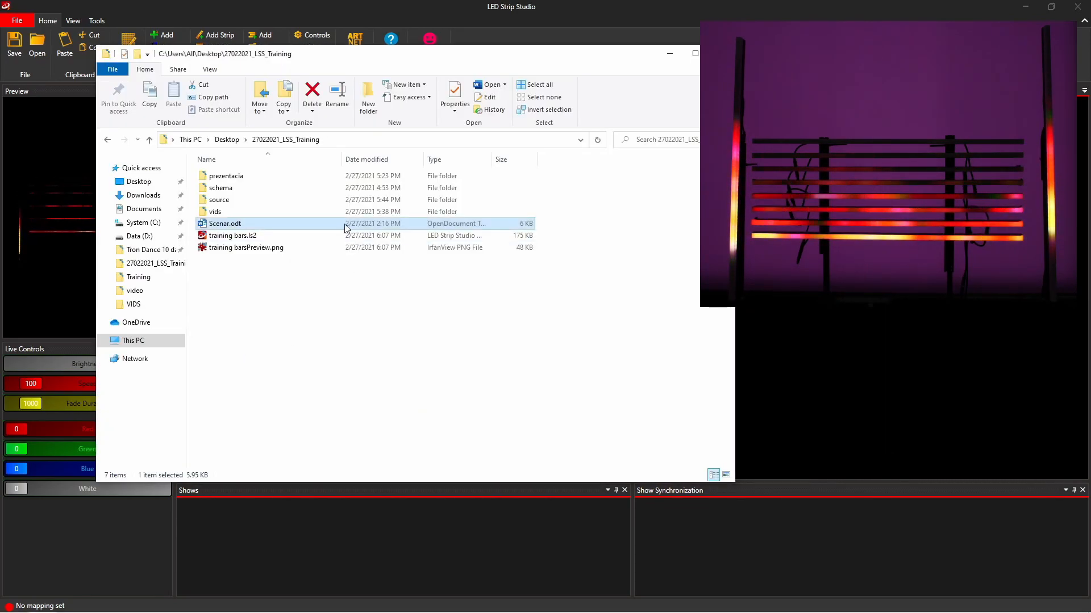
pyautogui.doubleClick(244, 213)
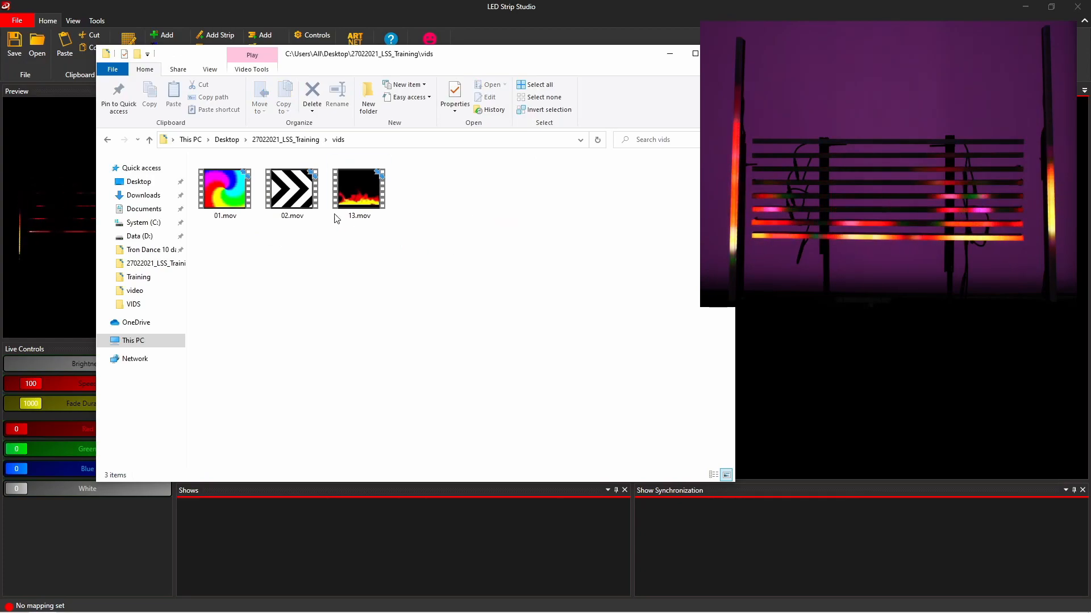
pyautogui.moveTo(384, 48); pyautogui.dragTo(579, 206)
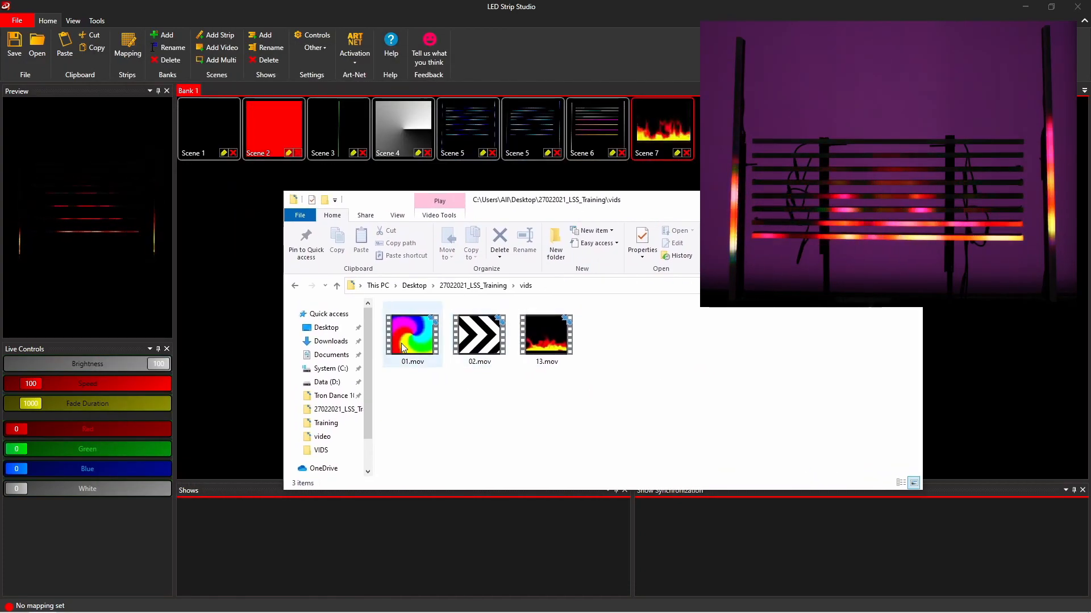
pyautogui.click(421, 343)
pyautogui.moveTo(418, 340); pyautogui.dragTo(727, 130)
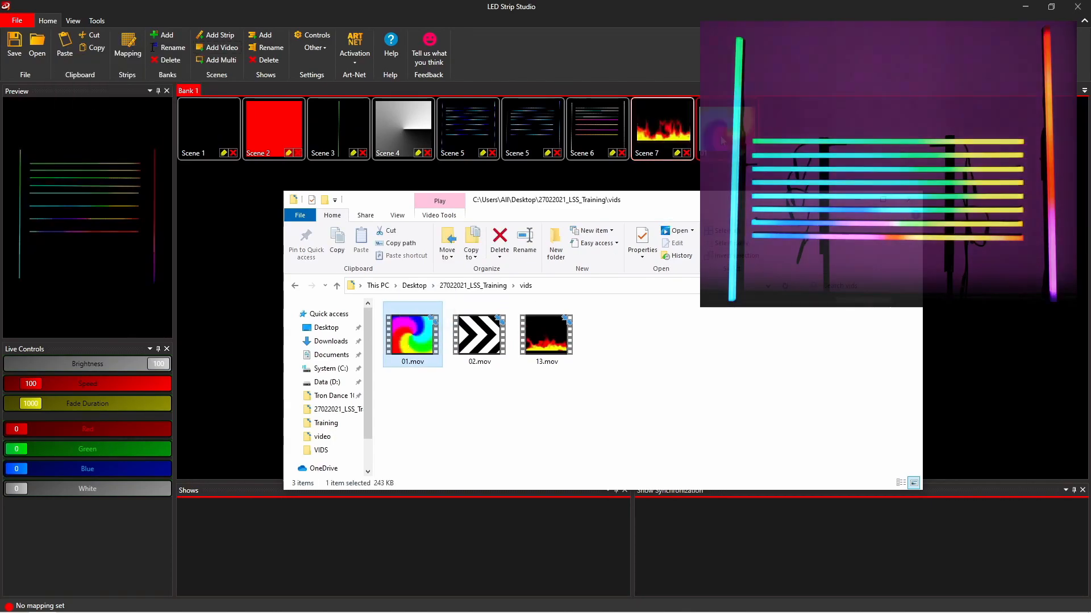
# Open the settings of scene 01 and narrow its swirl video from both sides around the LED bars
pyautogui.click(726, 128)
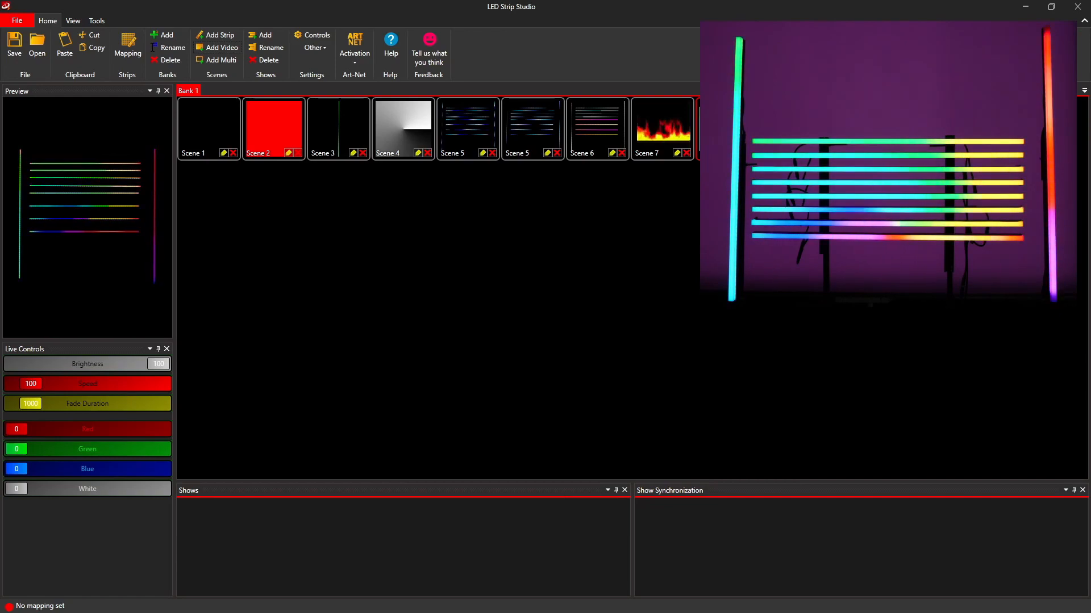
pyautogui.moveTo(756, 87); pyautogui.dragTo(580, 204)
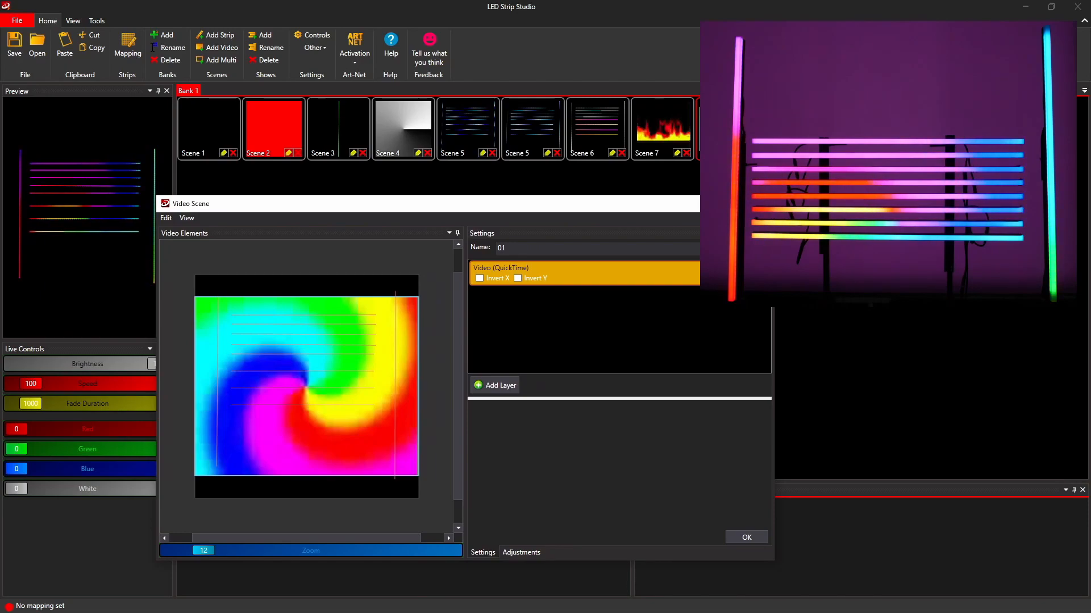
pyautogui.moveTo(652, 205); pyautogui.dragTo(695, 119)
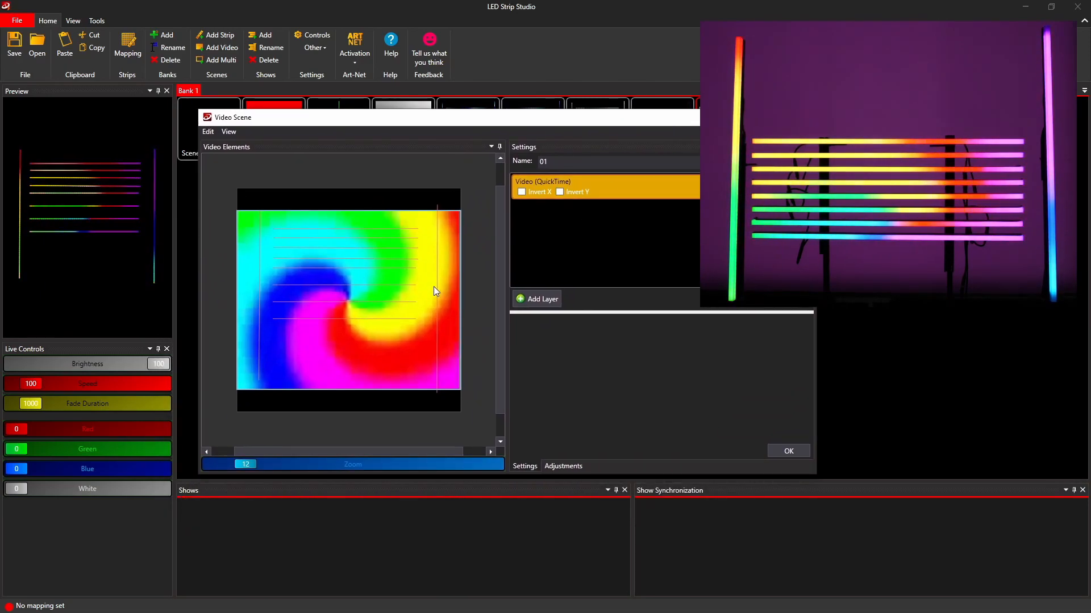
pyautogui.click(459, 388)
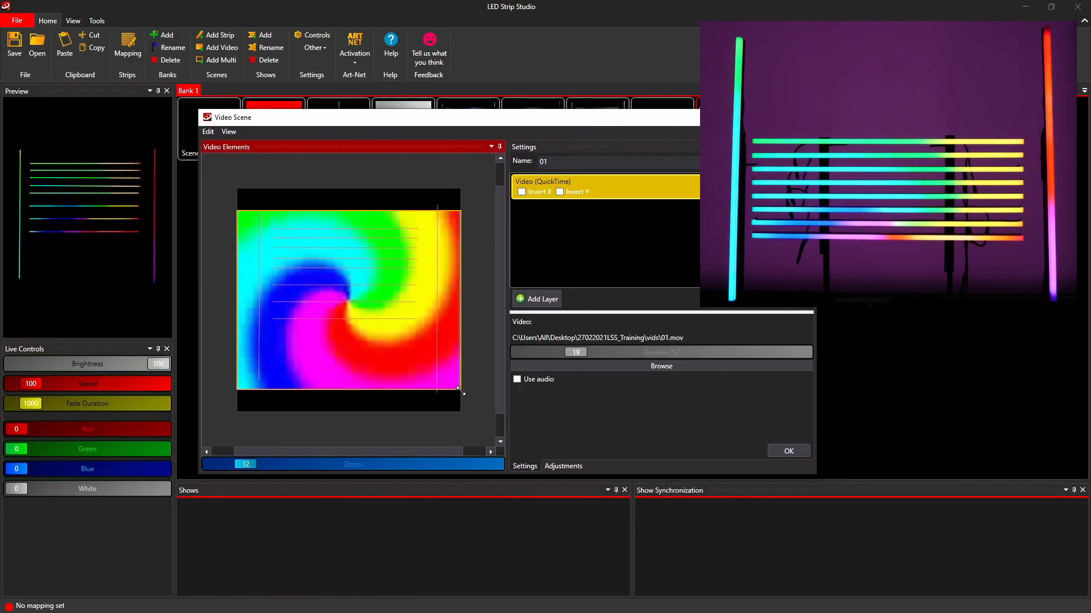
pyautogui.moveTo(456, 385); pyautogui.dragTo(441, 392)
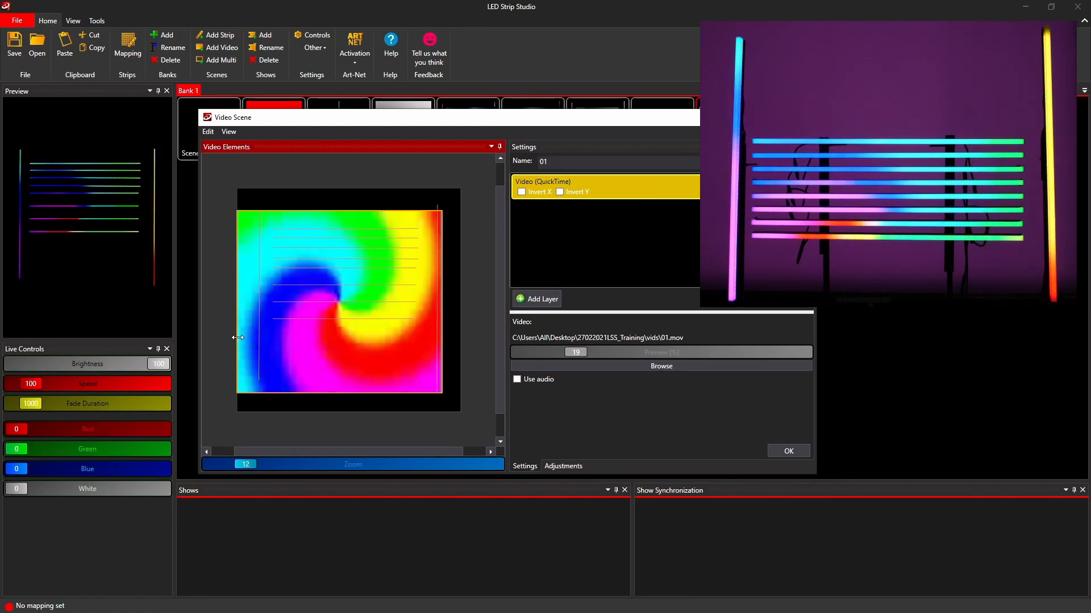
pyautogui.moveTo(238, 339); pyautogui.dragTo(258, 338)
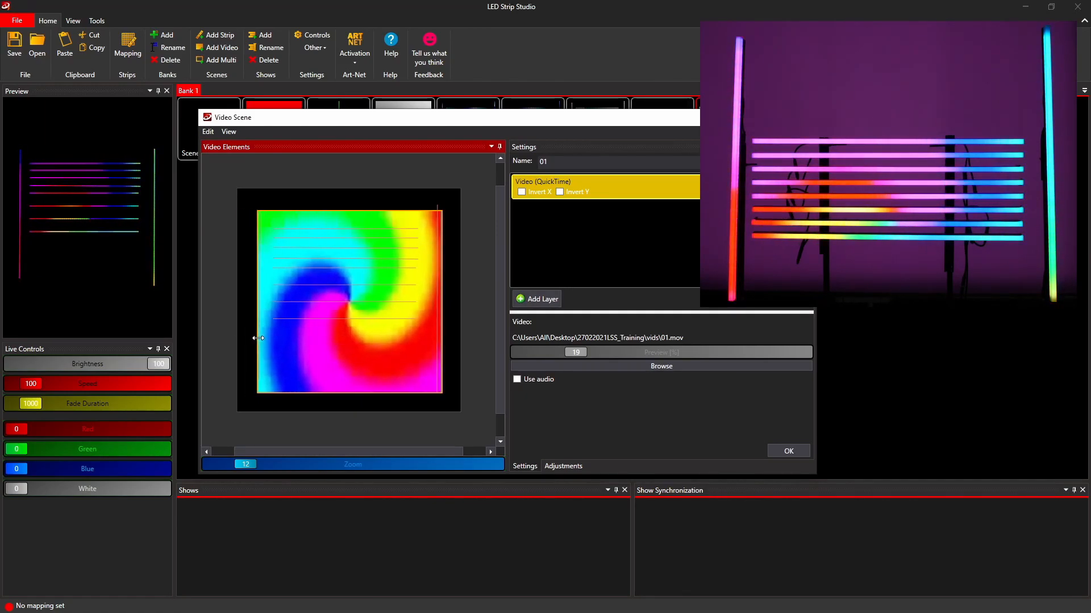
pyautogui.moveTo(258, 338); pyautogui.dragTo(268, 337)
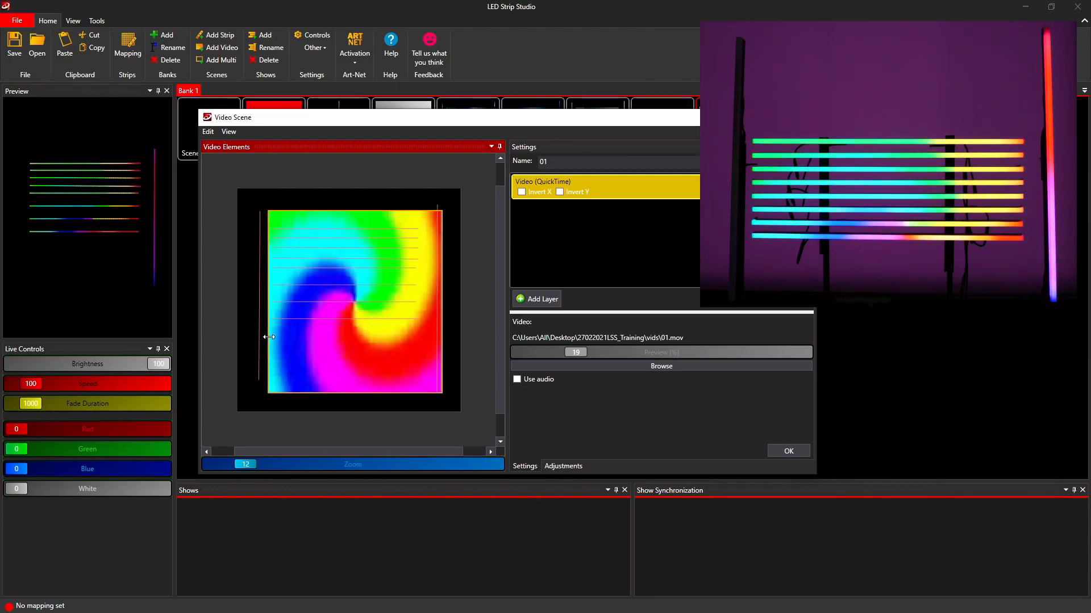
# Stretch and reposition the video layer to cover all the LED strips, including both vertical ones, and save the scene
pyautogui.moveTo(269, 337); pyautogui.dragTo(248, 335)
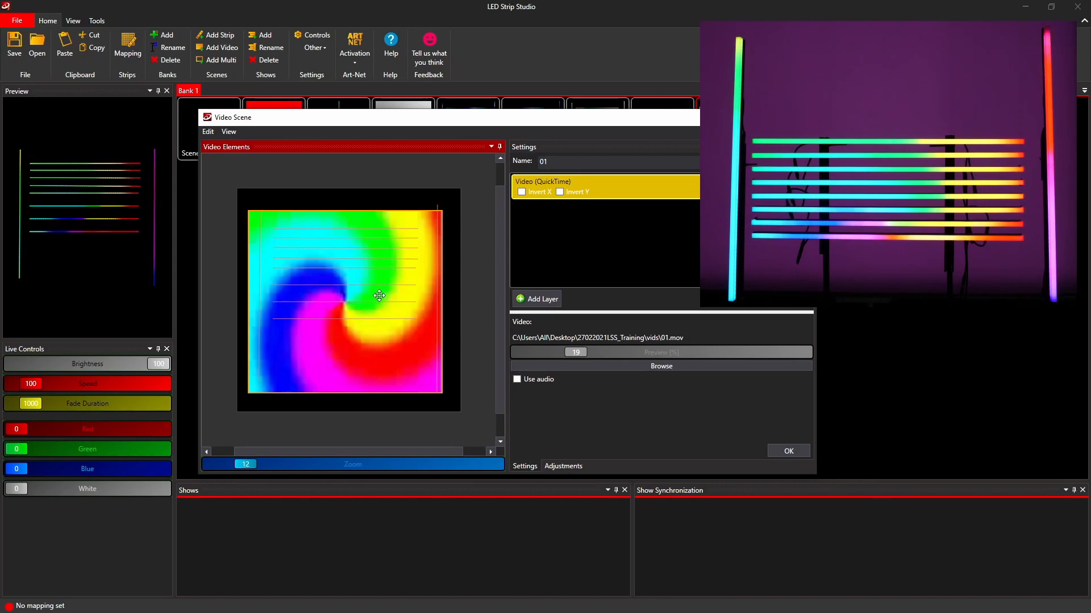
pyautogui.moveTo(374, 282); pyautogui.dragTo(377, 275)
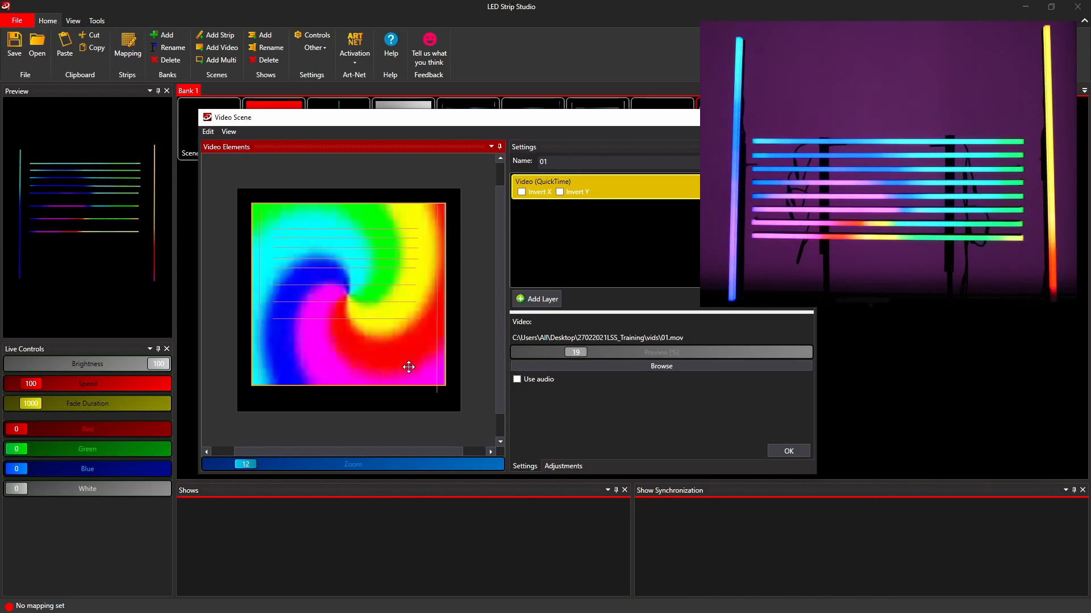
pyautogui.moveTo(409, 386); pyautogui.dragTo(413, 396)
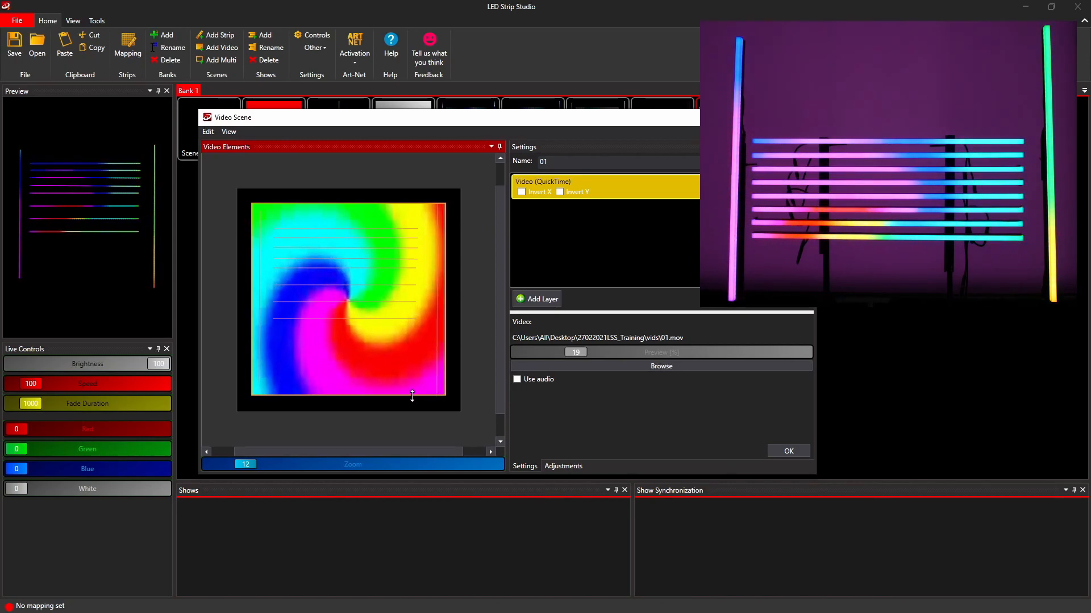
pyautogui.click(788, 450)
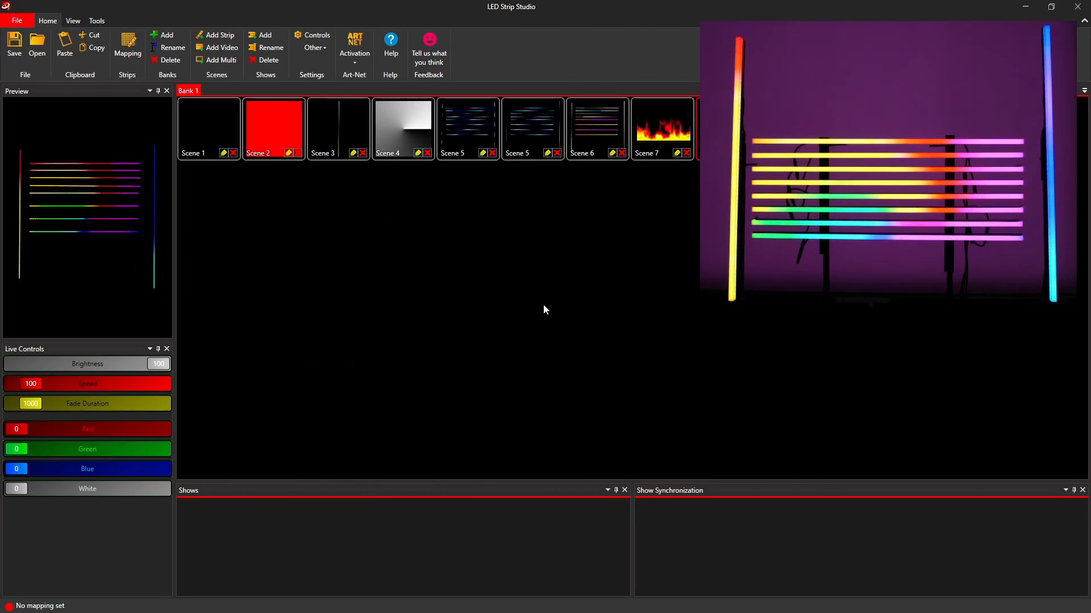
# Create a new video scene and add a Text layer to it
pyautogui.click(217, 48)
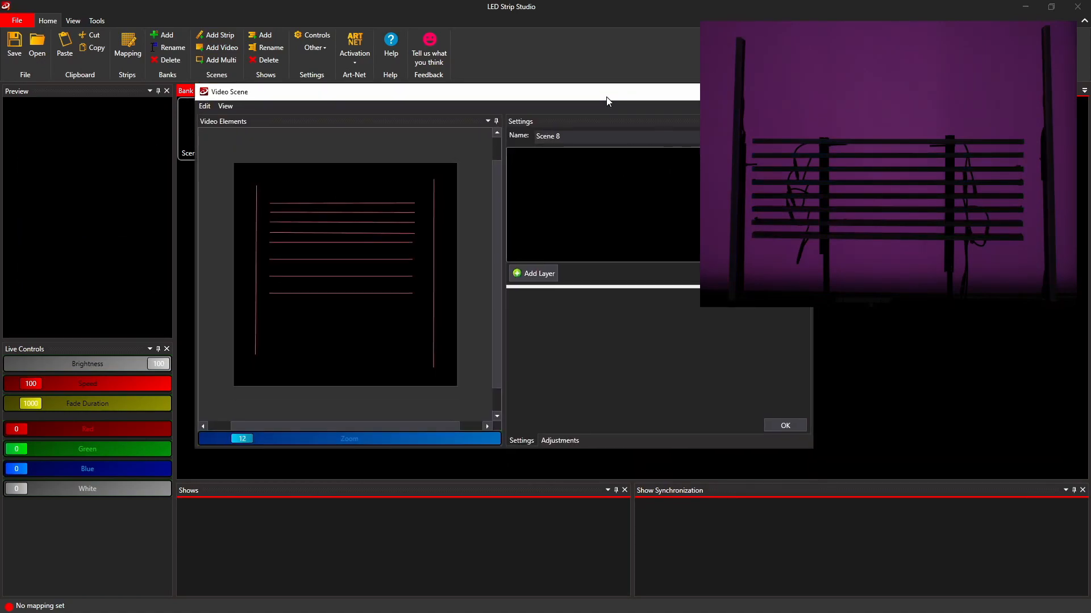
pyautogui.click(547, 273)
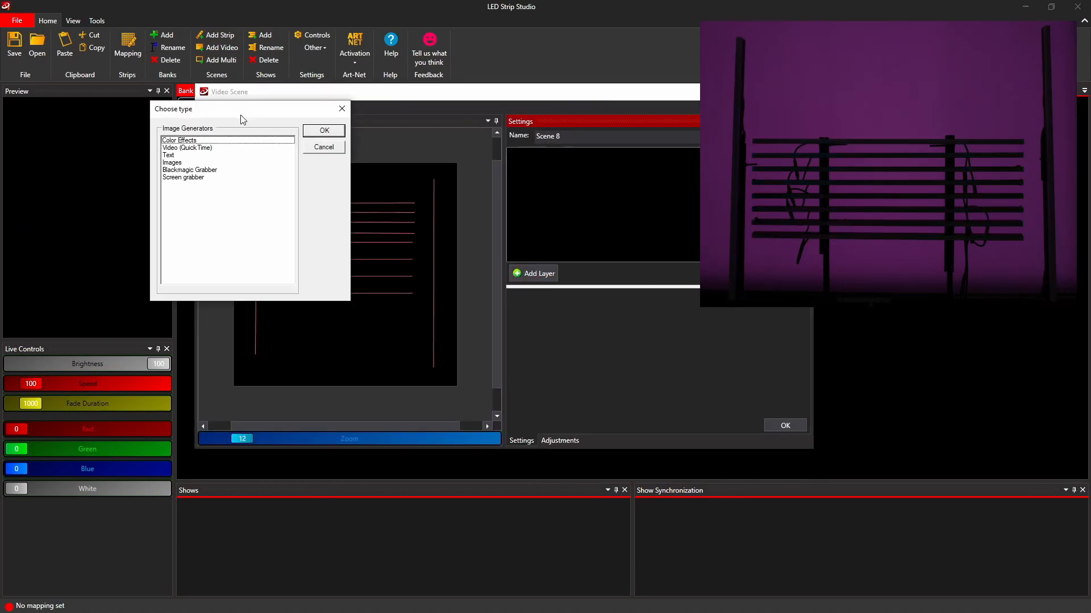
pyautogui.moveTo(250, 109); pyautogui.dragTo(278, 117)
pyautogui.click(203, 165)
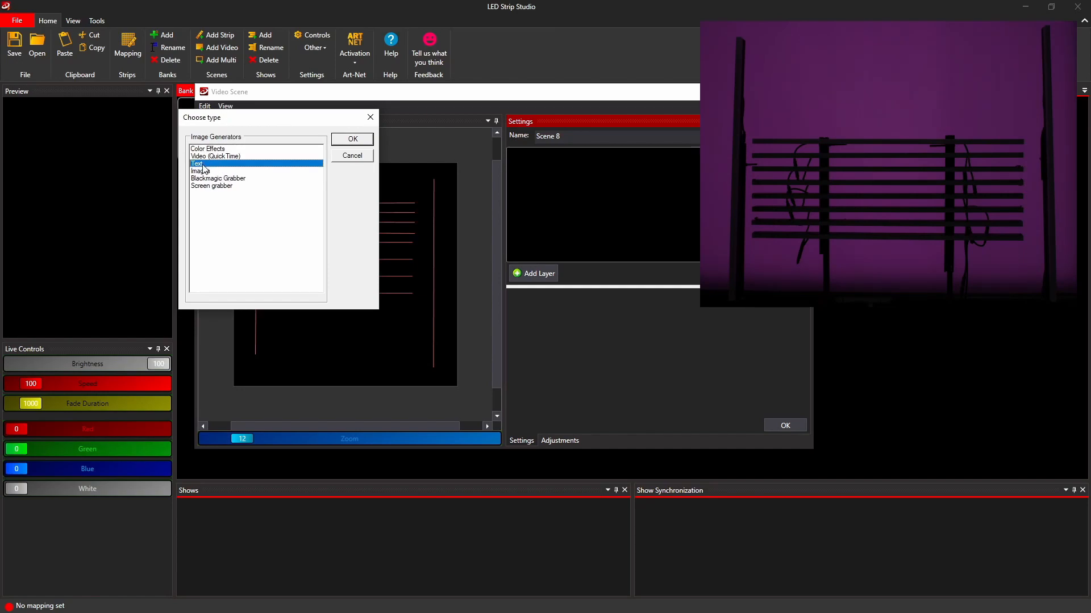
pyautogui.click(347, 141)
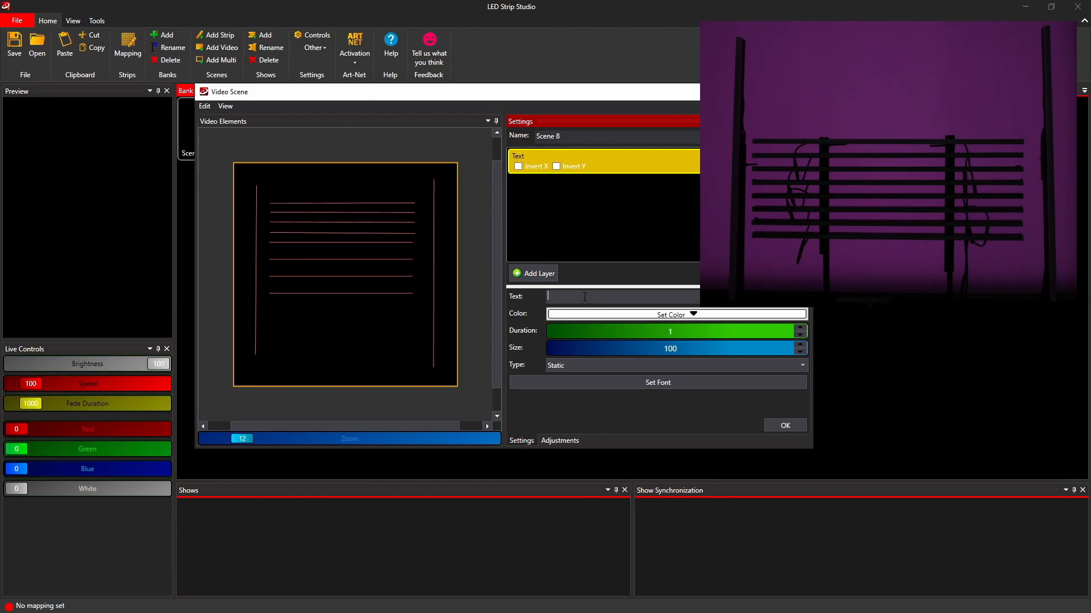
# Enter "training" as the layer's text, then reduce the layer's height and centre it over the horizontal strips
pyautogui.write('training')
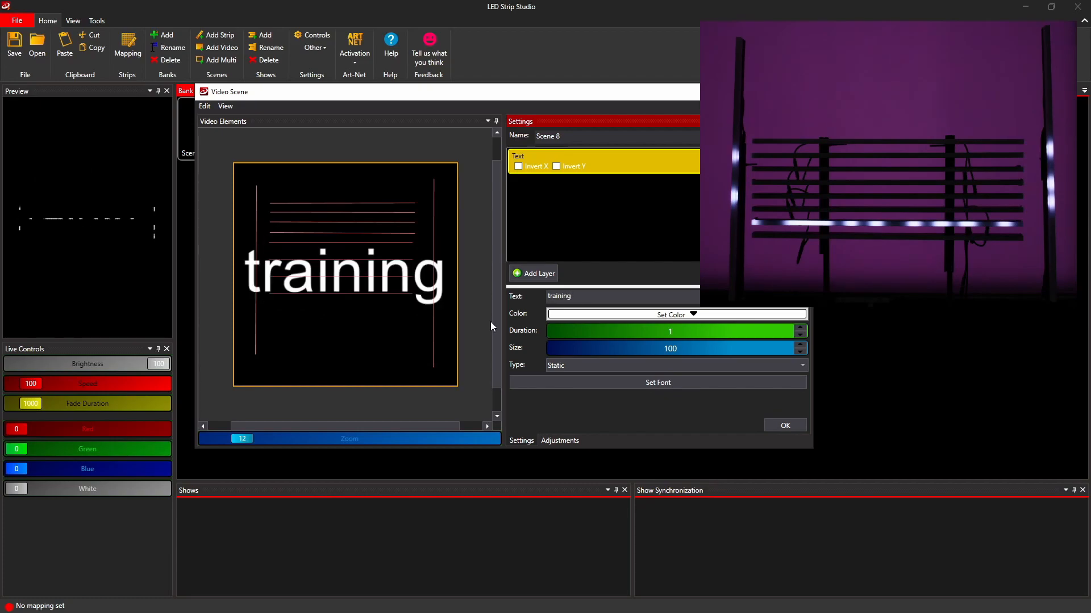
pyautogui.moveTo(454, 385); pyautogui.dragTo(459, 304)
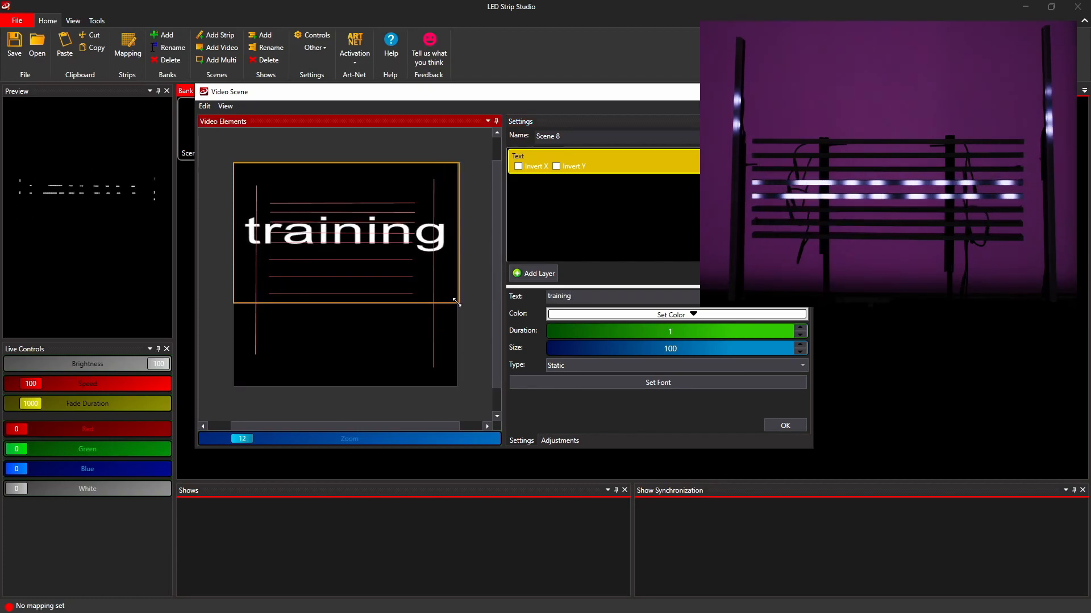
pyautogui.moveTo(370, 245); pyautogui.dragTo(371, 261)
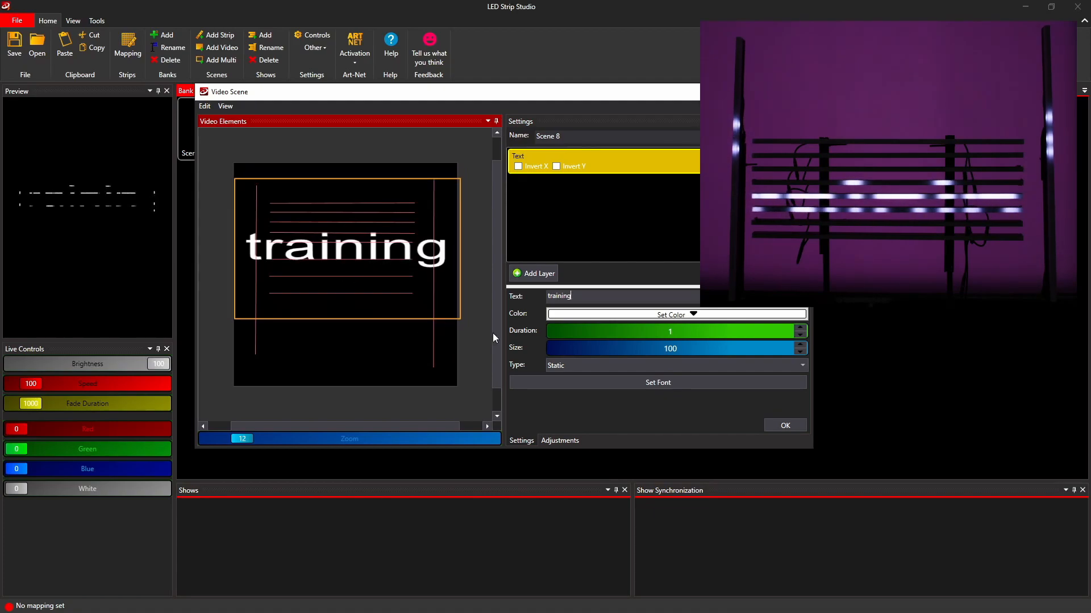
# Set the text type to Scrolling with a duration of 2, and save the scene
pyautogui.click(567, 366)
pyautogui.click(586, 385)
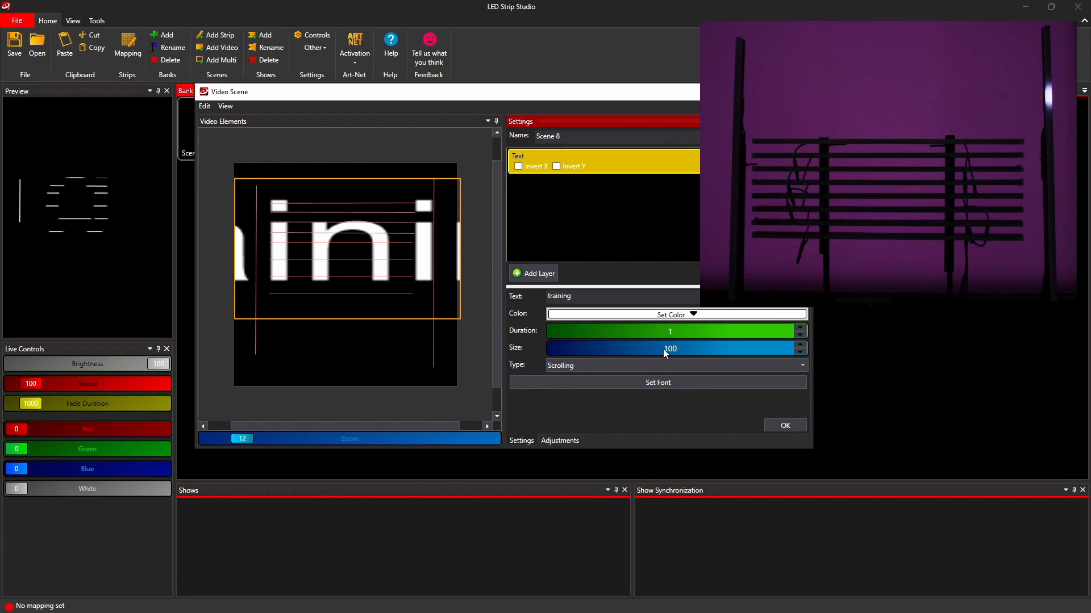
pyautogui.doubleClick(672, 332)
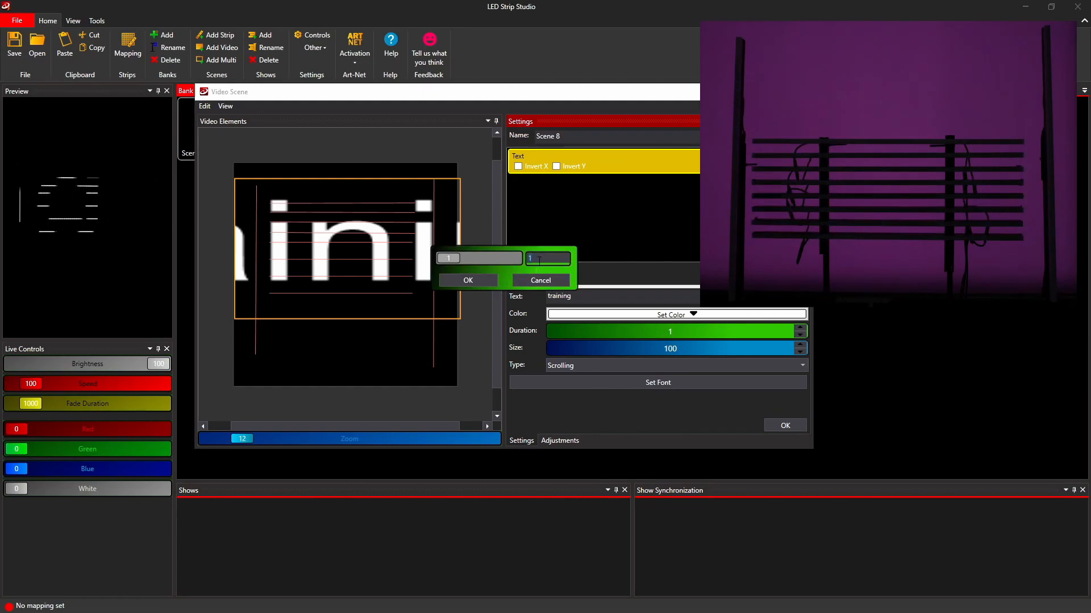
pyautogui.write('2')
pyautogui.click(472, 281)
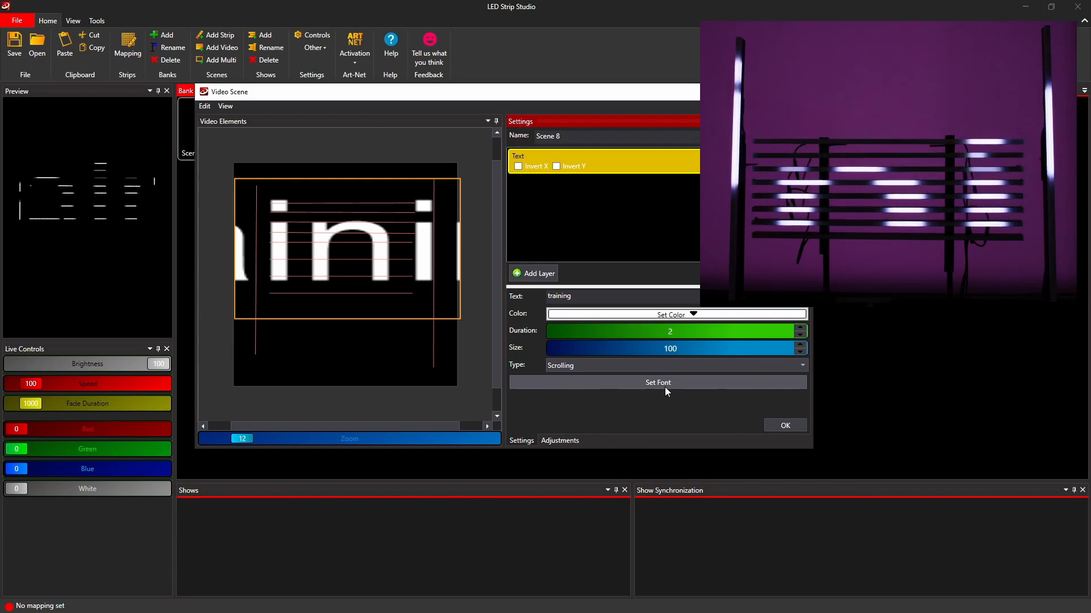
pyautogui.click(787, 425)
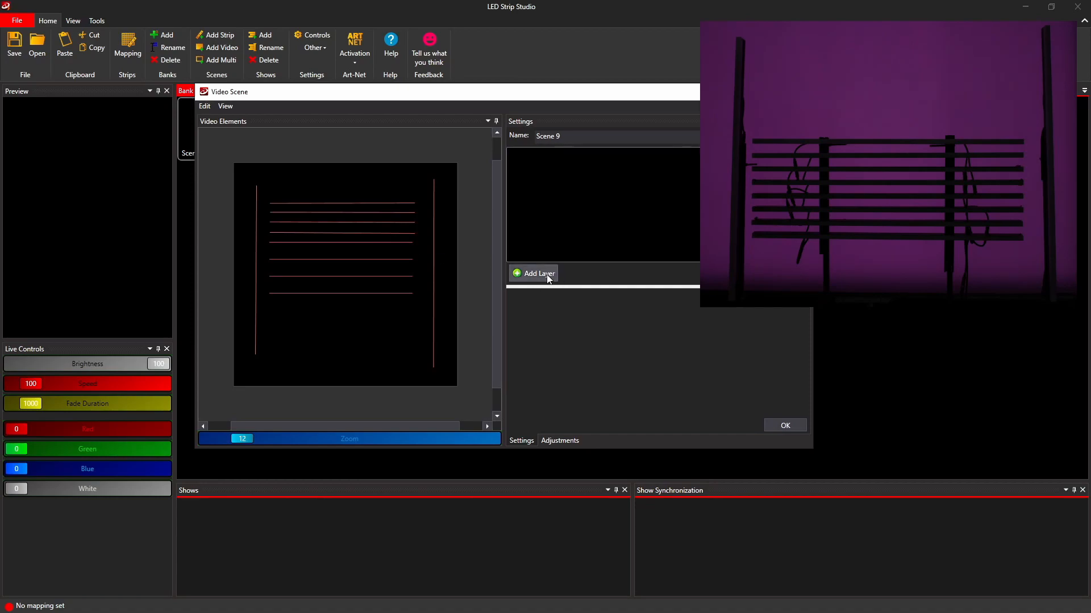
# Open the layer type selection for the new video scene, Scene 9
pyautogui.click(548, 274)
pyautogui.moveTo(302, 123); pyautogui.dragTo(382, 146)
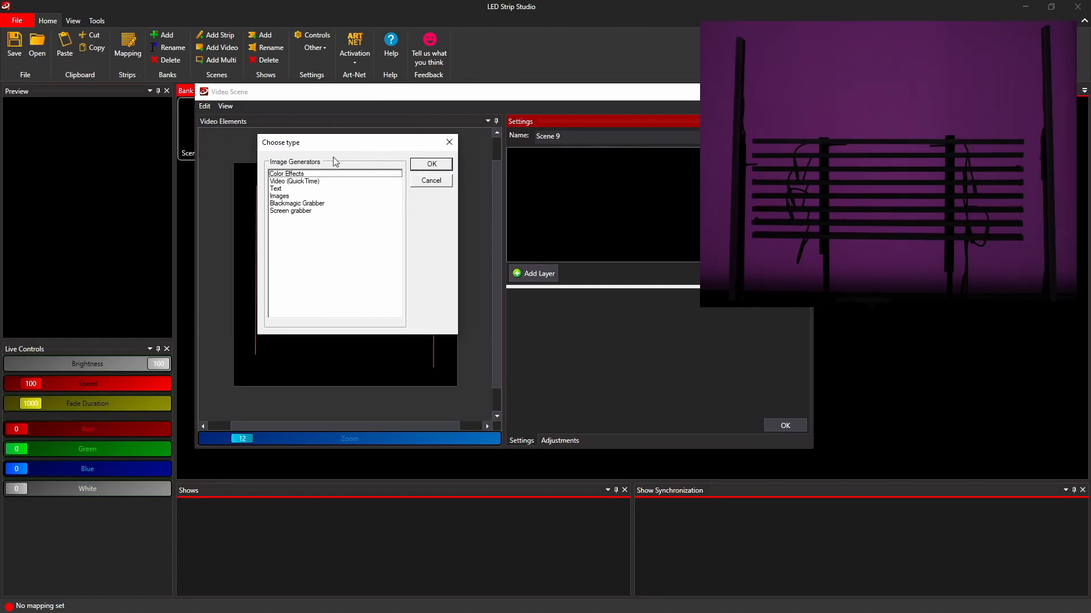
pyautogui.click(286, 198)
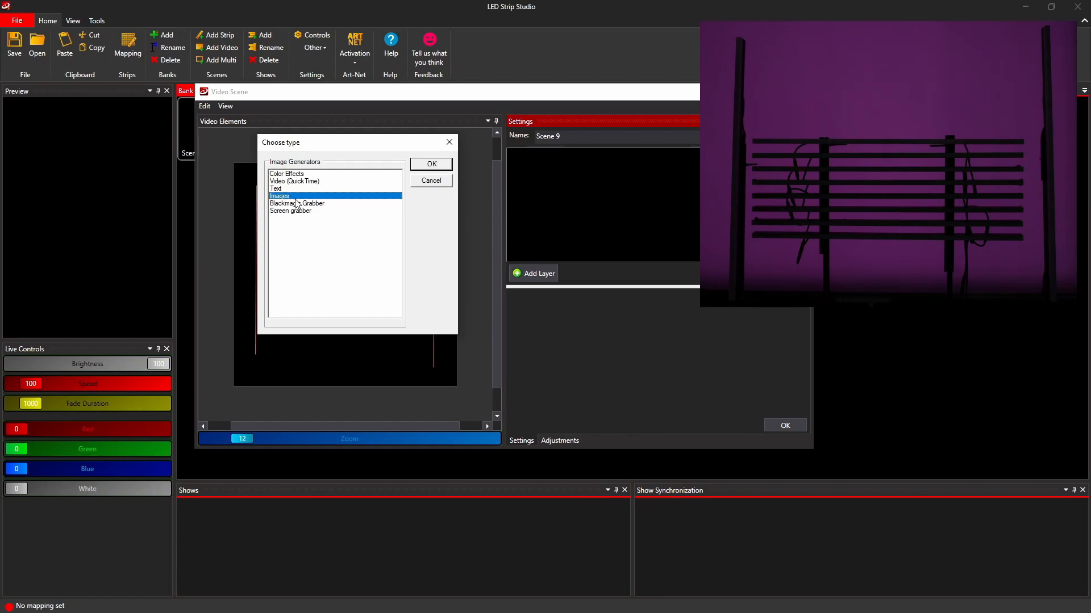
pyautogui.click(320, 204)
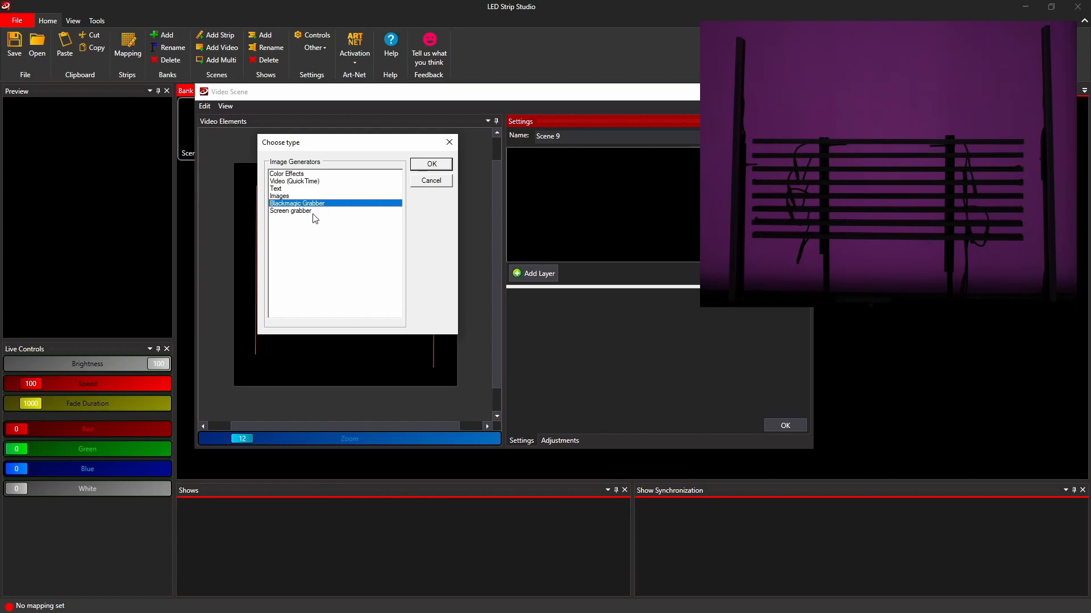
pyautogui.click(311, 213)
pyautogui.click(319, 204)
pyautogui.click(318, 212)
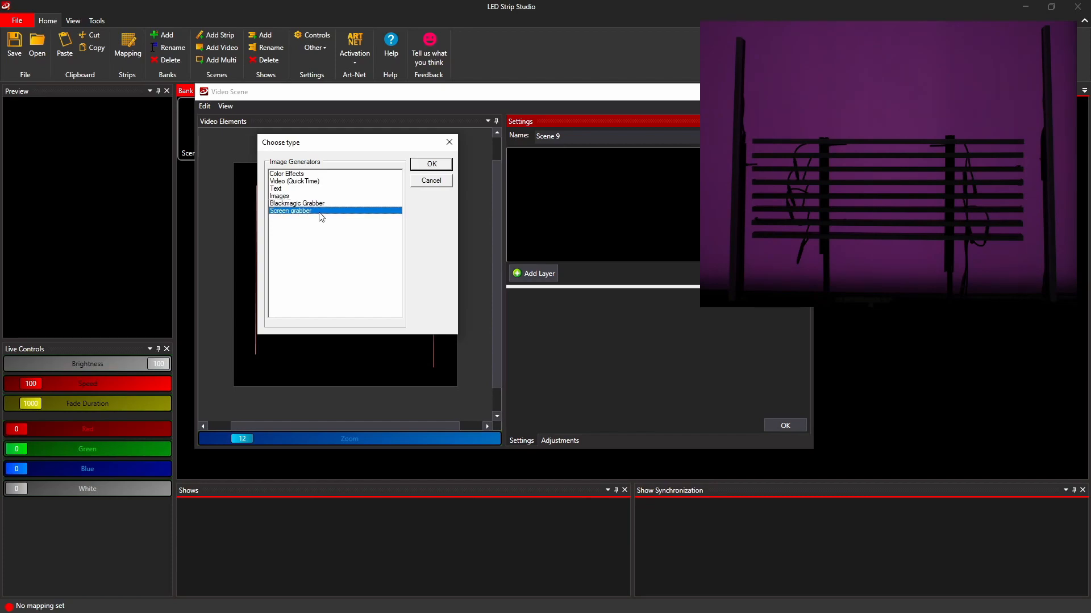
pyautogui.click(321, 203)
pyautogui.click(317, 211)
pyautogui.click(322, 204)
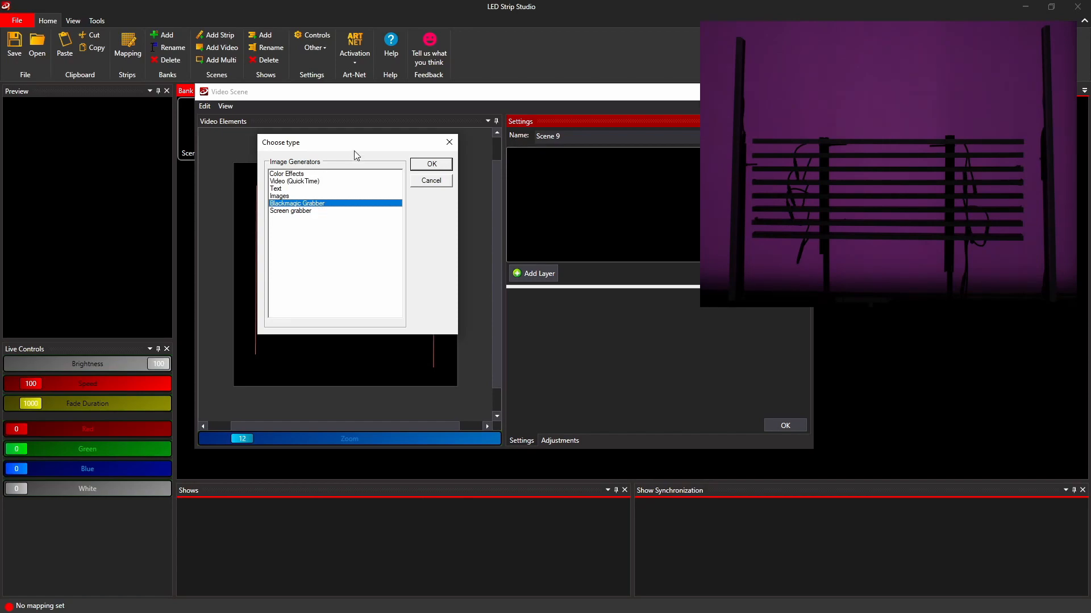
pyautogui.moveTo(353, 152); pyautogui.dragTo(351, 184)
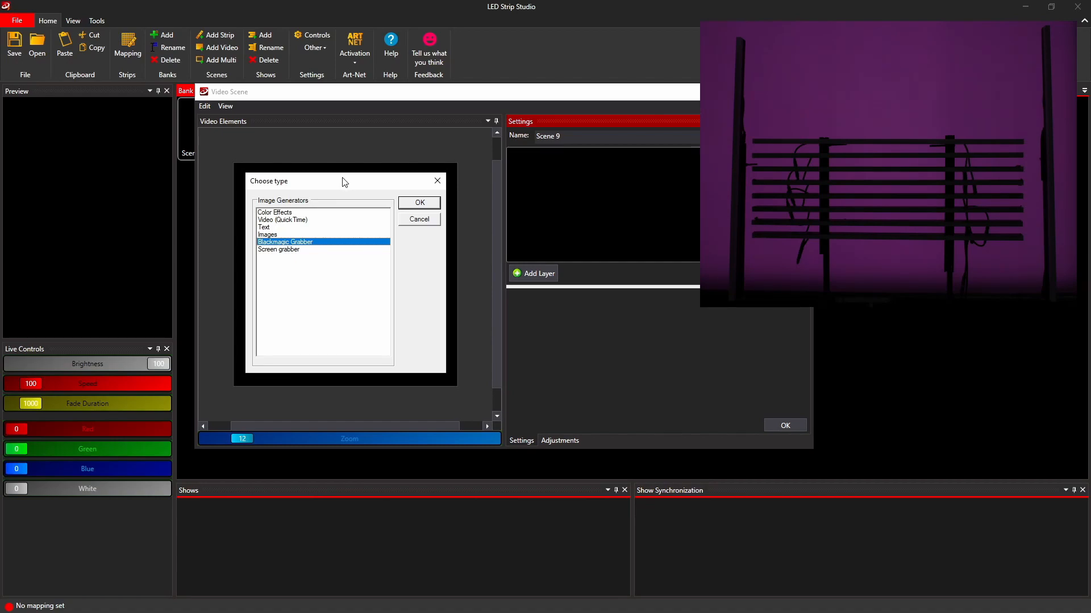
# Add a Screen grabber layer to Scene 9
pyautogui.click(291, 250)
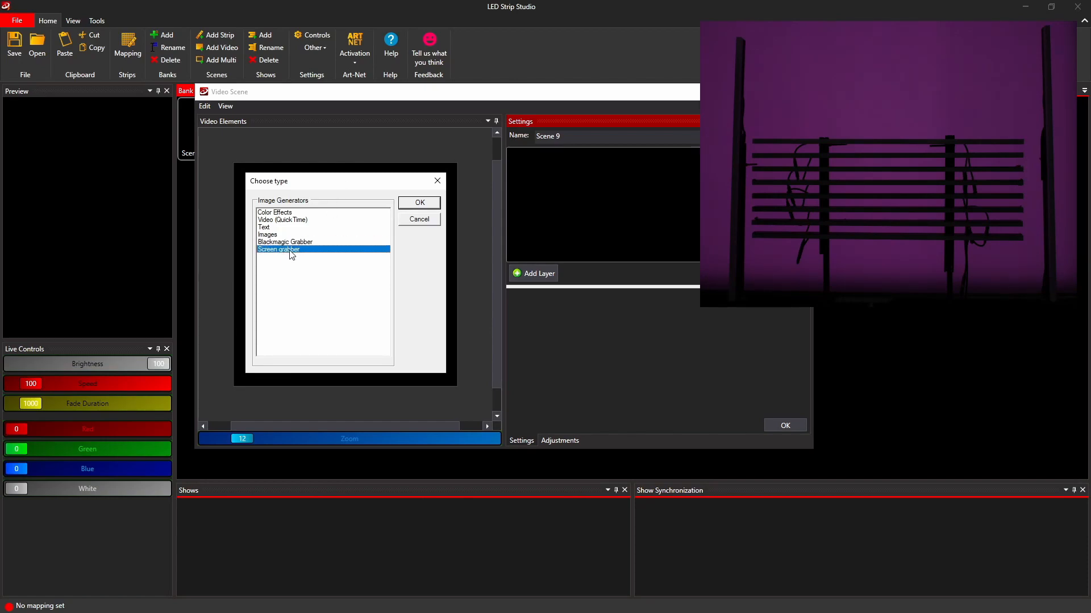
pyautogui.click(419, 204)
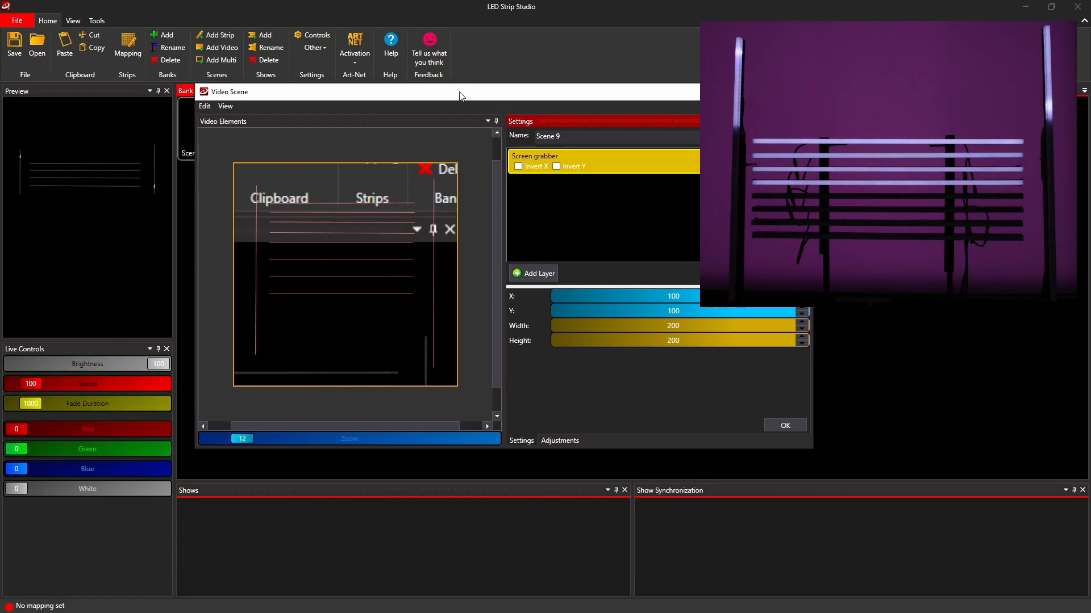
pyautogui.moveTo(459, 97); pyautogui.dragTo(478, 85)
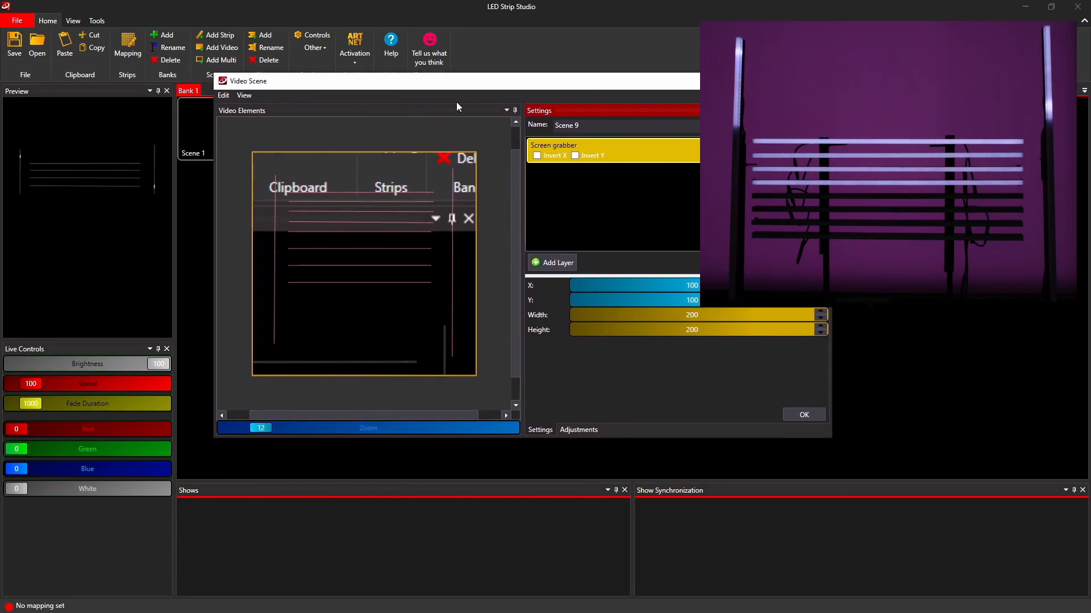
pyautogui.click(695, 290)
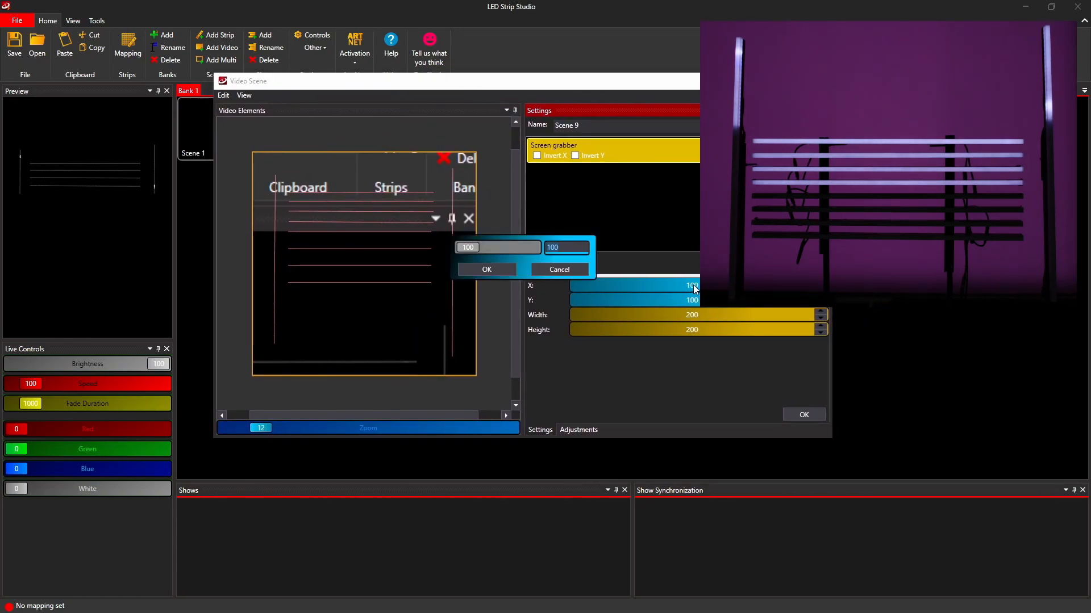
pyautogui.click(577, 272)
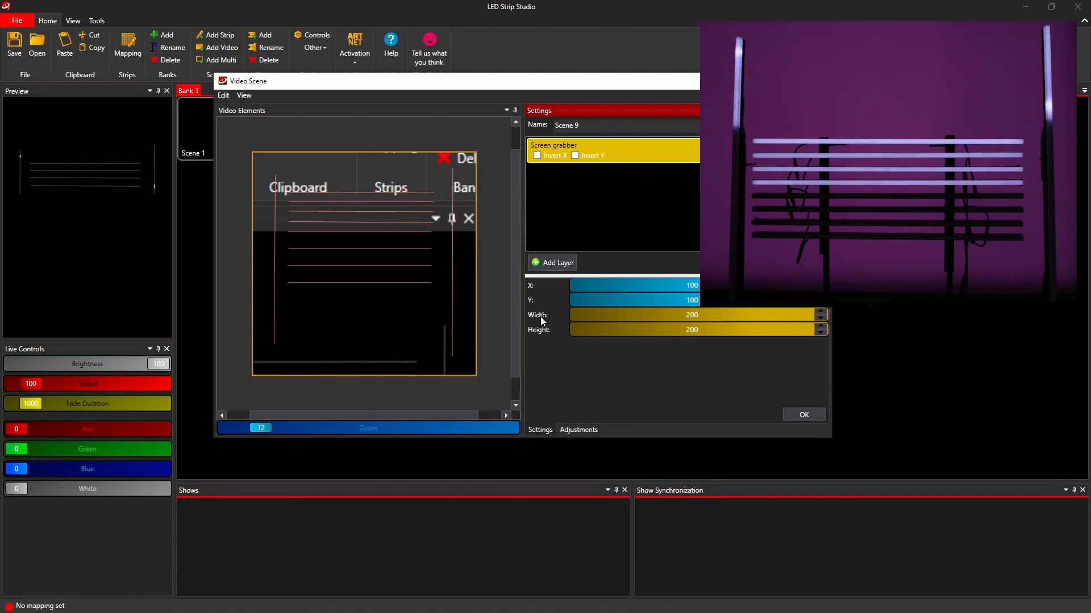
# Set the screen grabber's capture area to a width of 1920 and a height of 1080
pyautogui.click(697, 318)
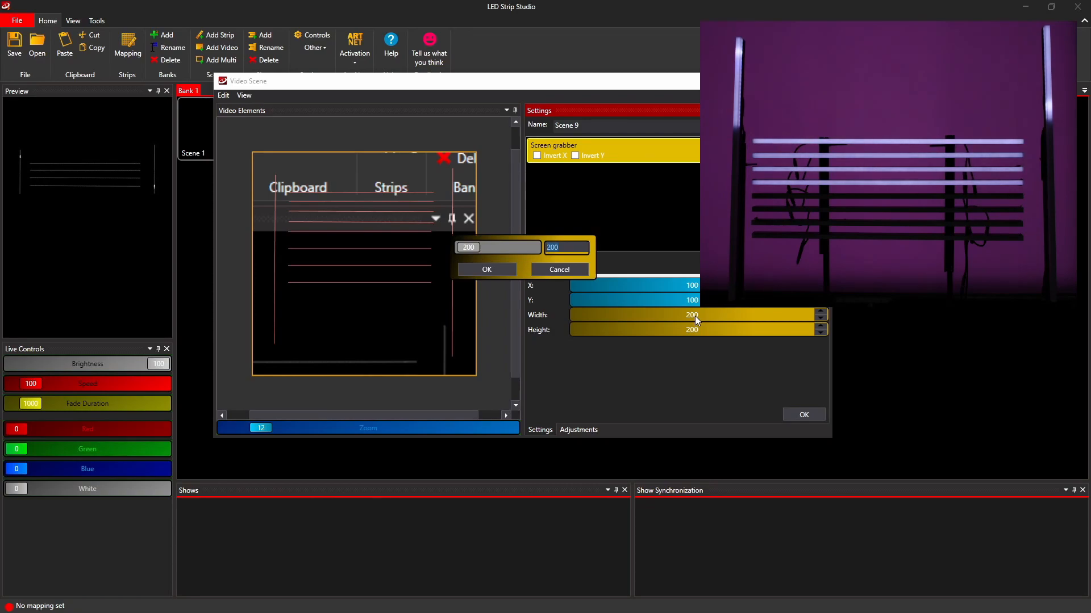
pyautogui.write('1920')
pyautogui.click(487, 269)
pyautogui.click(697, 330)
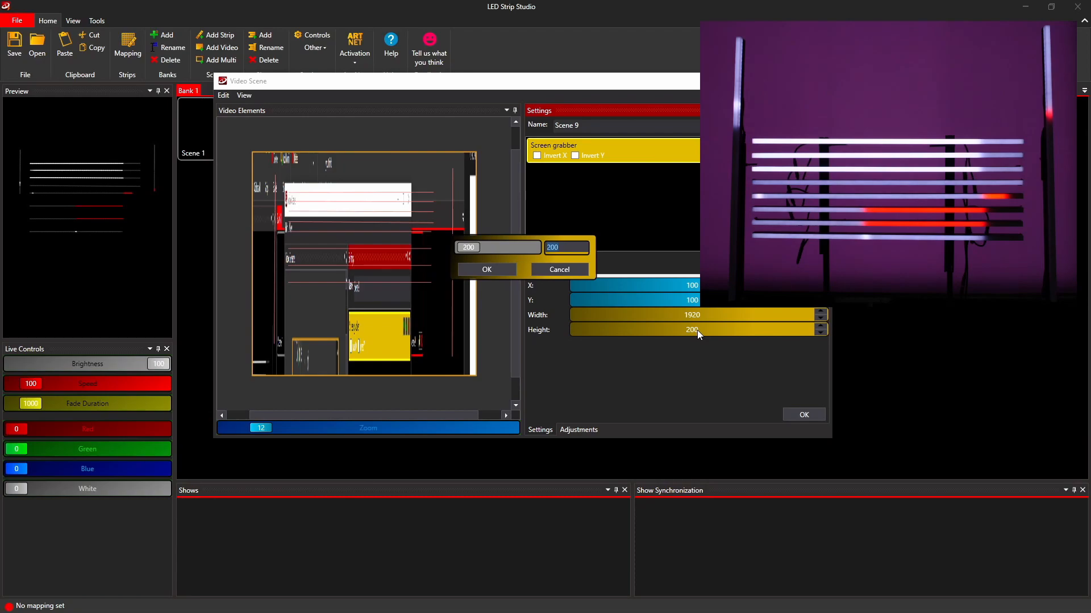
pyautogui.write('1080')
pyautogui.press('Return')
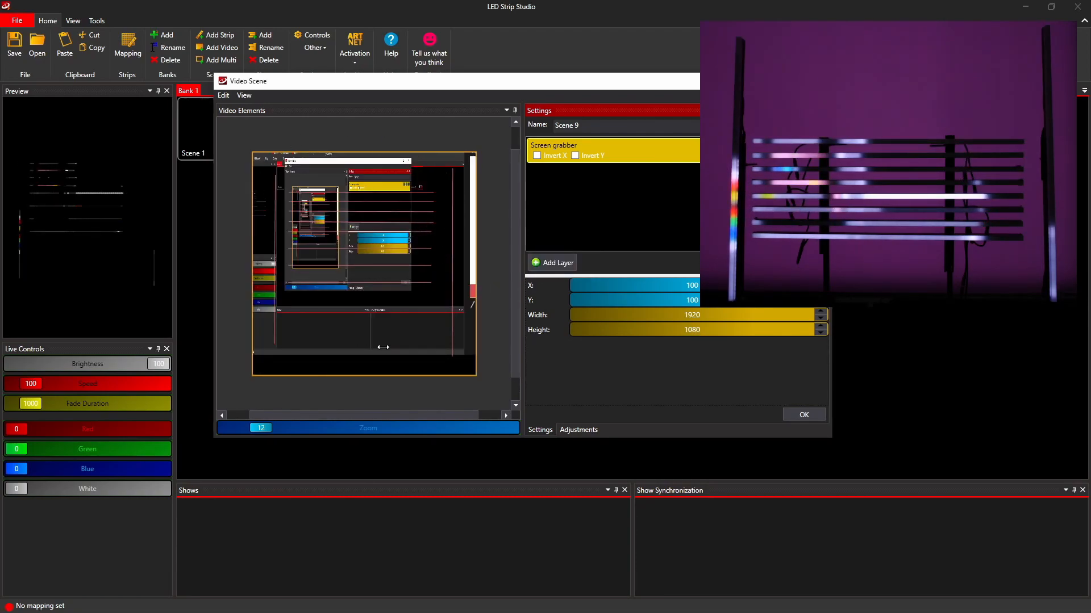
# Set the screen grabber's X and Y origin to 0
pyautogui.click(697, 286)
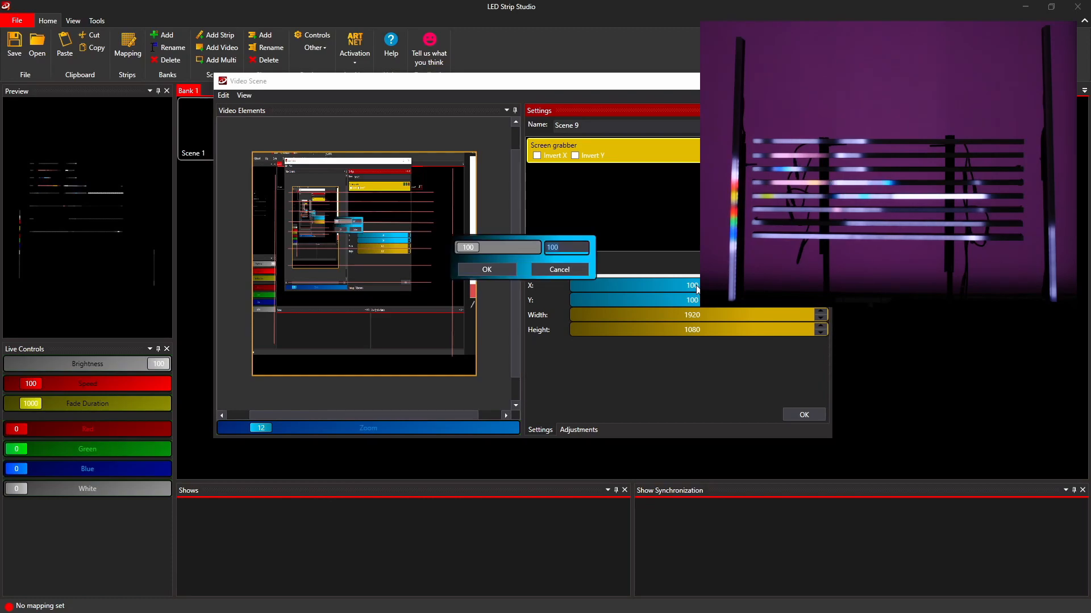
pyautogui.write('0')
pyautogui.press('Return')
pyautogui.click(698, 299)
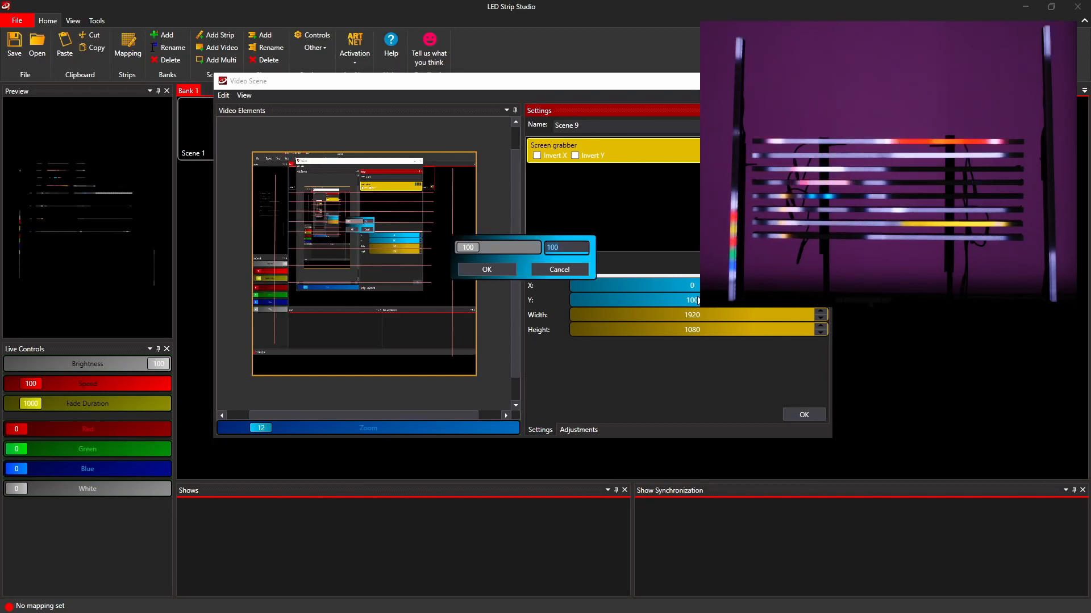
pyautogui.write('0')
pyautogui.press('Return')
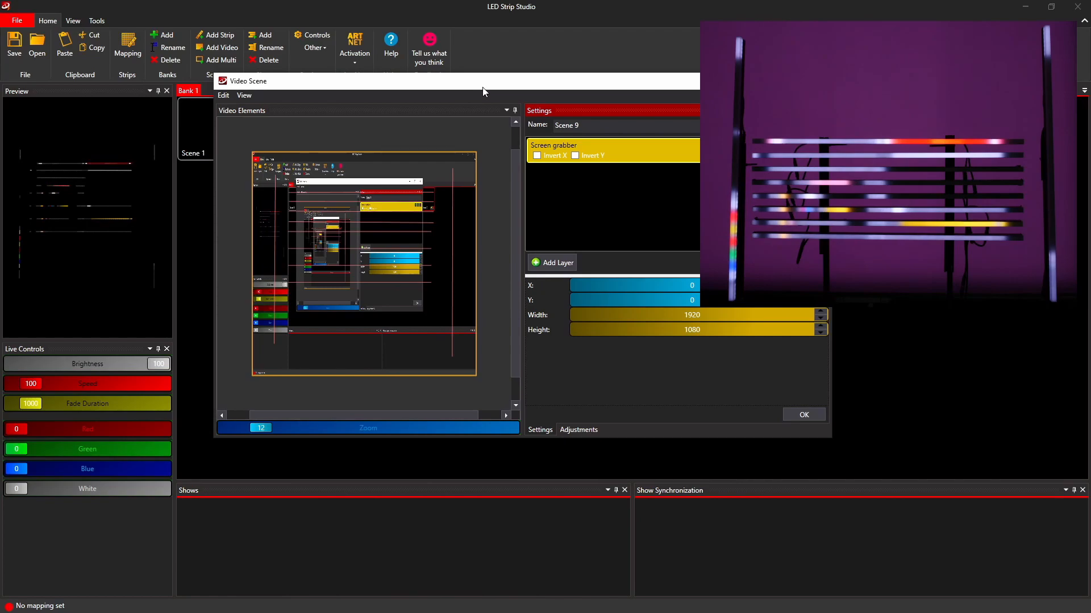
# Move the scene window around to check the live screen capture, and save the scene
pyautogui.moveTo(483, 92); pyautogui.dragTo(576, 263)
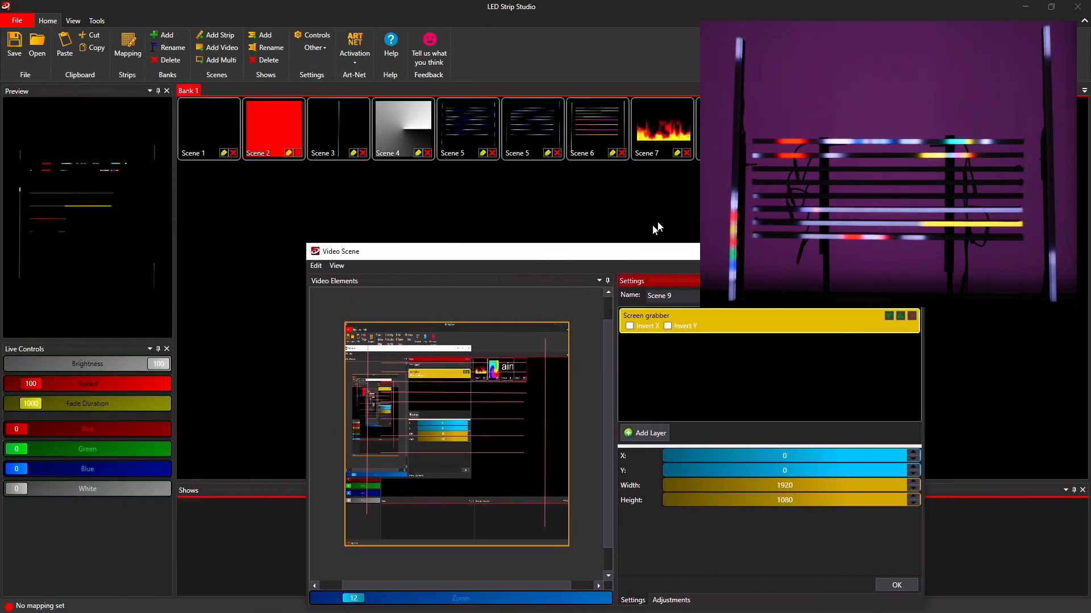
pyautogui.moveTo(657, 229); pyautogui.dragTo(509, 138)
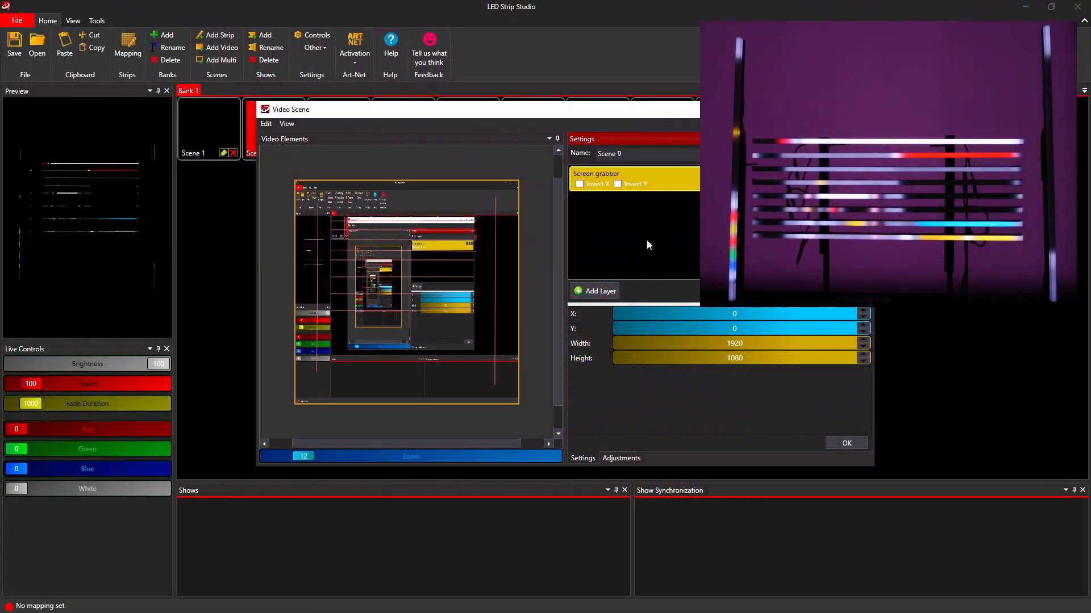
pyautogui.click(850, 444)
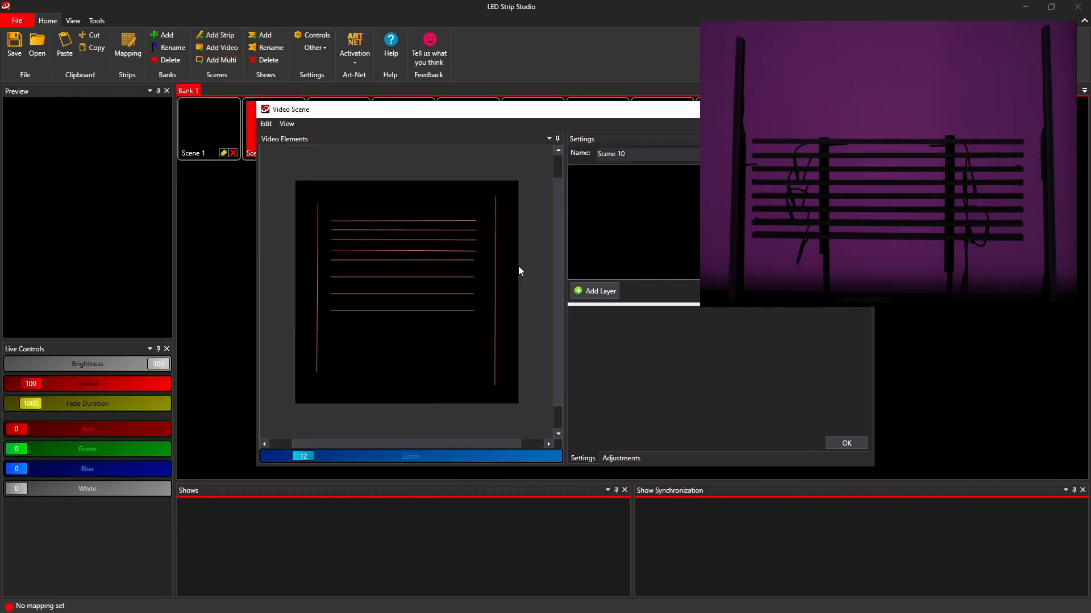
# Add a Color Effects layer to Scene 10 with the Conical gradient fill type
pyautogui.click(604, 294)
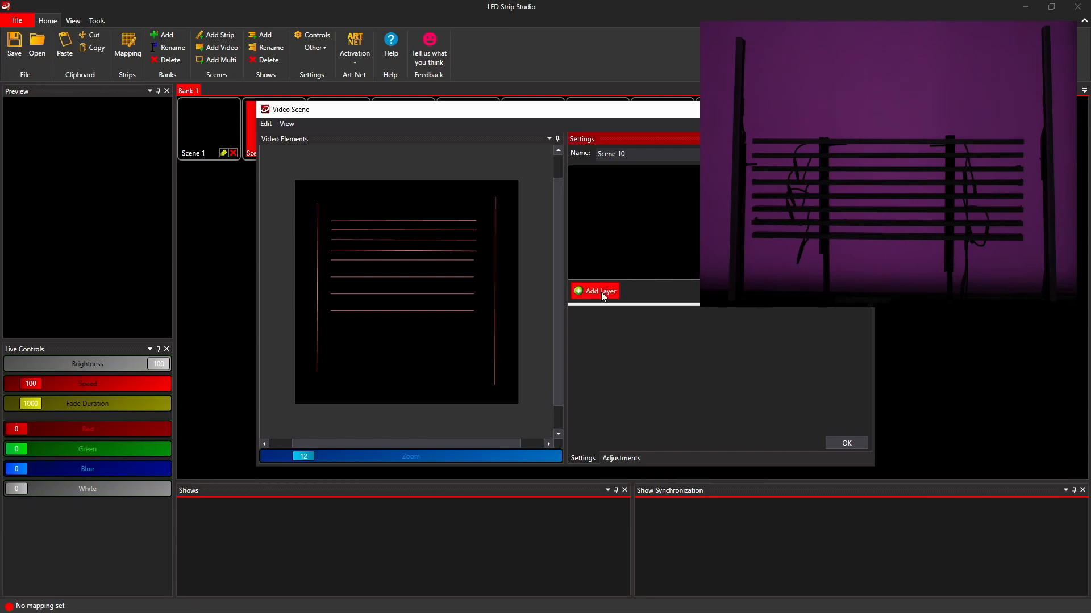
pyautogui.click(281, 213)
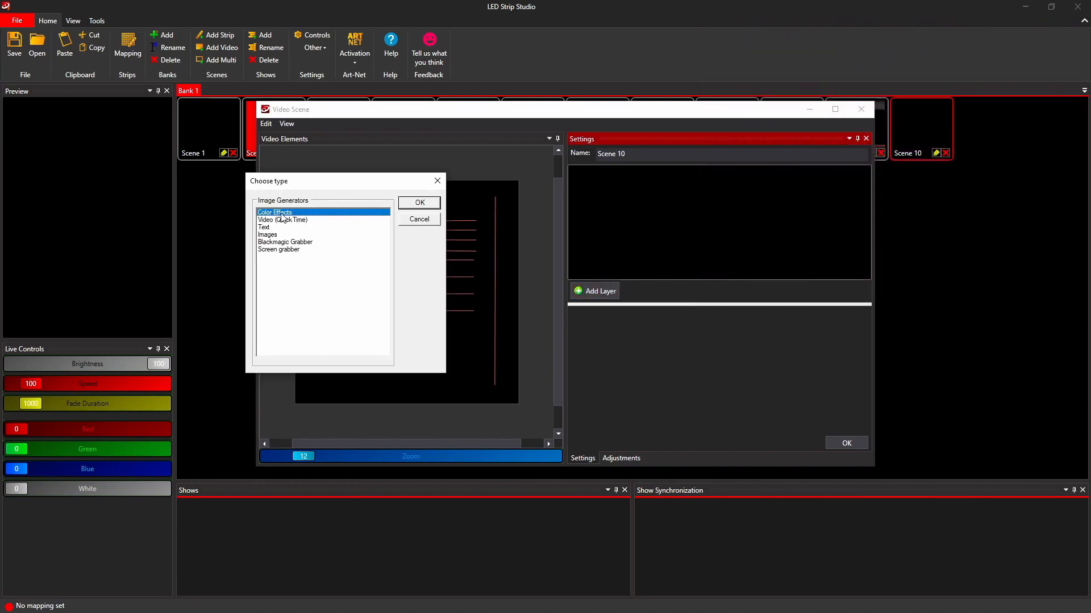
pyautogui.click(421, 204)
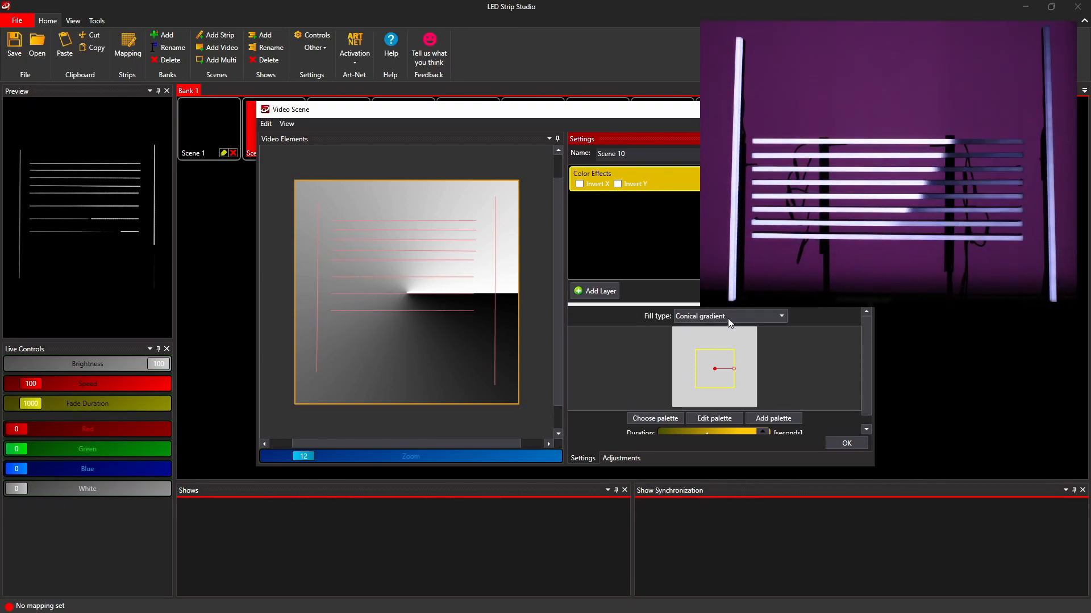
pyautogui.click(719, 316)
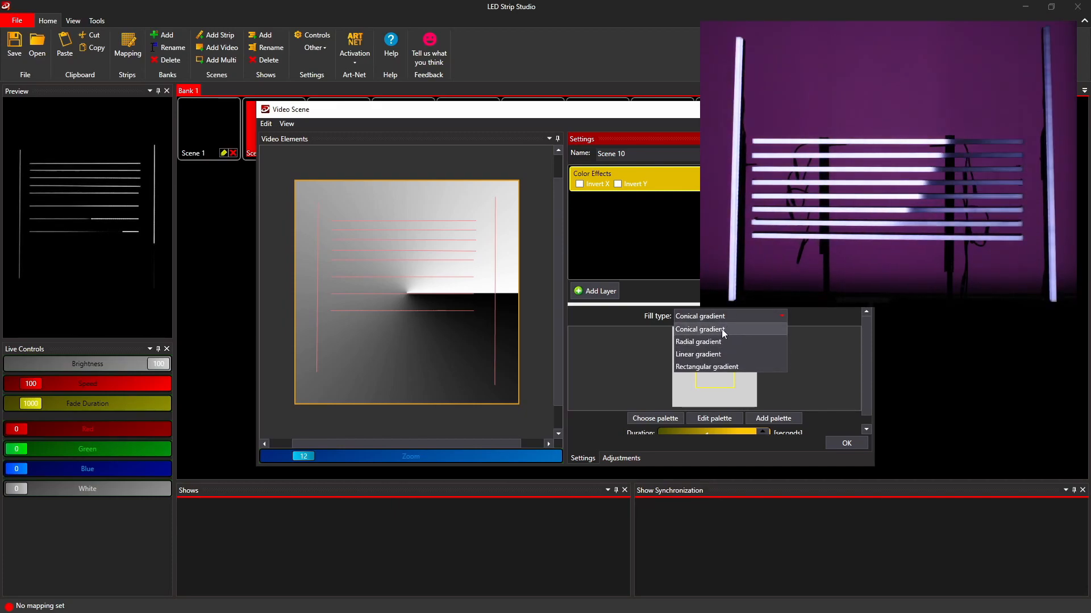
pyautogui.click(701, 328)
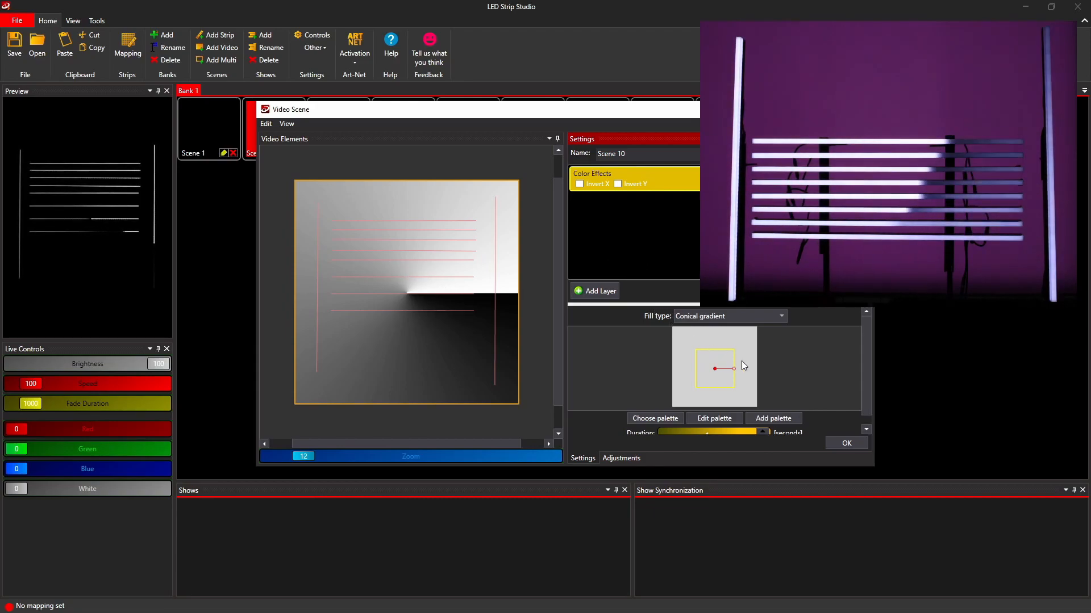
# Edit the layer's palette and set the start color of its first animation key to blue
pyautogui.click(715, 418)
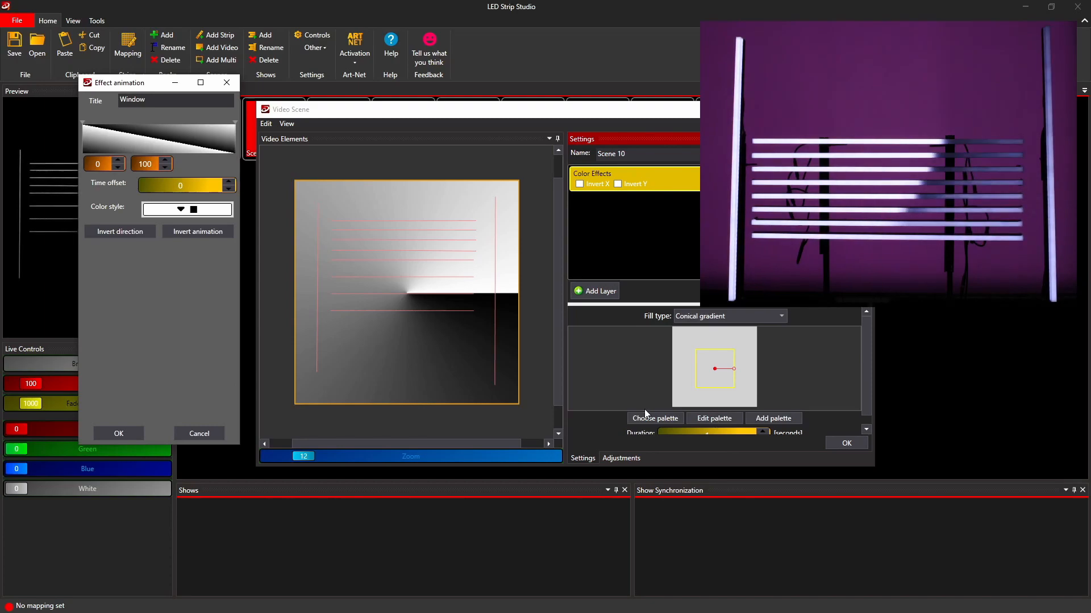
pyautogui.click(84, 123)
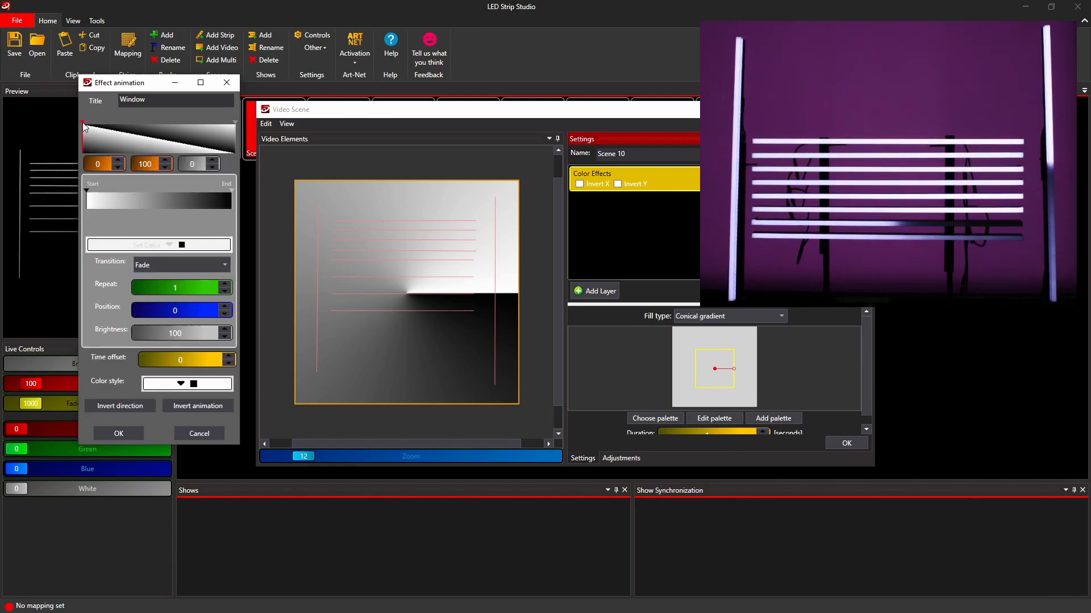
pyautogui.click(89, 194)
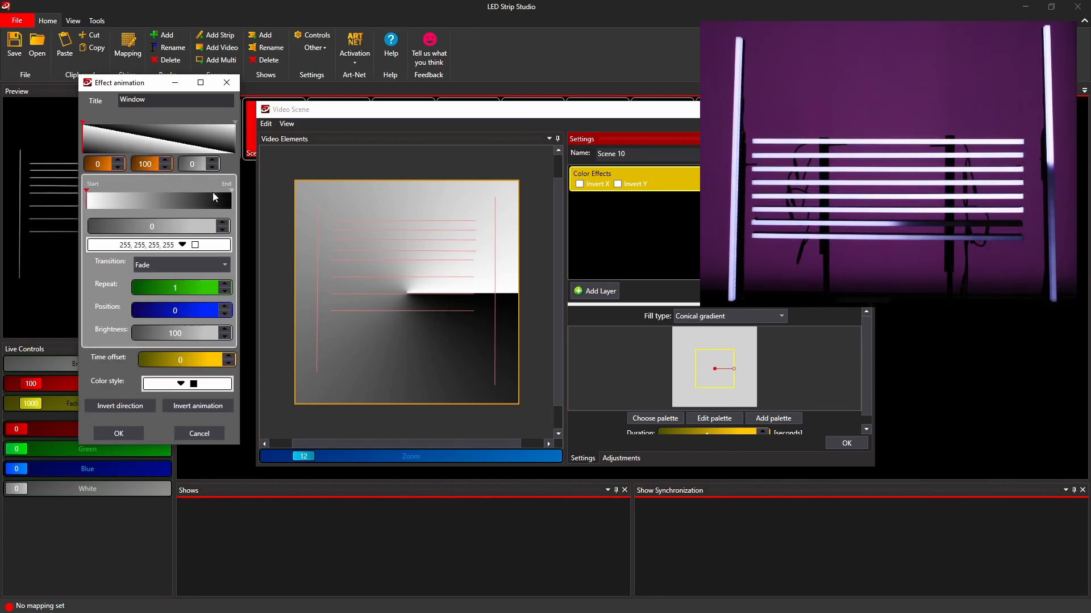
pyautogui.click(182, 245)
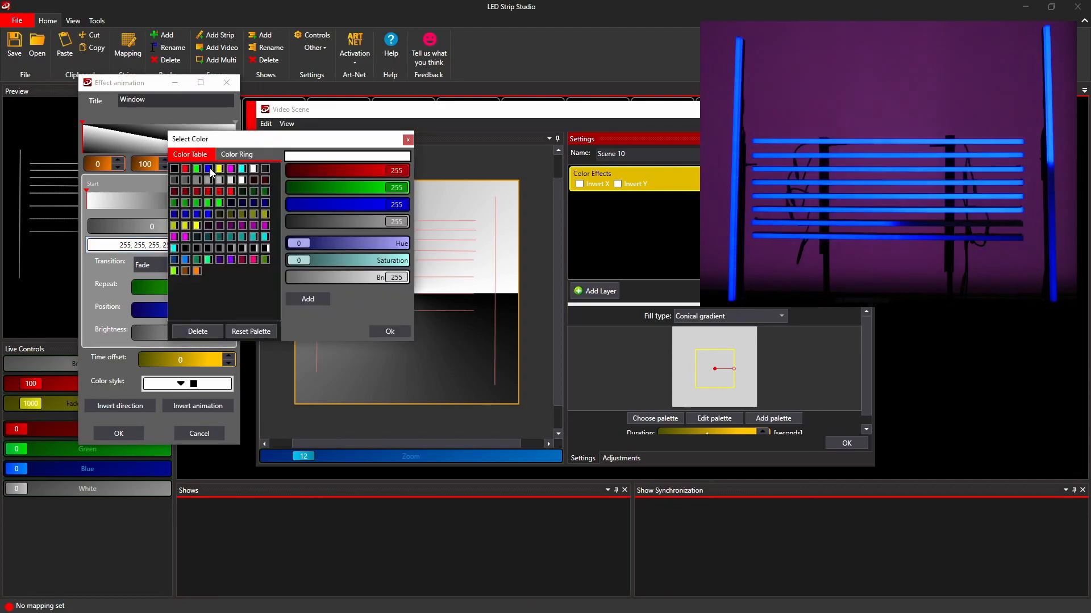
pyautogui.click(209, 169)
pyautogui.click(384, 332)
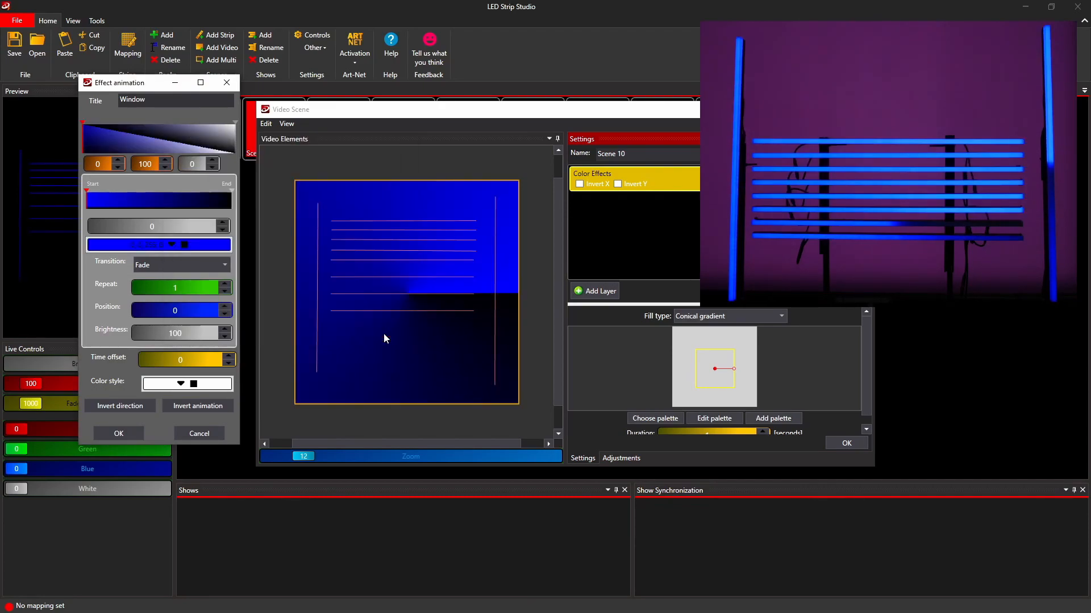
# Set the start color of the palette's last animation key to yellow and apply the palette
pyautogui.click(235, 122)
pyautogui.click(90, 188)
pyautogui.click(171, 245)
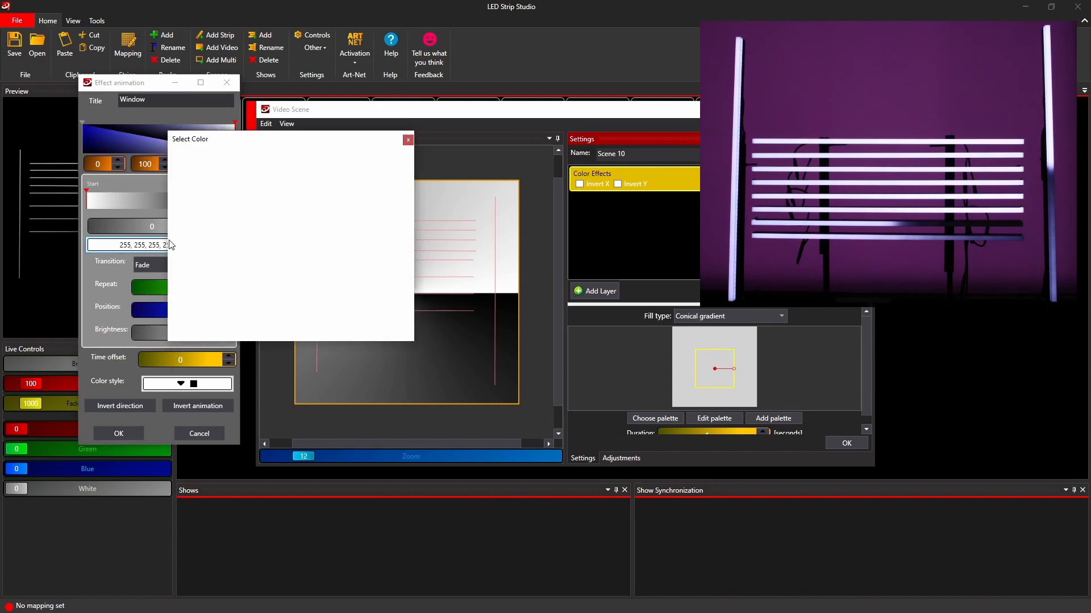
pyautogui.click(197, 226)
pyautogui.click(388, 331)
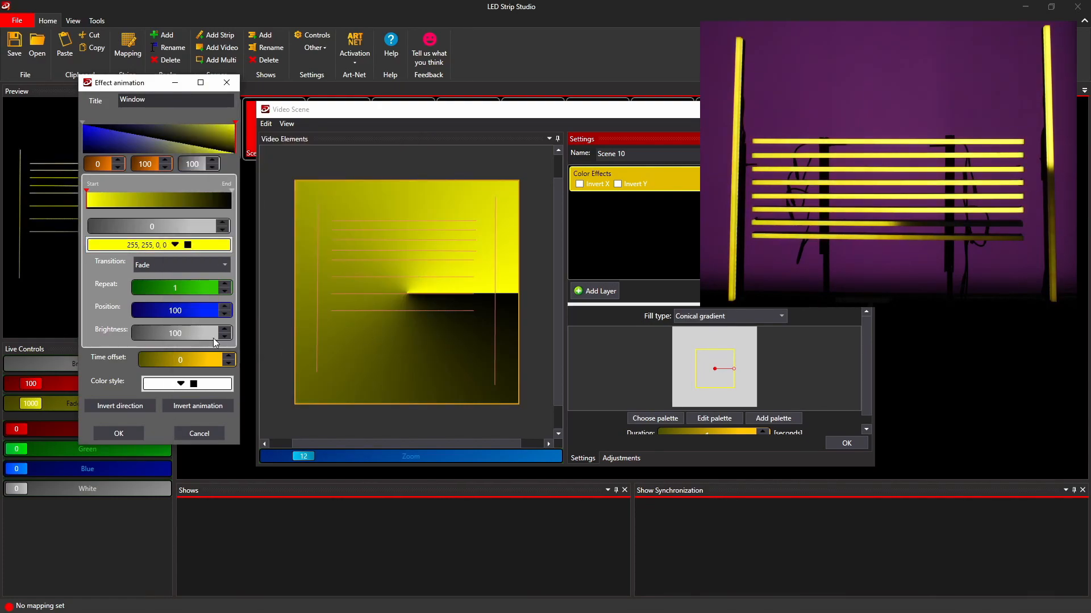
pyautogui.click(118, 435)
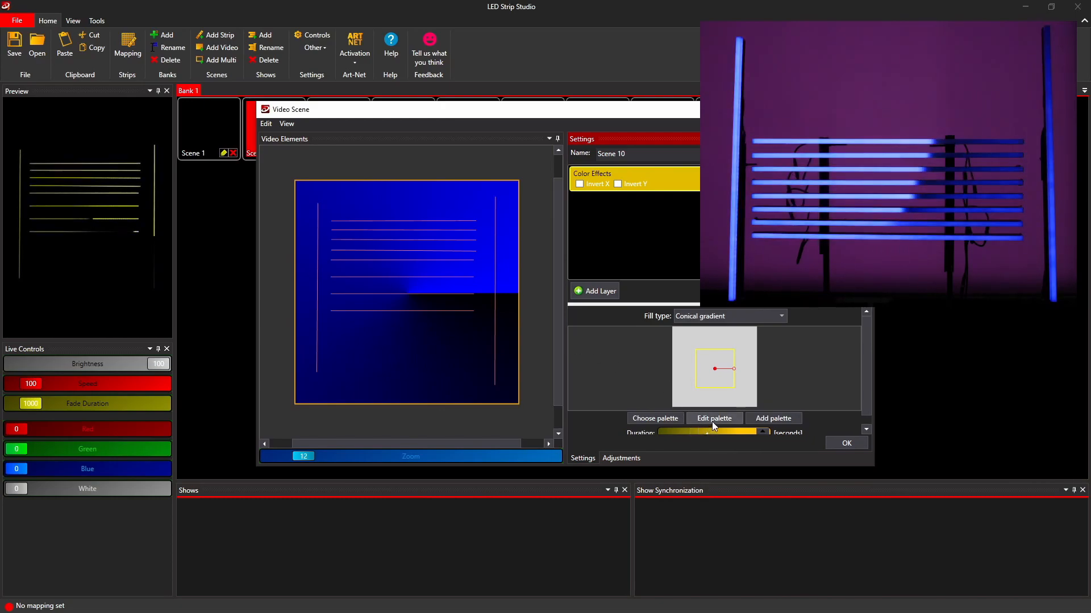
# Preview several of the ready-made Digital Color palettes on the layer and apply Red shine
pyautogui.click(662, 417)
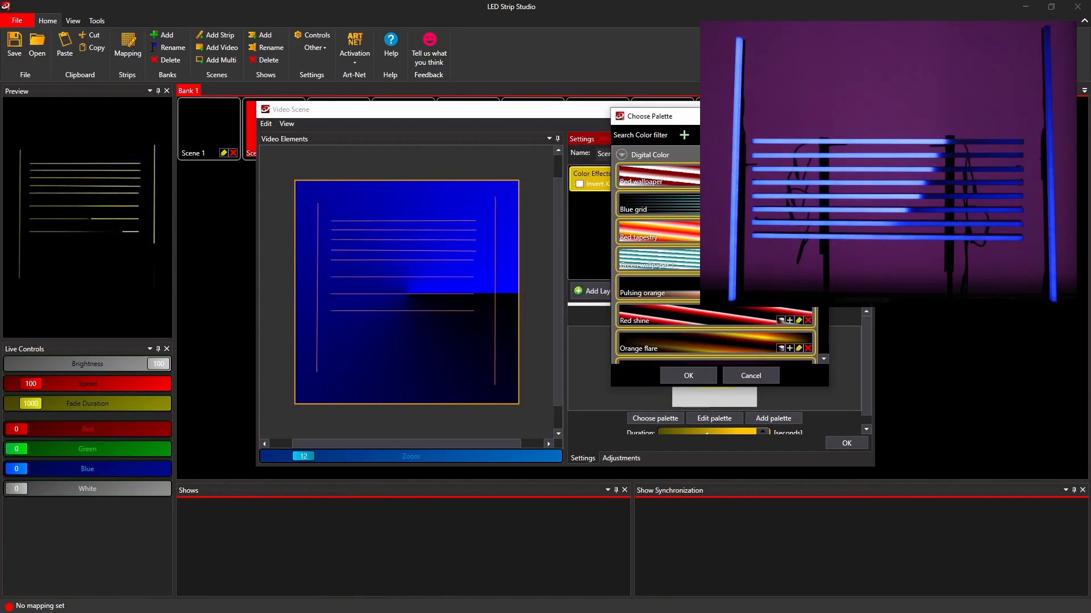
pyautogui.scroll(-3, 715, 327)
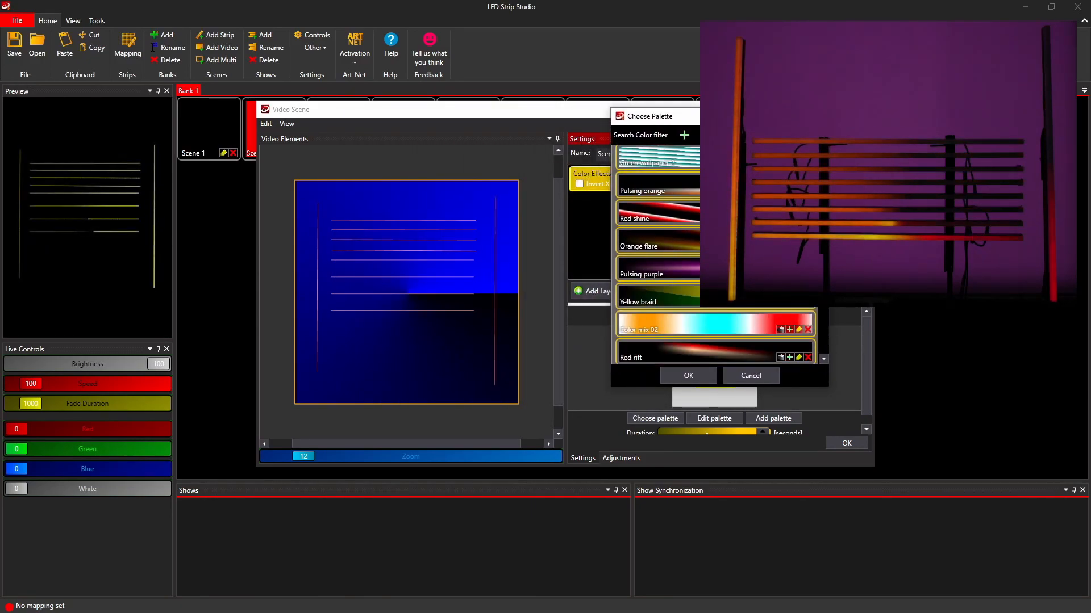
pyautogui.moveTo(658, 241); pyautogui.dragTo(445, 265)
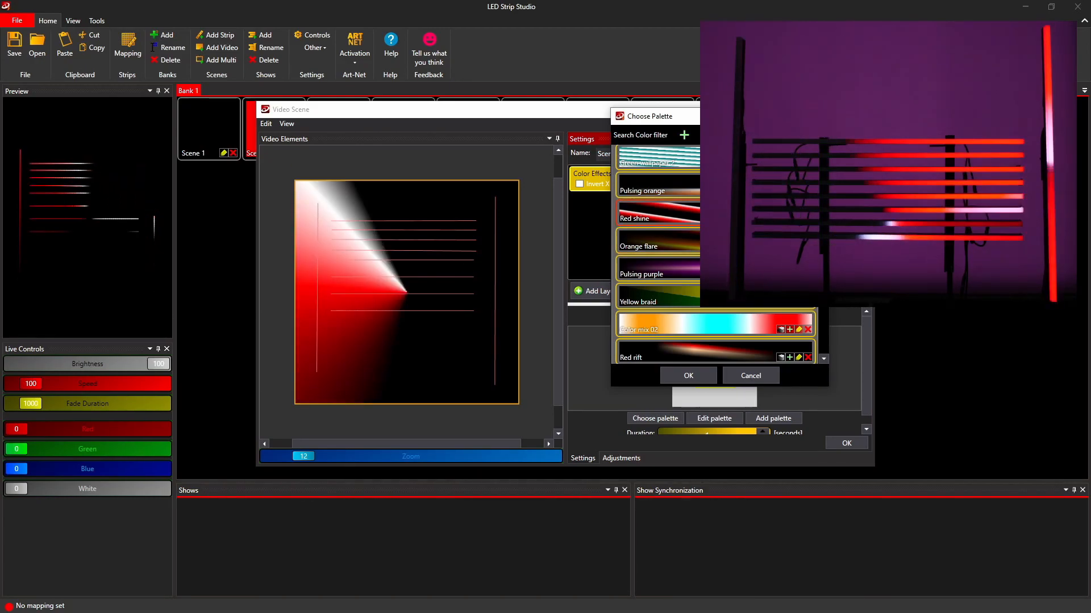
pyautogui.click(658, 269)
pyautogui.scroll(-1, 715, 254)
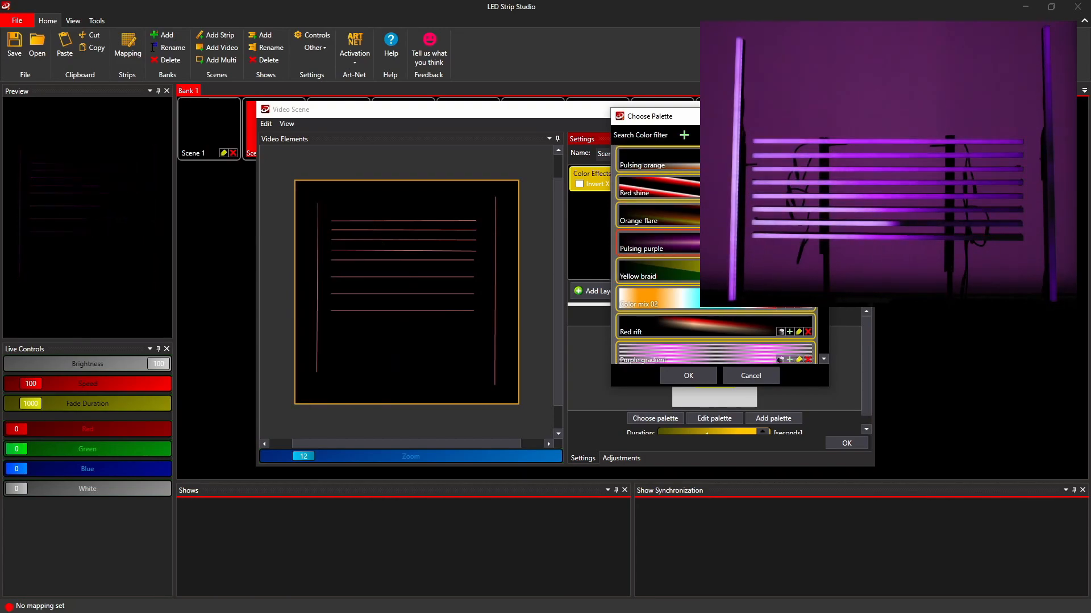
pyautogui.click(659, 214)
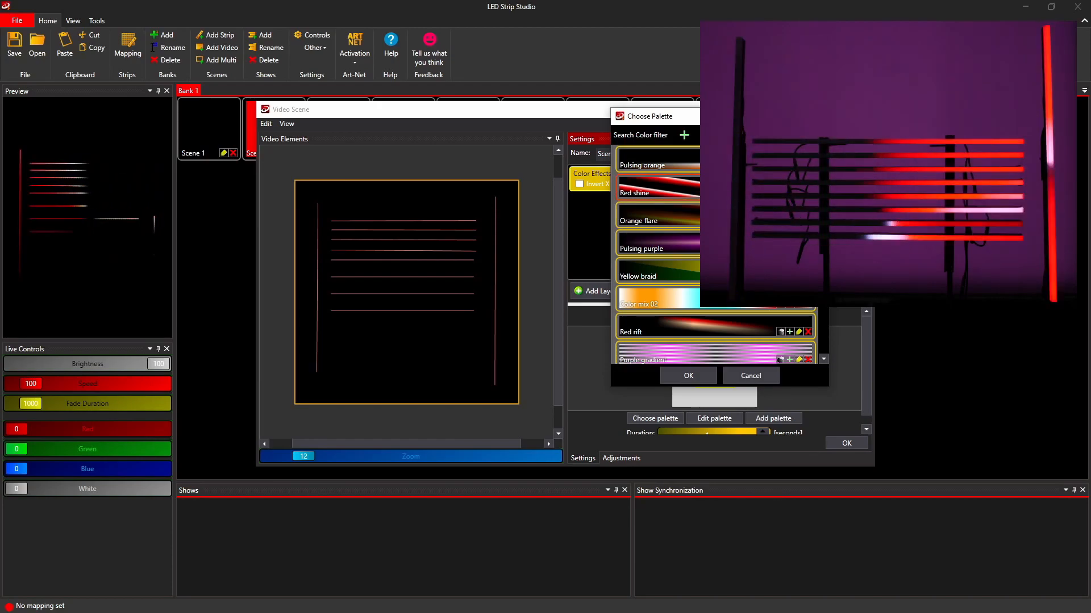
pyautogui.click(689, 376)
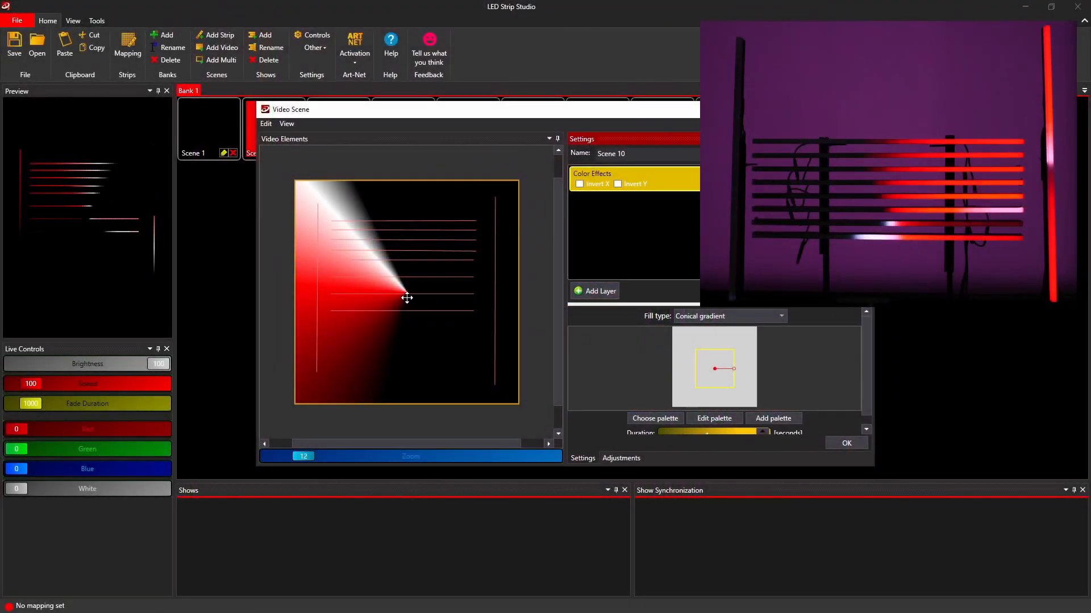
# Shrink and reposition the Color Effects layer so it covers only the horizontal strips
pyautogui.moveTo(402, 297); pyautogui.dragTo(408, 284)
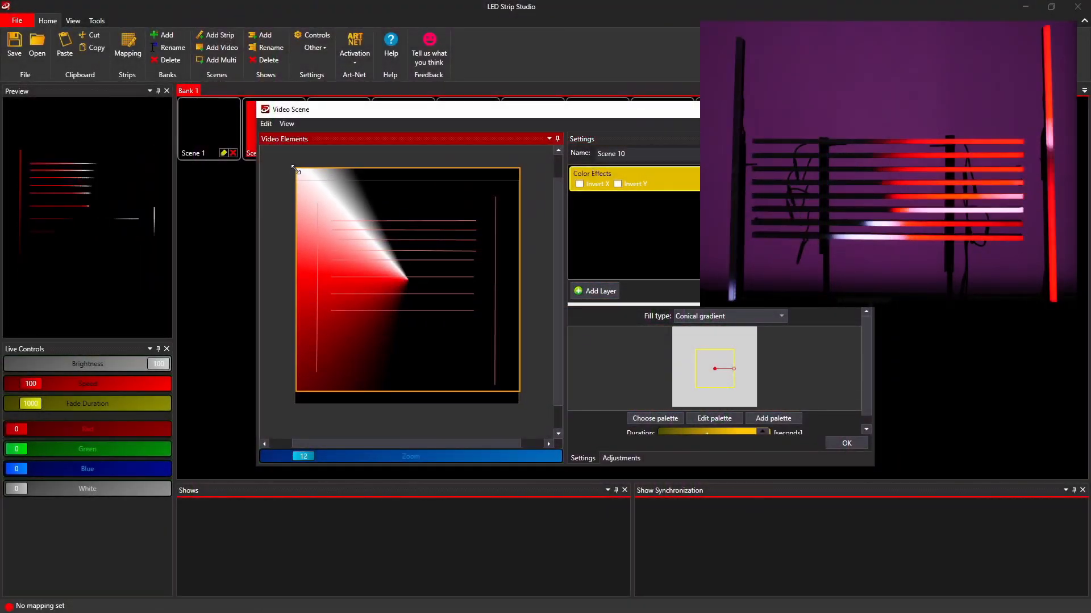
pyautogui.moveTo(296, 168); pyautogui.dragTo(325, 213)
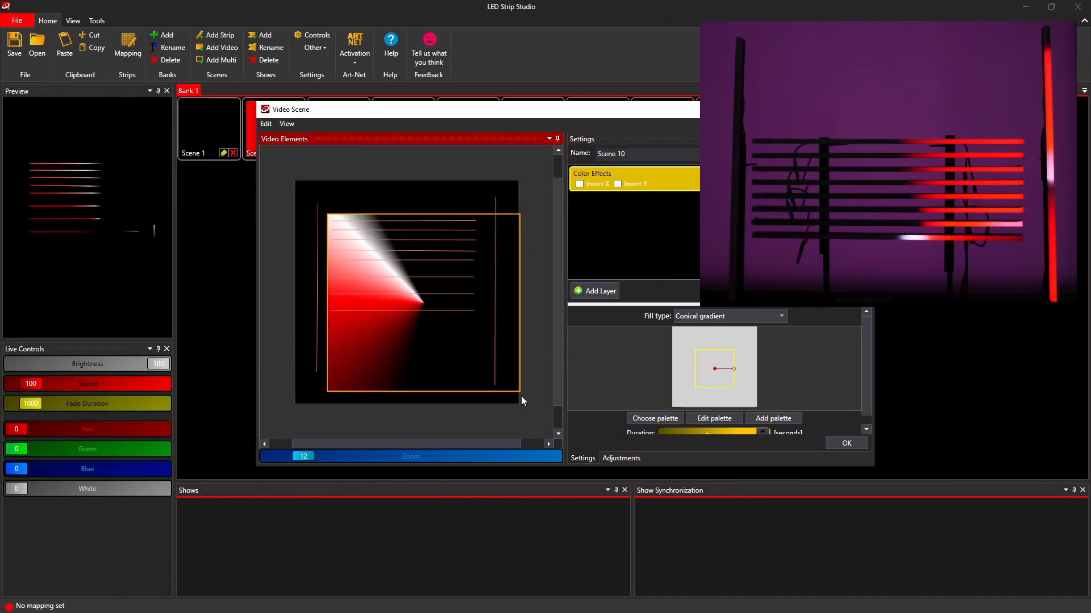
pyautogui.moveTo(520, 394); pyautogui.dragTo(484, 318)
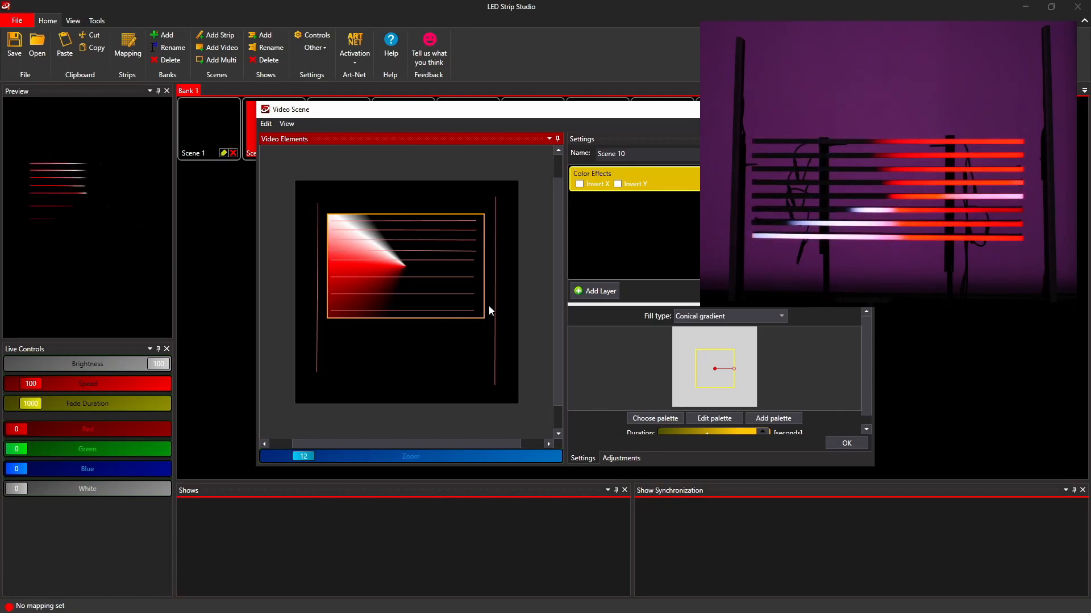
pyautogui.moveTo(414, 279); pyautogui.dragTo(413, 276)
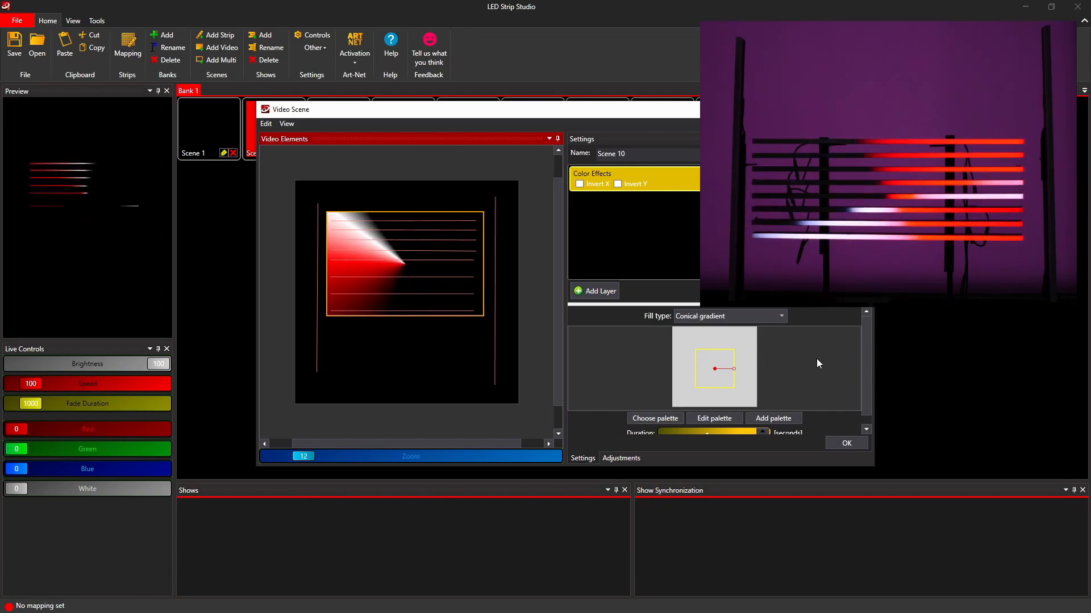
# Enlarge the scene window, set the effect duration to 4 seconds, and move the layer slightly over the strips
pyautogui.scroll(-1, 867, 356)
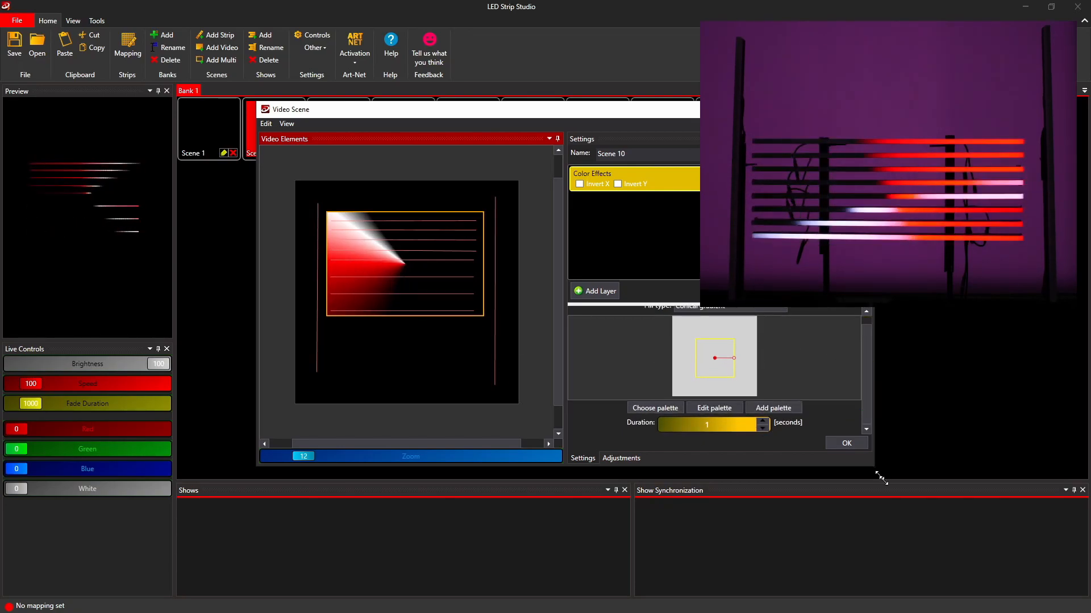
pyautogui.moveTo(881, 479); pyautogui.dragTo(944, 521)
pyautogui.click(764, 479)
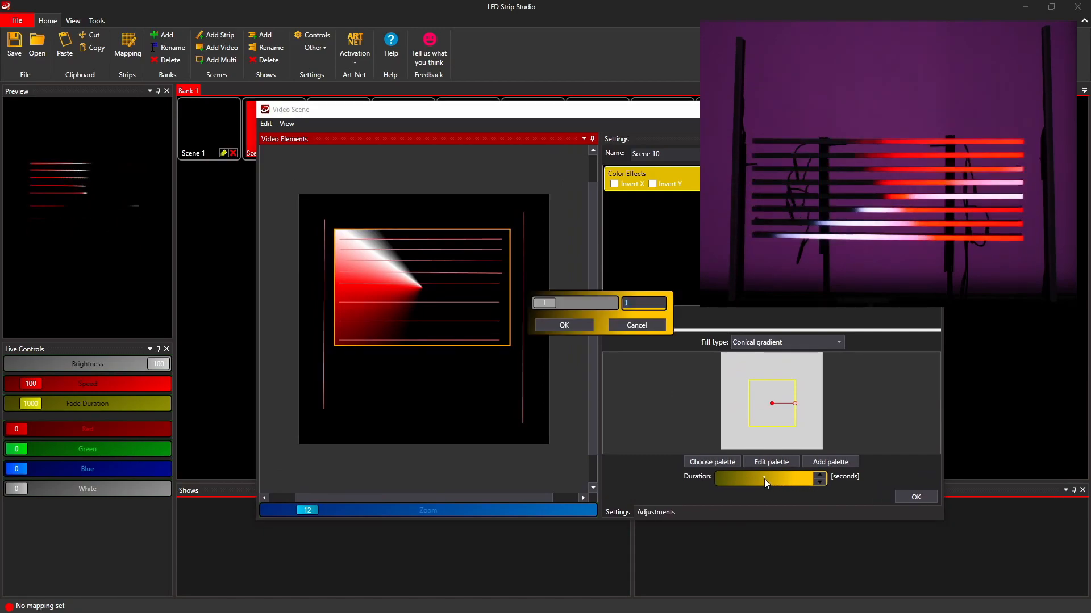
pyautogui.click(569, 327)
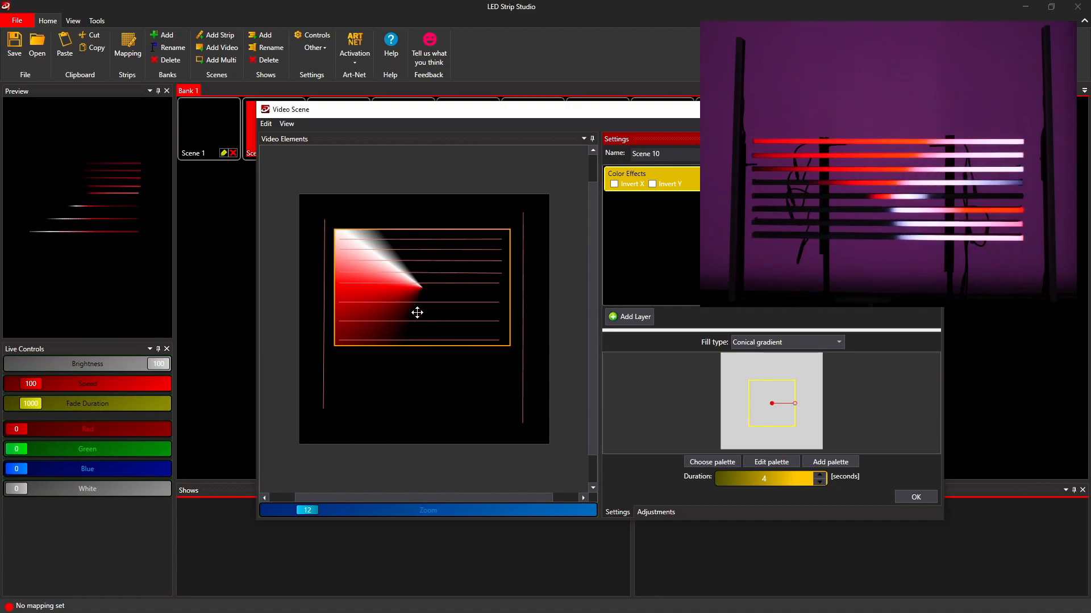
pyautogui.moveTo(420, 308); pyautogui.dragTo(455, 300)
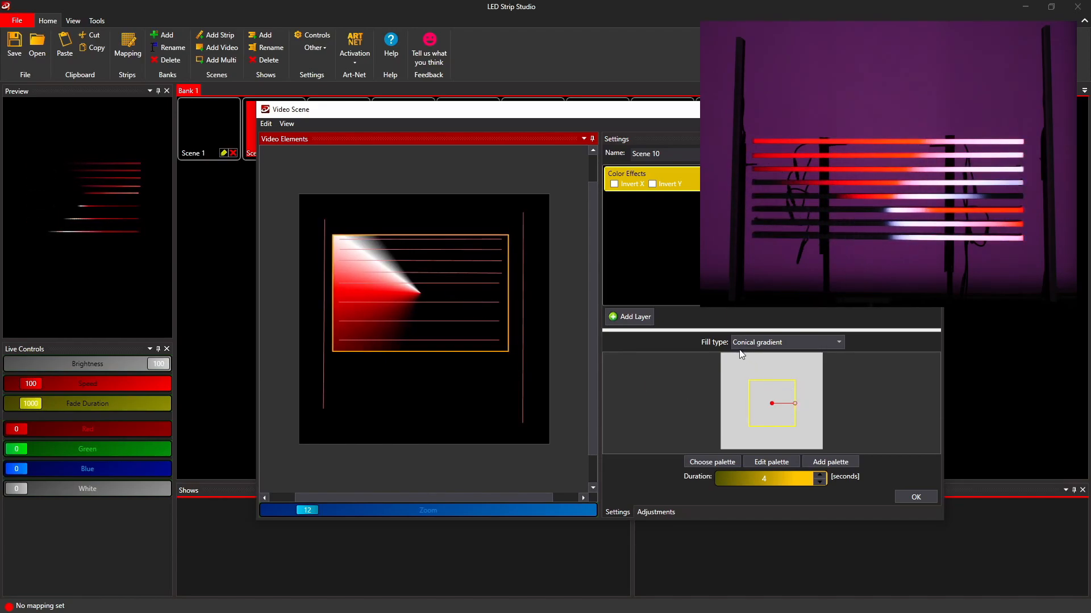
# Change the fill type to Radial gradient and extend its vertical and horizontal handles on the grid to the yellow frame's edges
pyautogui.click(754, 344)
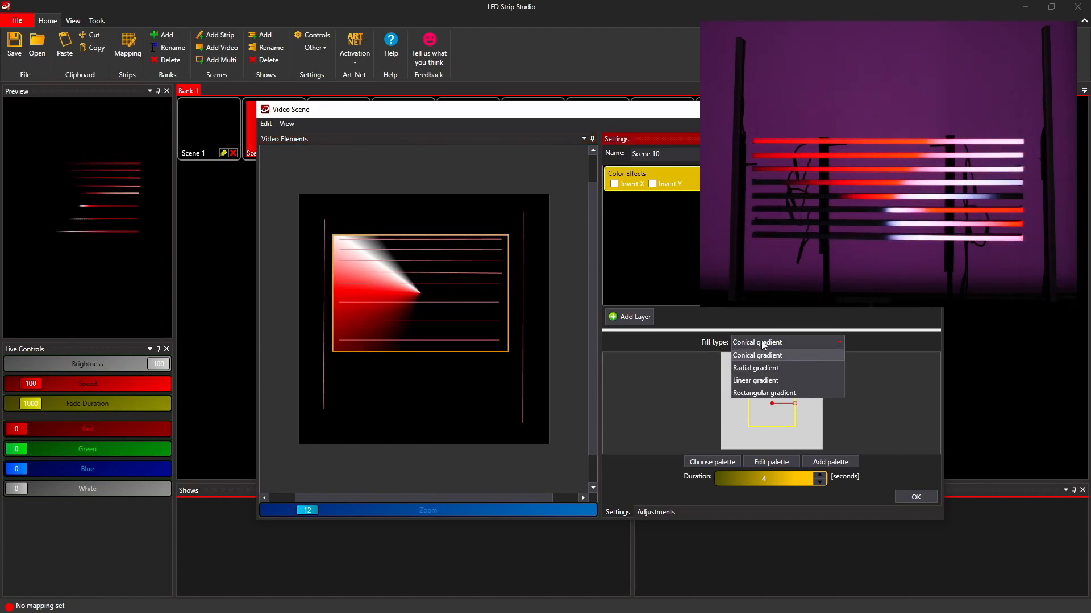
pyautogui.click(774, 370)
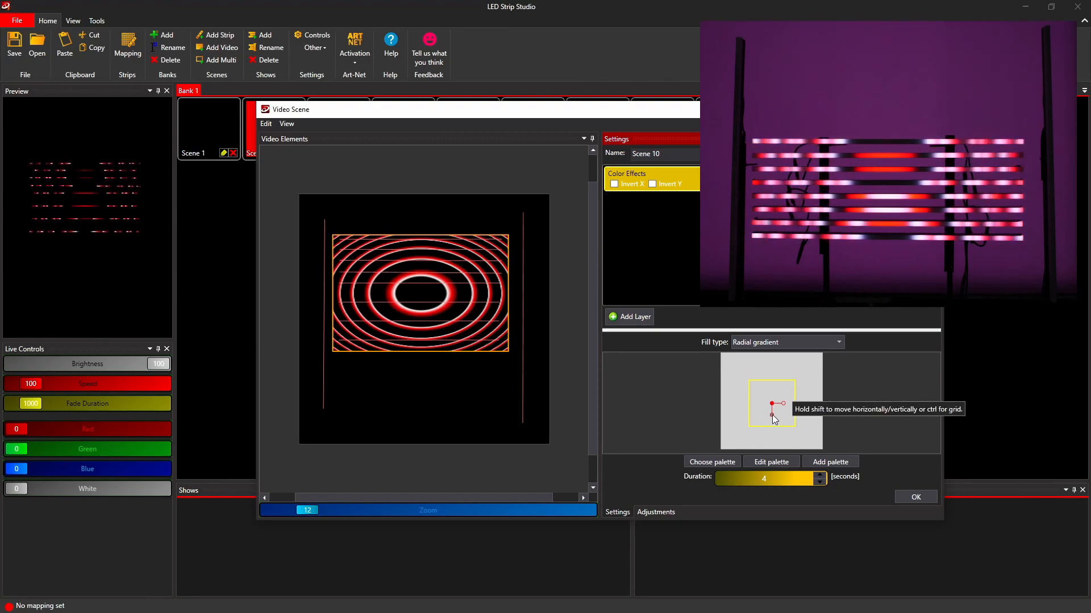
pyautogui.press('ctrl')
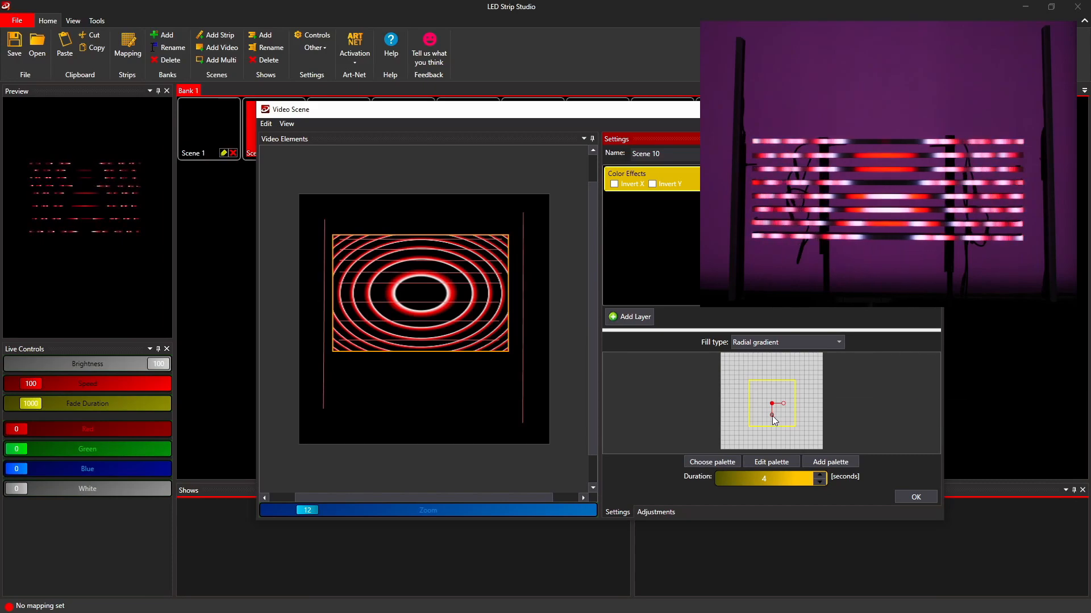
pyautogui.moveTo(772, 415); pyautogui.dragTo(773, 426)
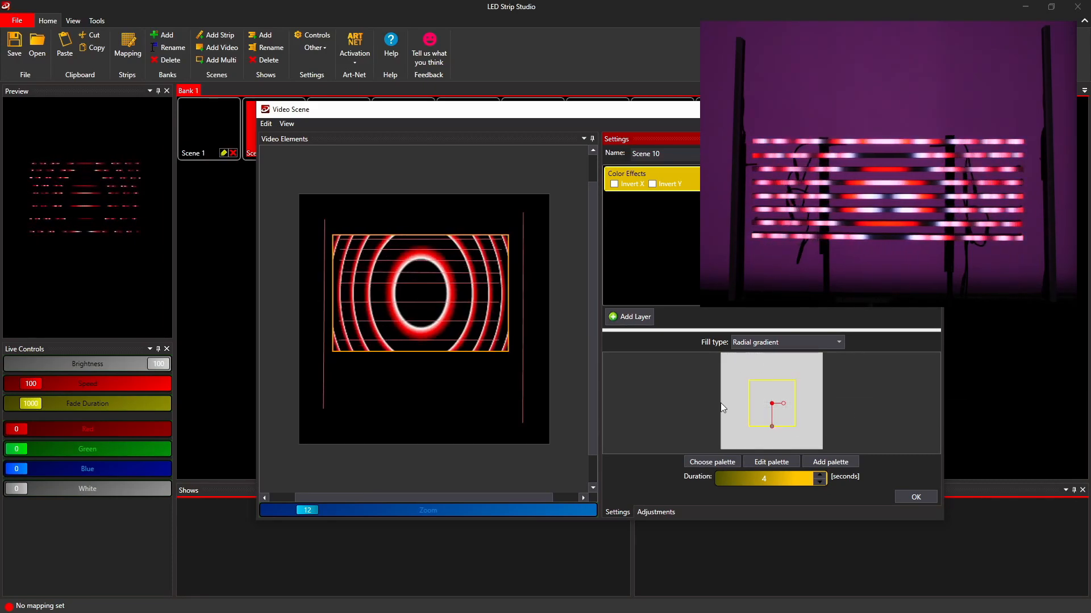
pyautogui.press('ctrl')
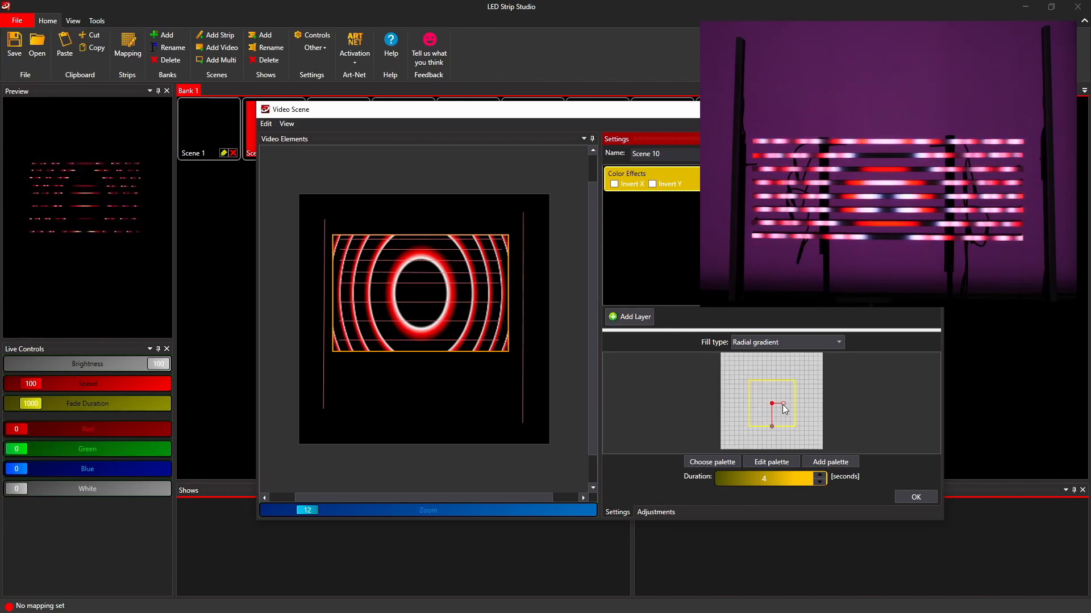
pyautogui.moveTo(784, 404); pyautogui.dragTo(794, 405)
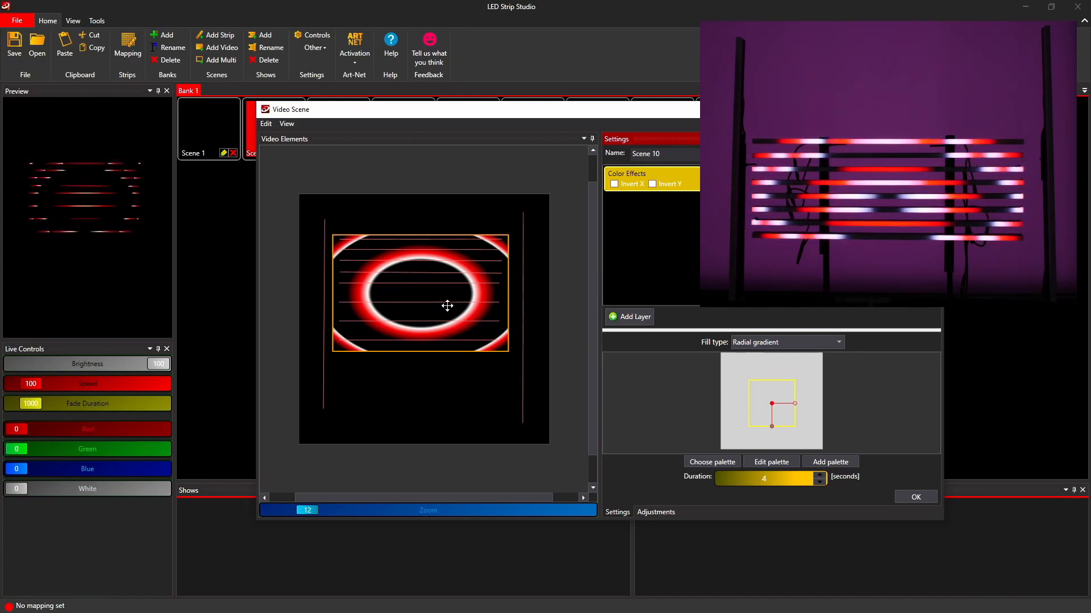
# Enlarge the layer to cover the horizontal and vertical strips, and change its fill type to Linear gradient
pyautogui.moveTo(509, 353); pyautogui.dragTo(528, 382)
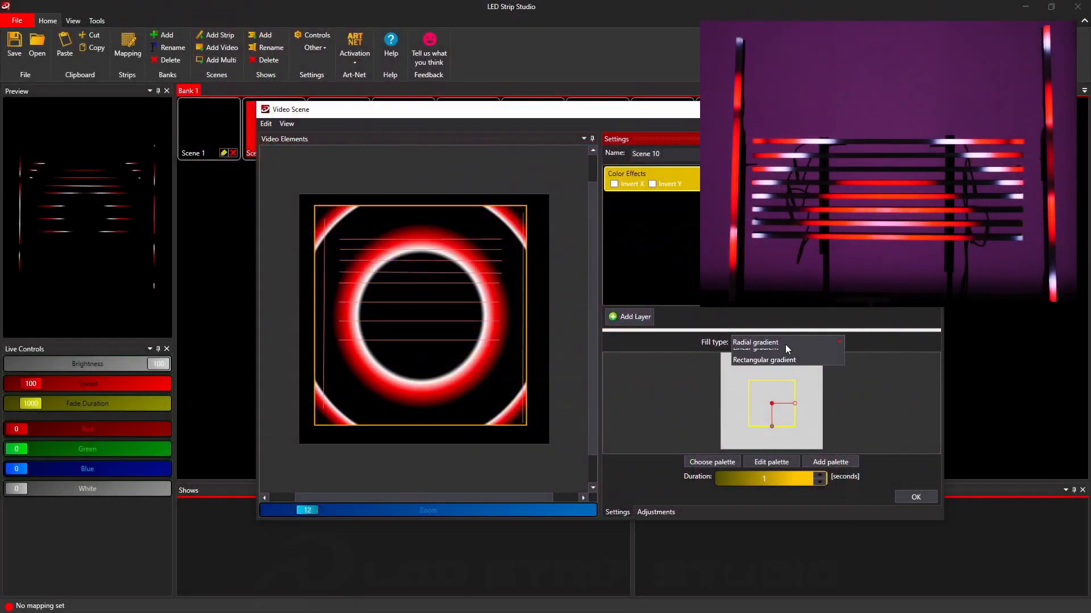
pyautogui.click(786, 374)
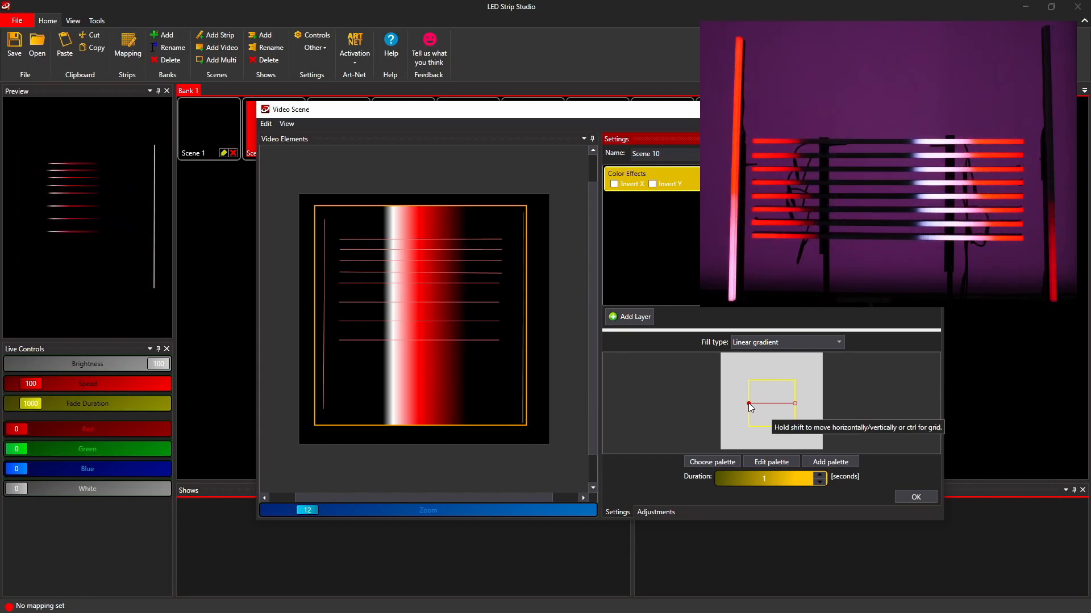
# Run the linear gradient vertically across the yellow frame, and switch the fill to Rectangular gradient with both handles extended to the frame's edges
pyautogui.moveTo(748, 403); pyautogui.dragTo(773, 381)
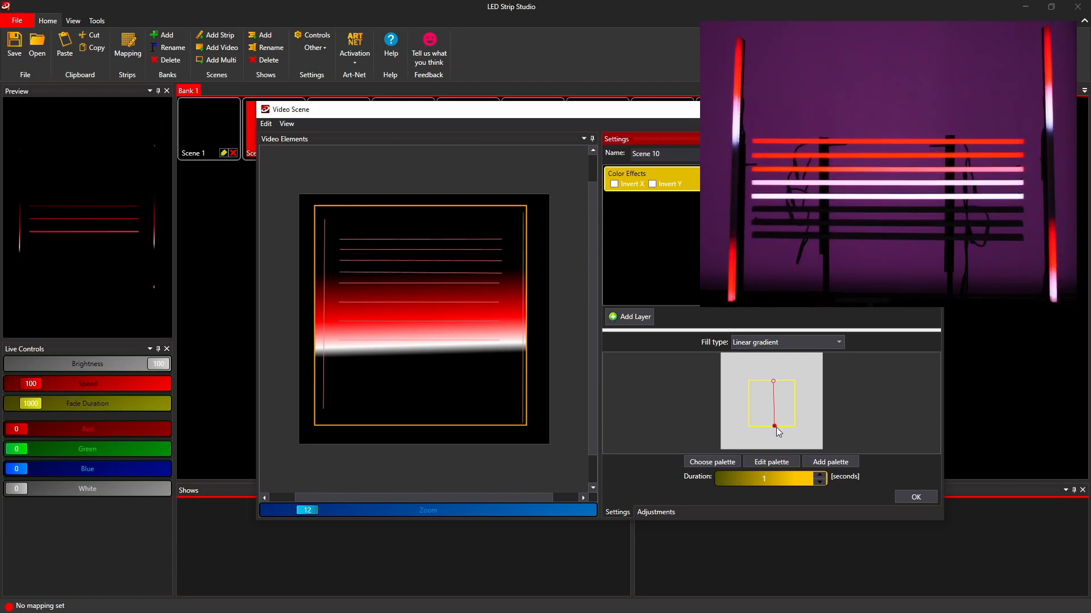
pyautogui.moveTo(774, 427); pyautogui.dragTo(773, 426)
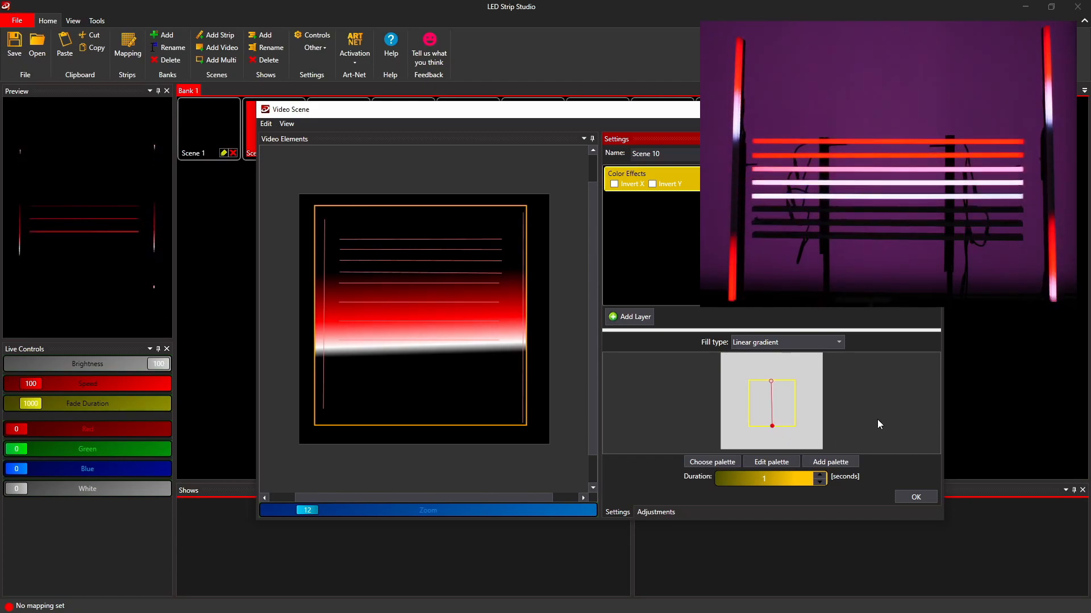
pyautogui.click(803, 341)
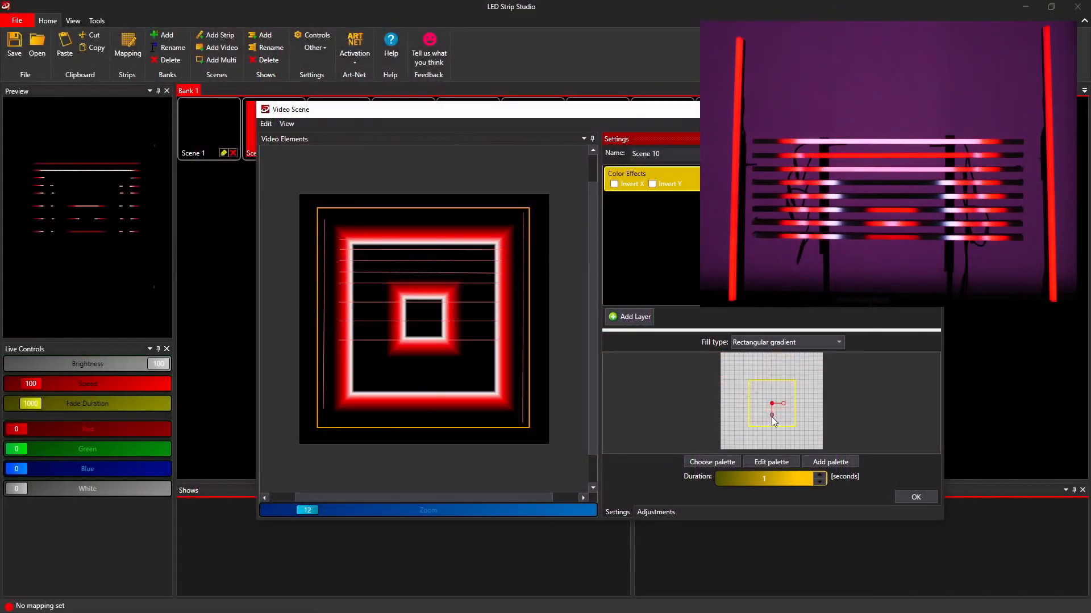
pyautogui.moveTo(771, 417); pyautogui.dragTo(793, 404)
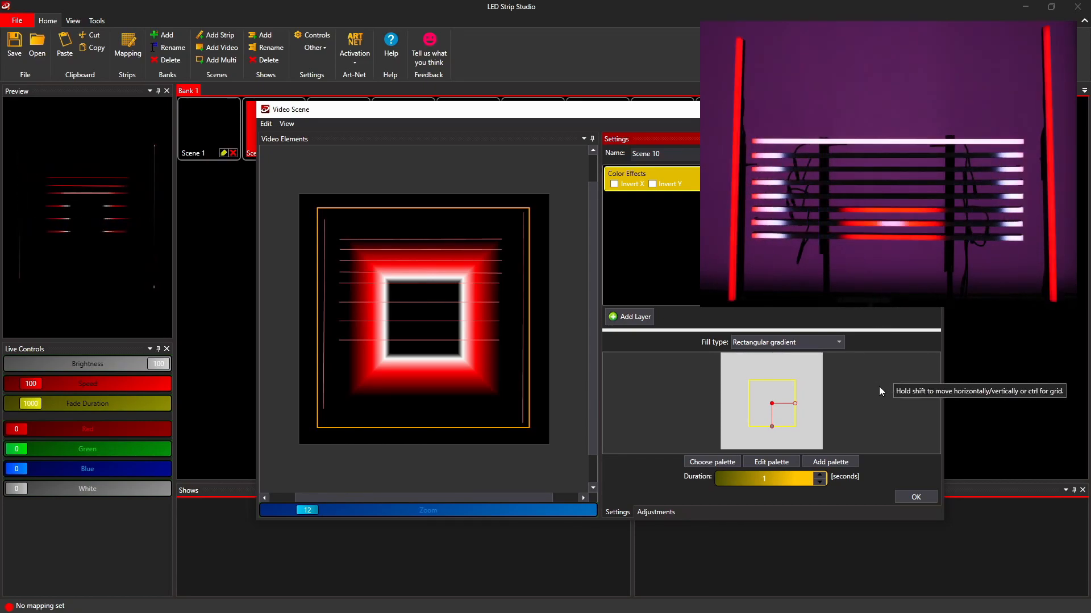
# Try the Saturation, Contrast and Brightness adjustments on the scene, switch them all off again and return to the layer settings
pyautogui.click(659, 511)
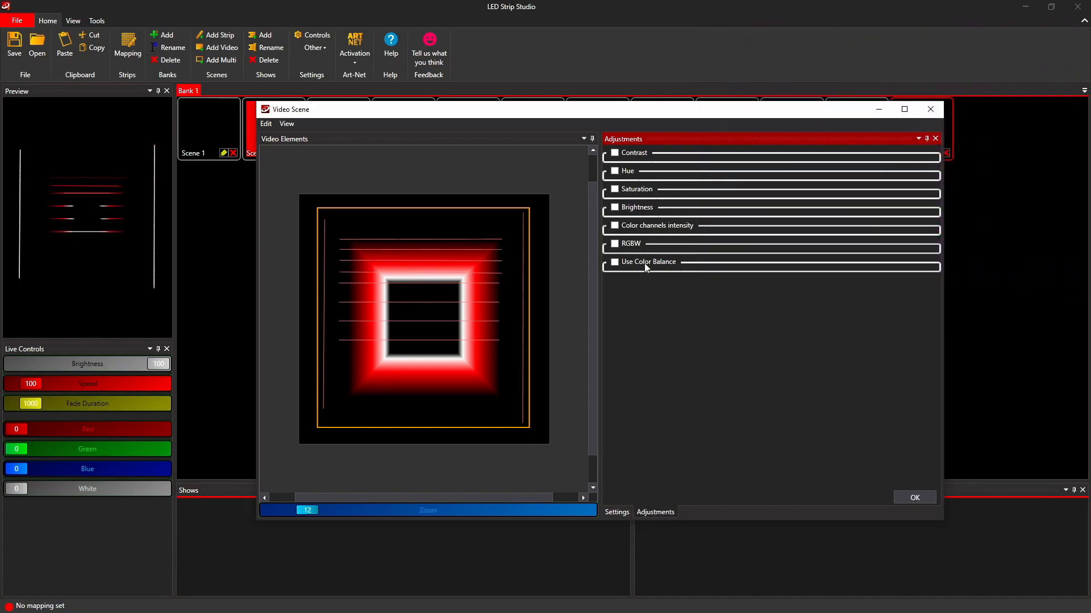
pyautogui.click(636, 192)
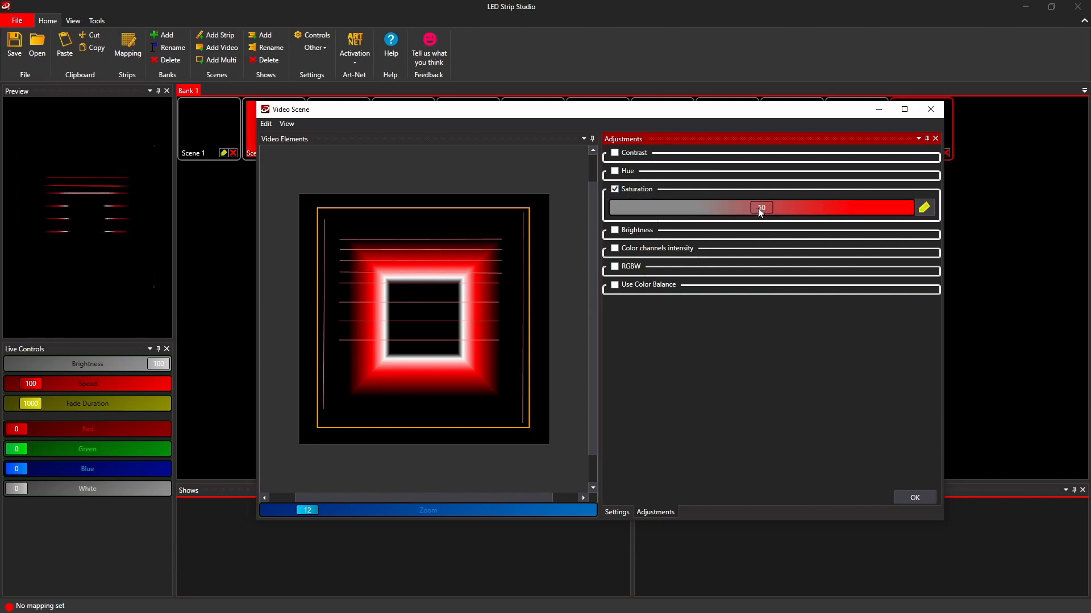
pyautogui.moveTo(761, 209); pyautogui.dragTo(679, 214)
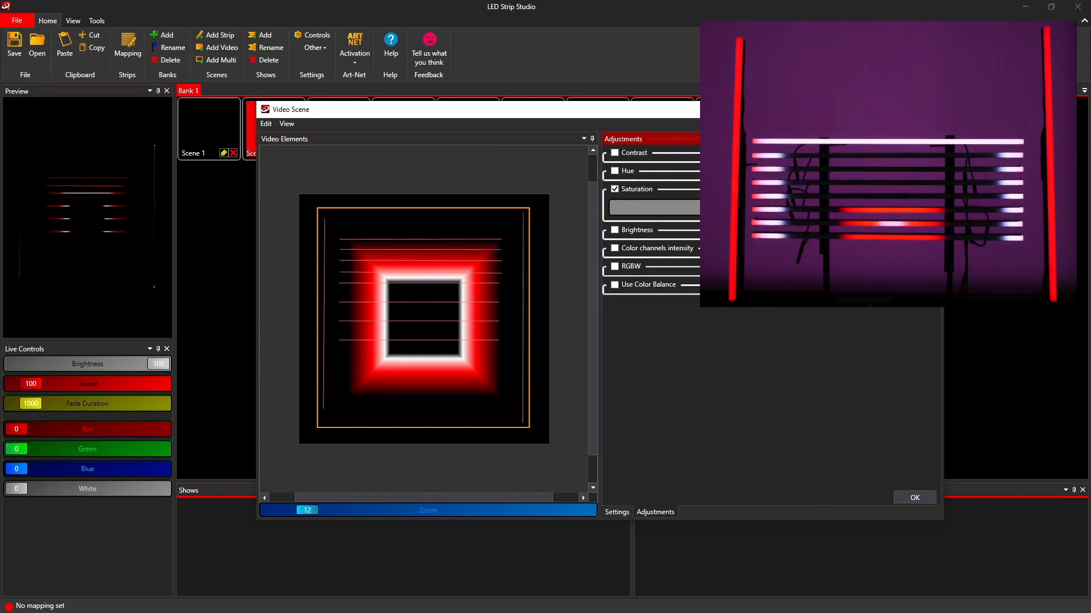
pyautogui.click(614, 153)
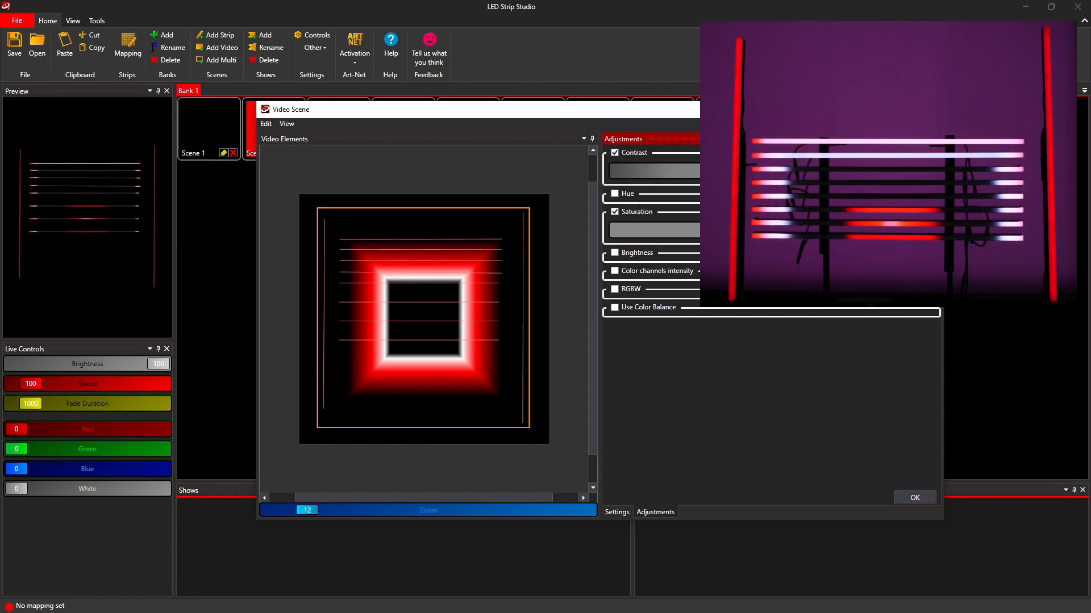
pyautogui.click(629, 155)
pyautogui.click(617, 190)
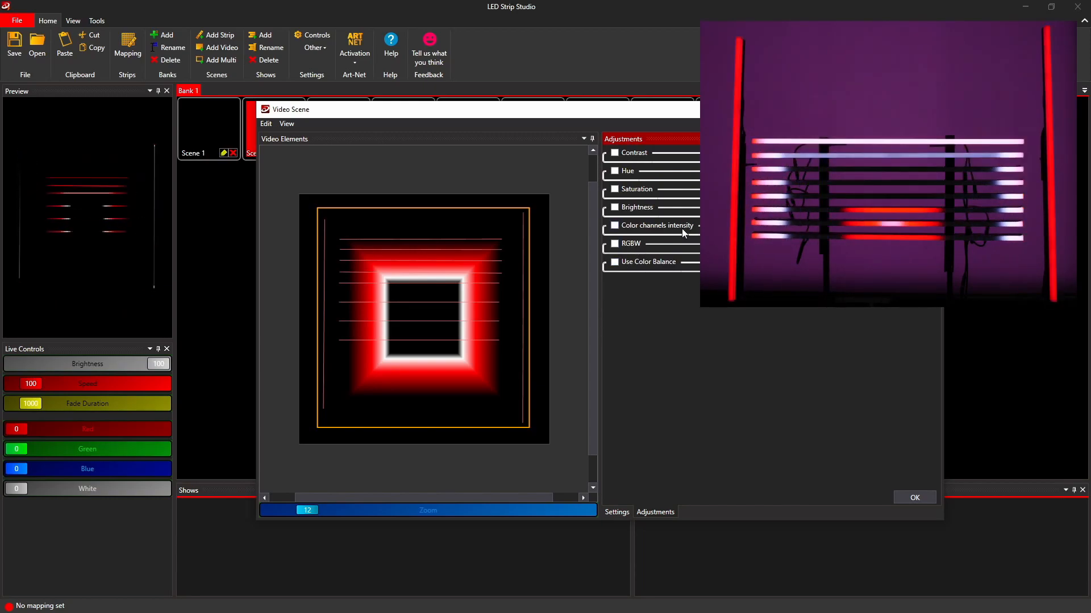
pyautogui.click(637, 208)
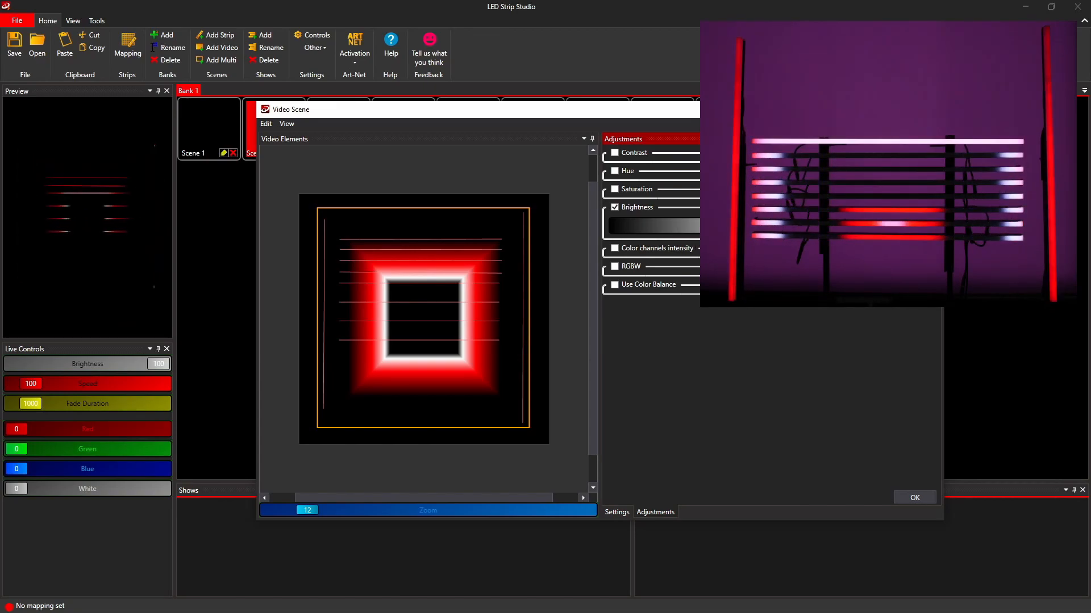
pyautogui.click(615, 207)
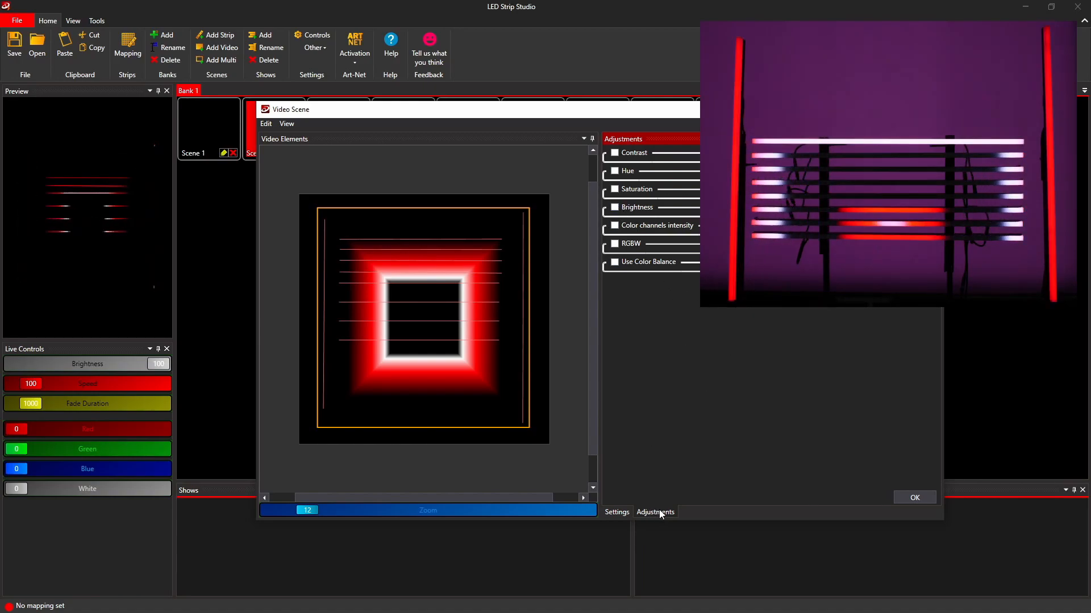
pyautogui.click(629, 512)
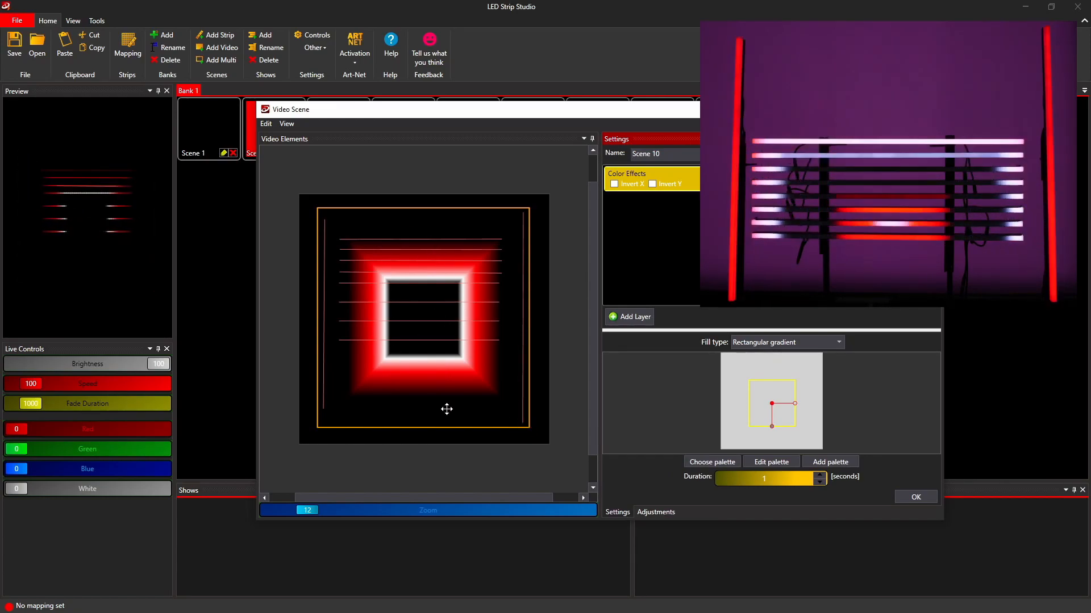
# Shrink the Color Effects layer from two opposite corners so it covers only the horizontal strips
pyautogui.moveTo(530, 427); pyautogui.dragTo(509, 351)
pyautogui.moveTo(321, 208); pyautogui.dragTo(337, 232)
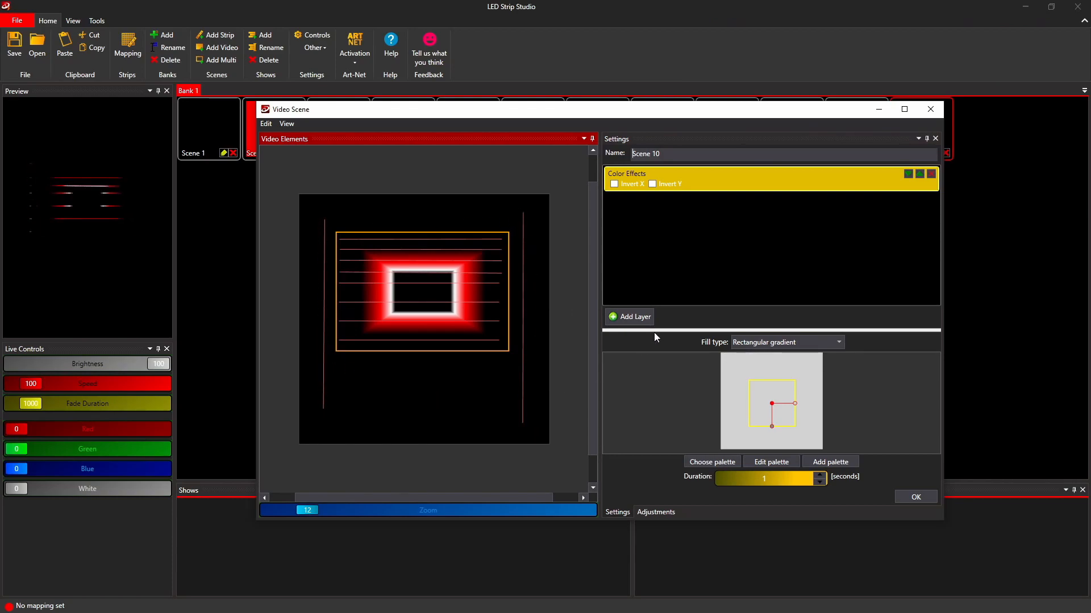
# Add a second Color Effects layer and resize it to a narrow column over the left vertical strip
pyautogui.click(632, 318)
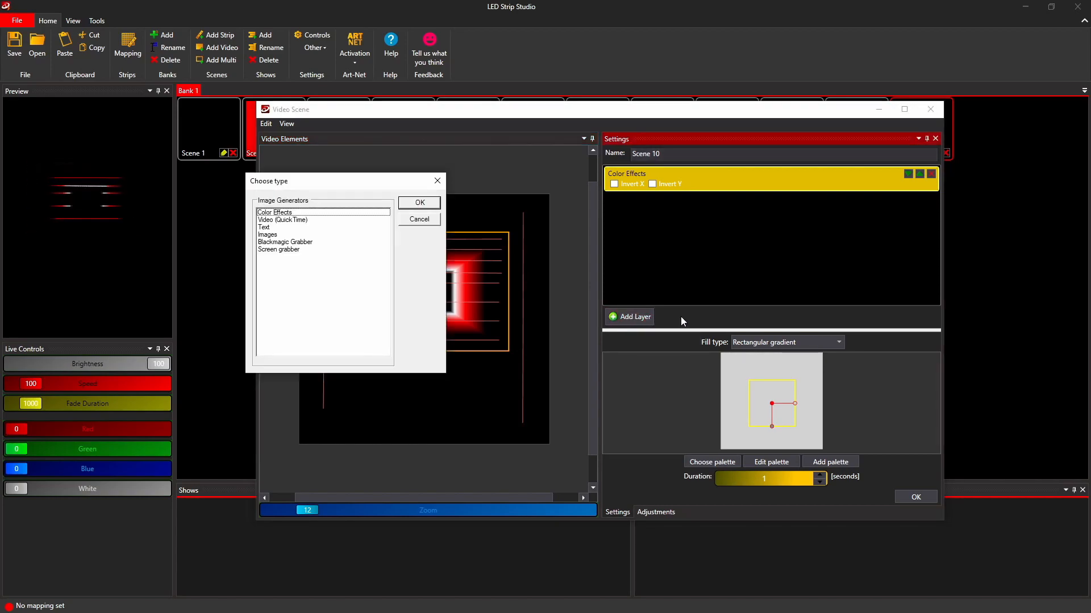
pyautogui.click(419, 203)
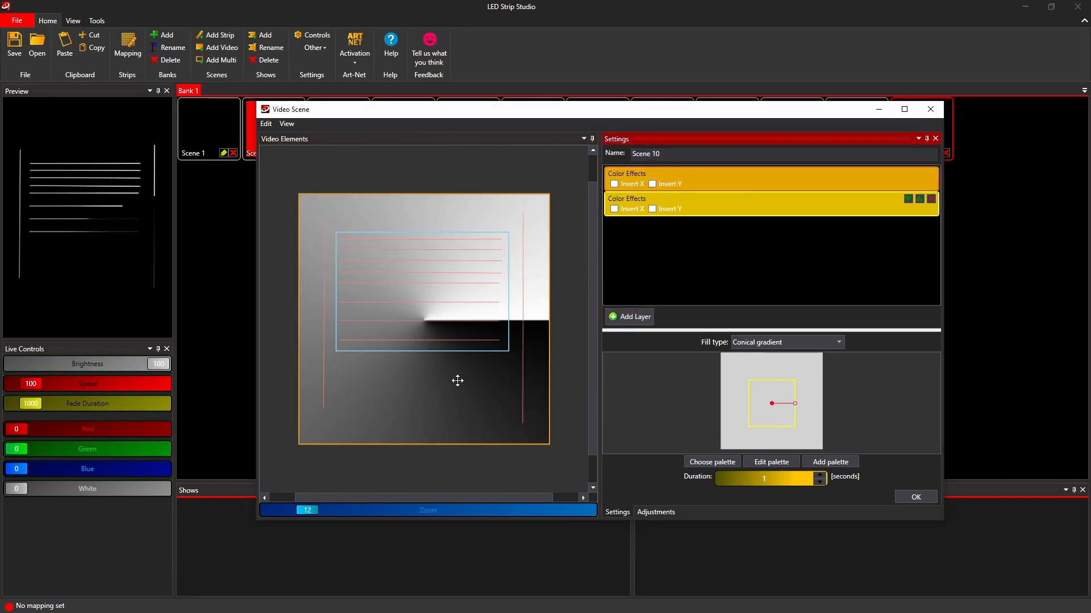
pyautogui.moveTo(550, 381); pyautogui.dragTo(316, 369)
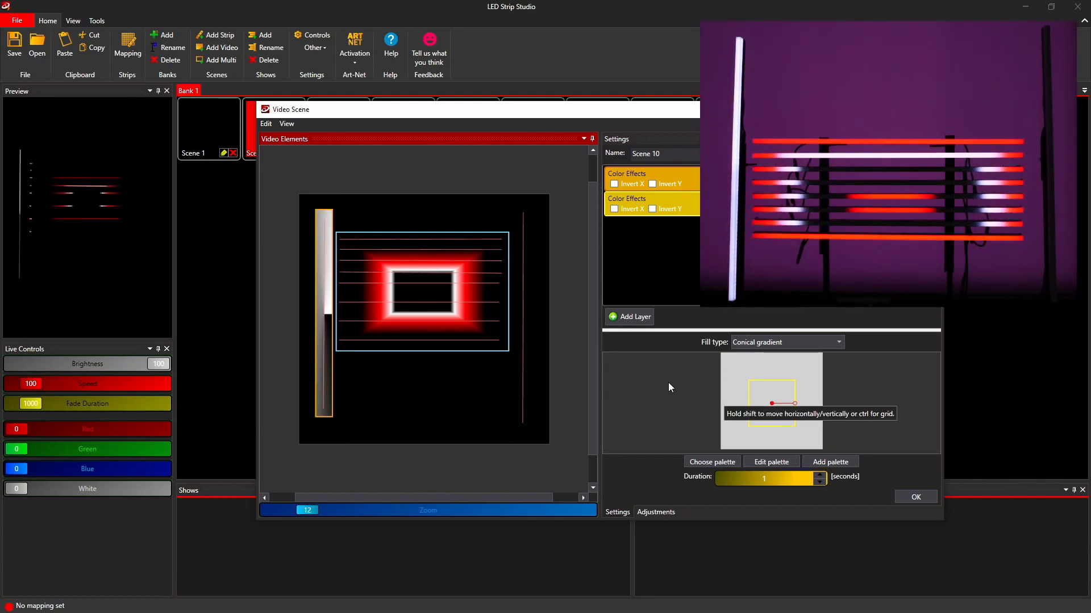
# Apply the Orange flare palette to the new layer over the left vertical strip
pyautogui.click(700, 461)
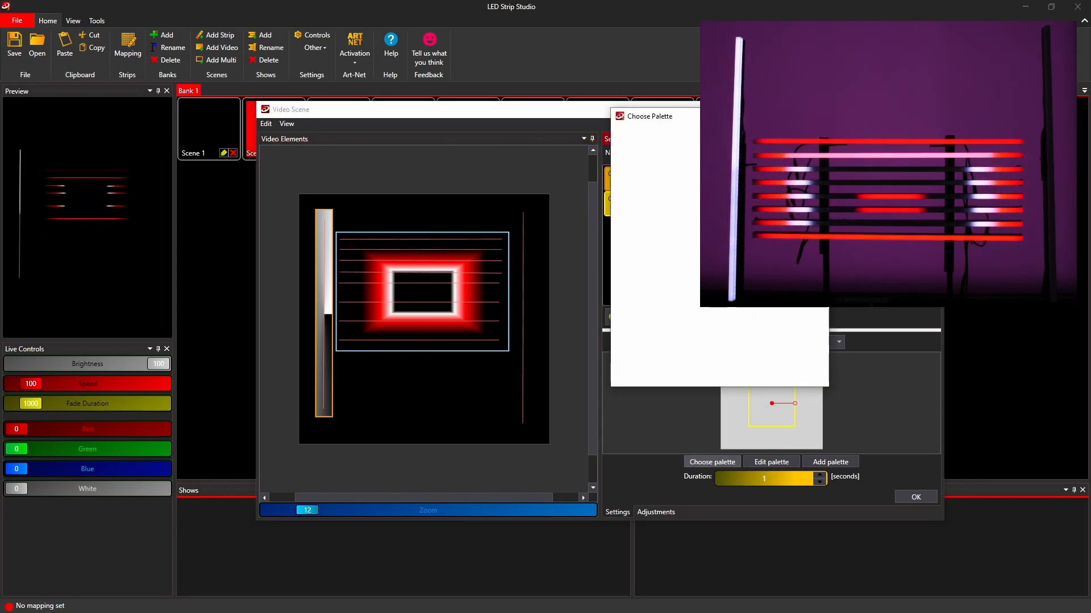
pyautogui.scroll(-1, 715, 255)
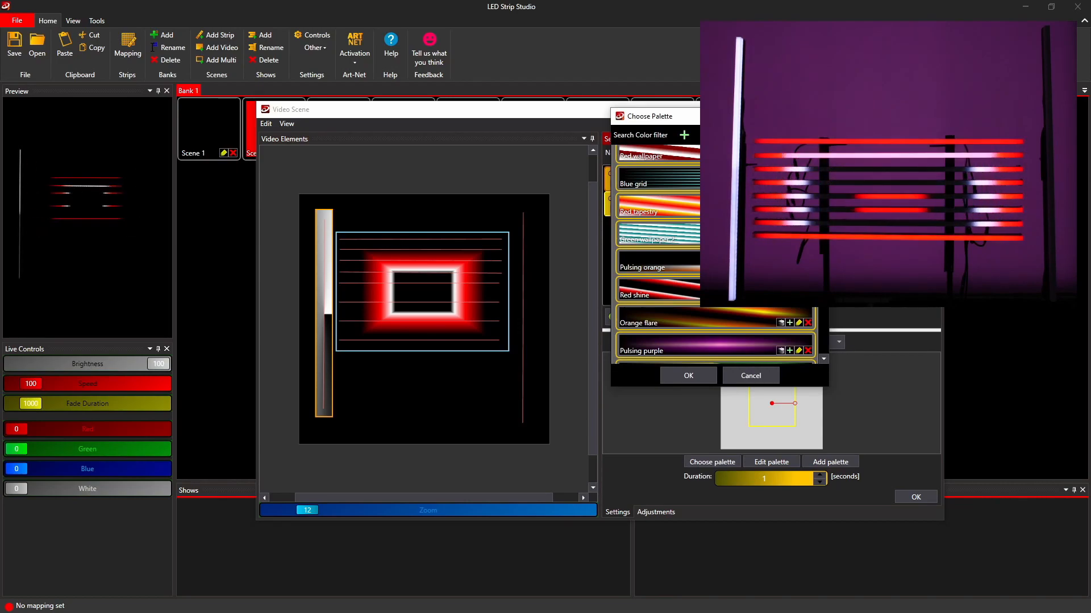
pyautogui.click(731, 315)
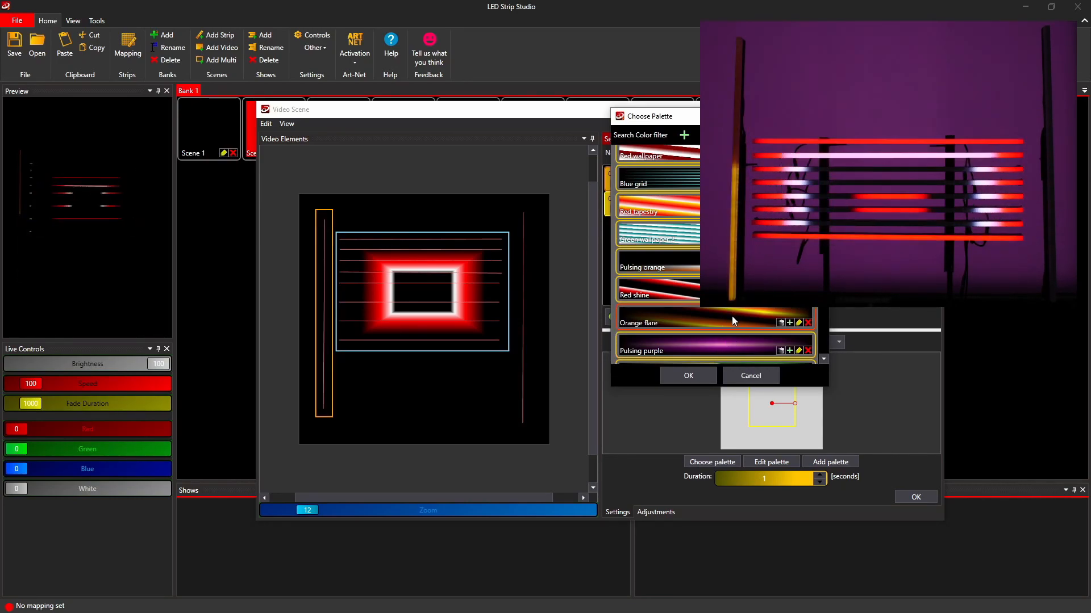
pyautogui.click(688, 376)
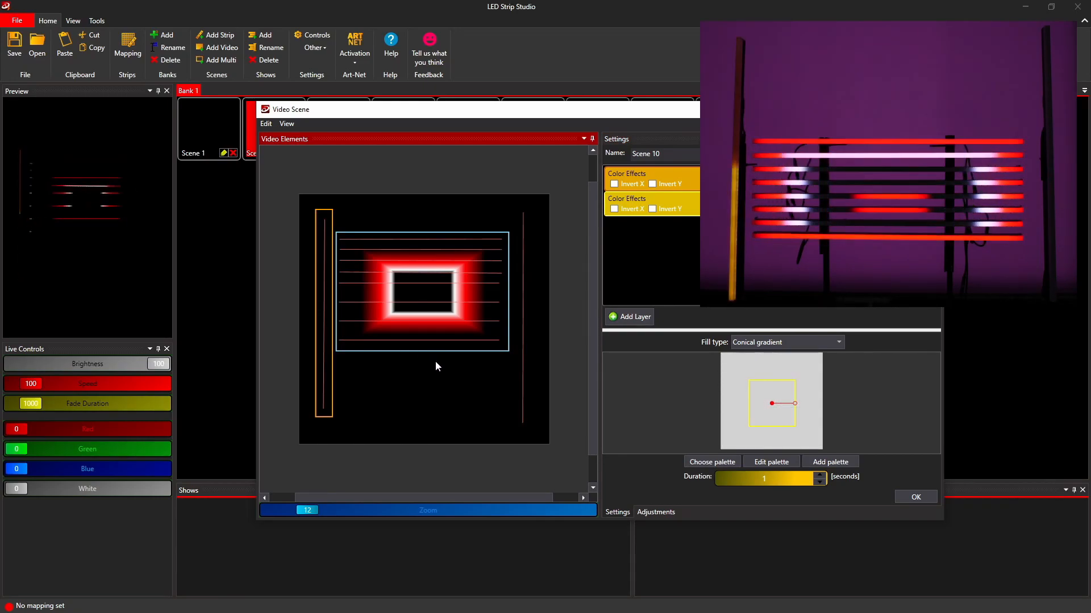
# Paste a copy of the Orange flare layer over the right vertical strip, stretch it to the strip's full height, and confirm the scene
pyautogui.hotkey('ctrl', 'v')
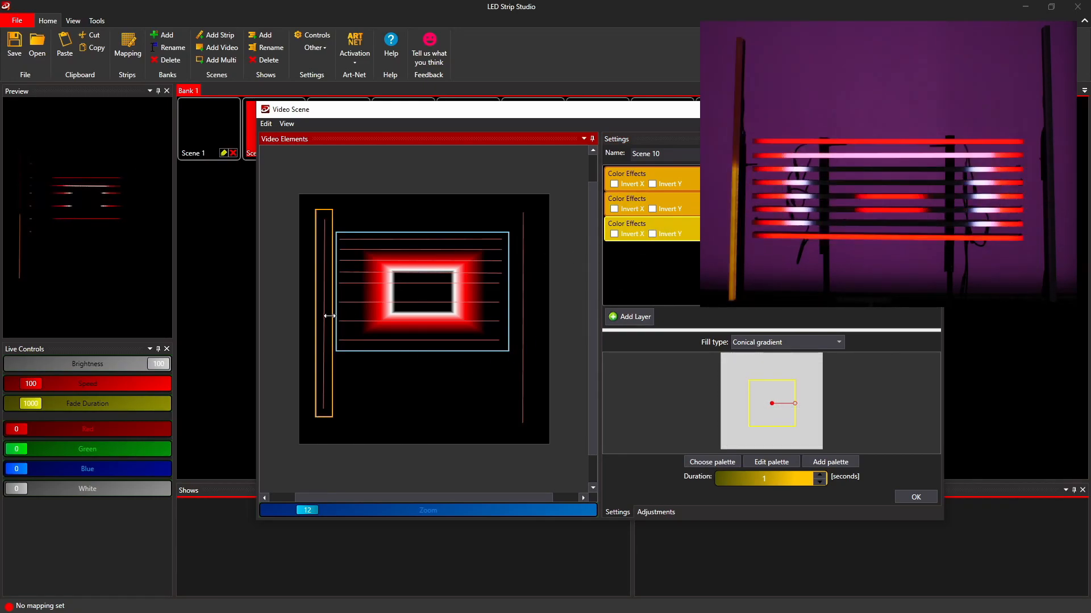
pyautogui.moveTo(324, 323); pyautogui.dragTo(523, 324)
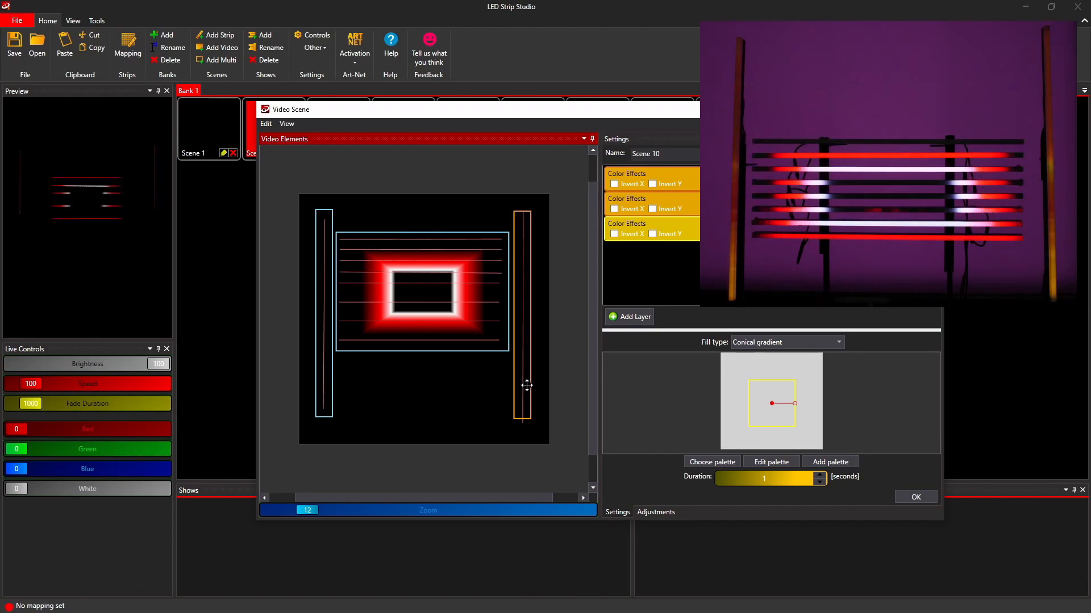
pyautogui.moveTo(527, 385); pyautogui.dragTo(527, 394)
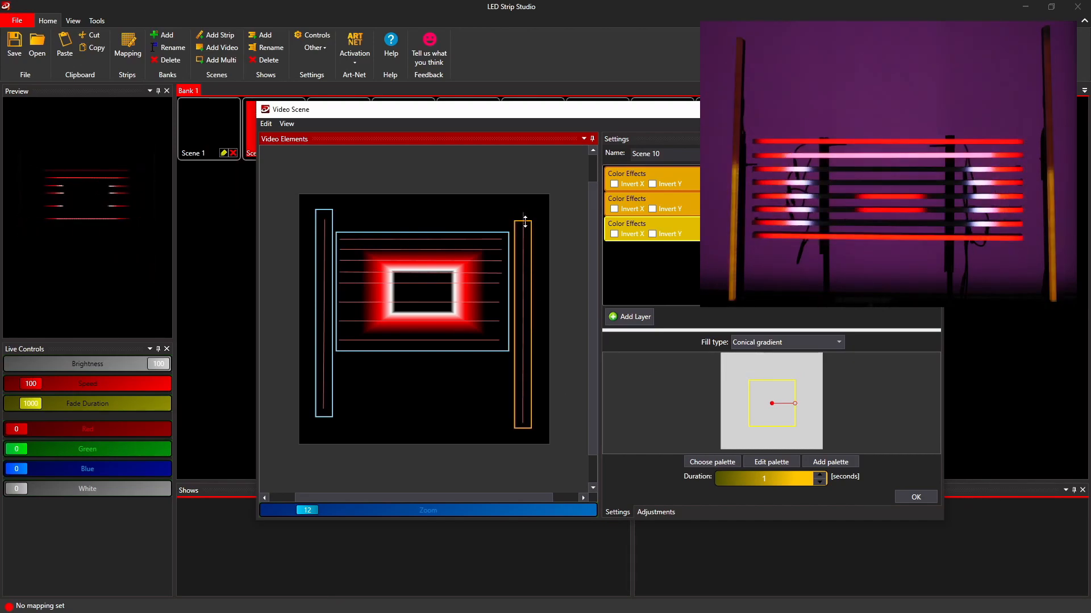
pyautogui.moveTo(525, 222); pyautogui.dragTo(524, 211)
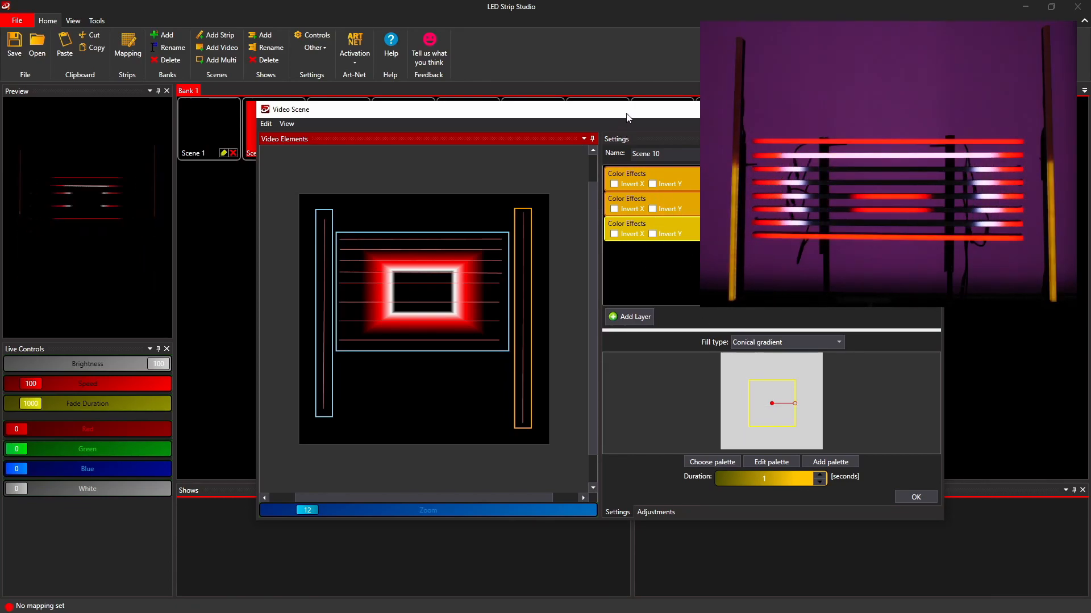
pyautogui.moveTo(626, 112); pyautogui.dragTo(631, 150)
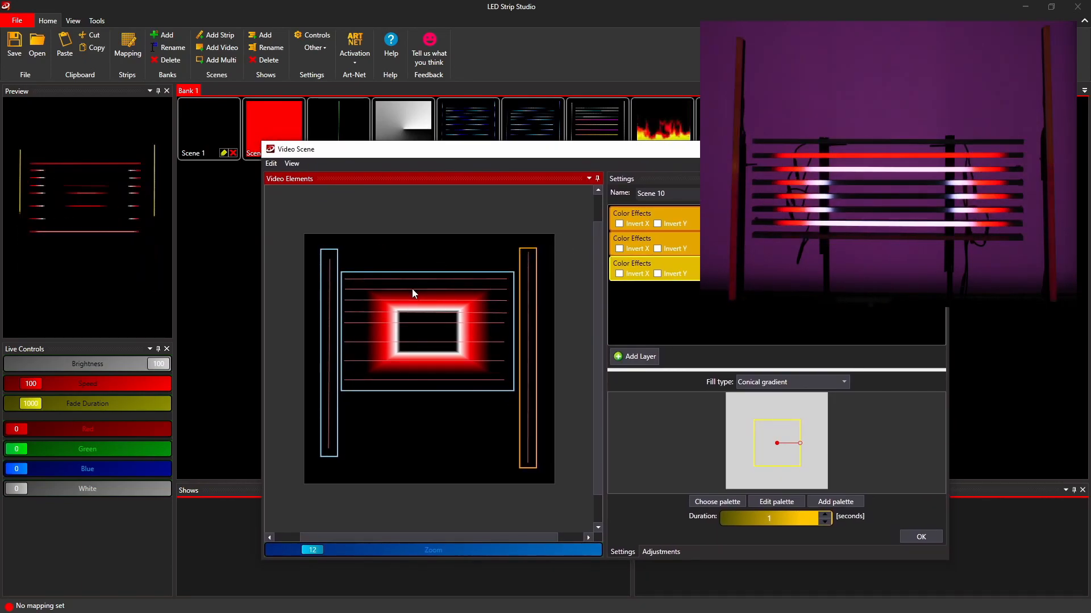
pyautogui.click(920, 537)
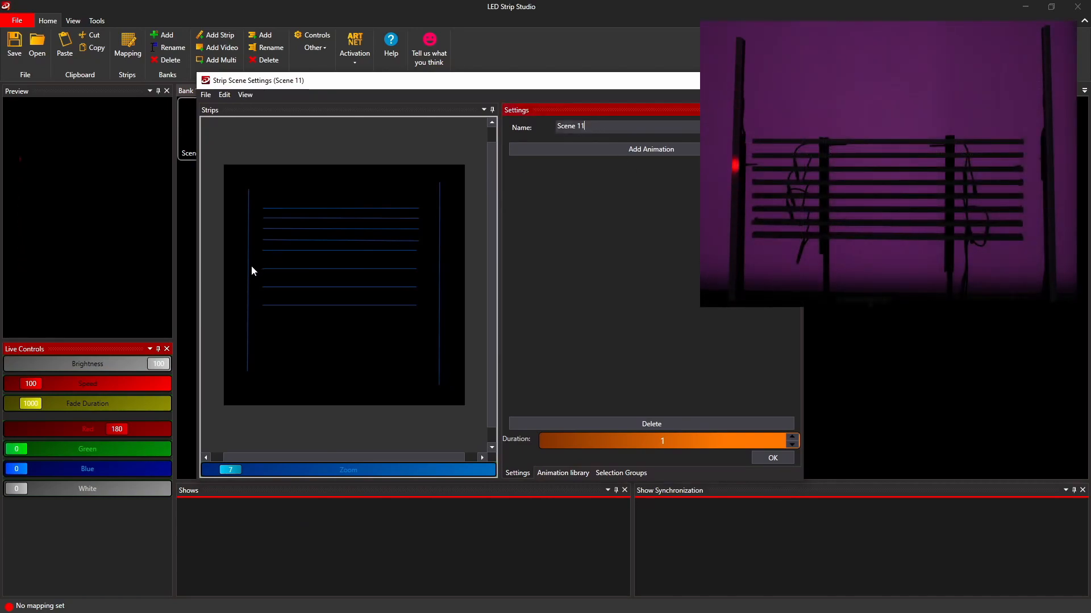
# Select the left vertical strip in the new strip scene and rename the scene to My Night Rider
pyautogui.click(251, 267)
pyautogui.moveTo(586, 126); pyautogui.dragTo(557, 122)
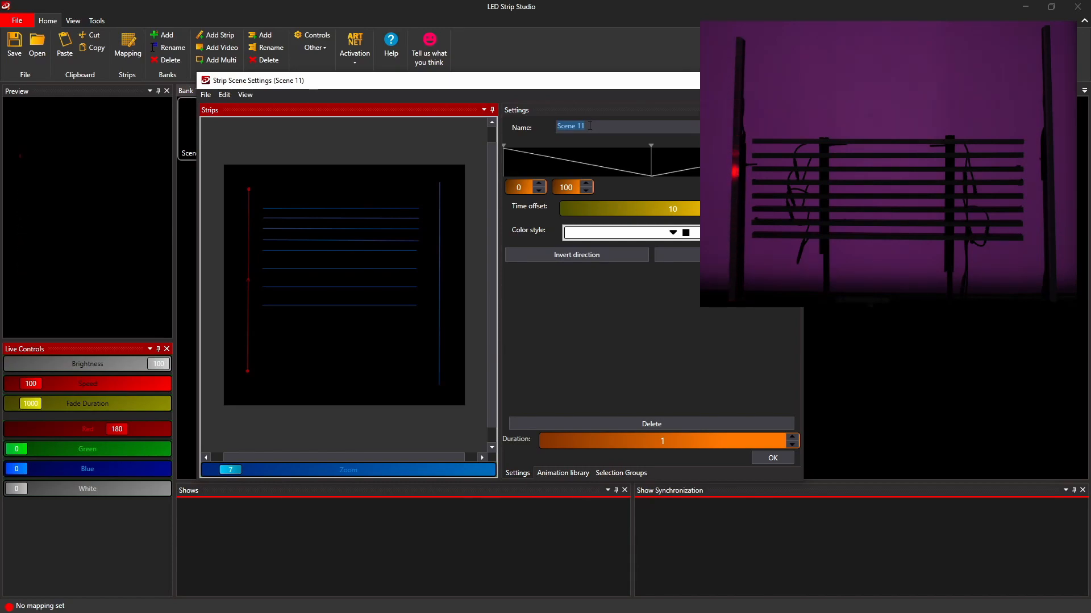
pyautogui.write('Mz')
pyautogui.press('BackSpace')
pyautogui.write('y Night')
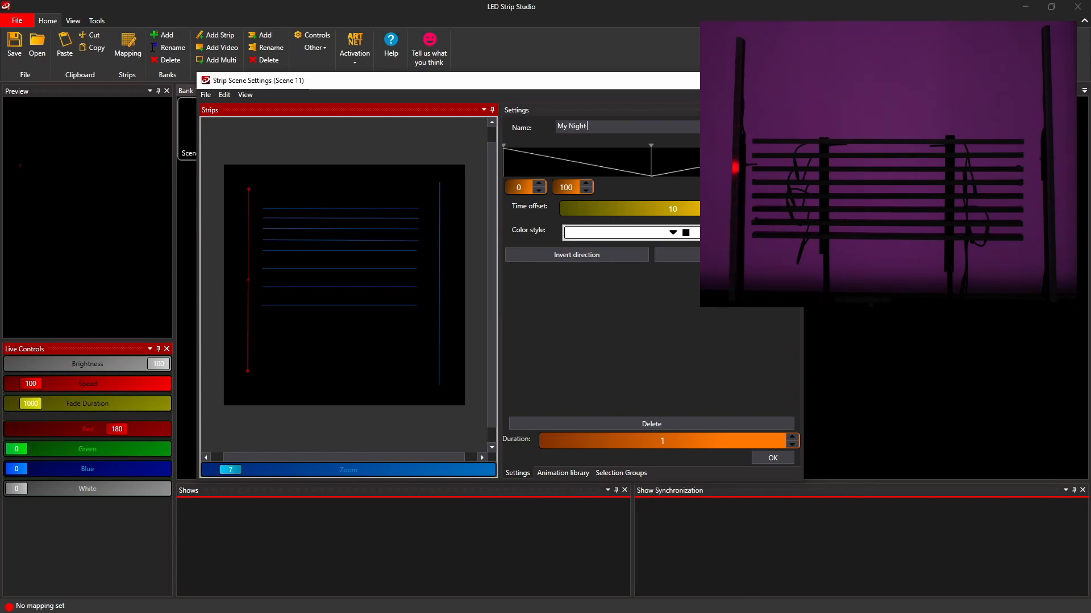
pyautogui.write(' Rider')
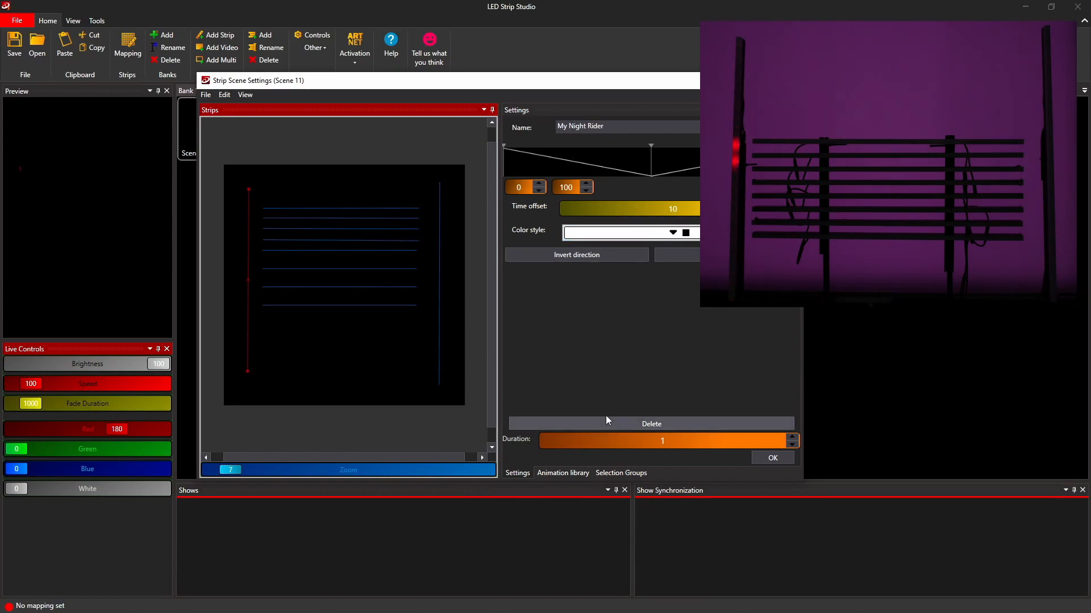
# Add the left vertical strip's animation to the animation library with the title My Knight
pyautogui.click(566, 472)
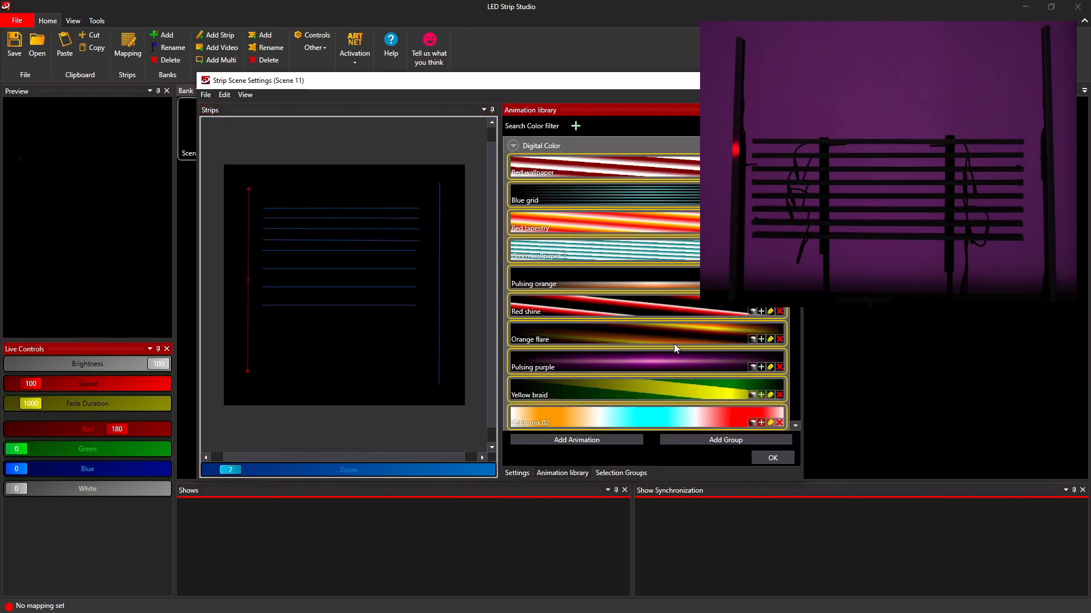
pyautogui.click(577, 440)
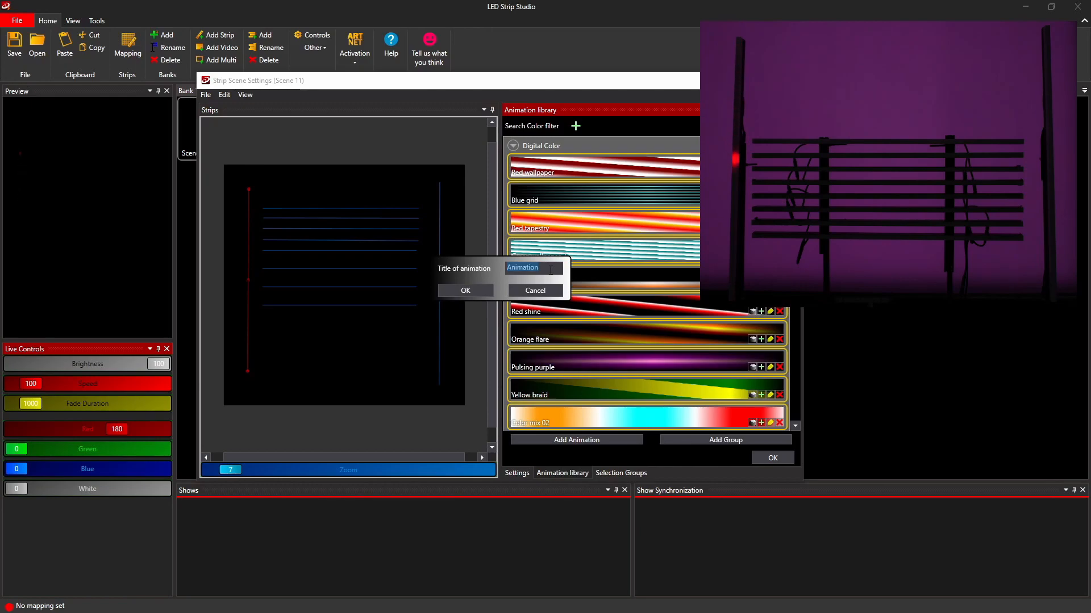
pyautogui.write('My Knight')
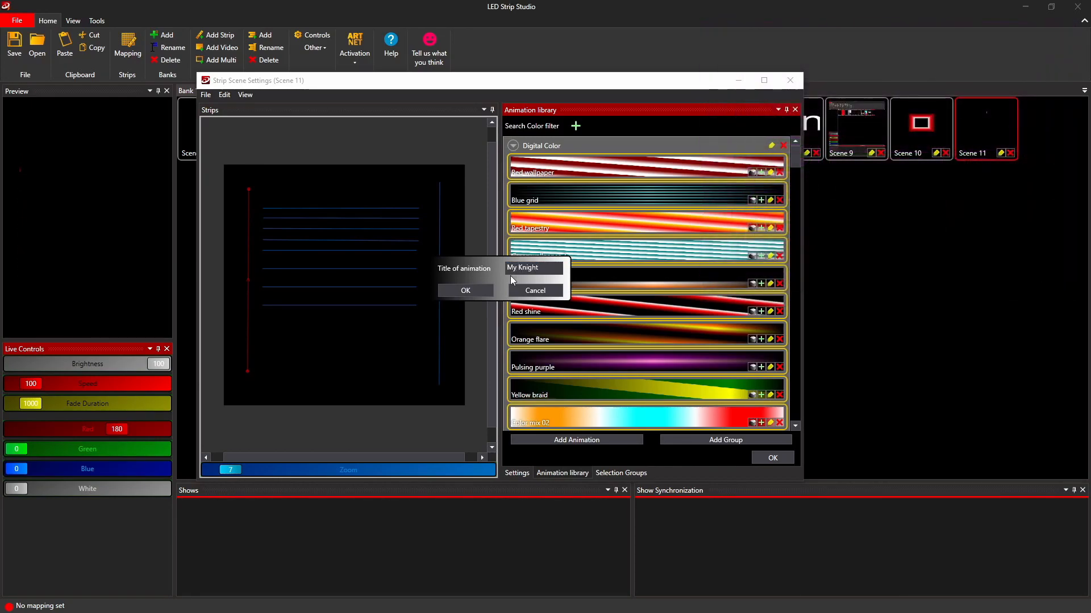
pyautogui.click(466, 290)
# Find the My Knight animation in the library, apply it to the right vertical strip, and move the scene window aside
pyautogui.scroll(-3, 789, 185)
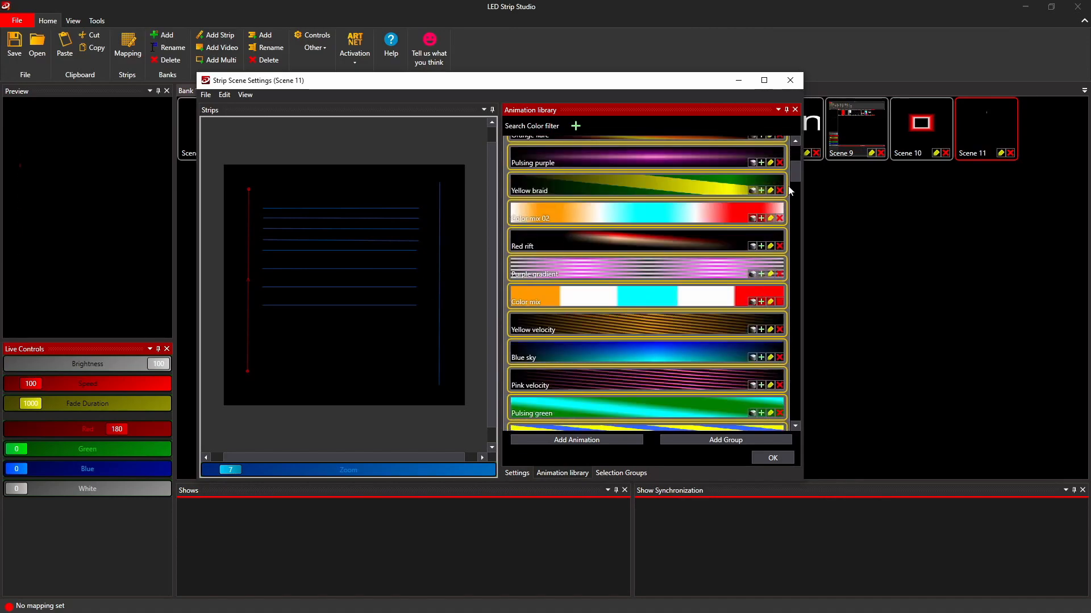
pyautogui.moveTo(798, 175); pyautogui.dragTo(804, 408)
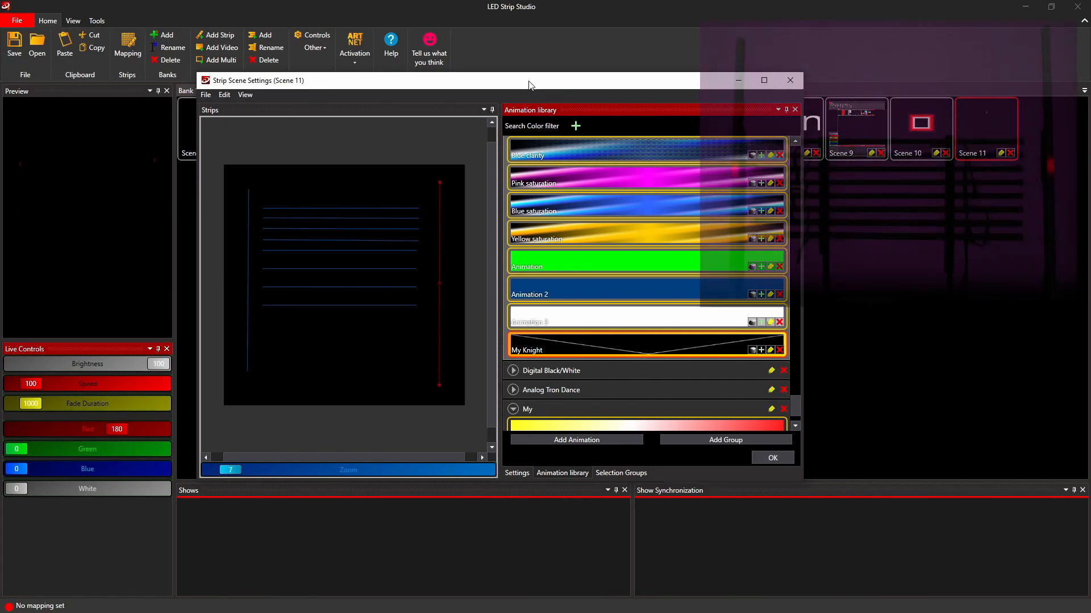
pyautogui.moveTo(529, 82); pyautogui.dragTo(623, 84)
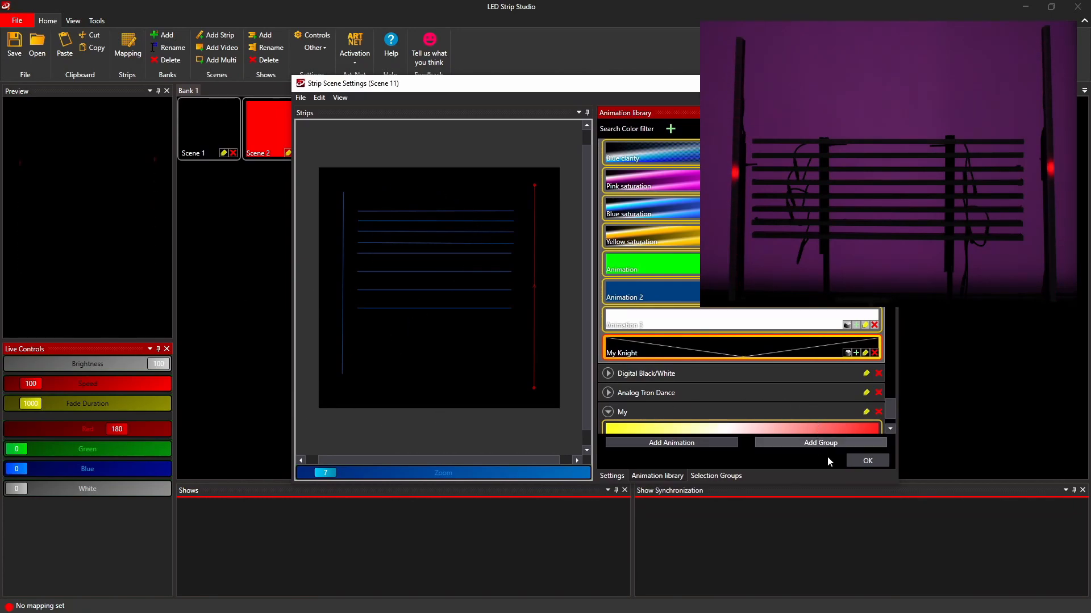
# Confirm the strip scene and reset the live red, green and blue levels to 0
pyautogui.click(858, 461)
pyautogui.moveTo(118, 434); pyautogui.dragTo(14, 434)
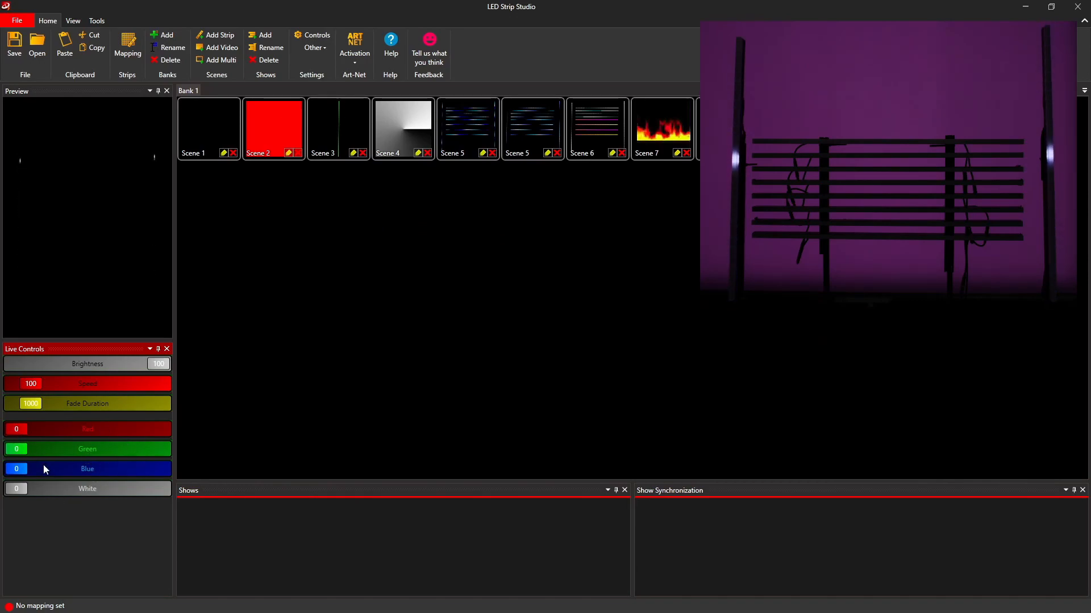
pyautogui.moveTo(14, 469)
pyautogui.mouseDown()
pyautogui.moveTo(185, 480)
pyautogui.moveTo(1, 473)
pyautogui.moveTo(216, 475)
pyautogui.moveTo(1, 463)
pyautogui.moveTo(19, 451)
pyautogui.moveTo(107, 455)
pyautogui.moveTo(80, 469)
pyautogui.moveTo(107, 470)
pyautogui.moveTo(3, 470)
pyautogui.mouseUp()
pyautogui.moveTo(105, 451); pyautogui.dragTo(3, 451)
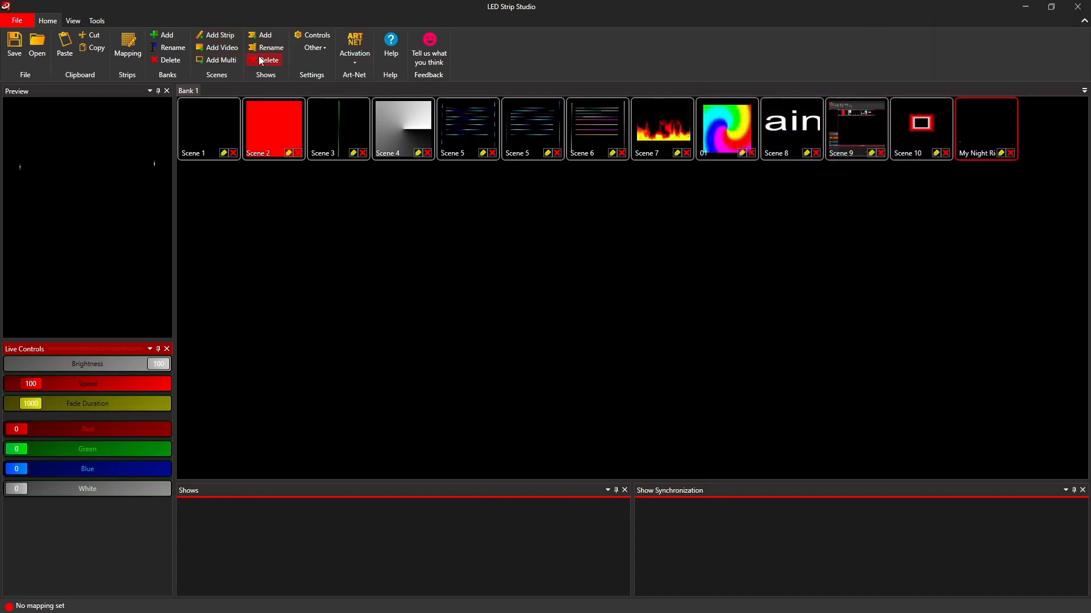
# Add a new video scene, open it for editing and give it a Color Effects layer
pyautogui.click(216, 48)
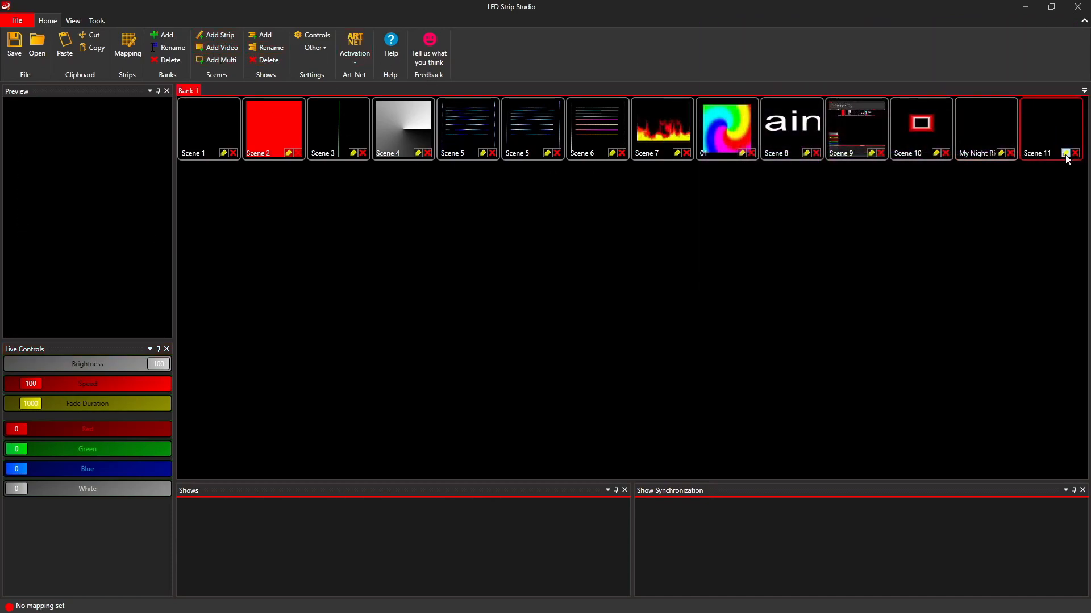
pyautogui.click(1065, 153)
pyautogui.click(650, 356)
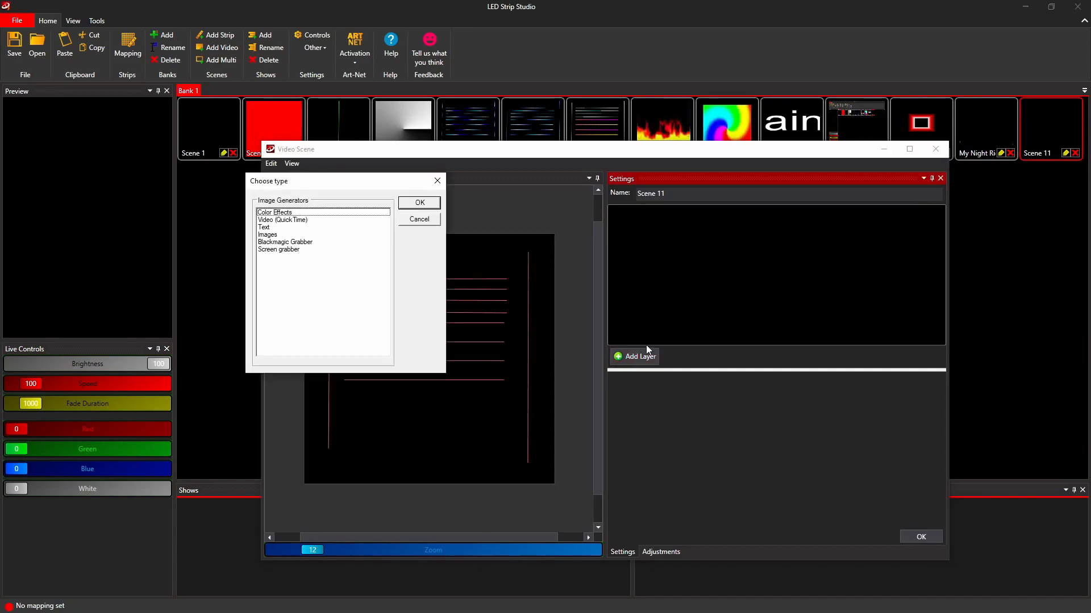
pyautogui.click(295, 213)
pyautogui.click(426, 203)
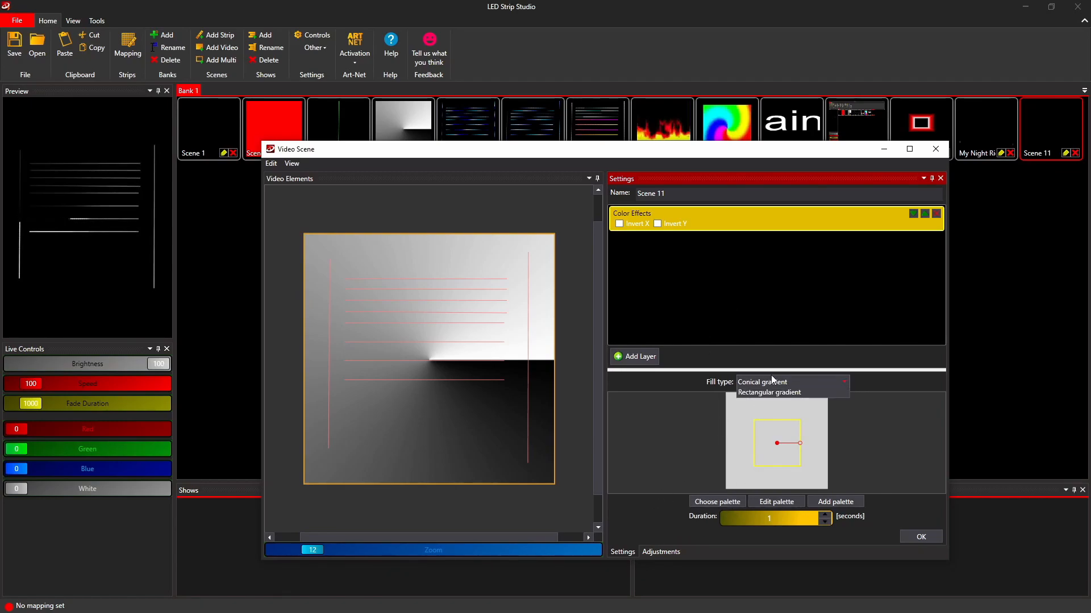
# Set the layer's fill type to Linear gradient and apply the My Knight palette to it
pyautogui.click(772, 381)
pyautogui.click(783, 420)
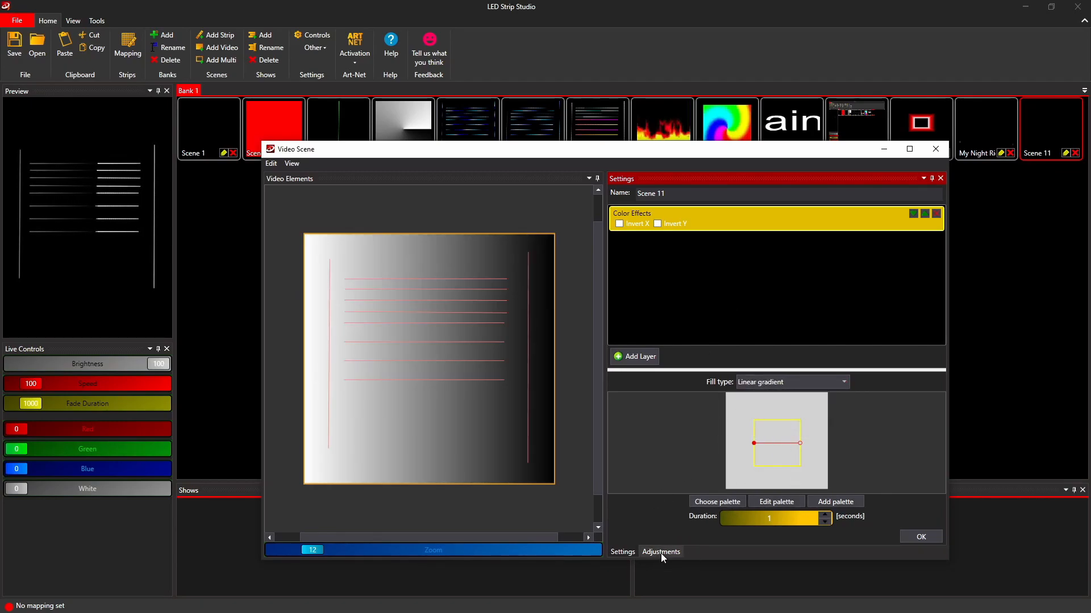
pyautogui.click(713, 500)
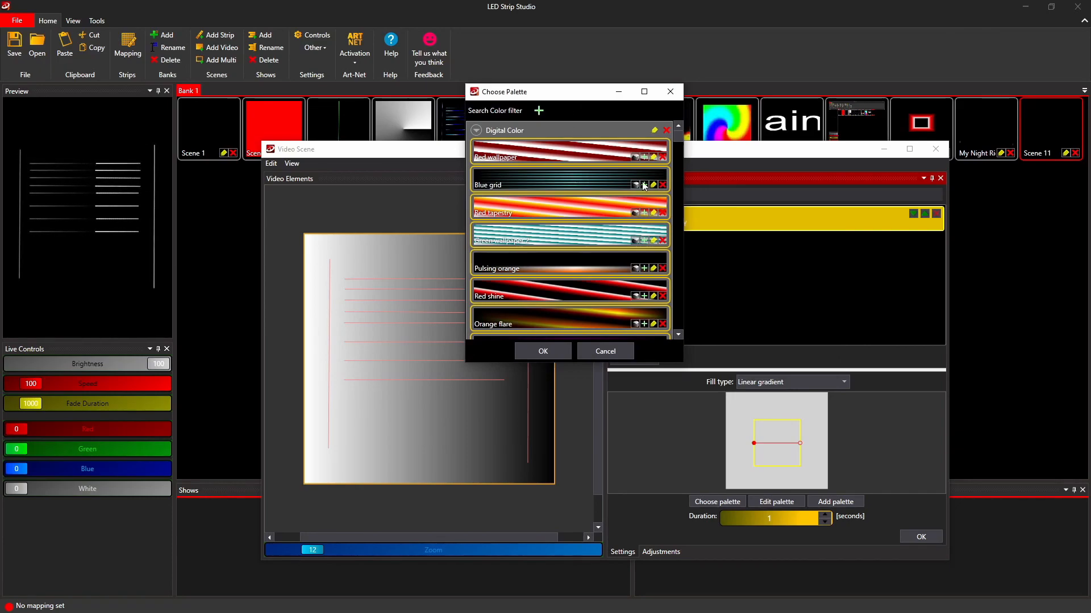
pyautogui.moveTo(678, 136); pyautogui.dragTo(680, 323)
pyautogui.click(564, 234)
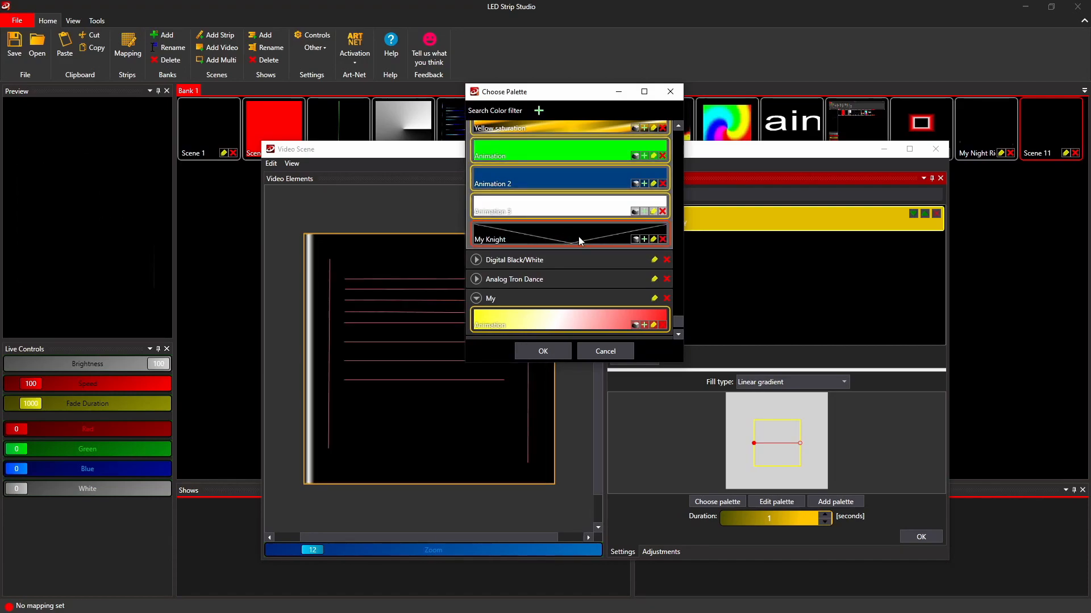
pyautogui.click(549, 352)
# Move the video scene window aside and set the color effect's duration to 2 seconds
pyautogui.moveTo(662, 159); pyautogui.dragTo(684, 109)
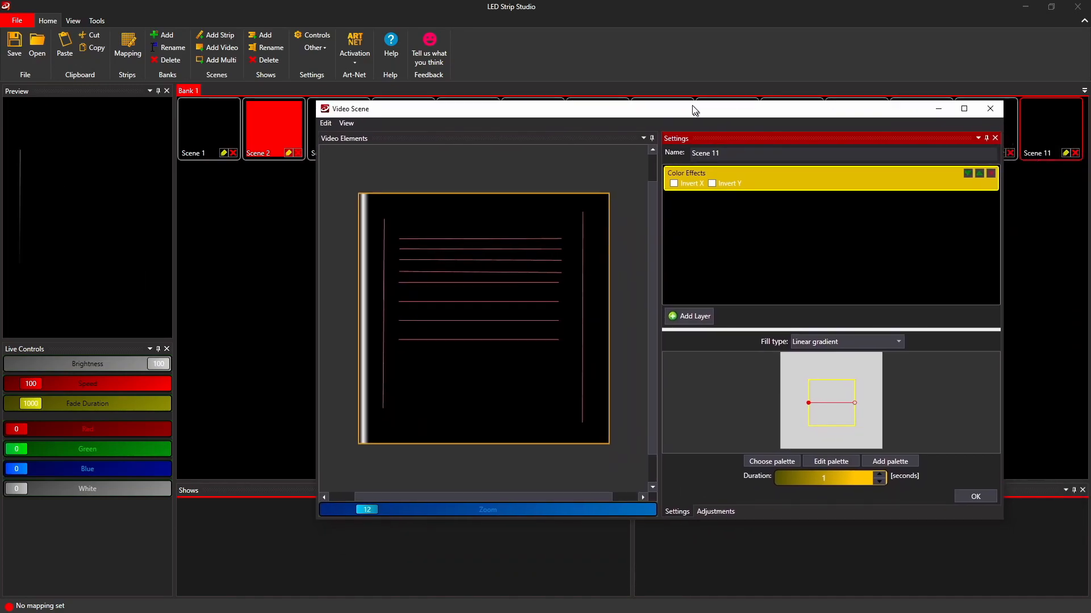
pyautogui.click(823, 479)
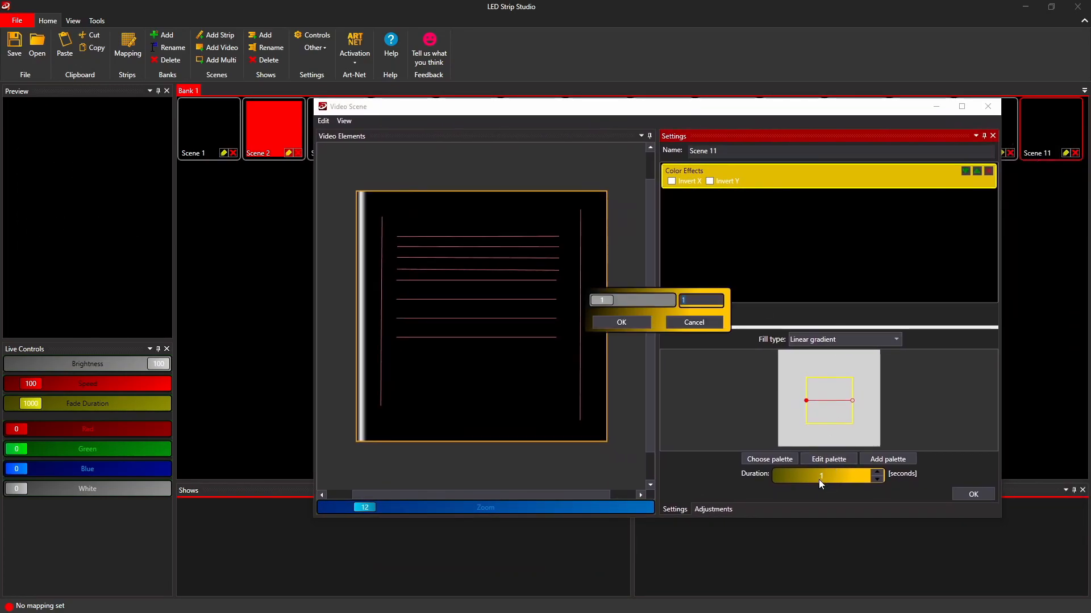
pyautogui.write('2')
pyautogui.click(632, 322)
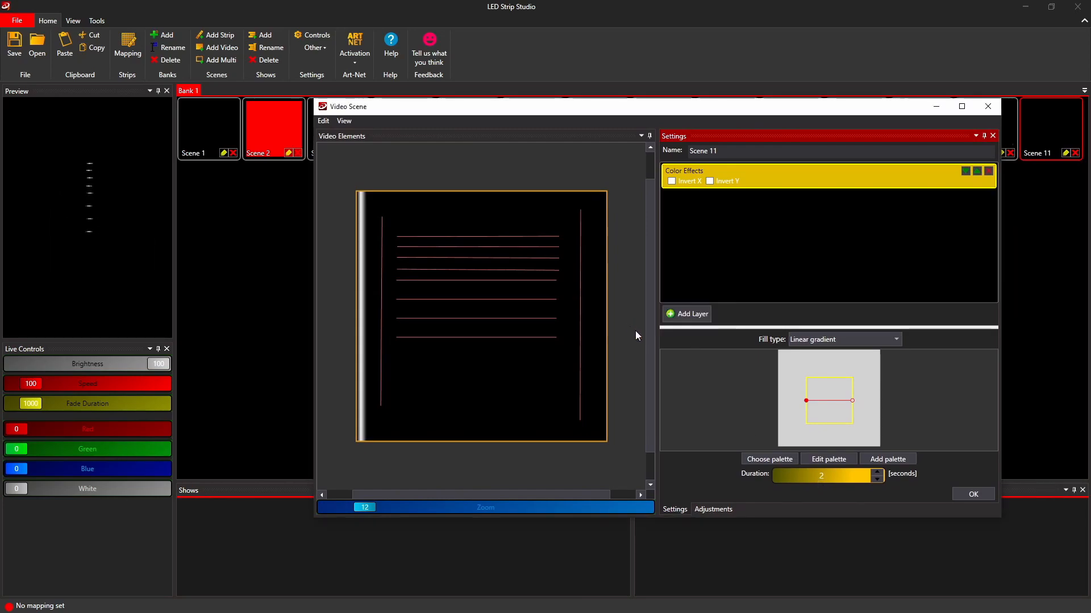
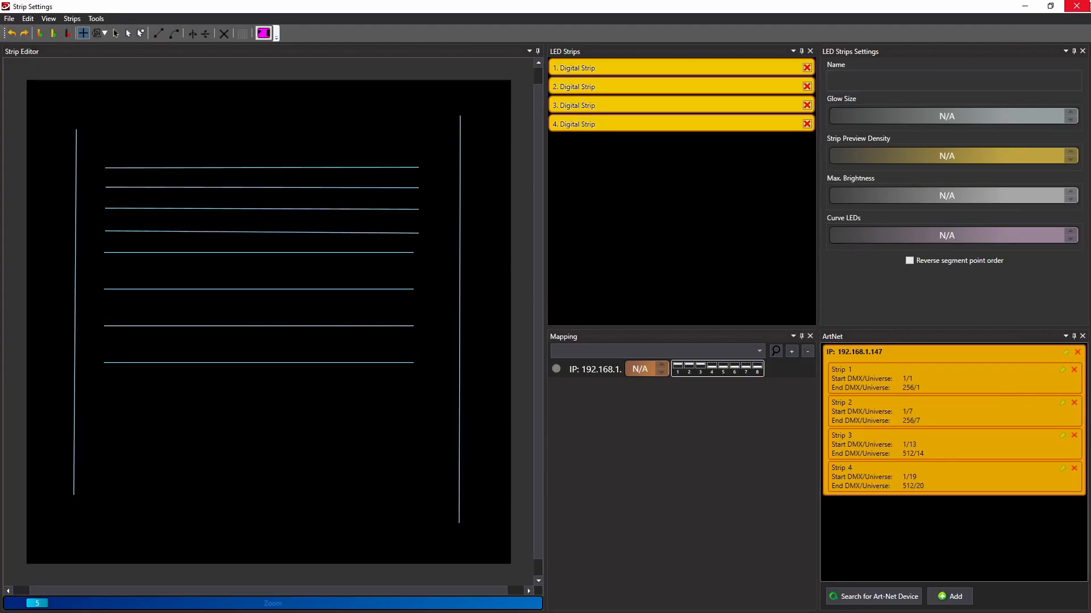
# Close the strip mapping settings, enlarge the Shows area and display the Audio synchronization settings
pyautogui.click(1076, 6)
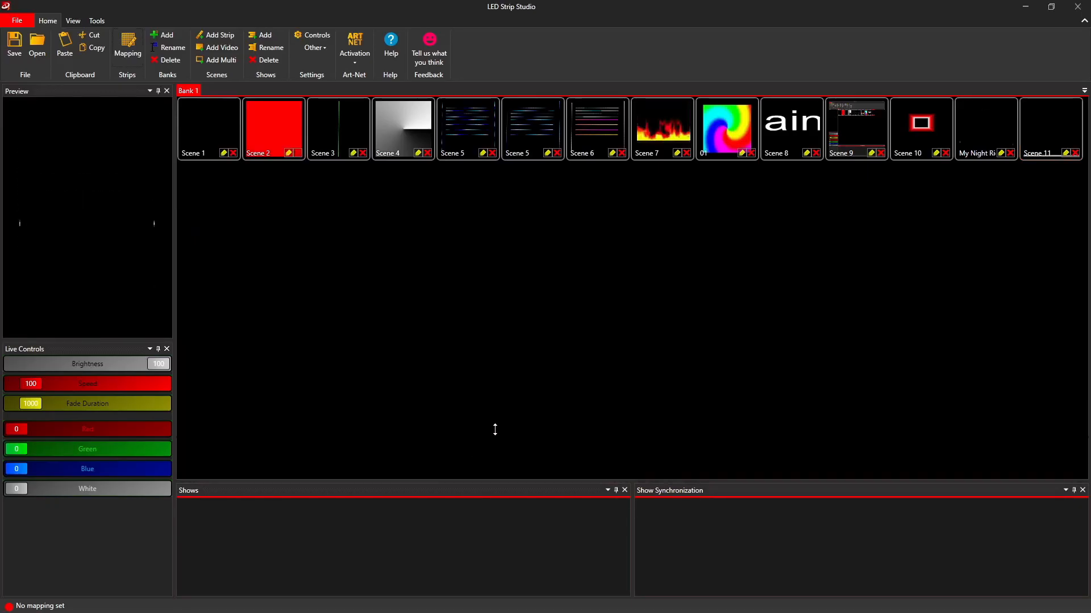
pyautogui.moveTo(504, 337); pyautogui.dragTo(504, 338)
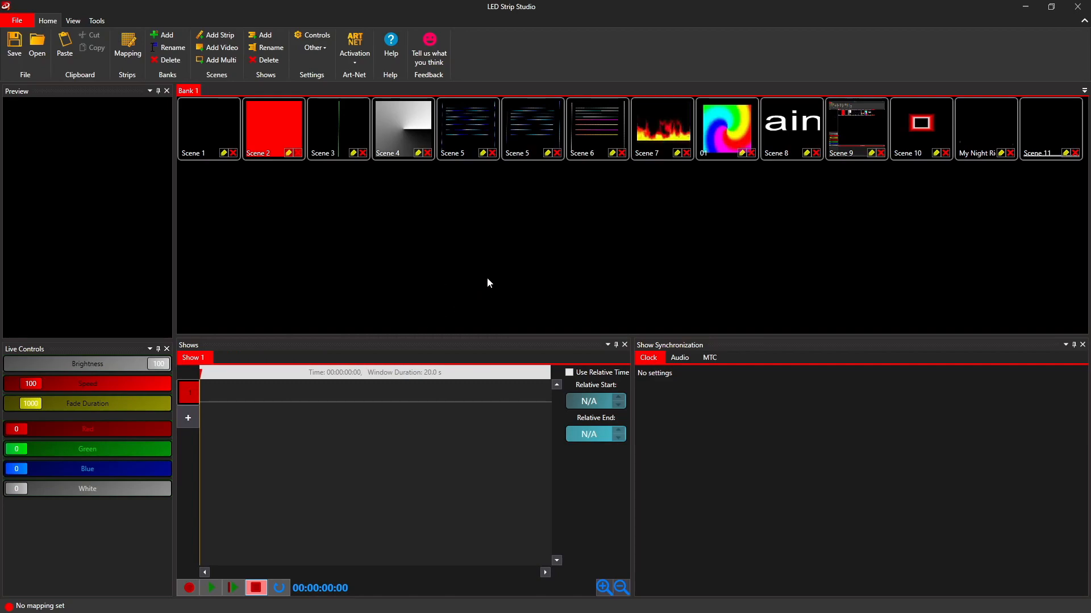
pyautogui.click(679, 357)
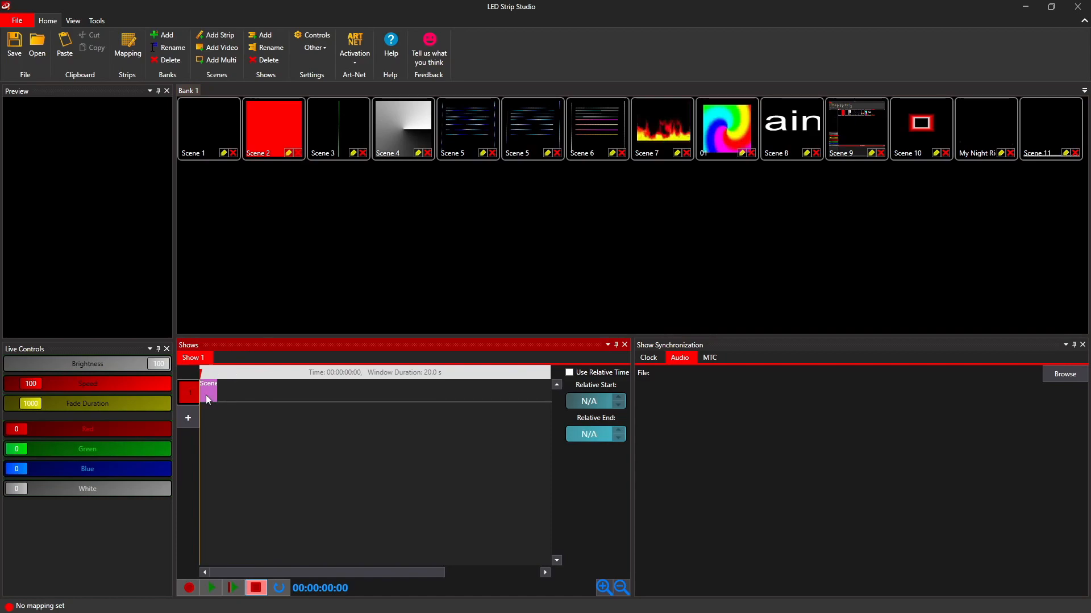
# Delete the existing clip from Show 1, preview several scenes and place the first Scene 5 at the start of track 1
pyautogui.press('Delete')
pyautogui.click(543, 129)
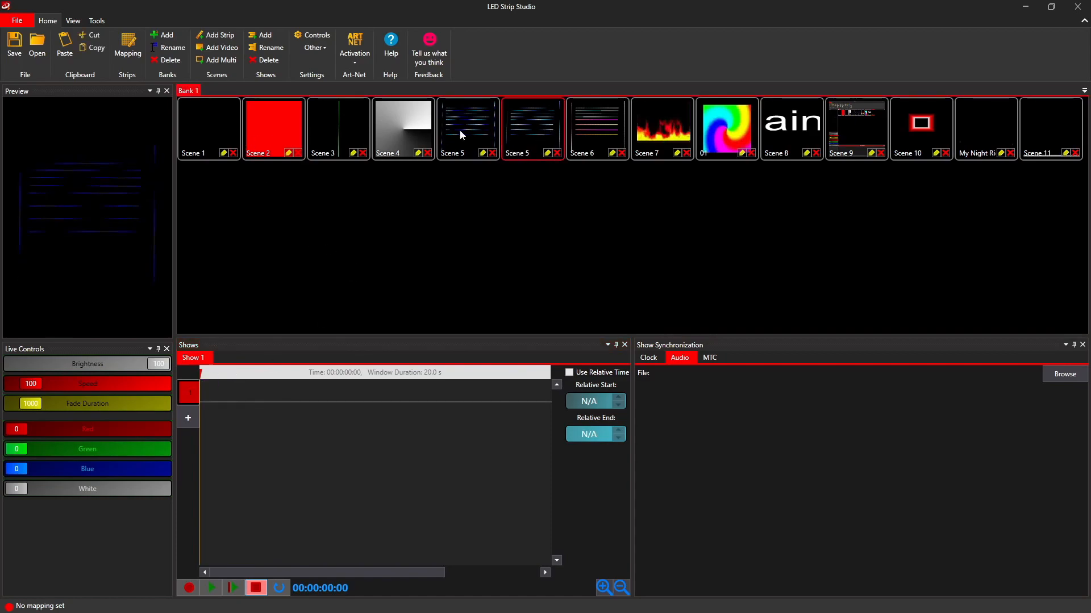
pyautogui.click(599, 132)
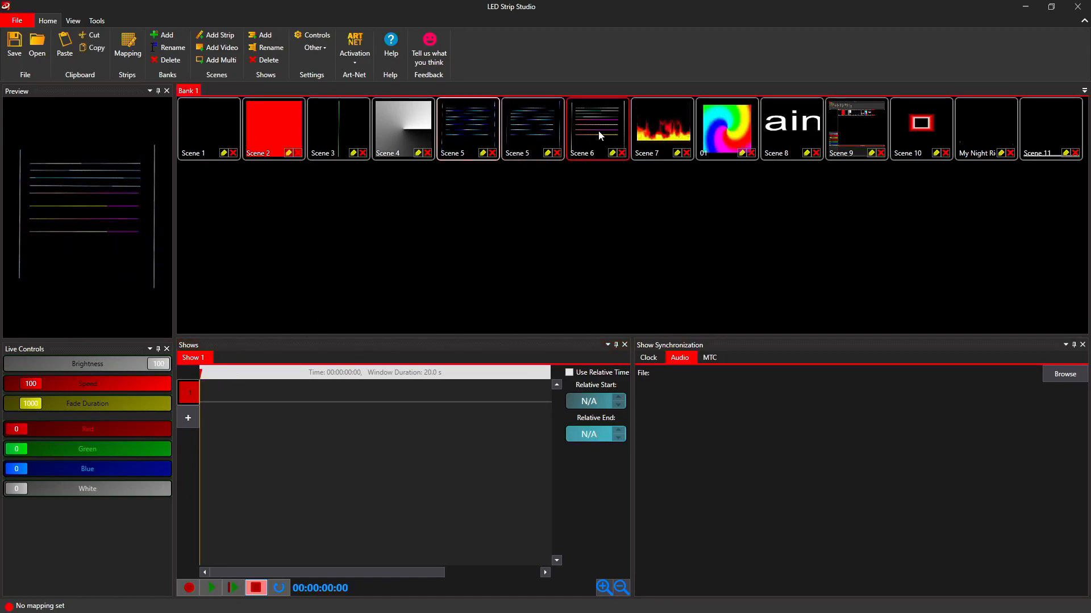
pyautogui.click(444, 150)
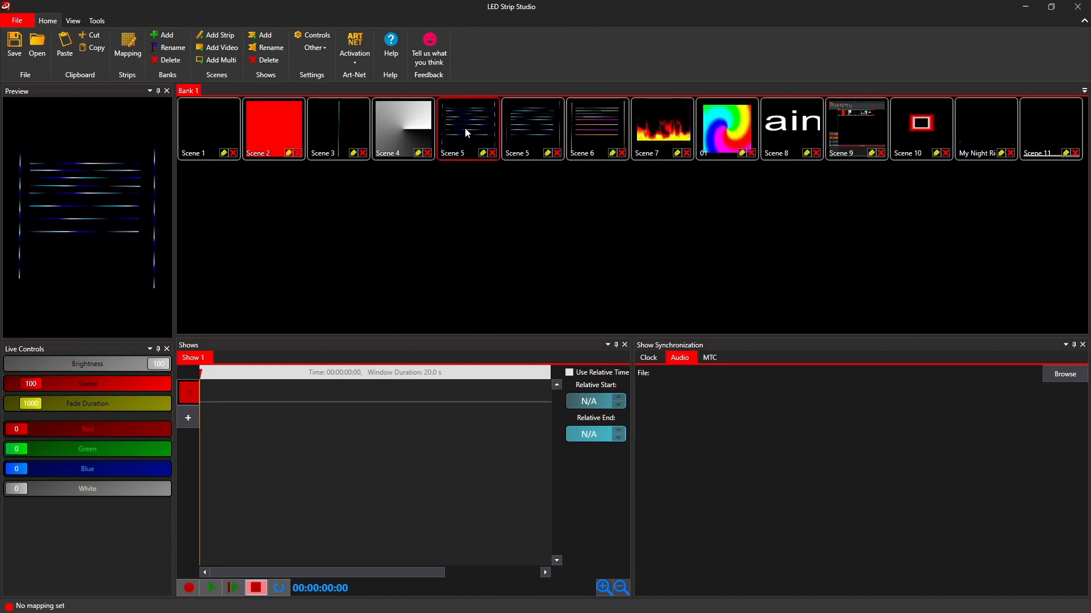
pyautogui.moveTo(471, 131); pyautogui.dragTo(188, 390)
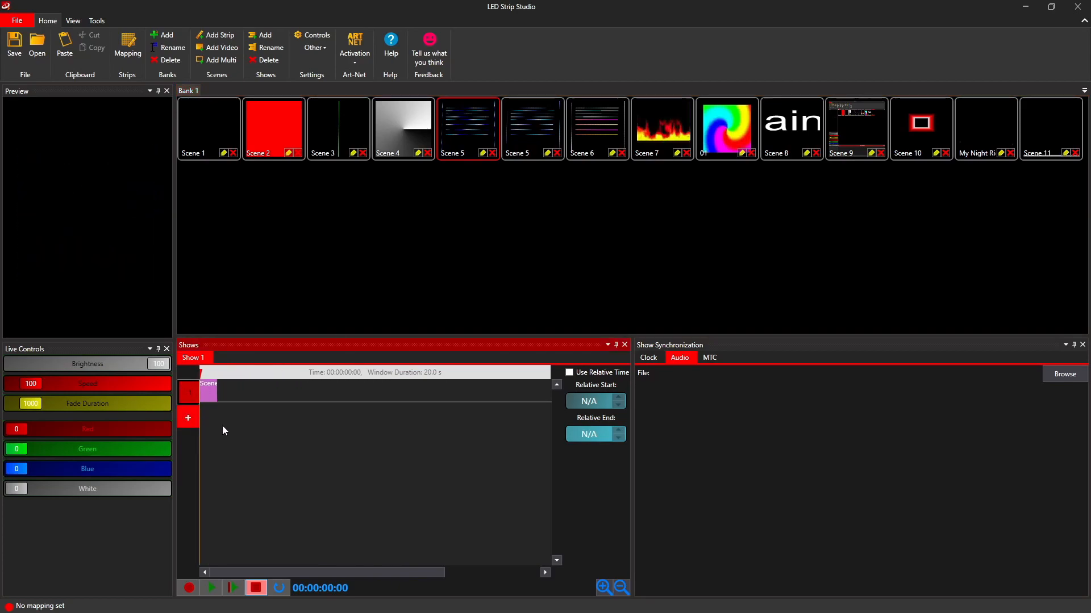
# Add a second track to Show 1, place Scene 6 on it, lengthen its clip and shift it further along the timeline
pyautogui.click(188, 418)
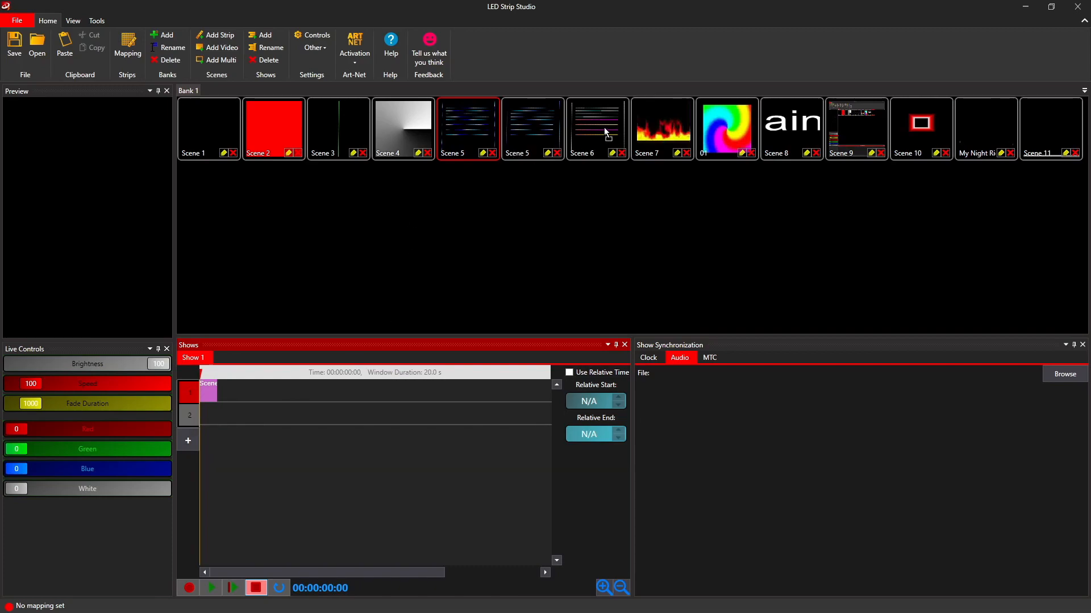
pyautogui.moveTo(605, 130); pyautogui.dragTo(226, 414)
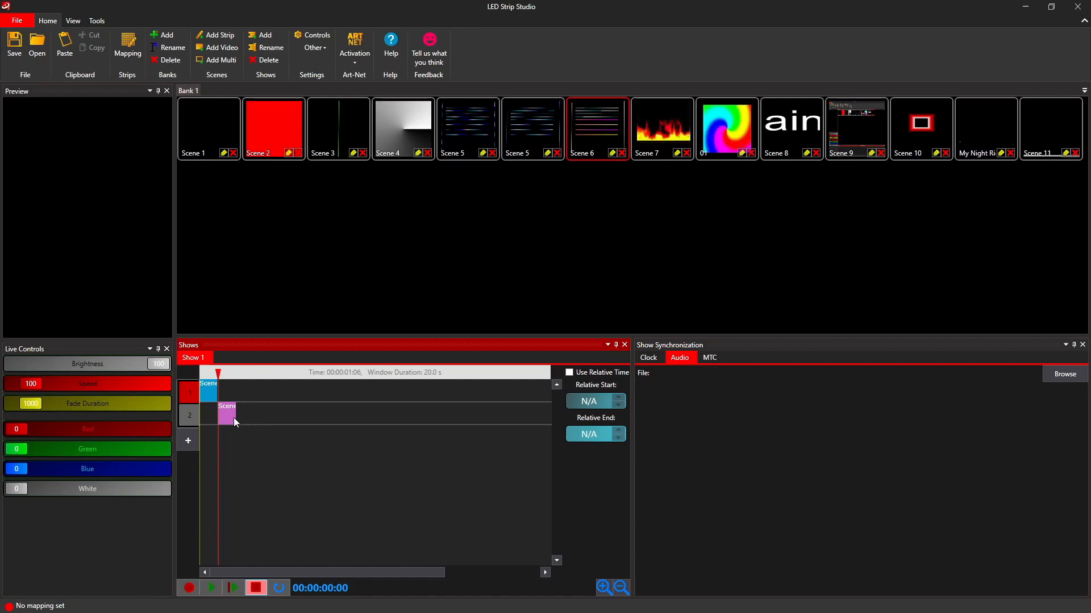
pyautogui.moveTo(233, 414)
pyautogui.mouseDown()
pyautogui.moveTo(285, 417)
pyautogui.moveTo(240, 415)
pyautogui.mouseUp()
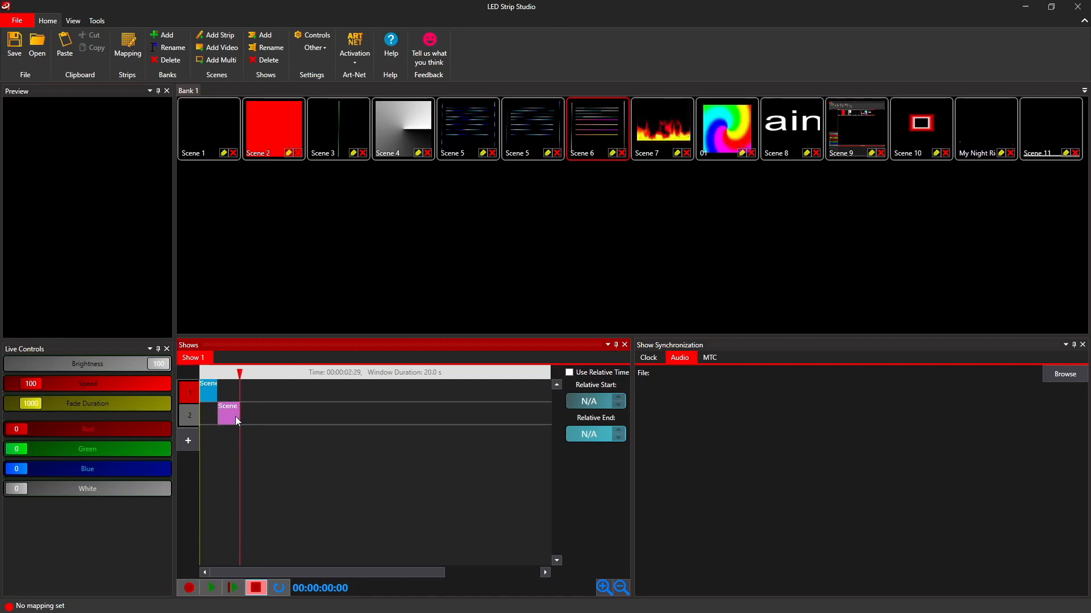
pyautogui.moveTo(238, 418); pyautogui.dragTo(311, 411)
# Lengthen the Scene 5 clip to about 1.8 seconds and move the Scene 6 clip so it starts where Scene 5 ends
pyautogui.click(214, 396)
pyautogui.click(217, 391)
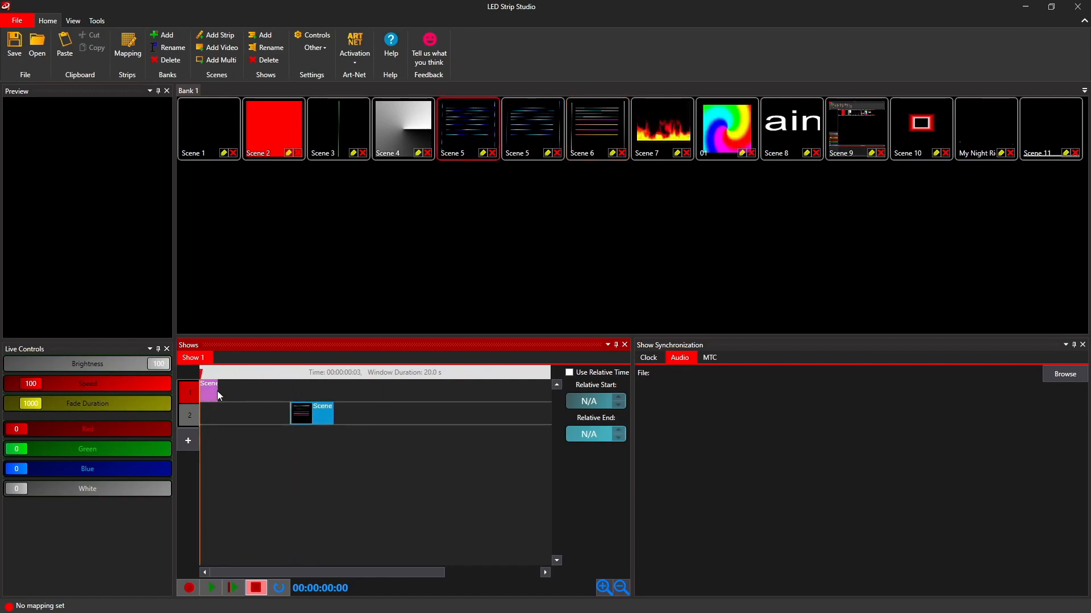
pyautogui.moveTo(217, 391)
pyautogui.mouseDown()
pyautogui.moveTo(254, 392)
pyautogui.moveTo(210, 397)
pyautogui.mouseUp()
pyautogui.moveTo(320, 413); pyautogui.dragTo(260, 413)
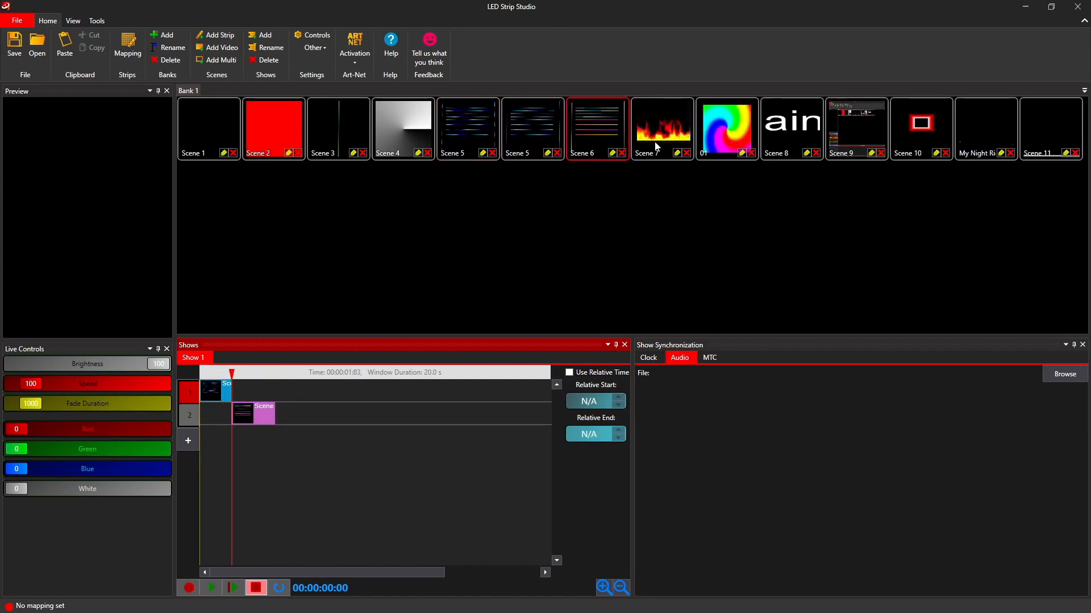
# Place Scene 4 on track 2 with a gap after the Scene 6 clip, and return the playhead to the start
pyautogui.click(515, 137)
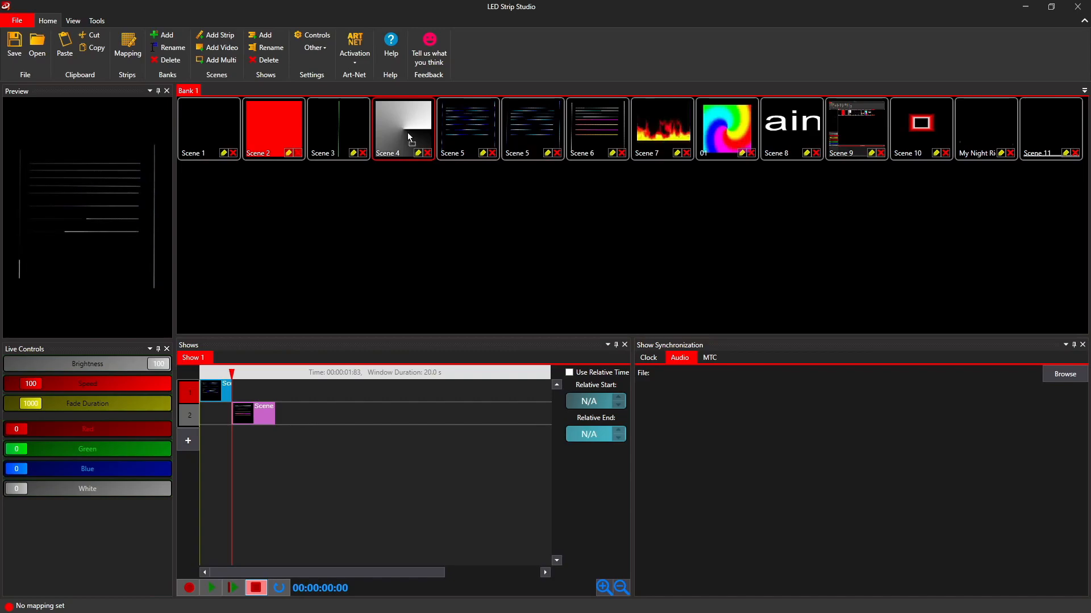
pyautogui.moveTo(407, 132); pyautogui.dragTo(369, 414)
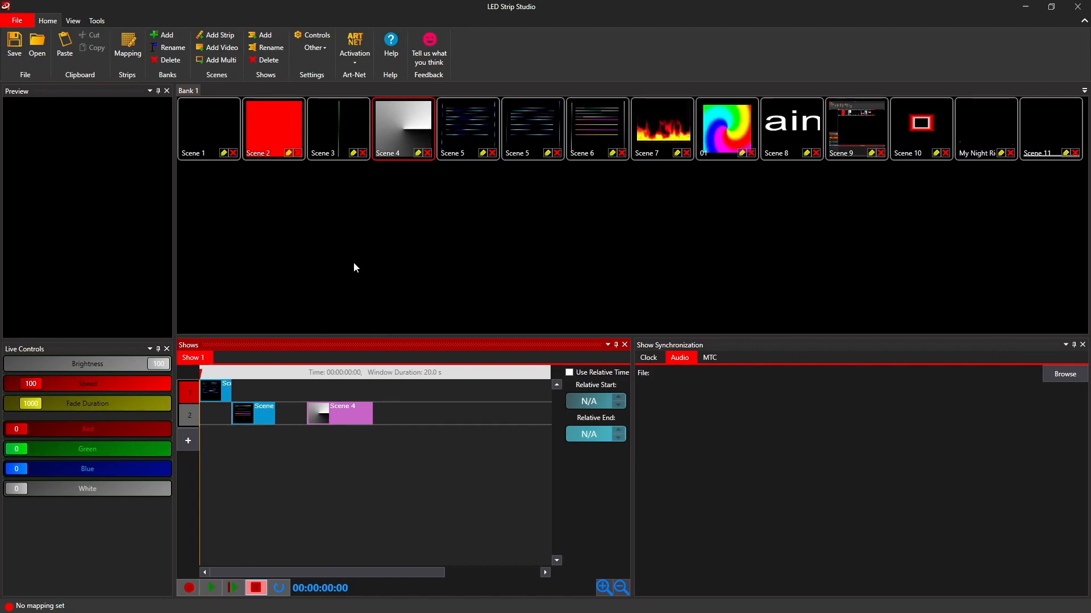
pyautogui.click(271, 484)
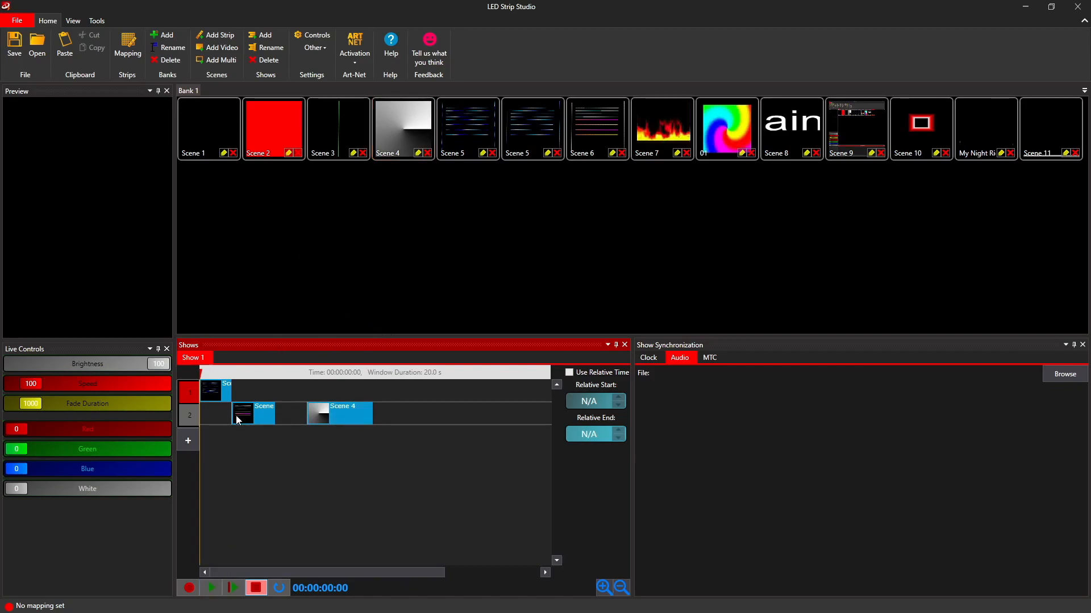
pyautogui.moveTo(202, 375)
pyautogui.mouseDown()
pyautogui.moveTo(229, 375)
pyautogui.moveTo(201, 375)
pyautogui.mouseUp()
# Load 01_moving lights final.wav from the Desktop as the show's audio and accept creating a new wav file in the correct format
pyautogui.click(1065, 374)
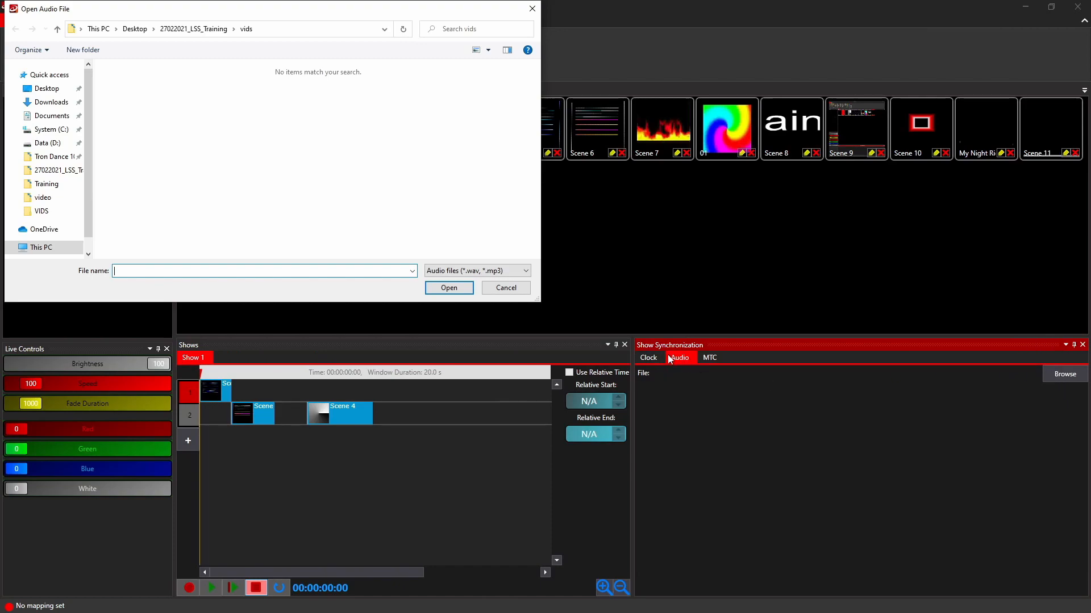
pyautogui.click(46, 88)
pyautogui.click(152, 107)
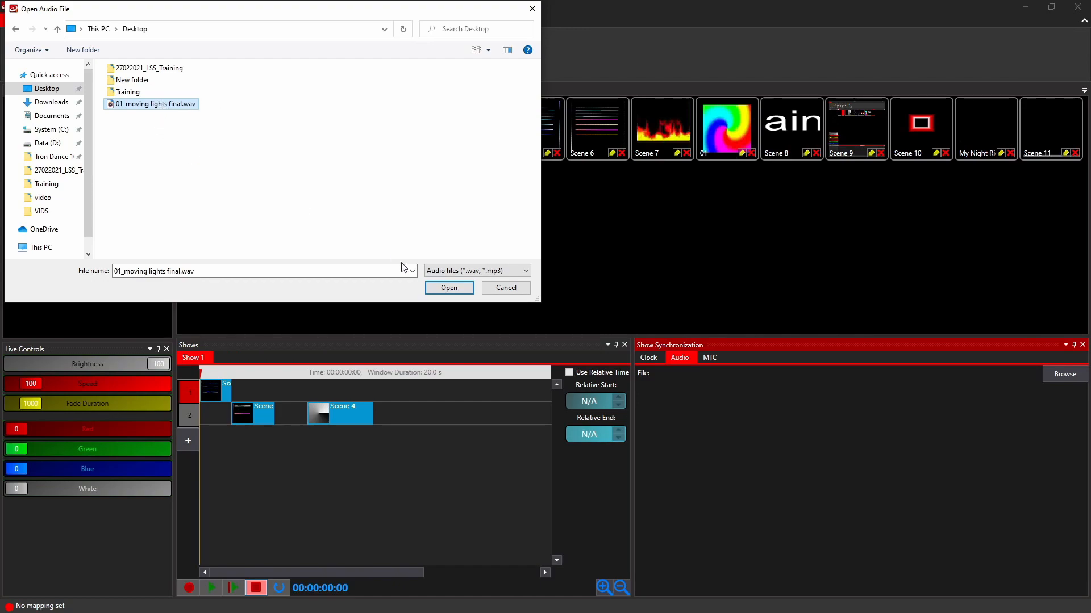
pyautogui.click(449, 288)
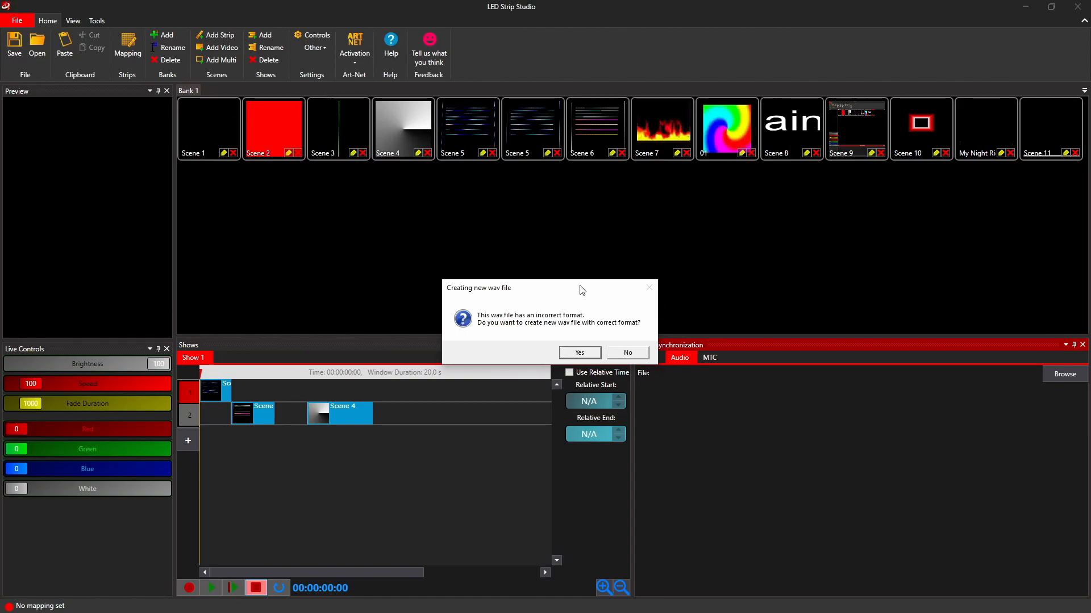
pyautogui.moveTo(581, 289); pyautogui.dragTo(592, 226)
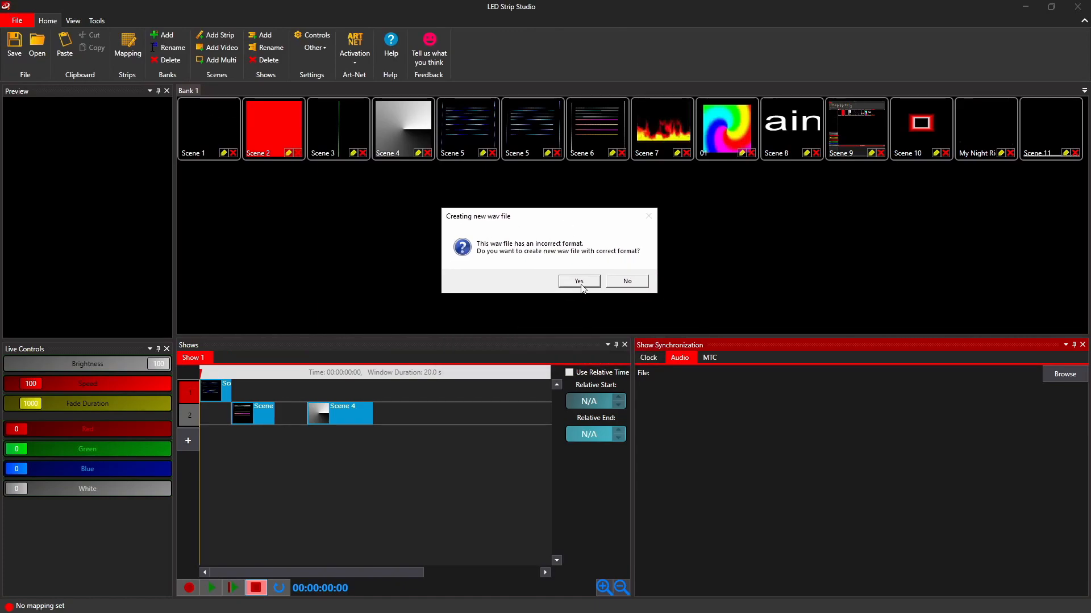
pyautogui.click(590, 288)
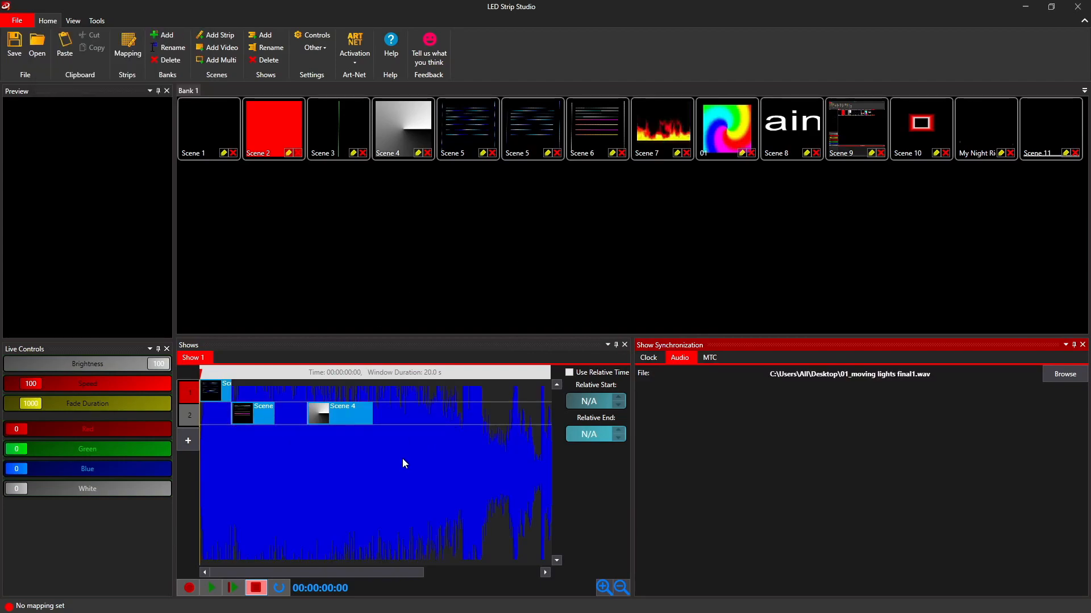
# View the audio waveform in a 30-second timeline window with the playhead at the start of the show
pyautogui.scroll(-5, 371, 493)
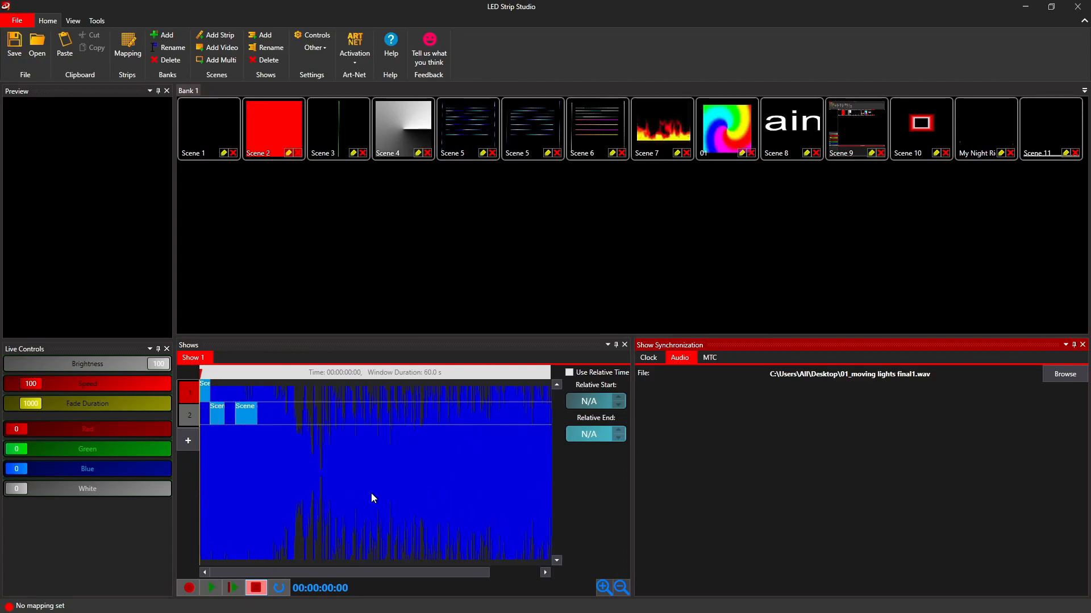
pyautogui.scroll(3, 371, 493)
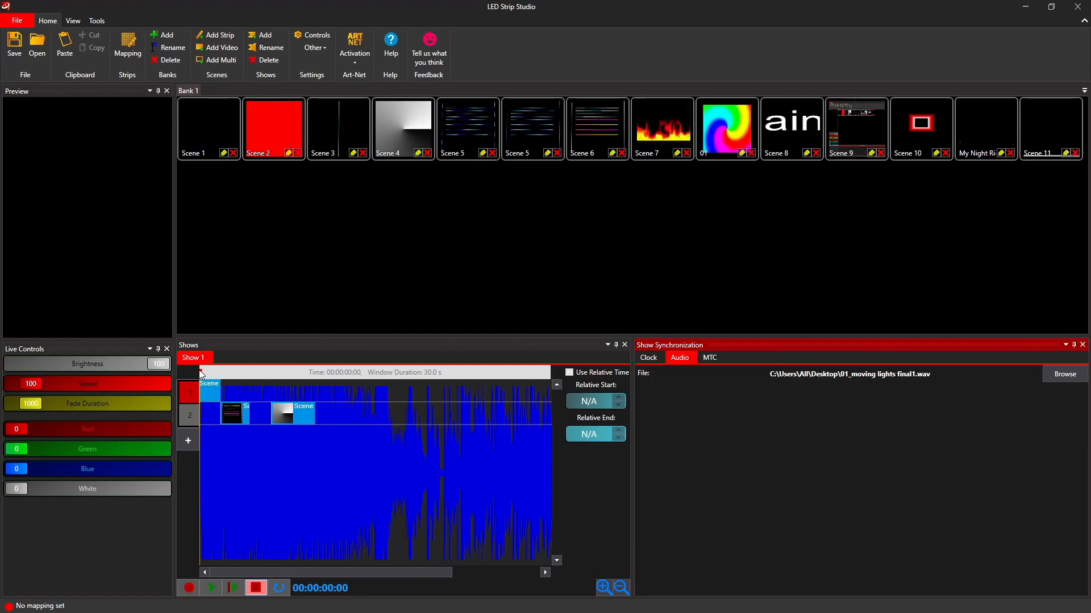
pyautogui.moveTo(198, 370)
pyautogui.mouseDown()
pyautogui.moveTo(379, 383)
pyautogui.moveTo(191, 383)
pyautogui.mouseUp()
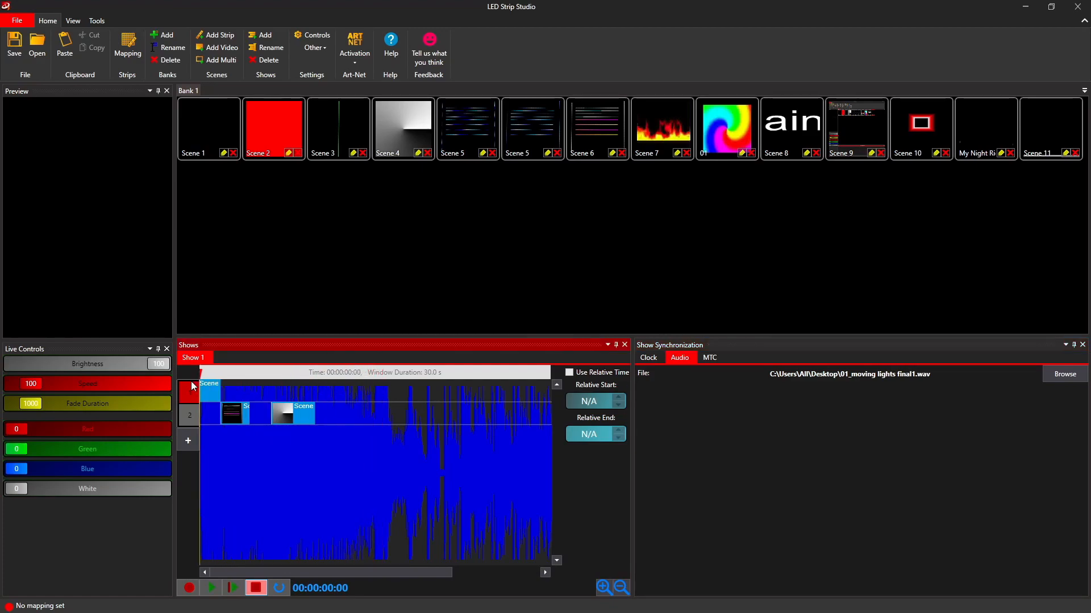
# Play the show with its audio from the start and lower the system volume to 60
pyautogui.press('space')
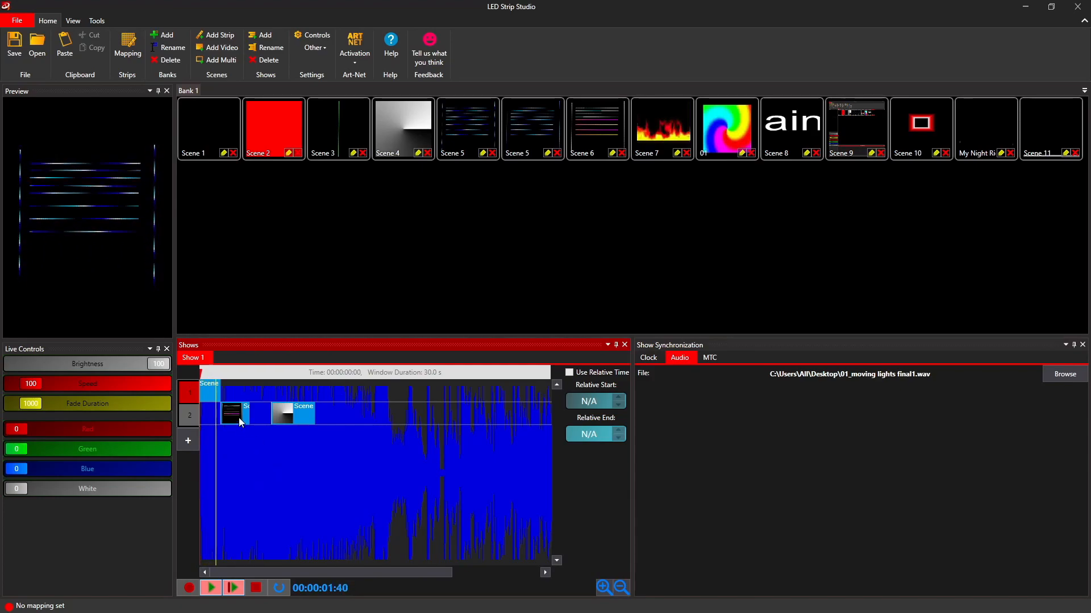
pyautogui.press('space')
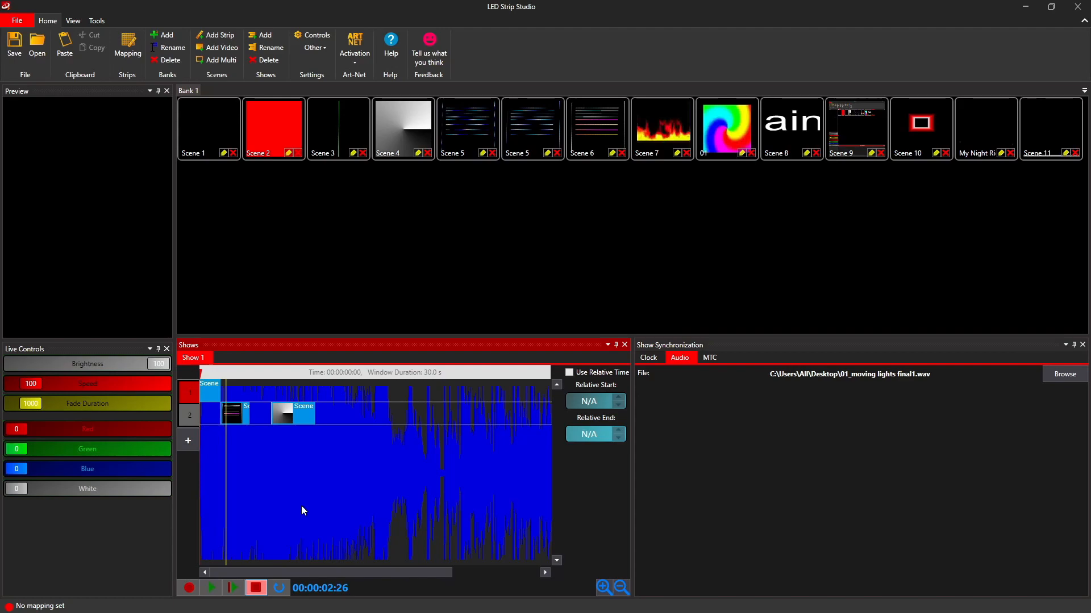
pyautogui.press('XF86AudioLowerVolume')
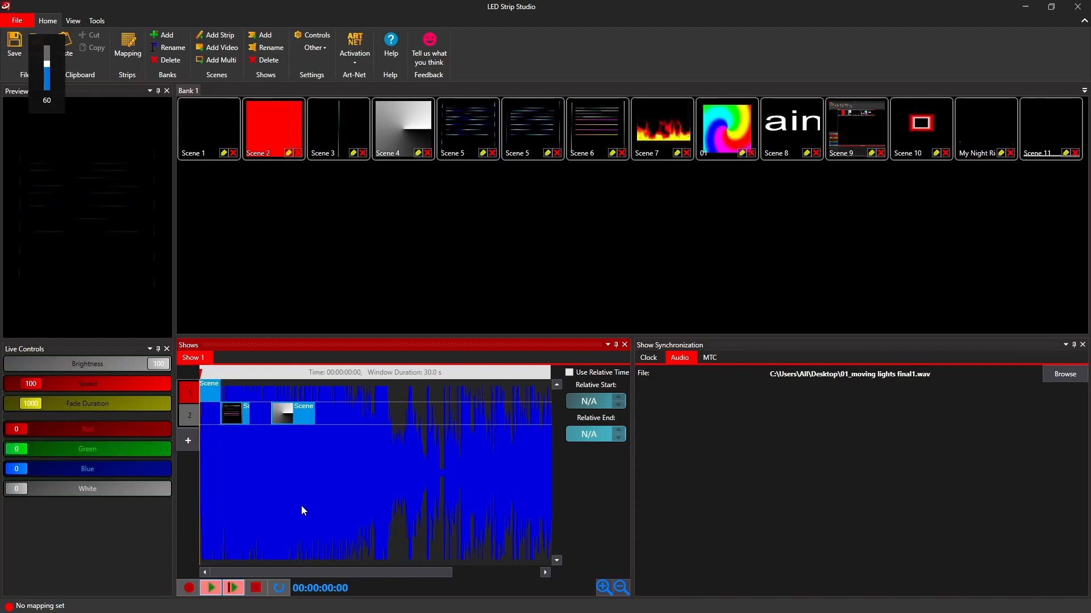
pyautogui.press('space')
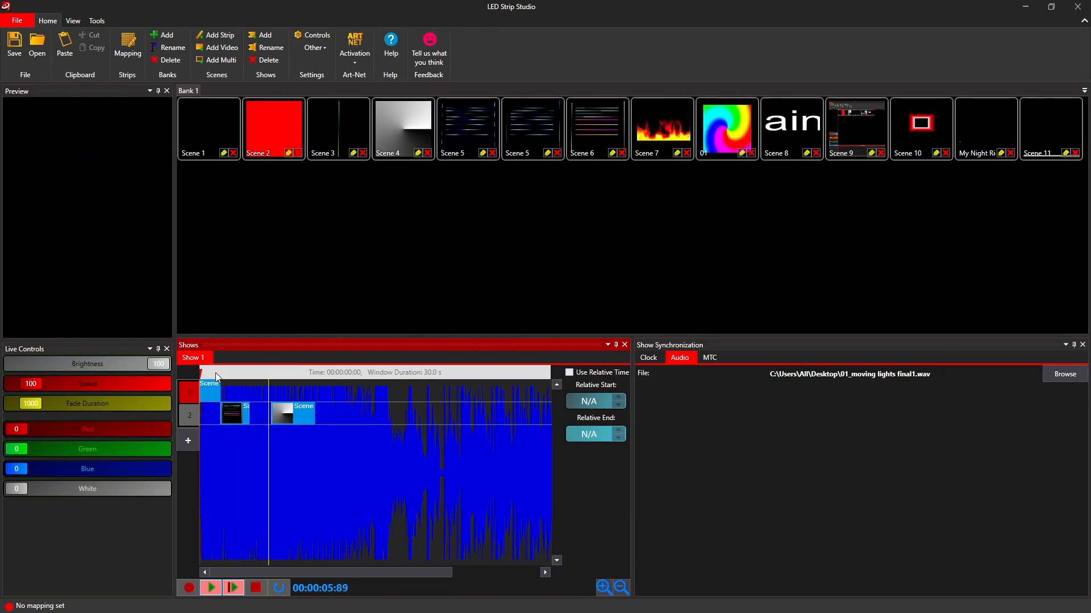
pyautogui.click(200, 373)
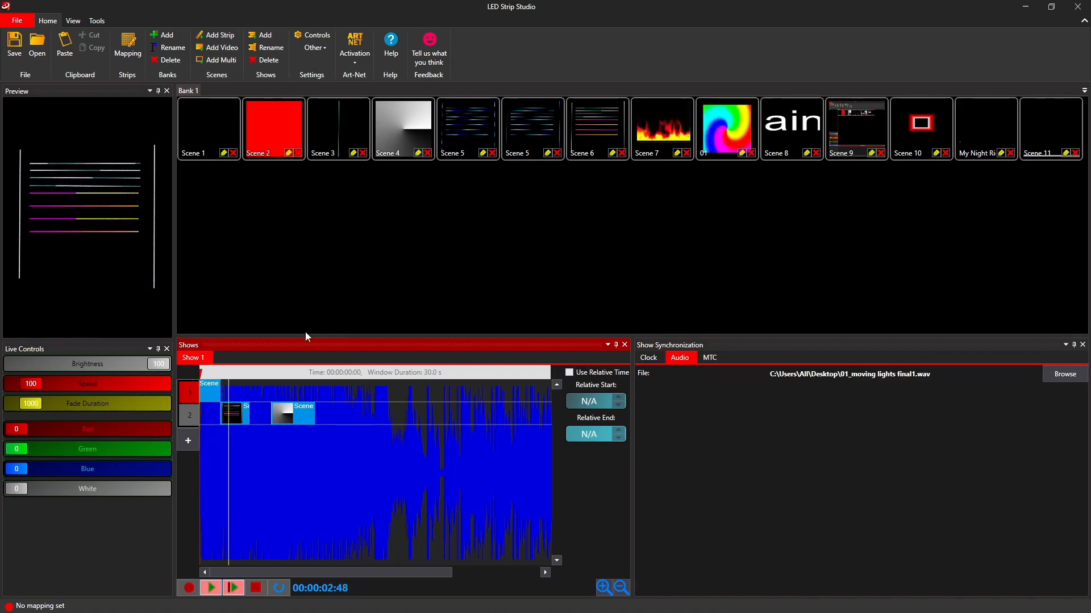
# Move the Scene 4 clip on track 2 to about 21 seconds and the Scene 6 clip directly in front of it
pyautogui.moveTo(291, 417)
pyautogui.mouseDown()
pyautogui.moveTo(277, 414)
pyautogui.moveTo(310, 425)
pyautogui.mouseUp()
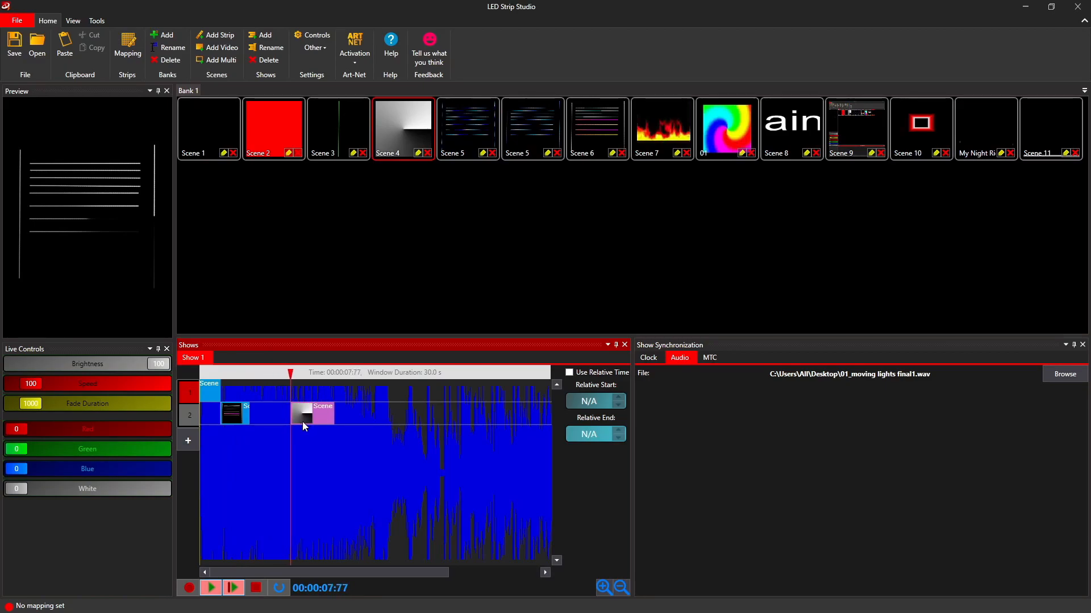
pyautogui.press('XF86AudioLowerVolume')
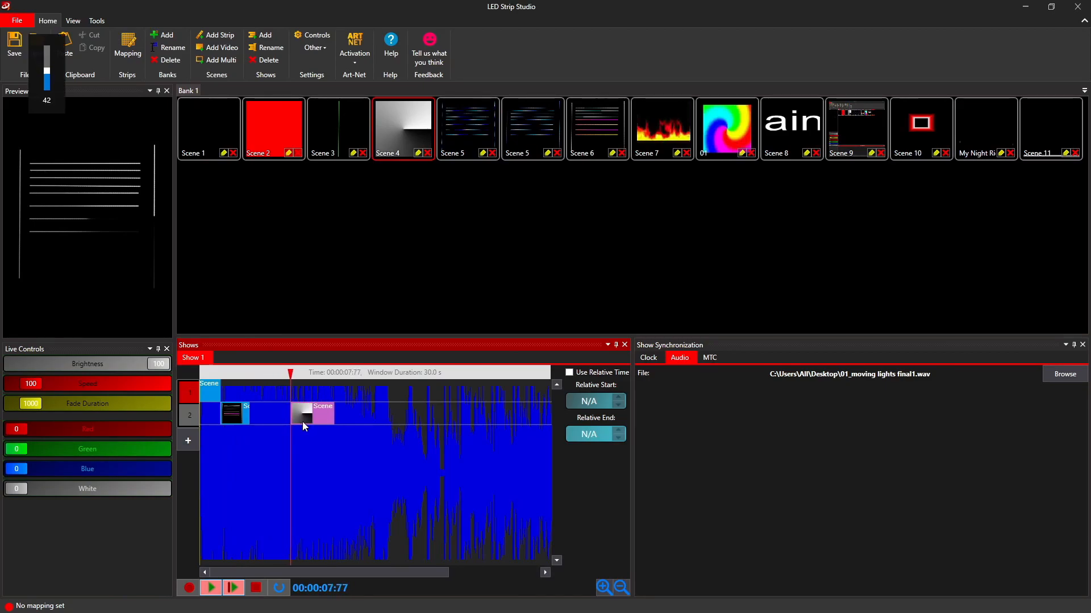
pyautogui.moveTo(304, 426); pyautogui.dragTo(468, 403)
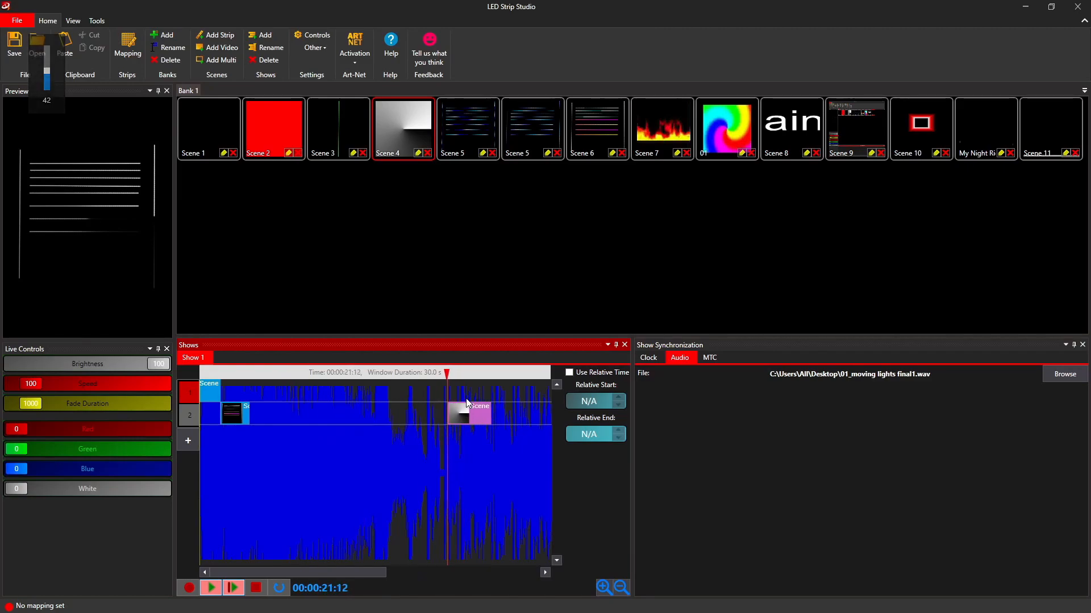
pyautogui.moveTo(244, 412); pyautogui.dragTo(451, 425)
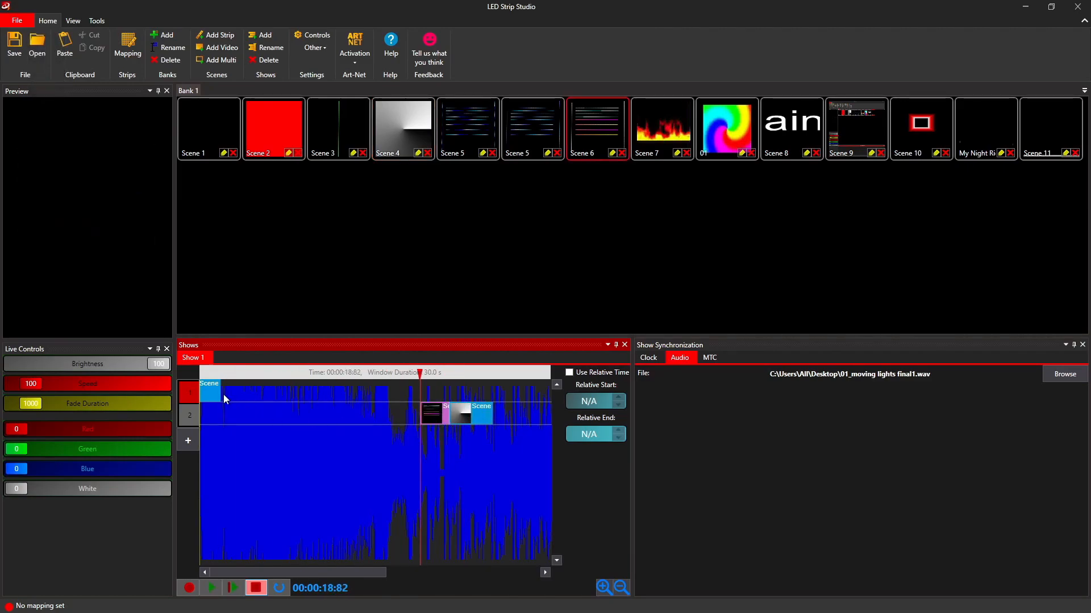
# Move the Scene 5 clip on track 1 past the Scene 4 clip so it starts at about 26.7 seconds
pyautogui.moveTo(223, 394); pyautogui.dragTo(527, 397)
pyautogui.click(429, 376)
pyautogui.moveTo(492, 394); pyautogui.dragTo(471, 400)
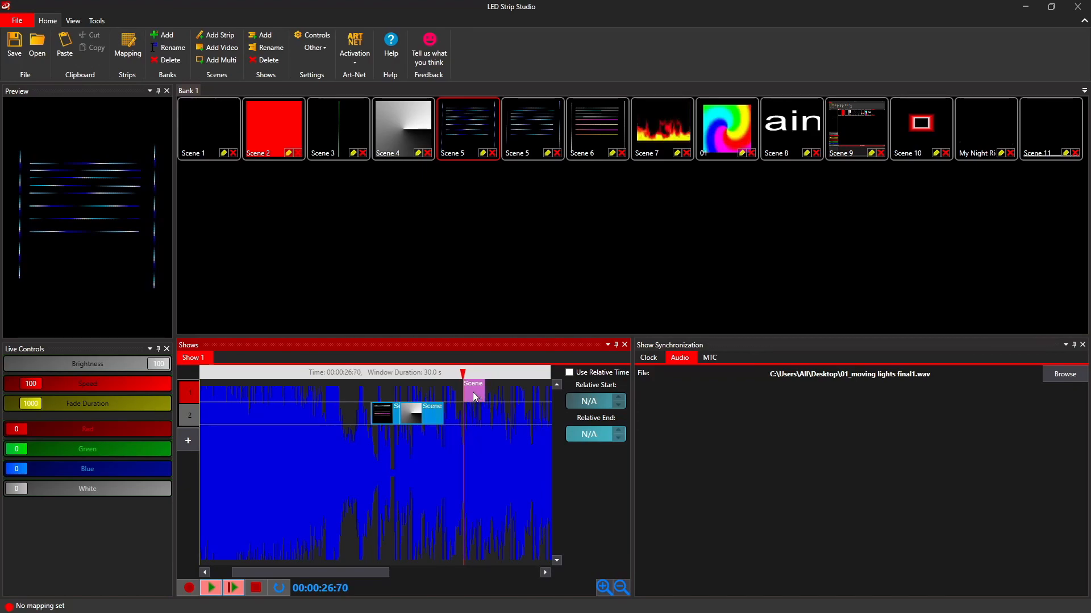
pyautogui.moveTo(472, 392); pyautogui.dragTo(486, 389)
# Shorten the Scene 4 clip on track 2 to about 1.5 seconds, ending where the Scene 5 clip starts
pyautogui.scroll(3, 491, 450)
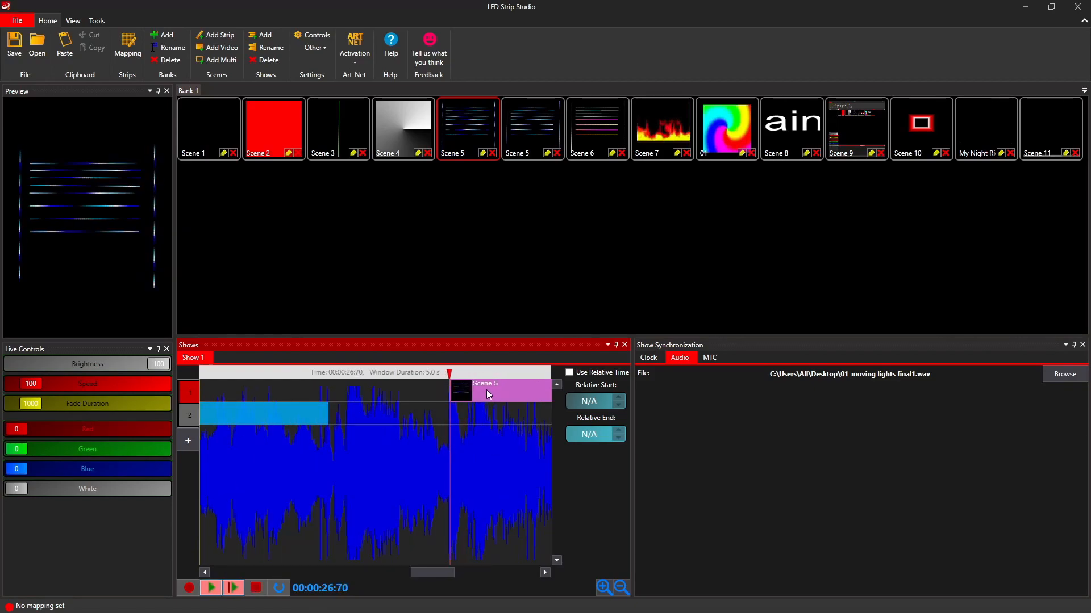
pyautogui.moveTo(311, 416); pyautogui.dragTo(367, 418)
pyautogui.scroll(-2, 316, 472)
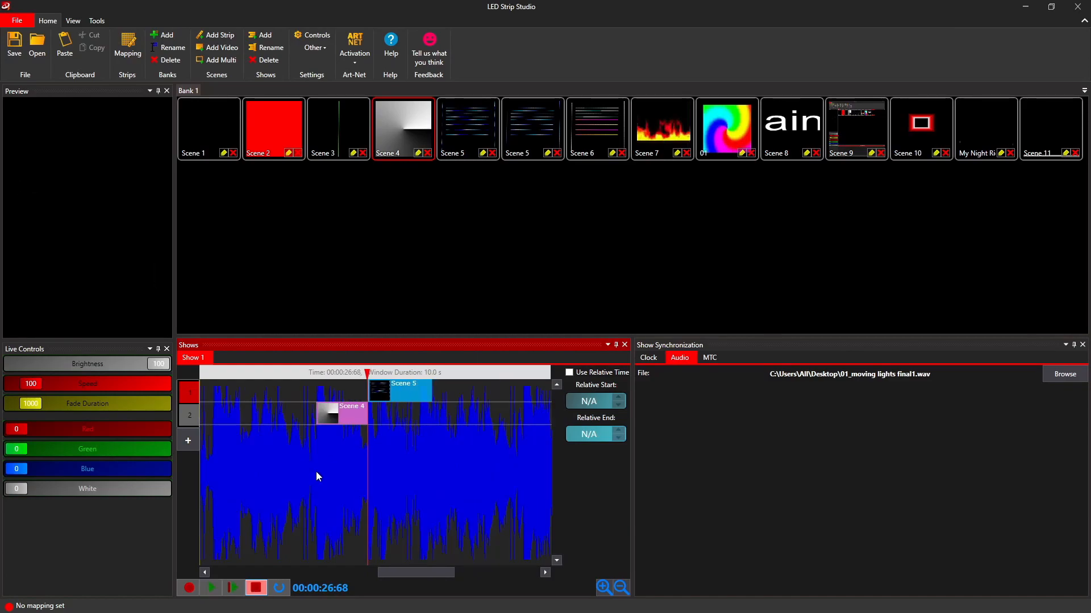
# Move the Scene 6 clip on track 2 to start at about 22.15 seconds and play the show from there
pyautogui.moveTo(294, 414); pyautogui.dragTo(334, 426)
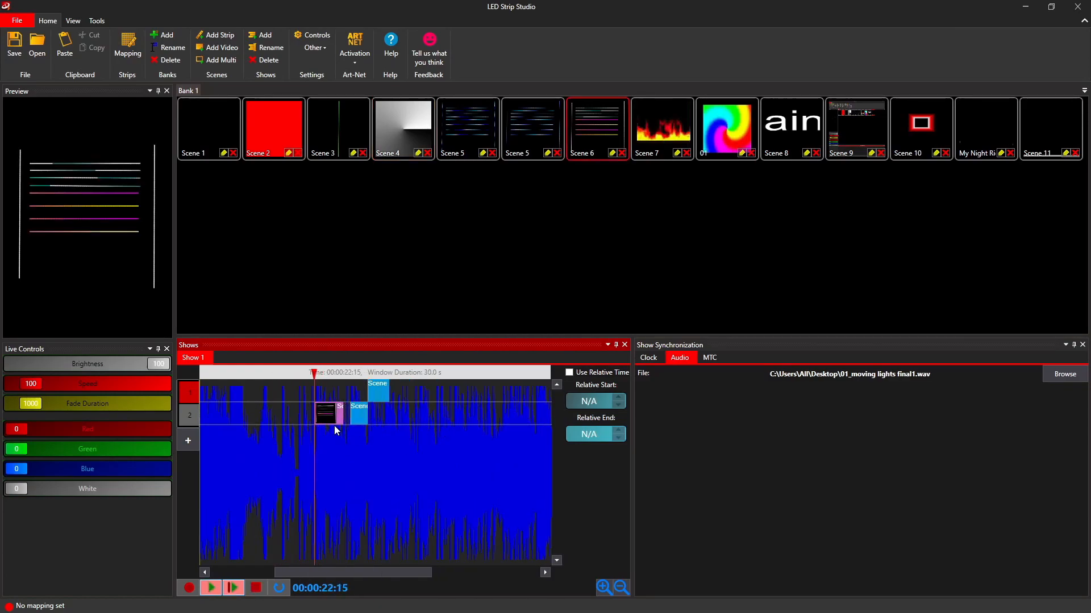
pyautogui.click(312, 375)
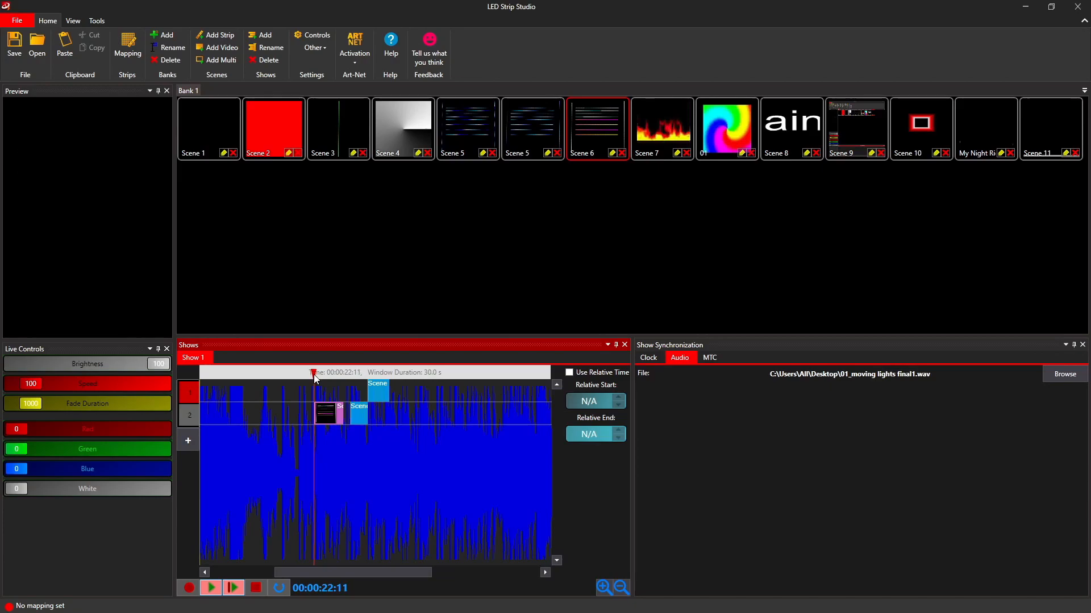
pyautogui.click(214, 589)
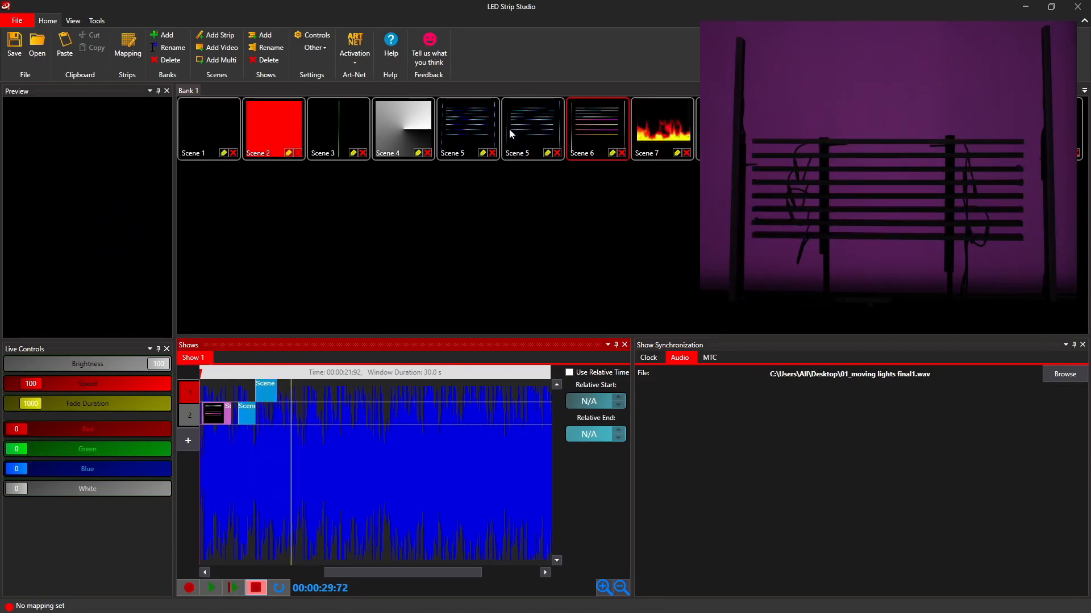
# Place Scene 10 on track 2 after Scene 5, ending at about 36.9 seconds, and Scene 4 on track 1 where Scene 10 ends
pyautogui.click(596, 128)
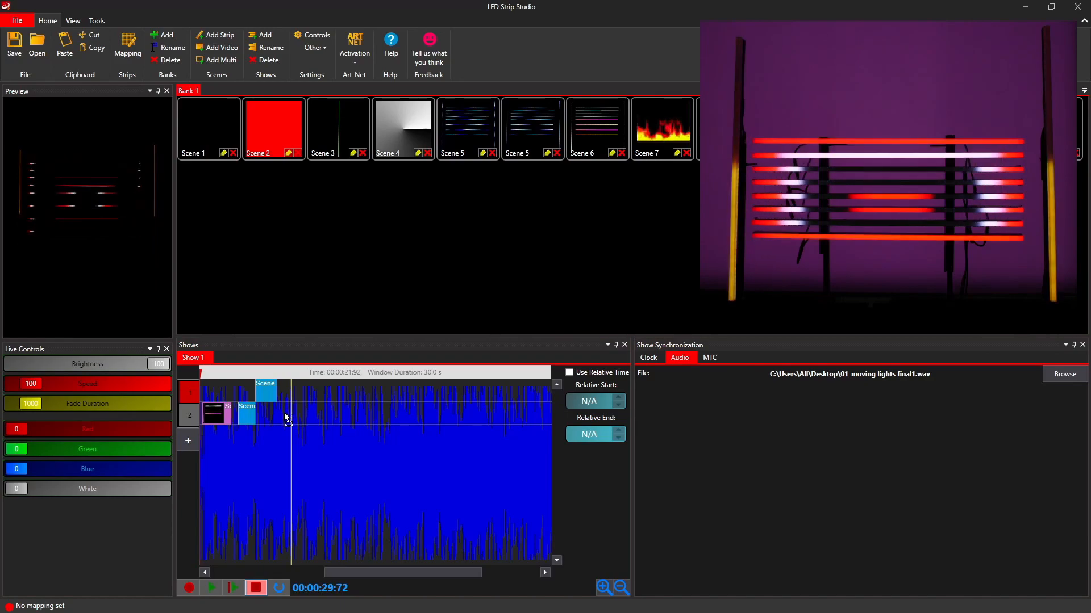
pyautogui.moveTo(301, 417); pyautogui.dragTo(375, 415)
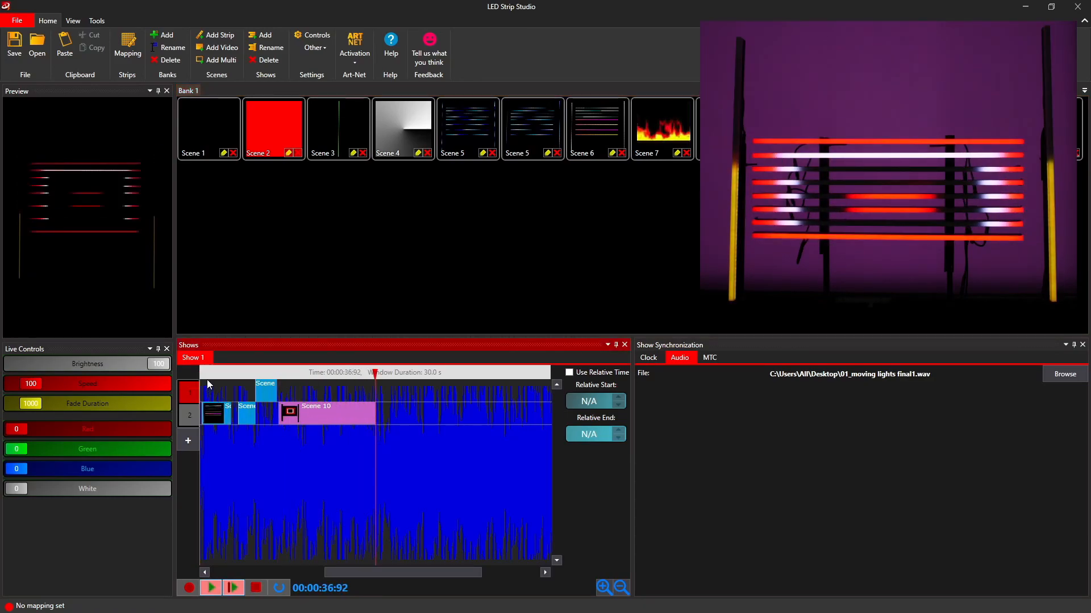
pyautogui.moveTo(207, 378); pyautogui.dragTo(265, 377)
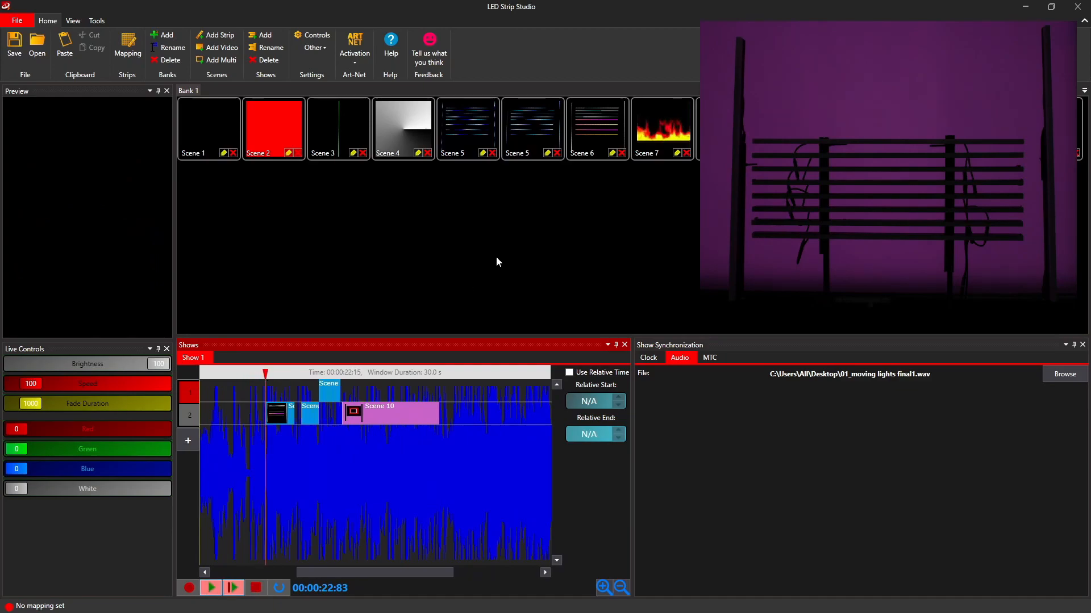
pyautogui.click(405, 139)
pyautogui.click(442, 392)
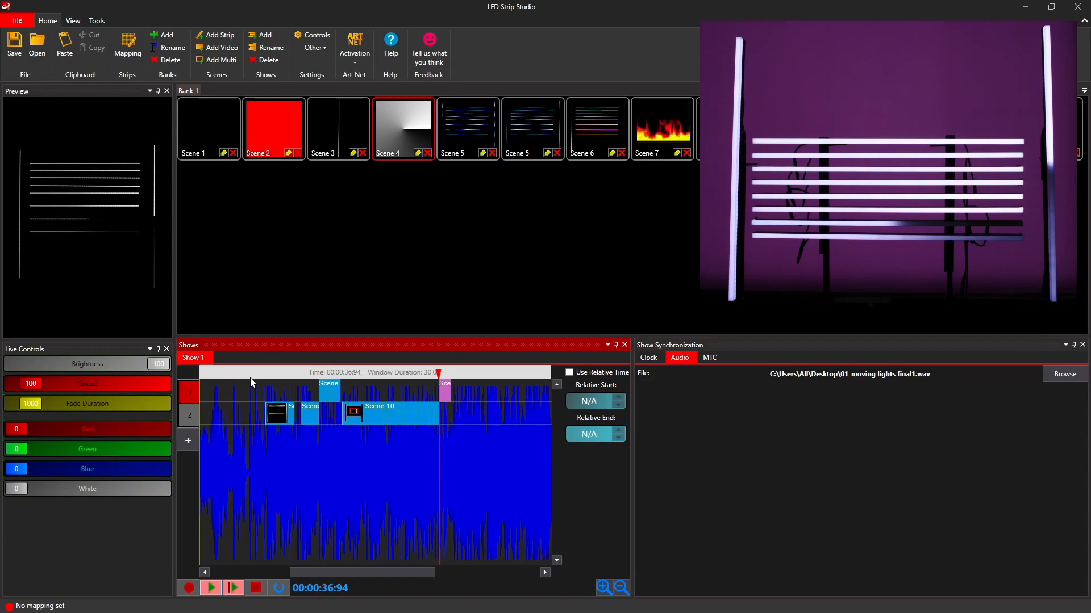
# Play the show from just before the Scene 6 clip to check the Scene 10 section, and stop playback
pyautogui.click(264, 375)
pyautogui.click(236, 588)
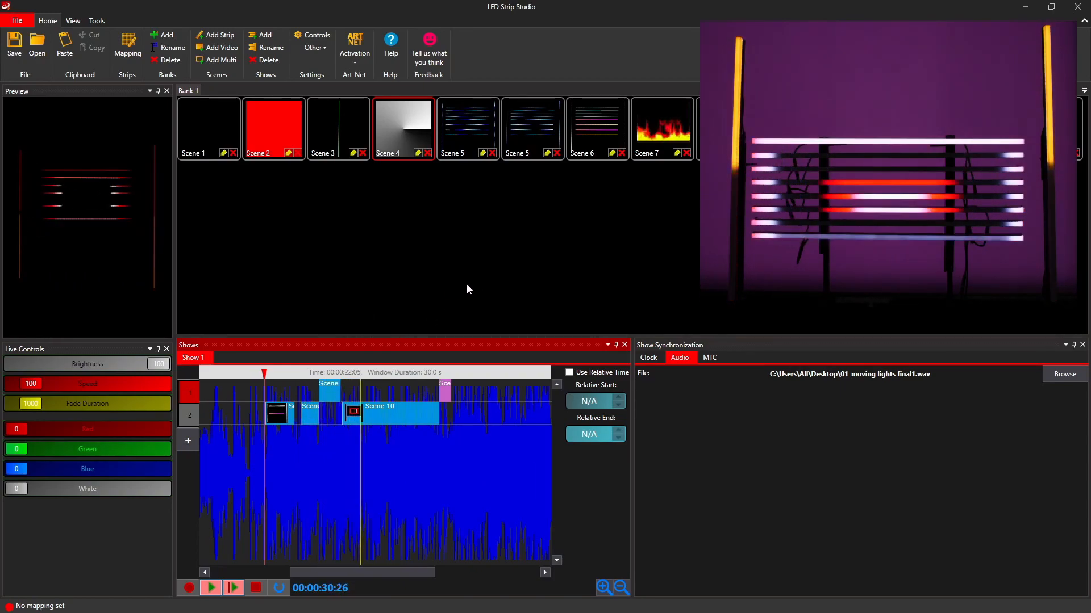
pyautogui.press('space')
# Shorten the Scene 10 clip on track 2 so it ends at about 31.5 seconds
pyautogui.rightClick(435, 415)
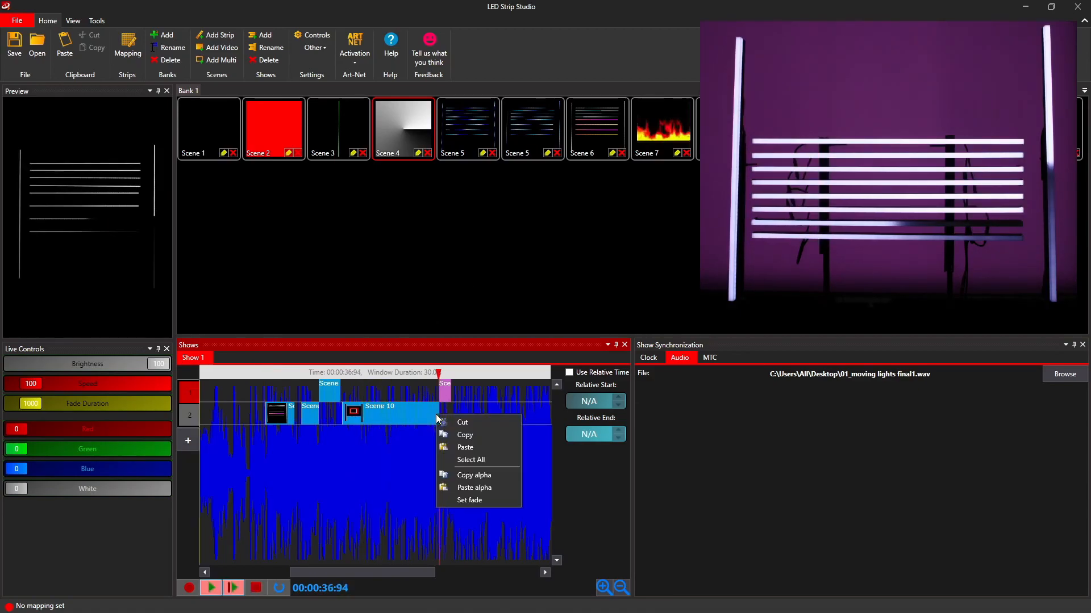
pyautogui.click(430, 412)
pyautogui.moveTo(433, 415); pyautogui.dragTo(377, 417)
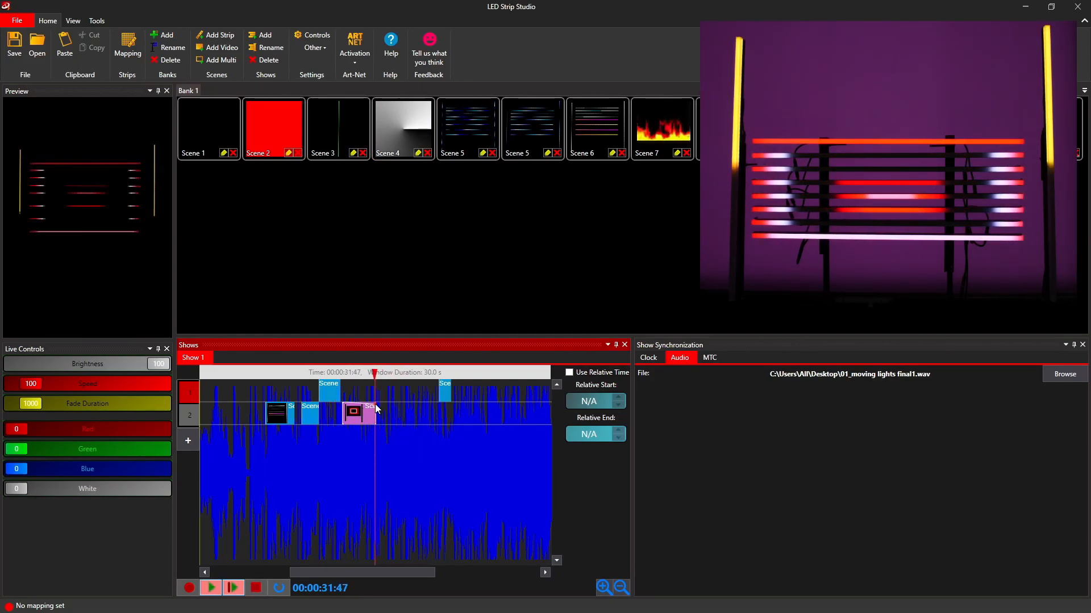
# Add an alpha point to the Scene 10 clip at about 31 seconds near full level, creating a fade-out at its end
pyautogui.moveTo(375, 405); pyautogui.dragTo(363, 408)
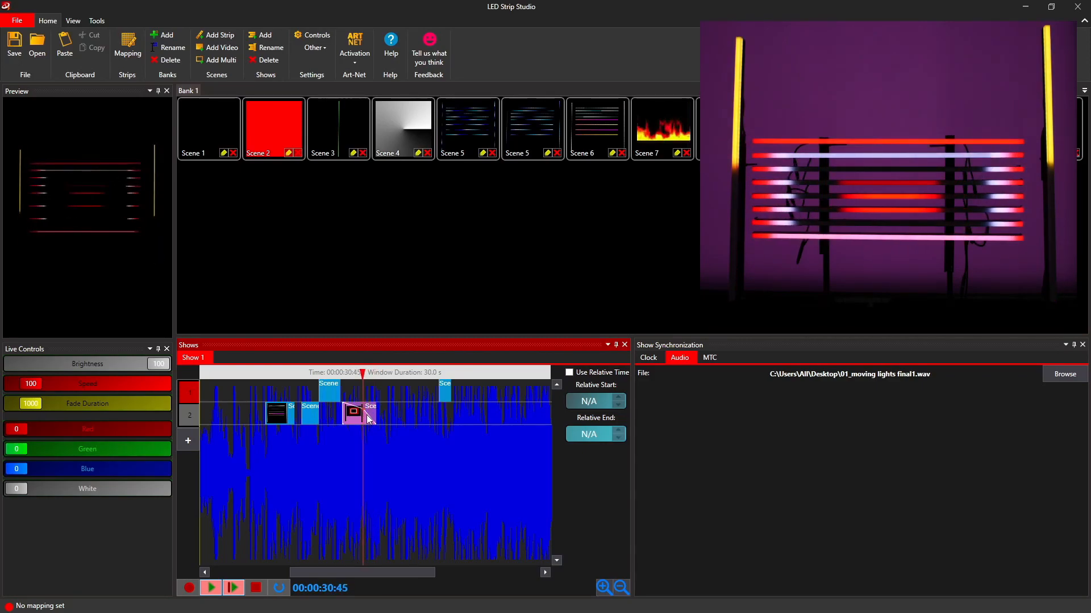
pyautogui.scroll(5, 367, 422)
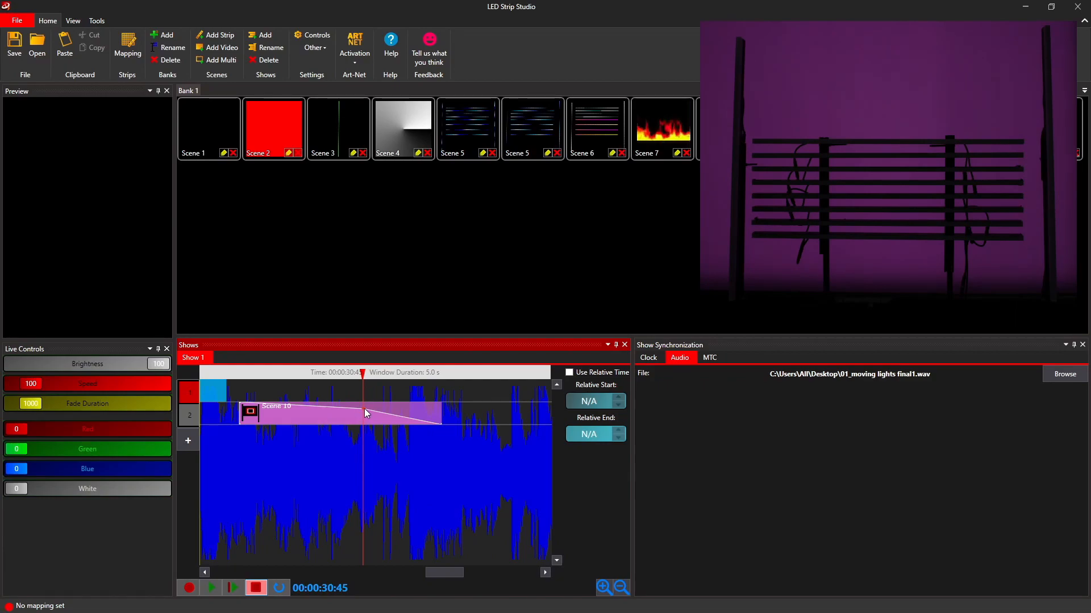
pyautogui.press('space')
pyautogui.moveTo(401, 406); pyautogui.dragTo(402, 403)
# Play the Scene 10 clip from its start to check the fade-out, and stop playback
pyautogui.moveTo(245, 374); pyautogui.dragTo(240, 373)
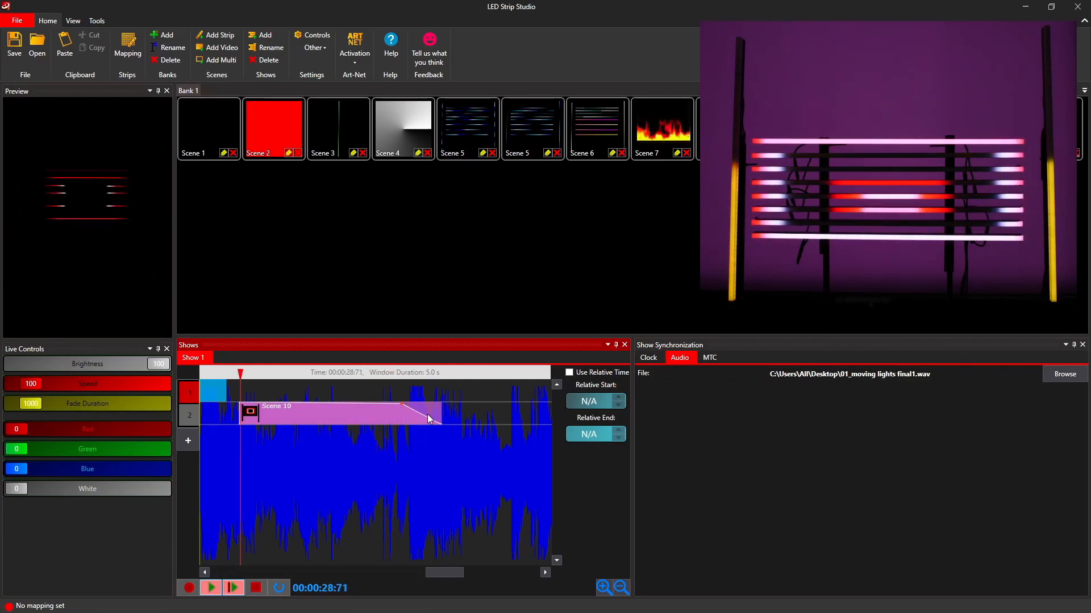
pyautogui.click(243, 388)
pyautogui.click(237, 587)
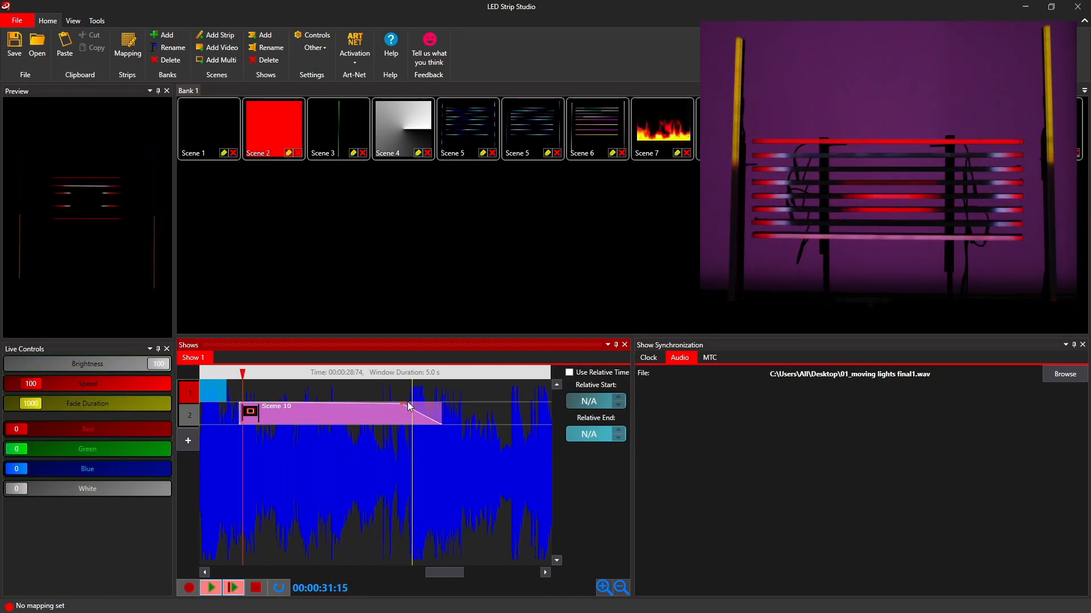
pyautogui.press('space')
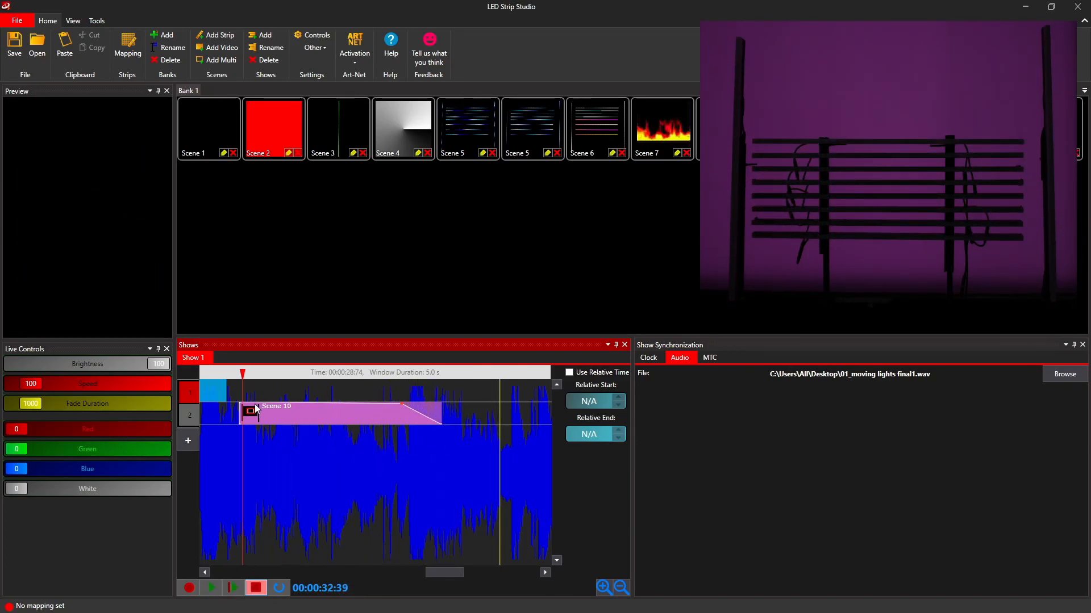
# Add a second alpha point to the Scene 10 clip at about 29.8 seconds, lowered to roughly half level, and mute the system audio
pyautogui.moveTo(254, 404); pyautogui.dragTo(319, 419)
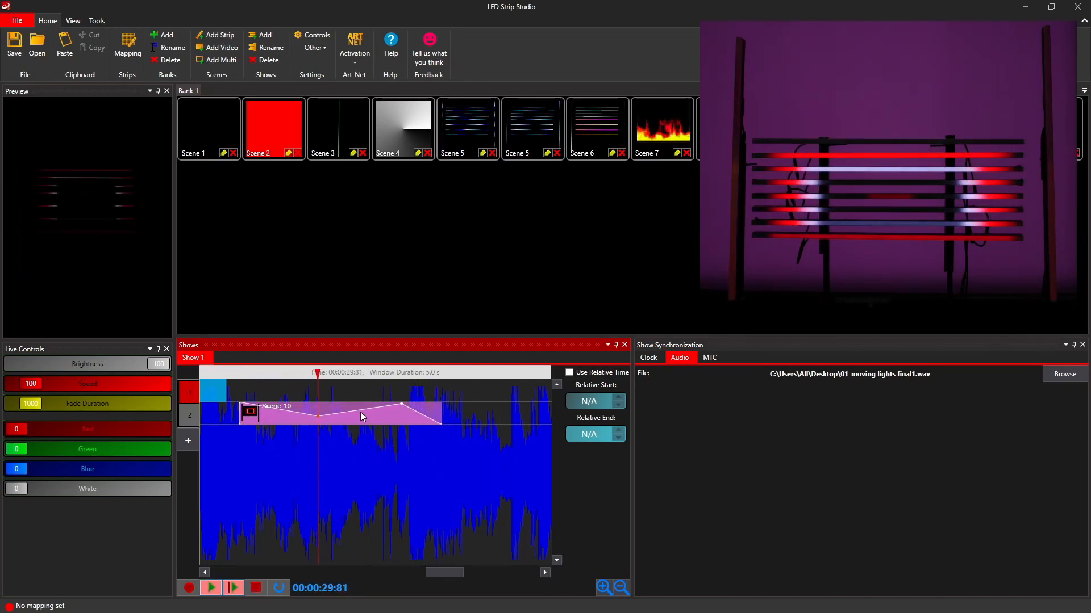
pyautogui.press('XF86AudioMute')
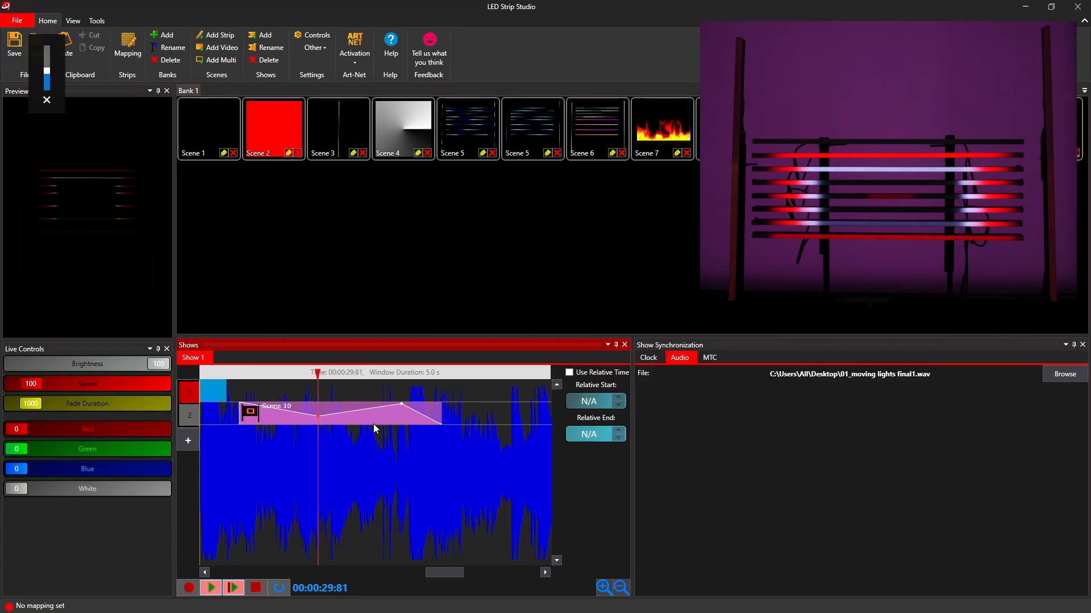
# Show the timeline in a 30-second window and set the playhead at the start of the Scene 6 clip
pyautogui.moveTo(317, 375); pyautogui.dragTo(243, 399)
pyautogui.scroll(-5, 372, 480)
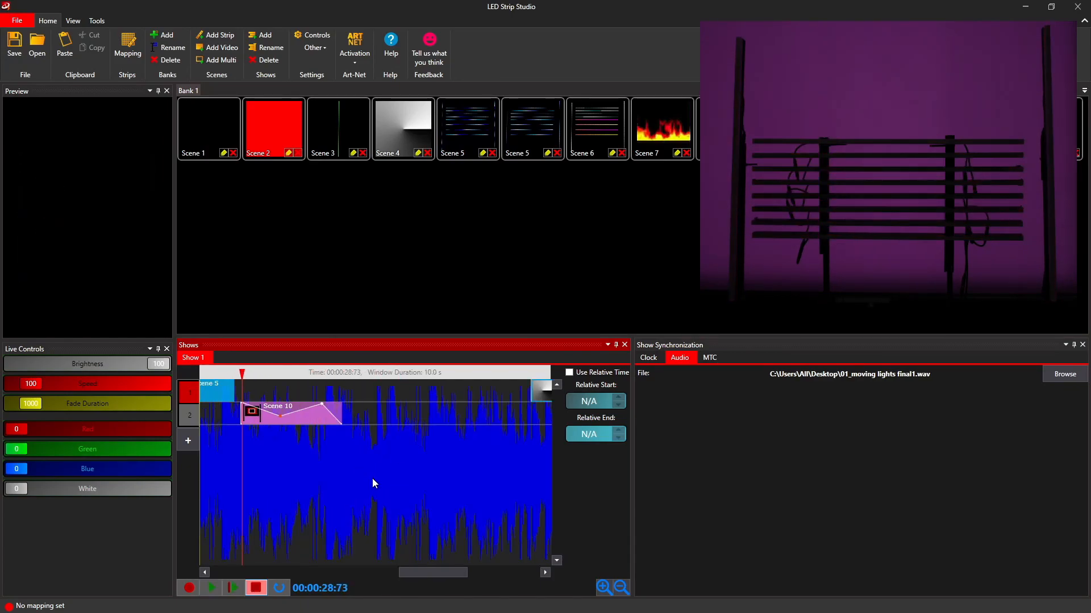
pyautogui.moveTo(404, 570); pyautogui.dragTo(327, 570)
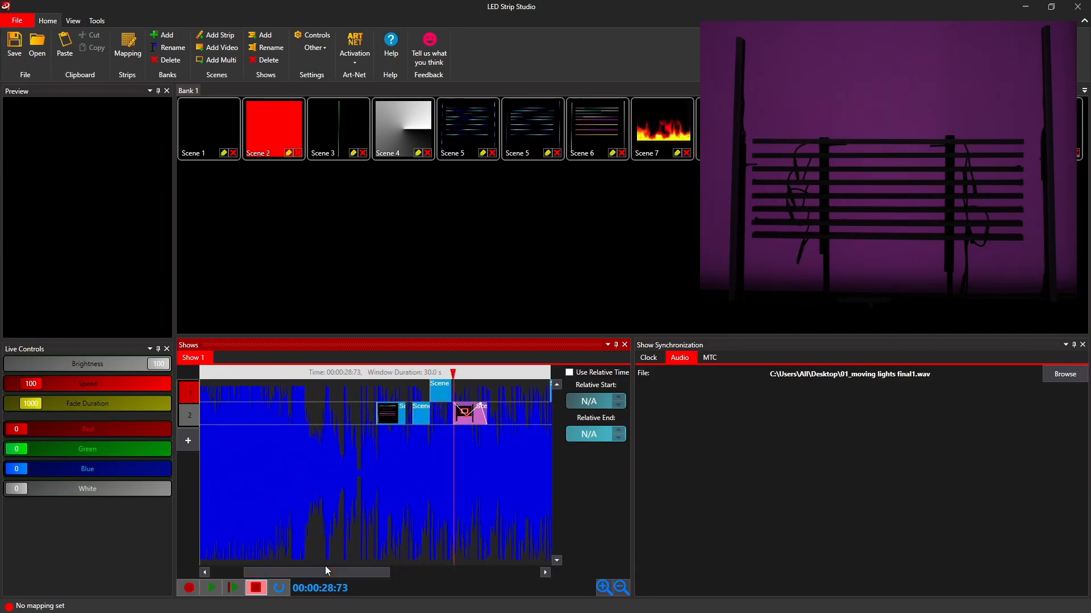
pyautogui.click(376, 373)
pyautogui.moveTo(374, 374); pyautogui.dragTo(380, 376)
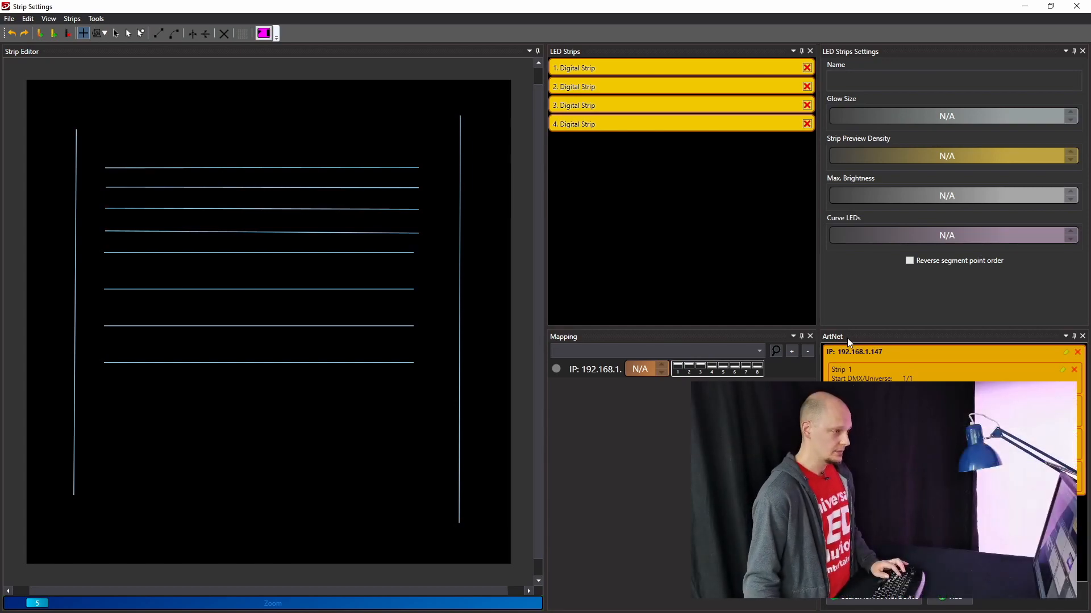
# Switch to the browser and examine the controller's Art-Net settings page at 192.168.1.147, including the pixel output table and test functions
pyautogui.hotkey('alt', 'Tab')
pyautogui.click(446, 381)
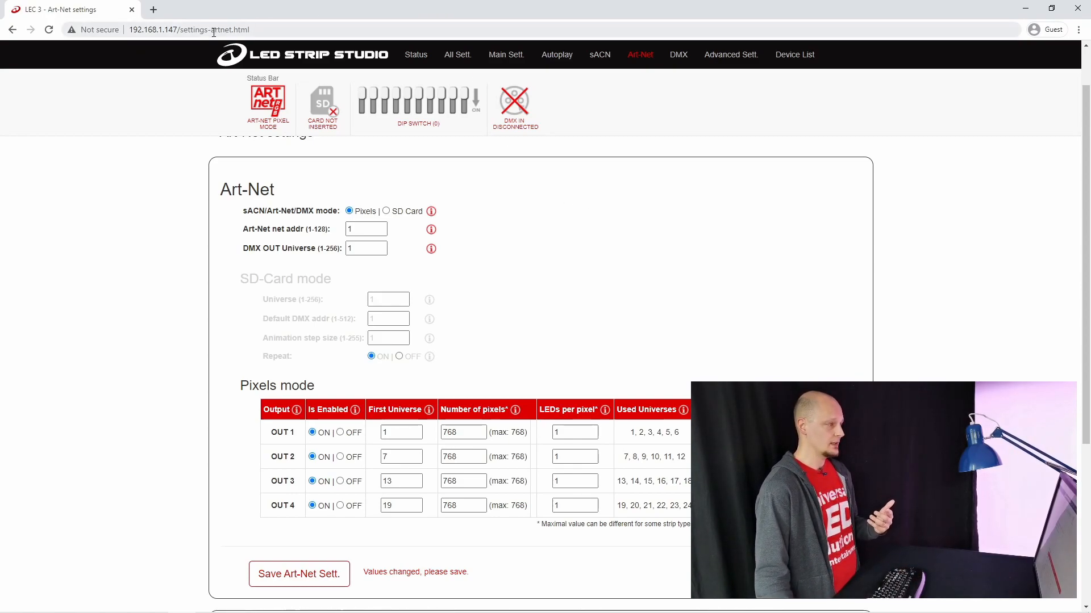
pyautogui.click(183, 32)
pyautogui.click(179, 30)
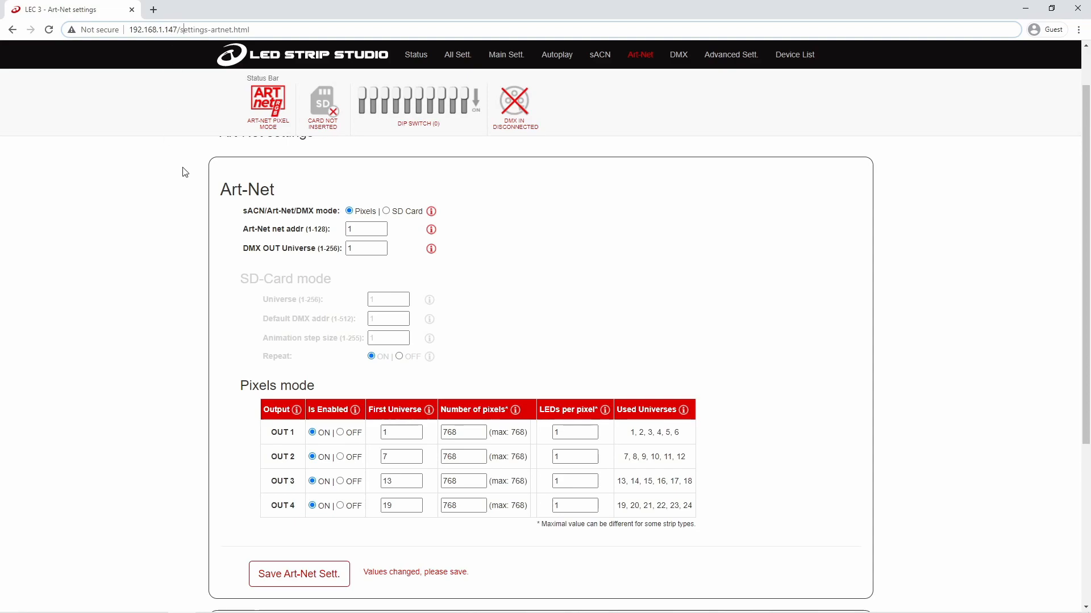
pyautogui.scroll(-5, 588, 233)
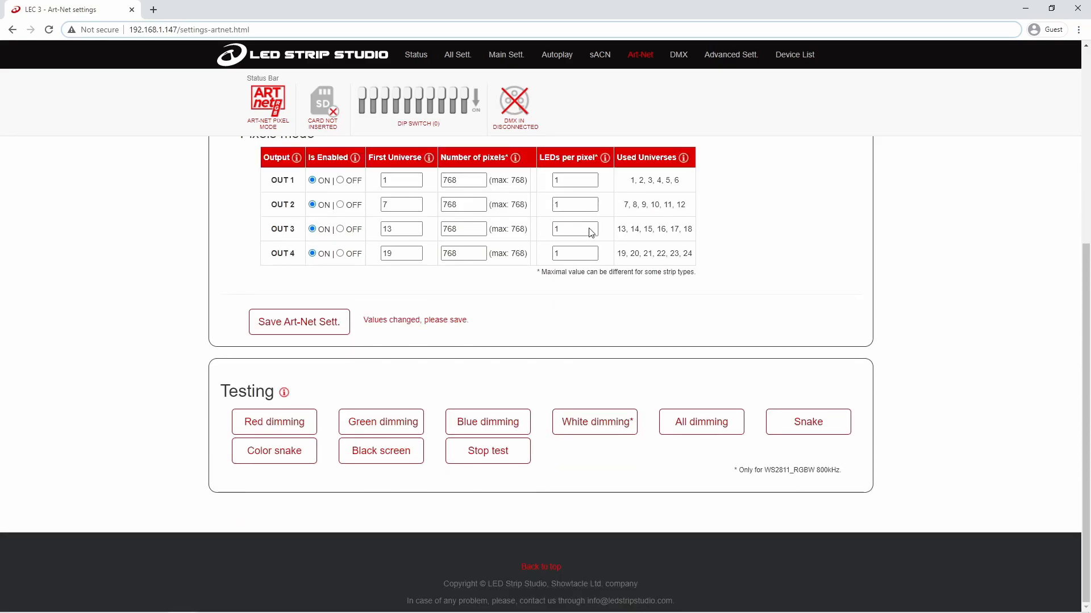
# Examine the controller's All Settings page, including the network settings, test functions, and available strip types for Output 1
pyautogui.scroll(5, 696, 254)
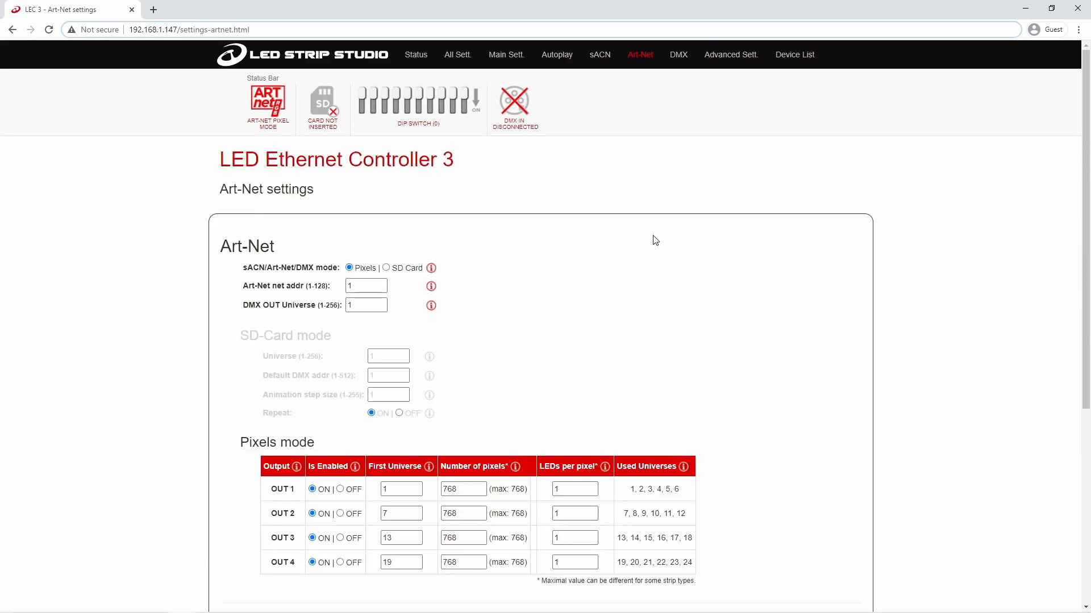
pyautogui.click(457, 55)
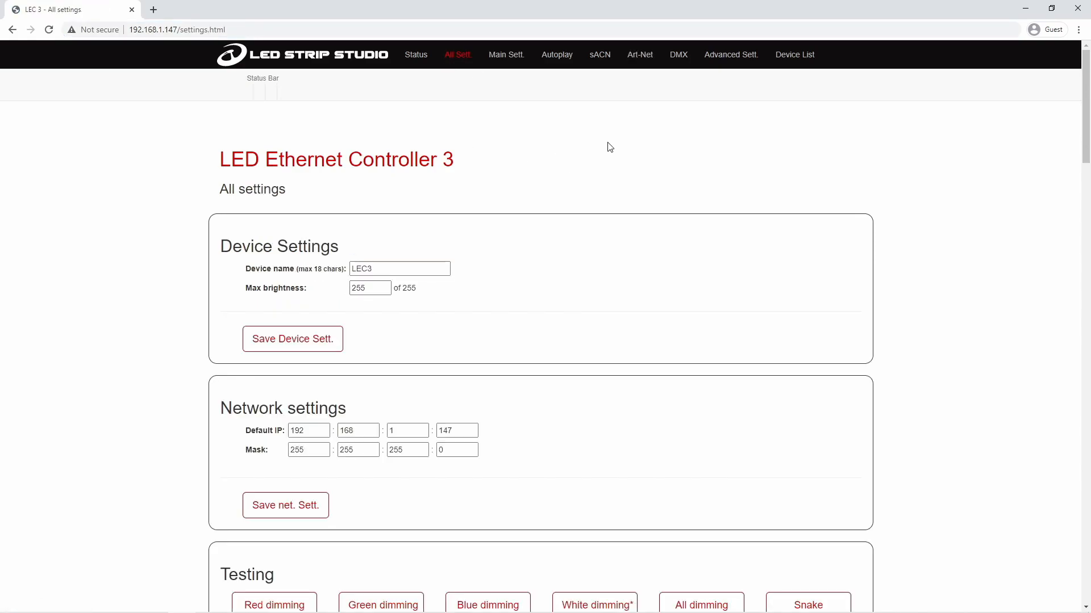
pyautogui.scroll(-6, 588, 191)
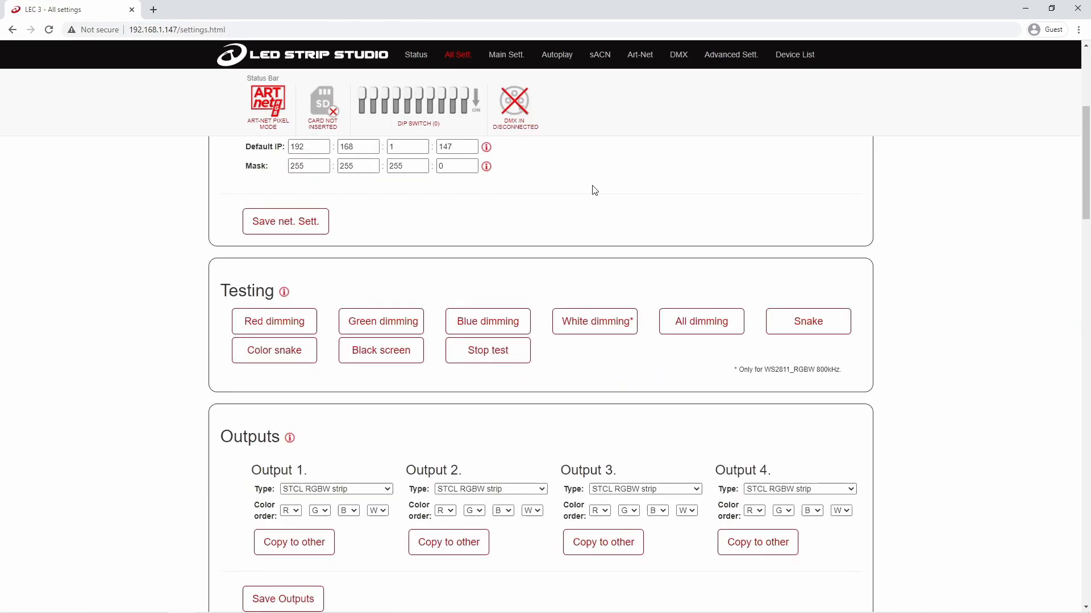
pyautogui.scroll(3, 587, 191)
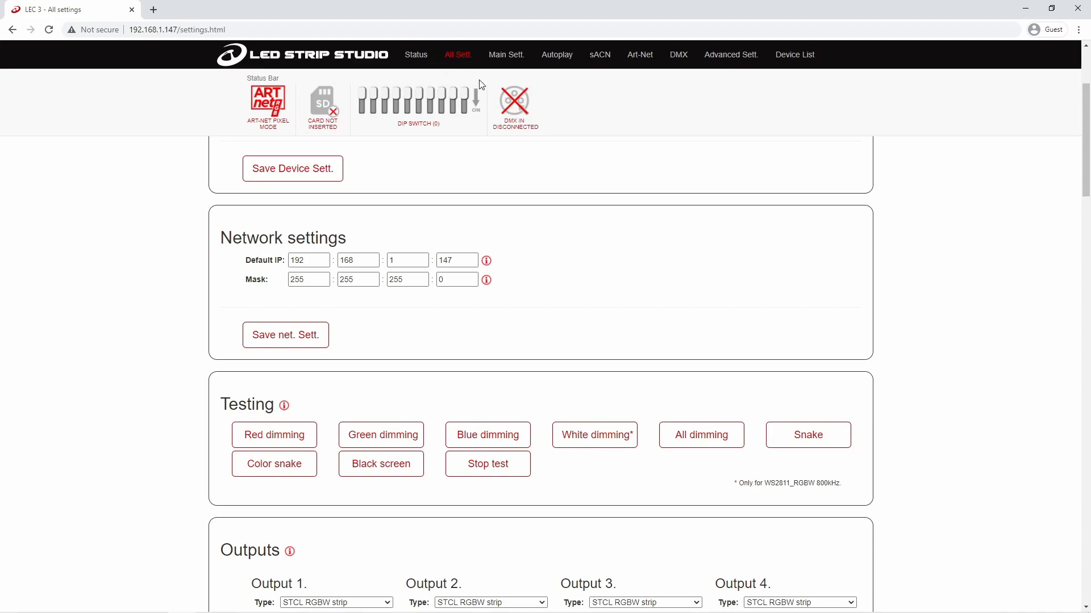
pyautogui.scroll(-4, 656, 207)
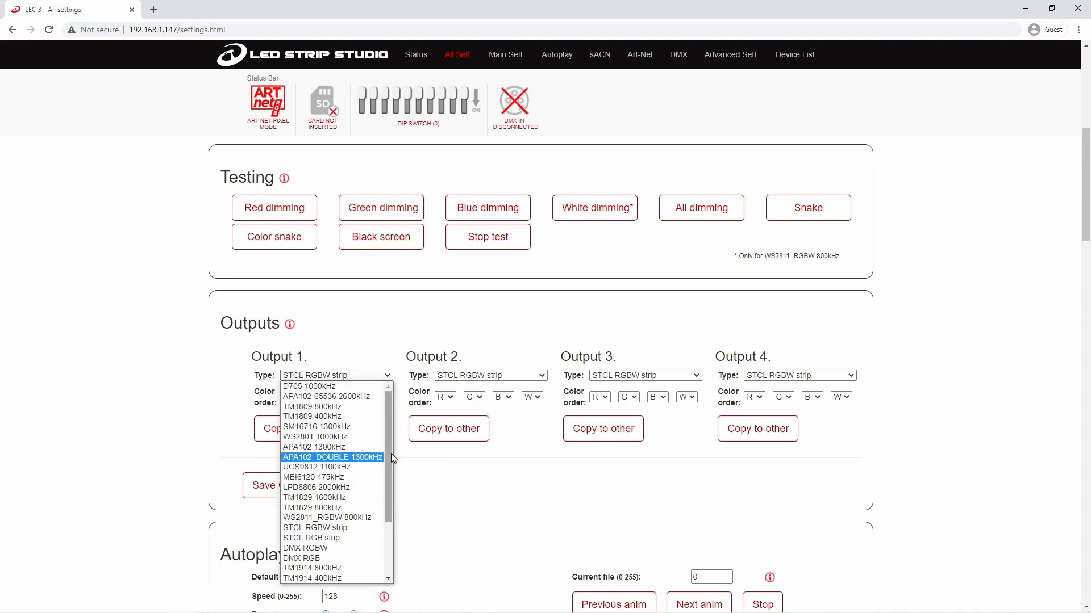
pyautogui.click(476, 478)
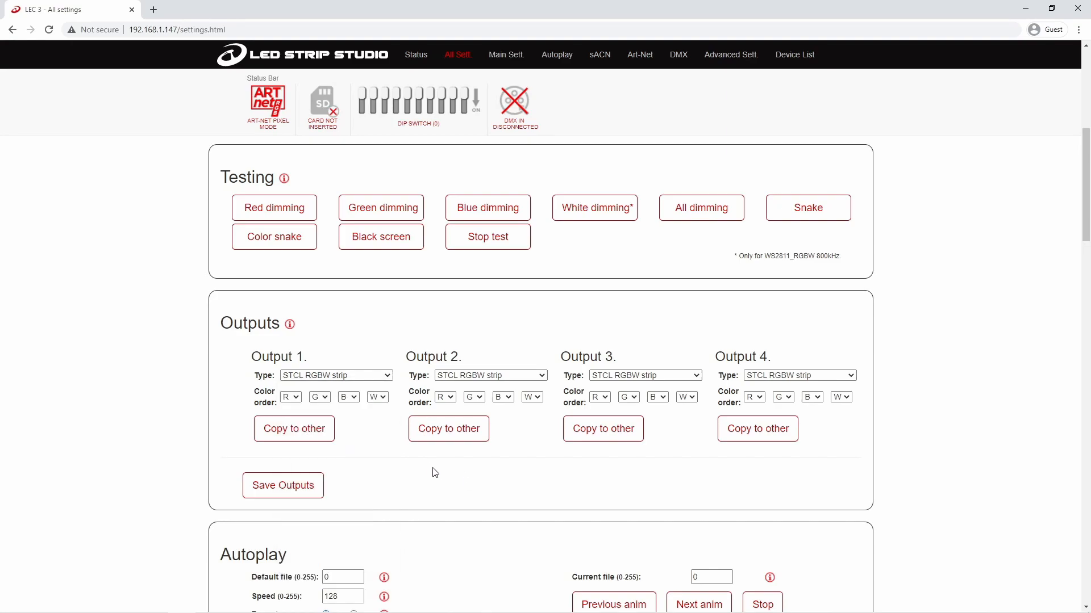
pyautogui.click(316, 377)
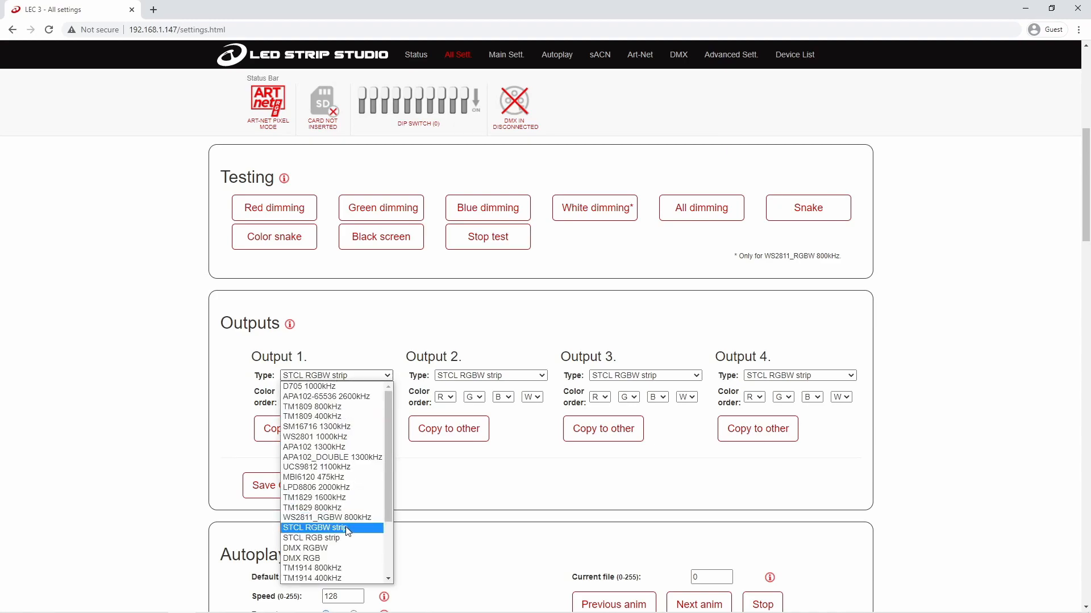
pyautogui.click(466, 489)
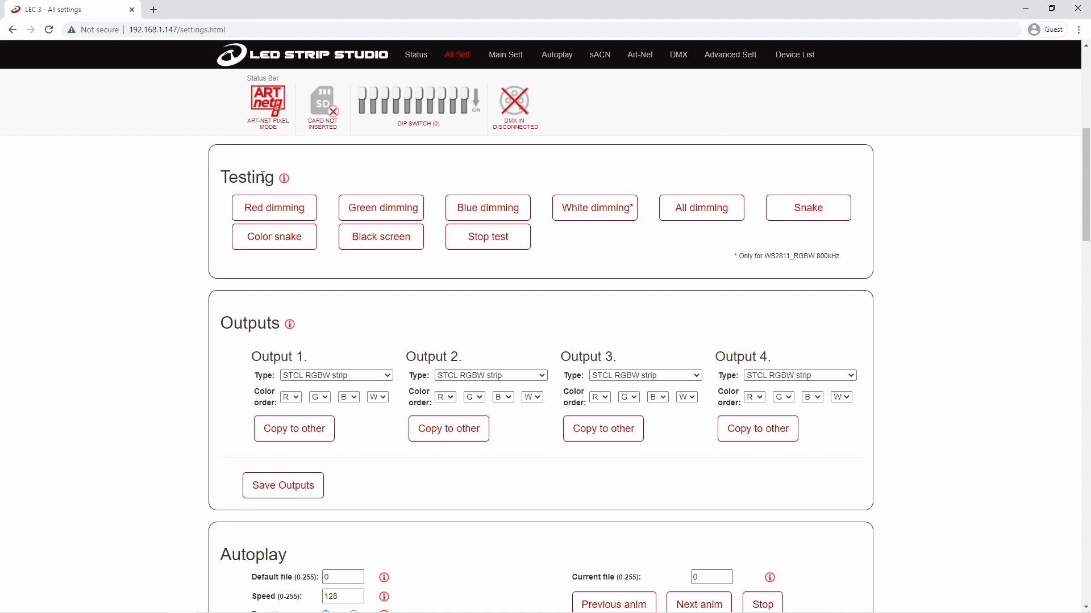
# Run the red, green, blue and all-channel dimming tests to check the colours on the LED strips
pyautogui.click(275, 213)
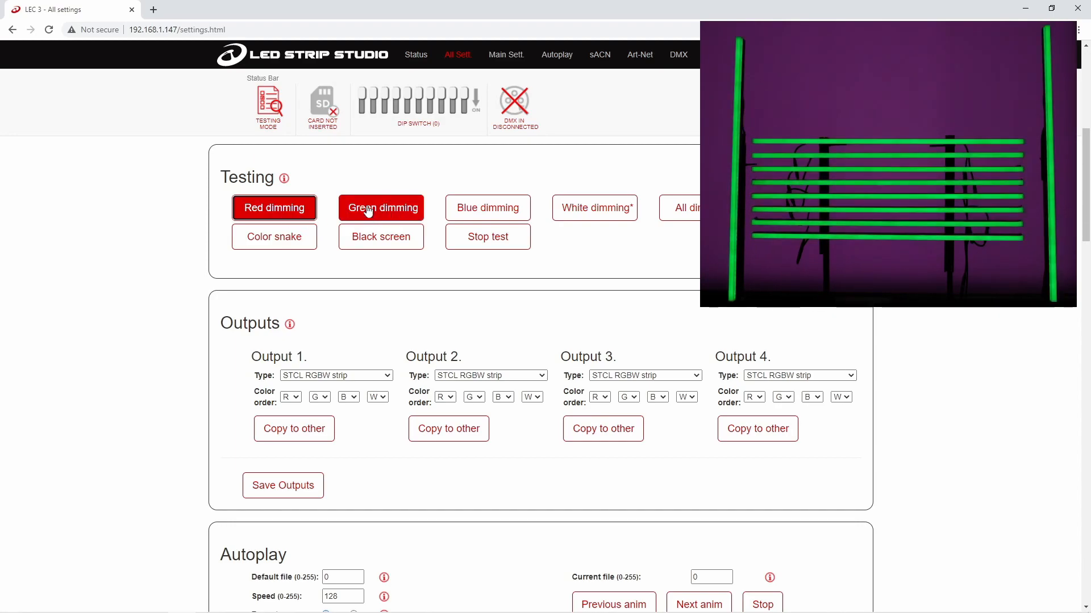
pyautogui.click(487, 209)
pyautogui.click(378, 209)
pyautogui.click(283, 210)
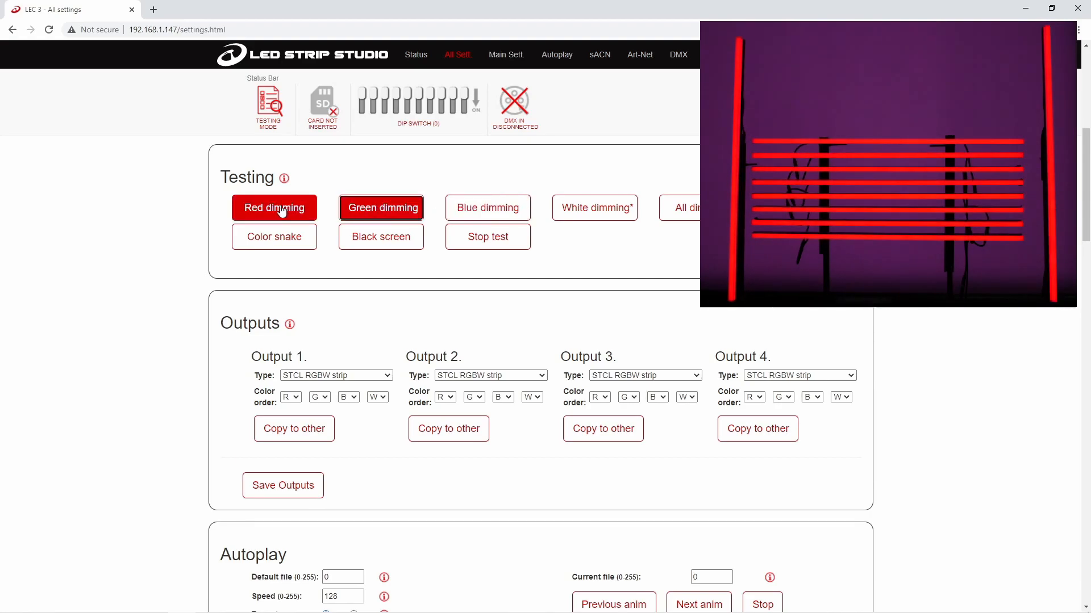
pyautogui.click(378, 208)
pyautogui.click(487, 214)
pyautogui.click(662, 209)
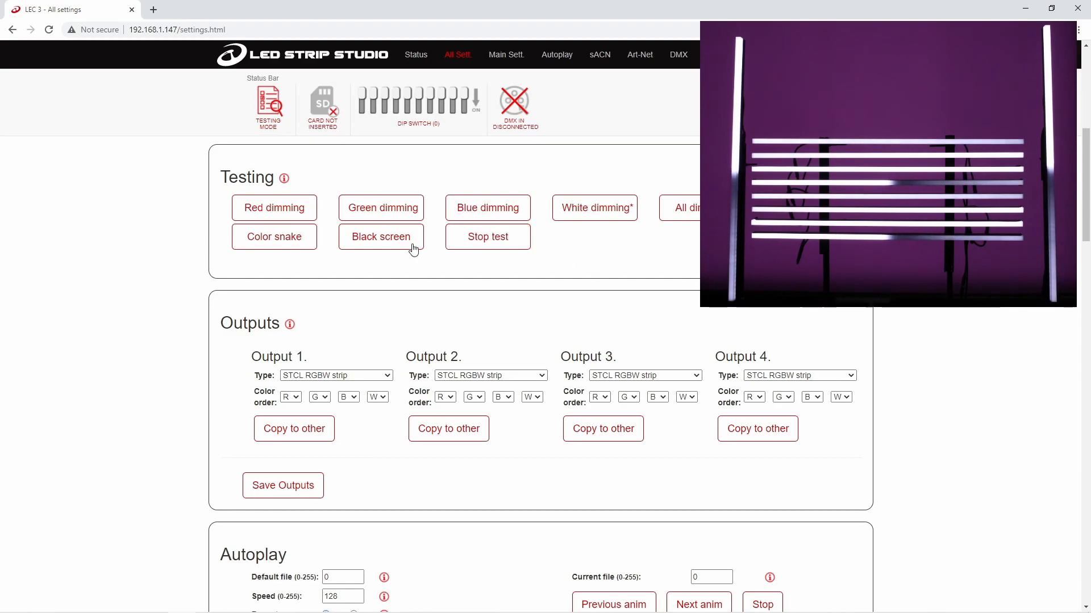
# Run the Color snake and Red dimming tests on the strips, and stop the test
pyautogui.click(274, 236)
pyautogui.click(296, 216)
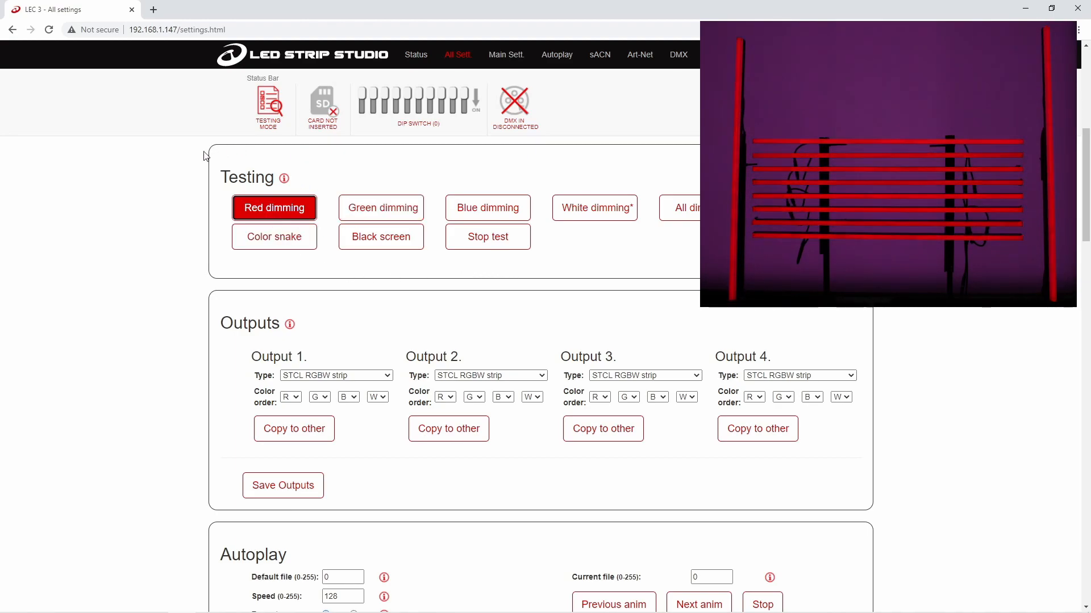
pyautogui.click(499, 248)
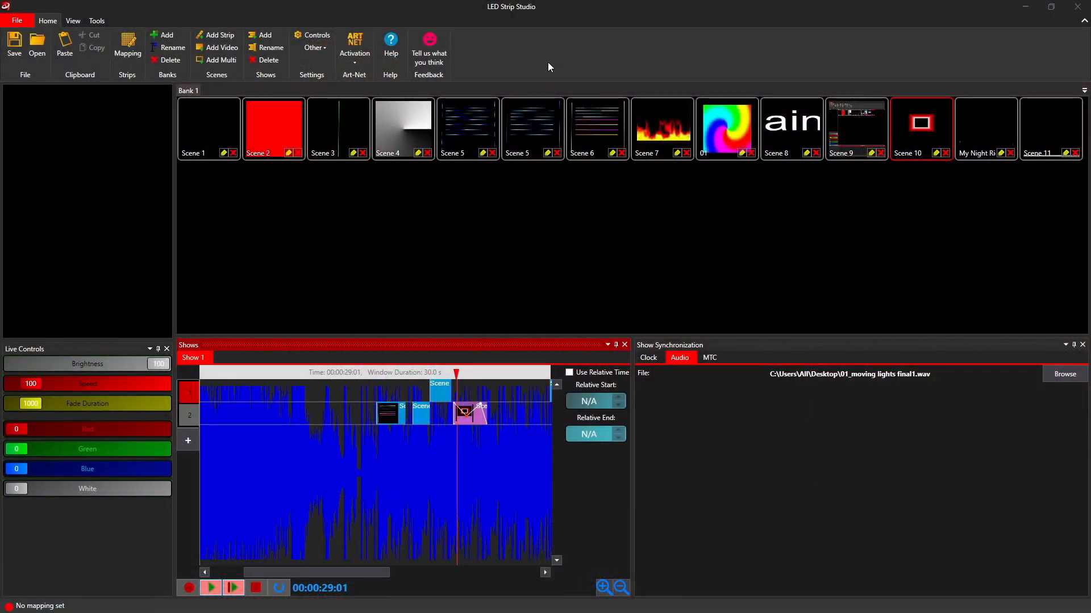
# In LED Strip Studio, add a new video scene to Bank 1, open it for editing, and add an Images layer
pyautogui.click(226, 50)
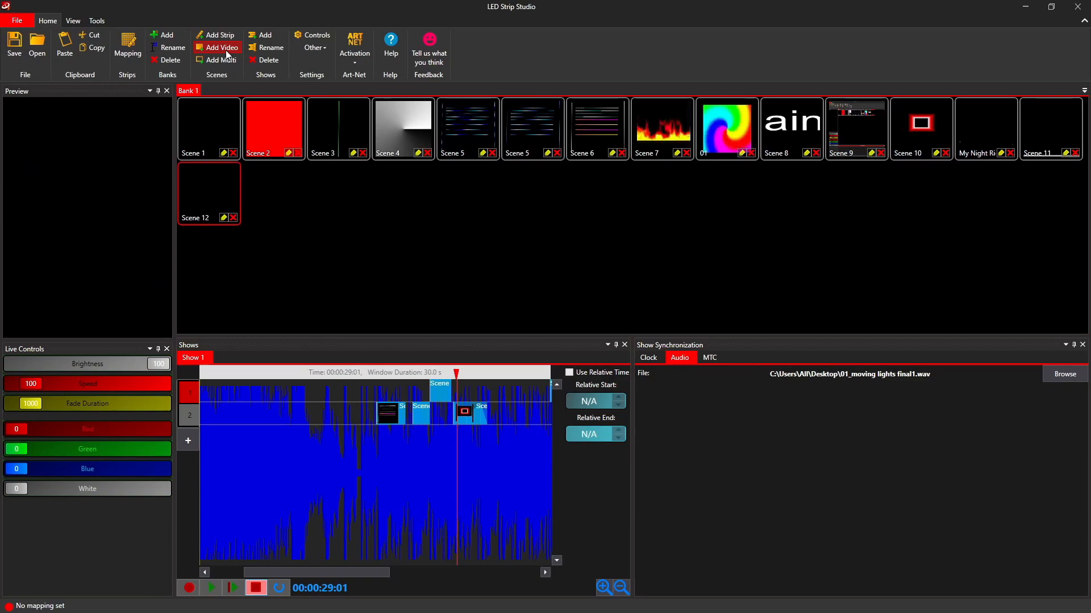
pyautogui.click(224, 217)
pyautogui.moveTo(380, 87); pyautogui.dragTo(328, 76)
pyautogui.click(526, 286)
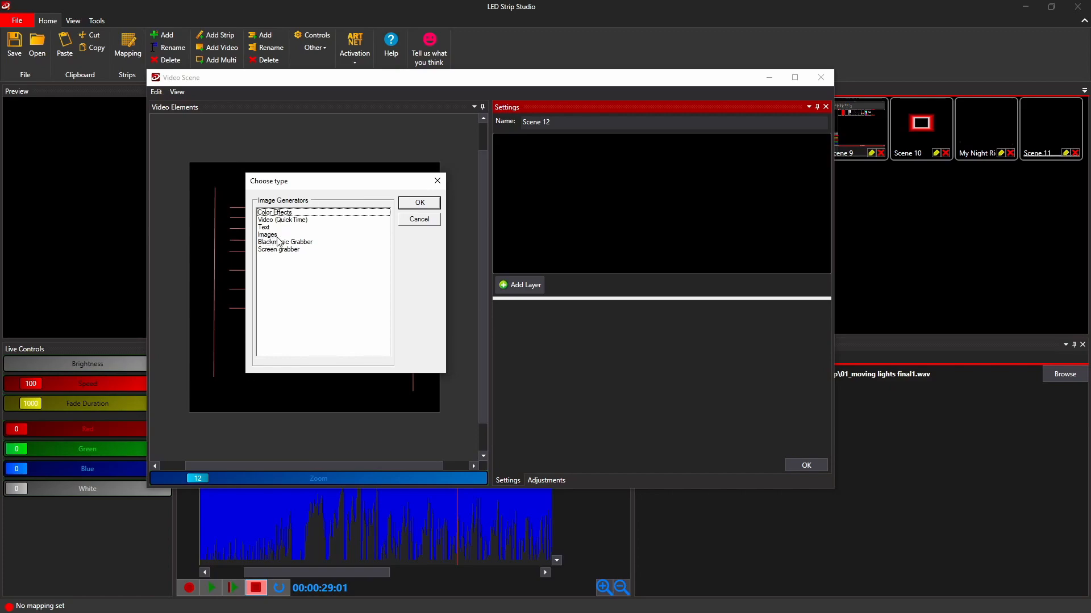
pyautogui.click(276, 234)
pyautogui.click(420, 204)
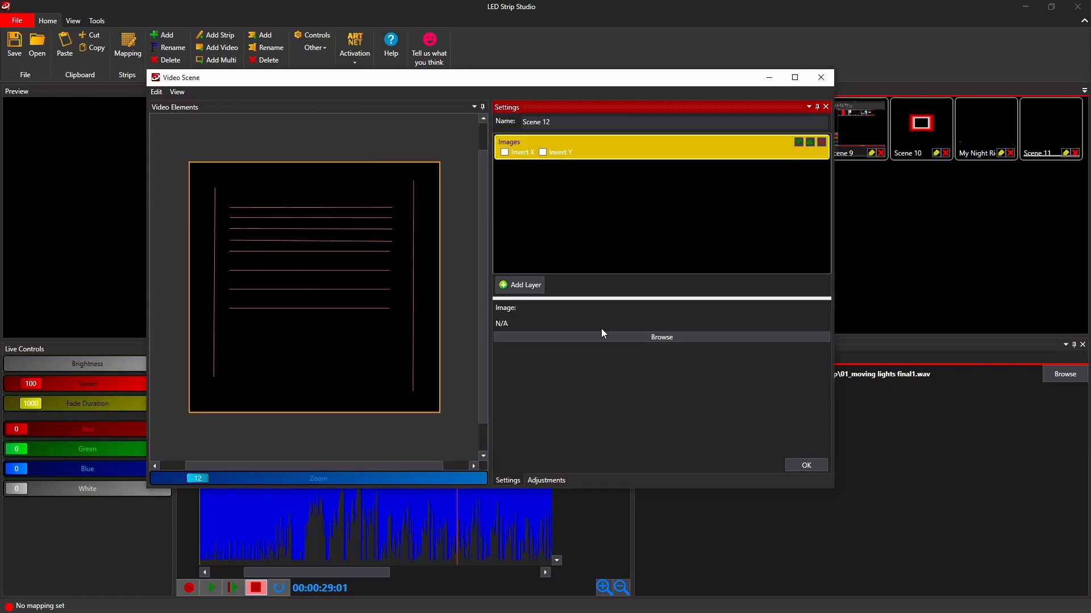
# Load nikkal_1500_color-grid-9_8.5x11.jpg from the Desktop\Training\imge folder into the Images layer
pyautogui.click(671, 337)
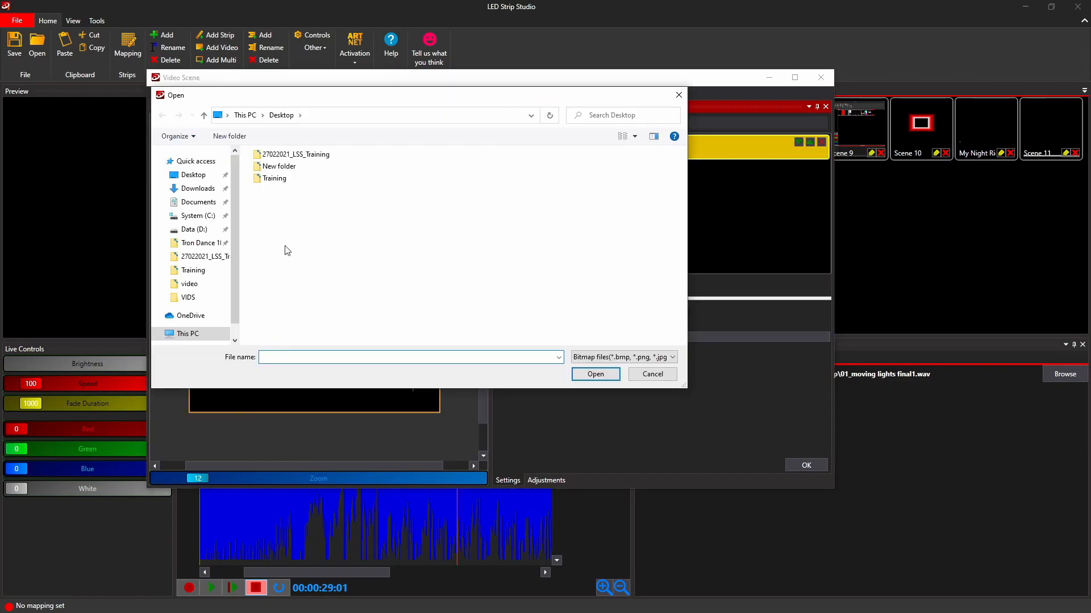
pyautogui.click(192, 175)
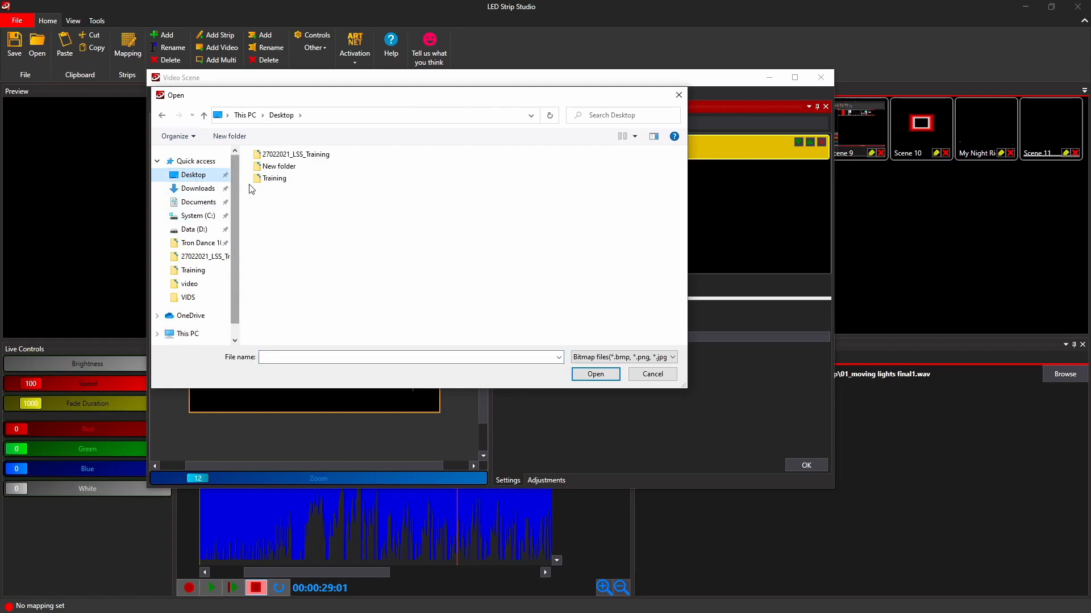
pyautogui.doubleClick(279, 167)
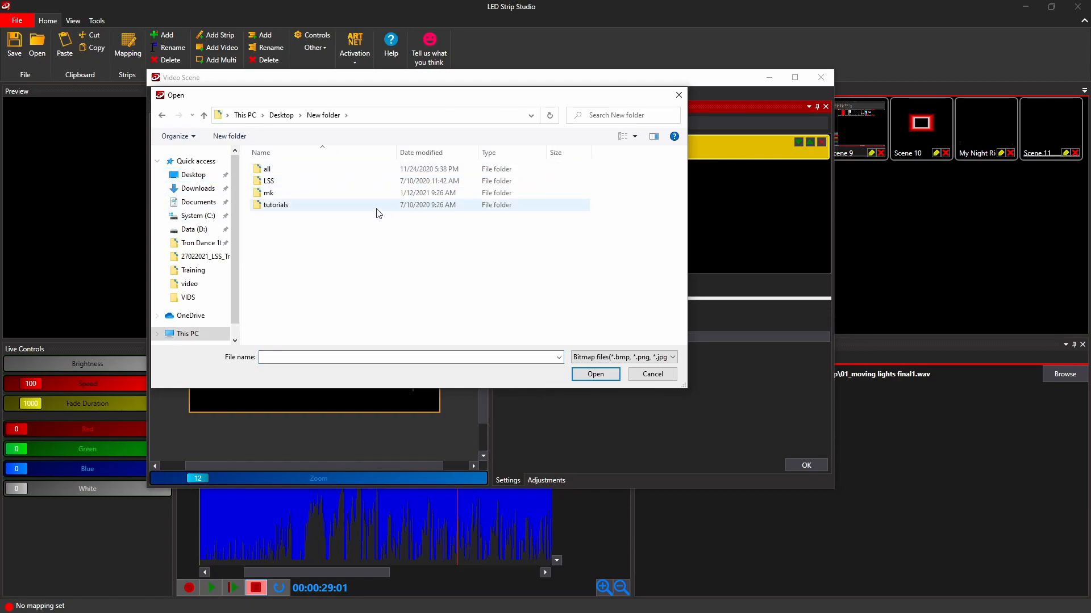
pyautogui.press('BackSpace')
pyautogui.doubleClick(283, 193)
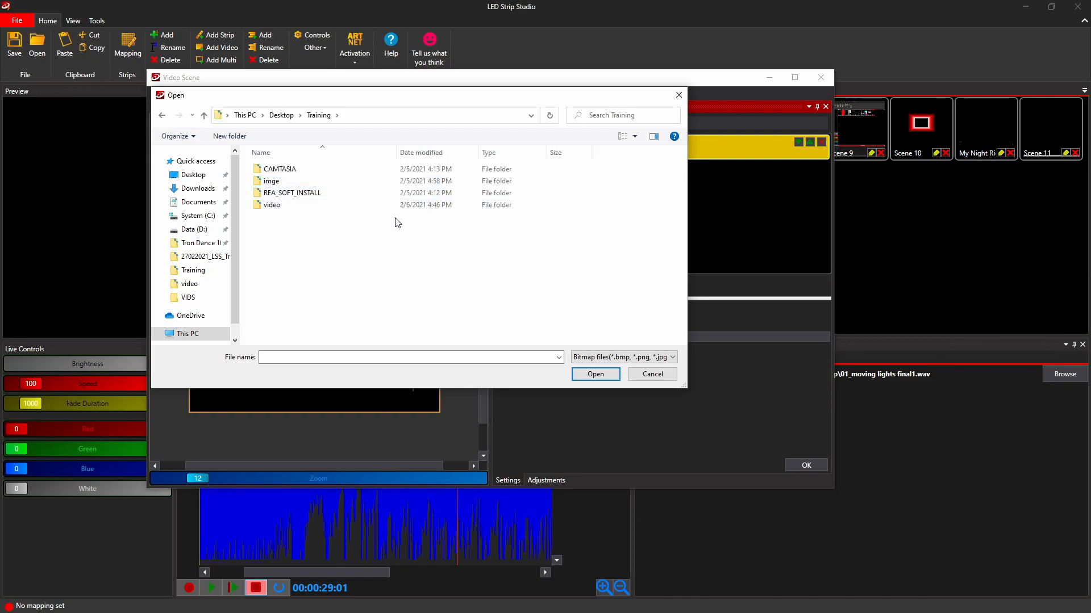
pyautogui.doubleClick(294, 187)
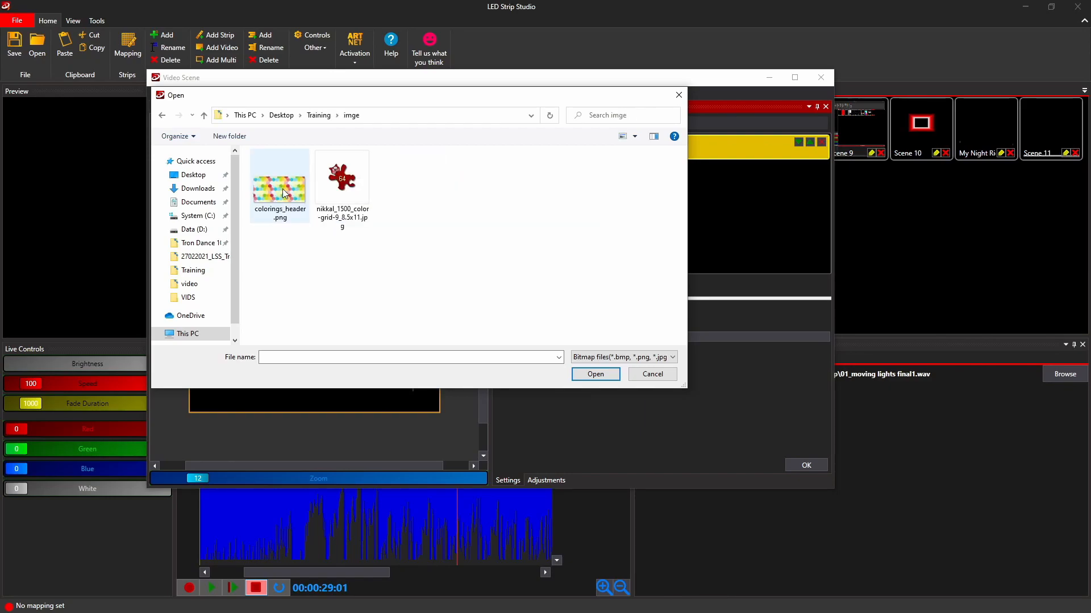
pyautogui.click(333, 198)
pyautogui.click(603, 374)
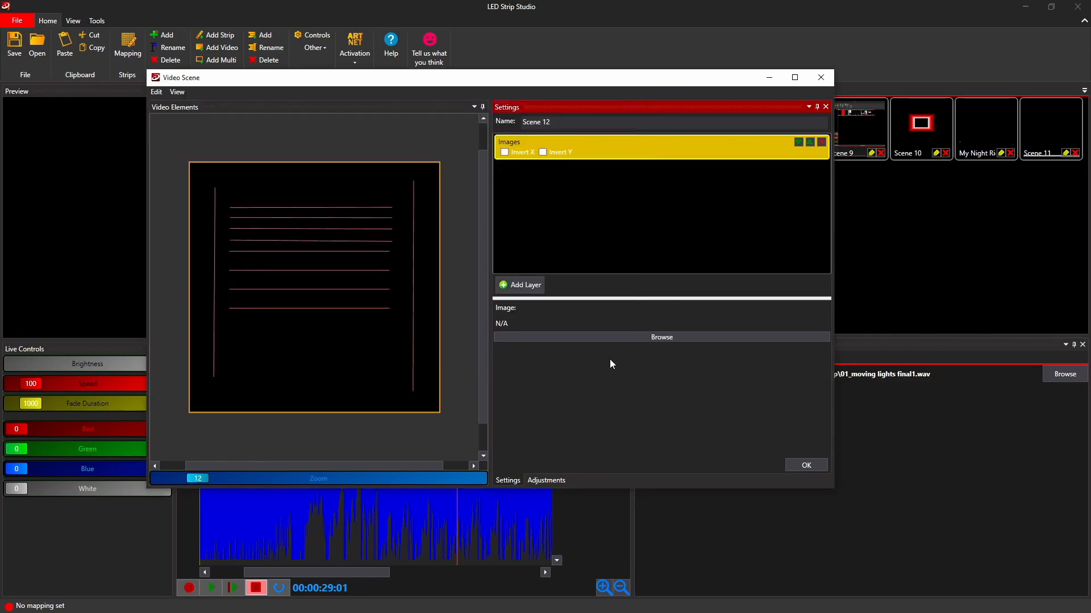
# Reposition and stretch the colour-grid image vertically so it covers the mapped strips in the scene canvas
pyautogui.moveTo(474, 85); pyautogui.dragTo(681, 95)
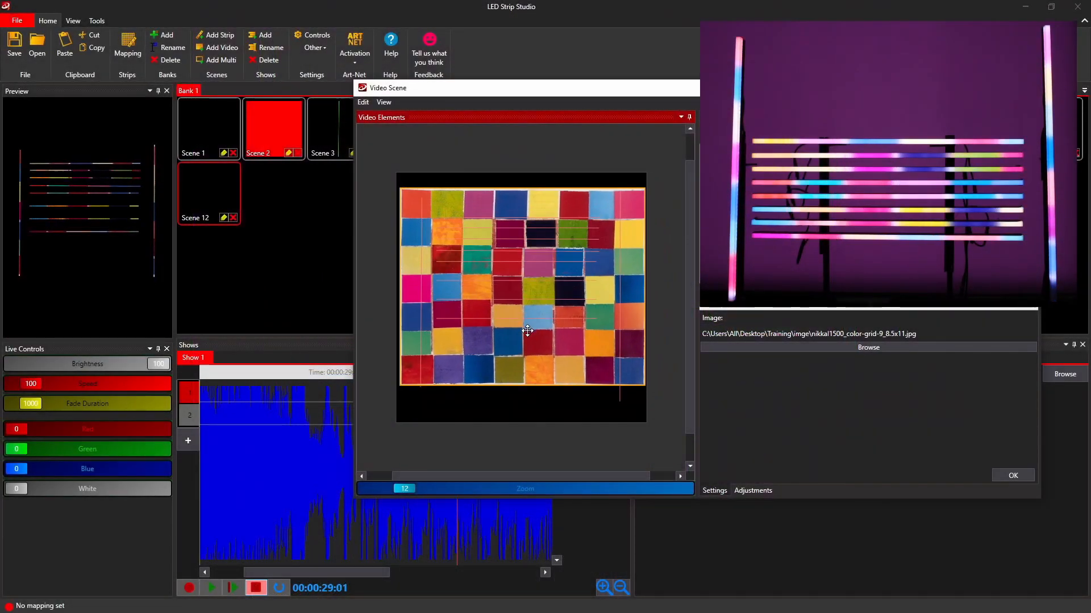
pyautogui.moveTo(527, 331); pyautogui.dragTo(523, 353)
pyautogui.moveTo(511, 210); pyautogui.dragTo(514, 184)
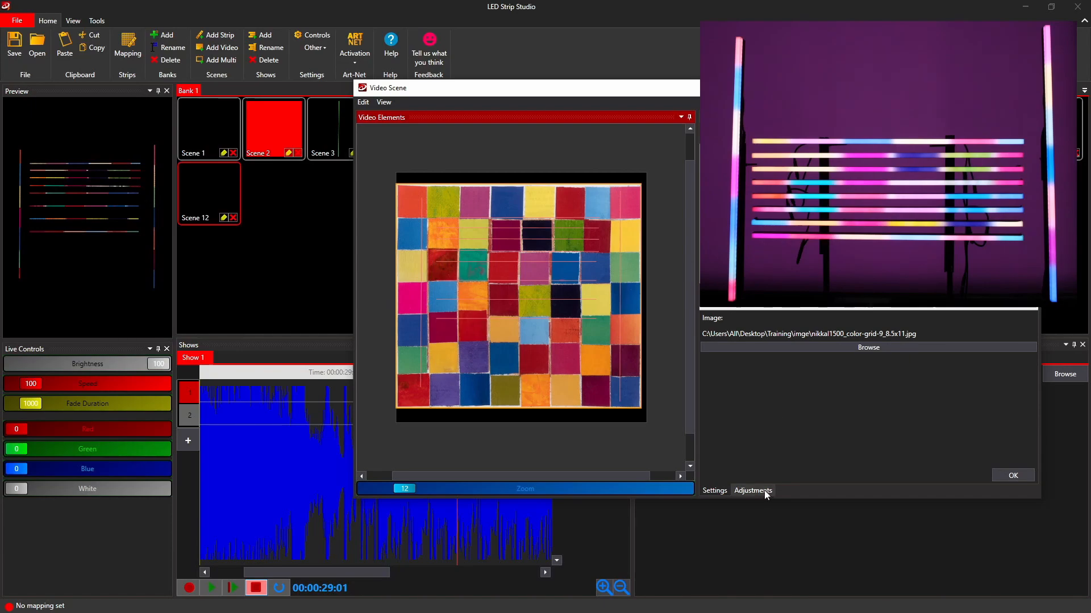
# Enable the Contrast adjustment for the image scene and set it to 52
pyautogui.click(749, 491)
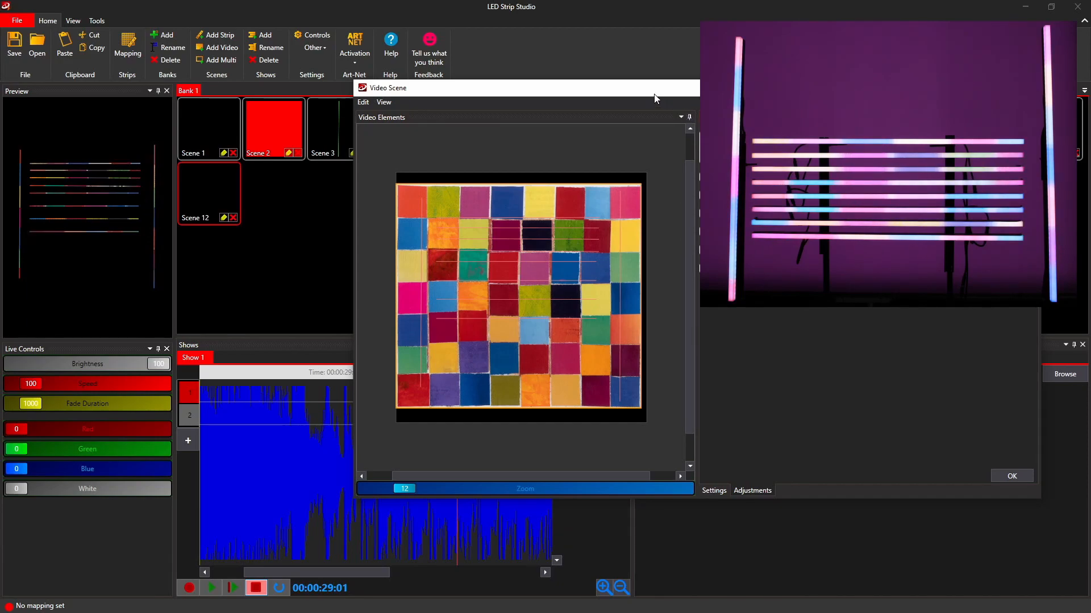
pyautogui.moveTo(654, 94); pyautogui.dragTo(371, 88)
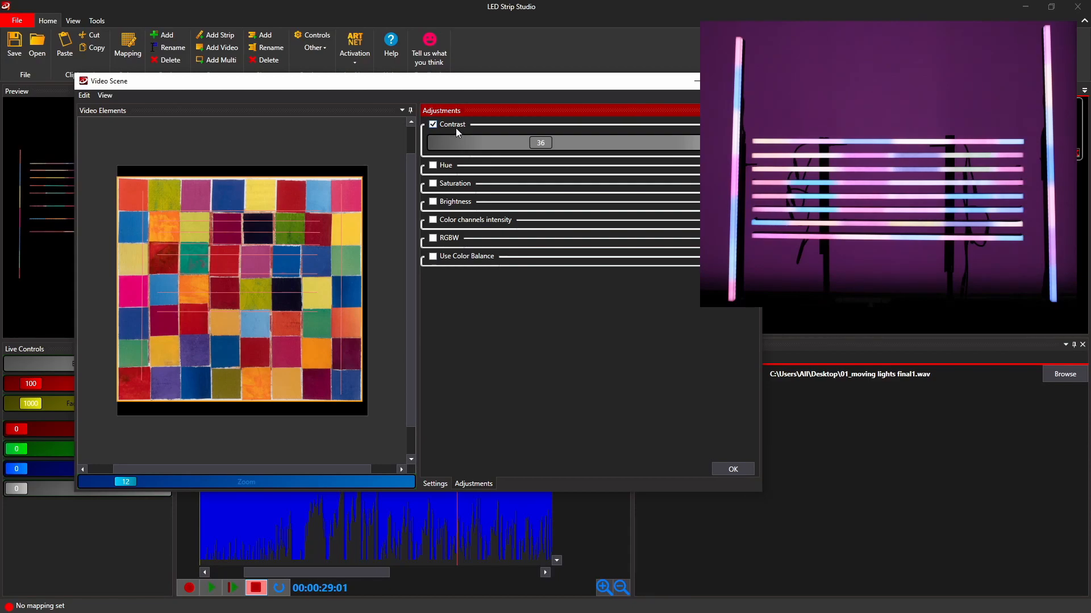
pyautogui.moveTo(536, 147); pyautogui.dragTo(585, 180)
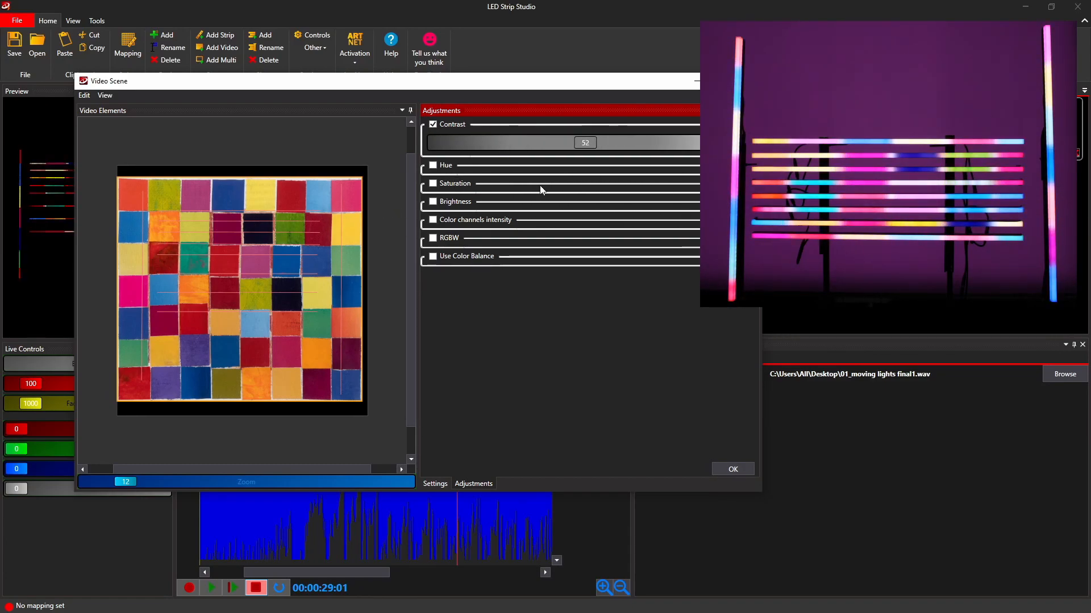
# Enable and strongly raise the scene's Saturation, and enable Brightness at 68
pyautogui.click(433, 183)
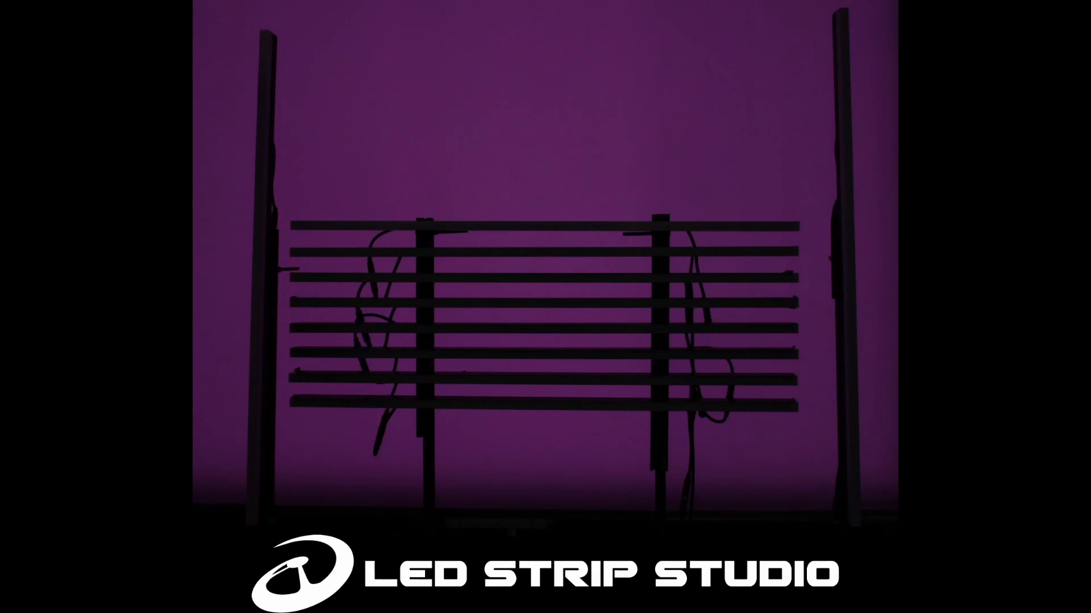
pyautogui.click(630, 252)
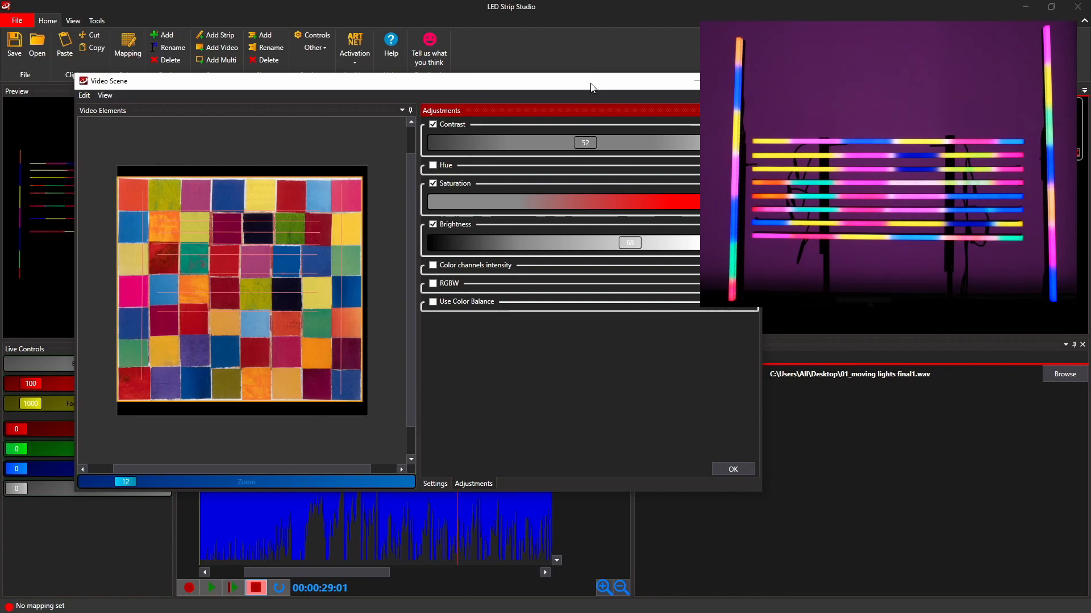
pyautogui.moveTo(526, 89); pyautogui.dragTo(562, 102)
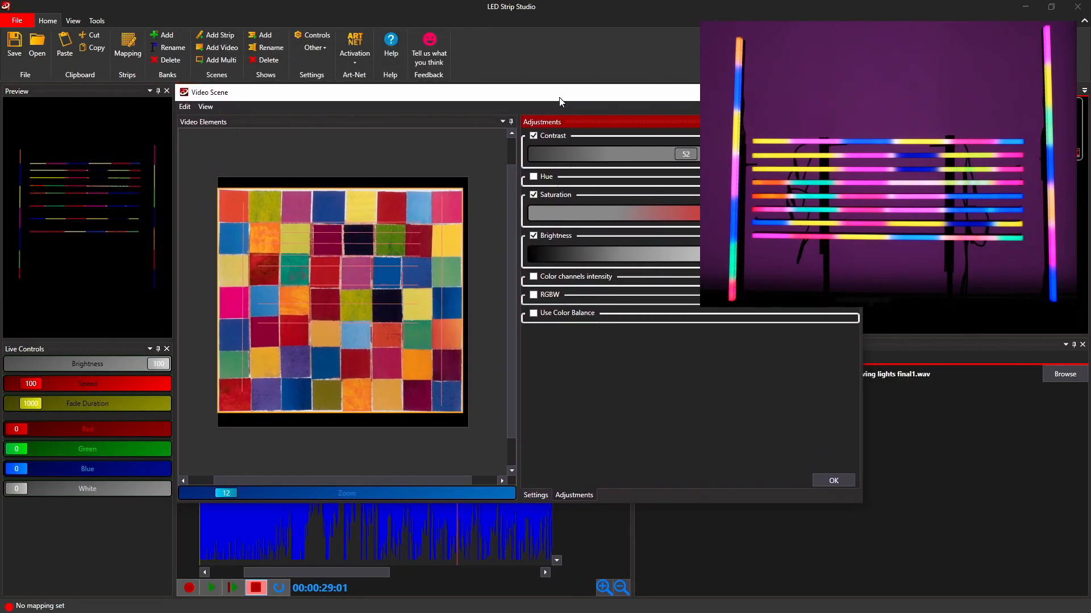